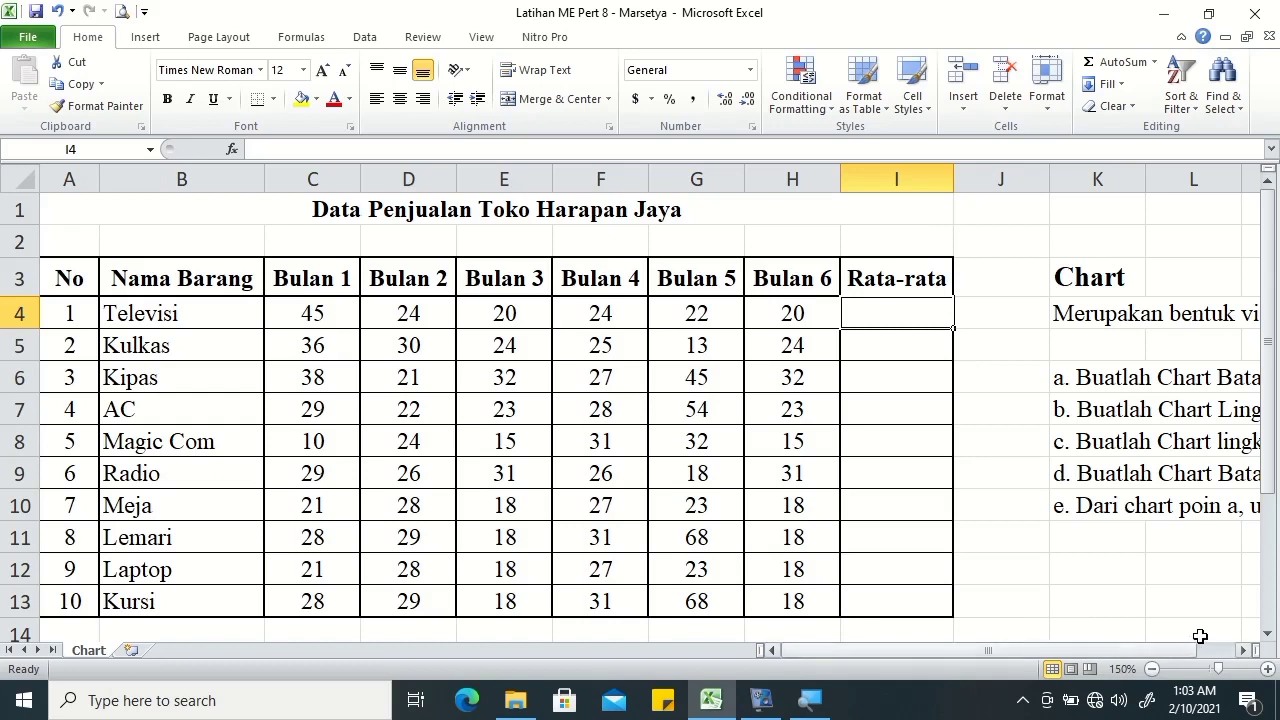
# Enter =AVERAGE(C4:H4) in I4 so Televisi's Rata-rata shows 25.83333.
pyautogui.click(1241, 650)
pyautogui.moveTo(1241, 650); pyautogui.dragTo(1241, 650)
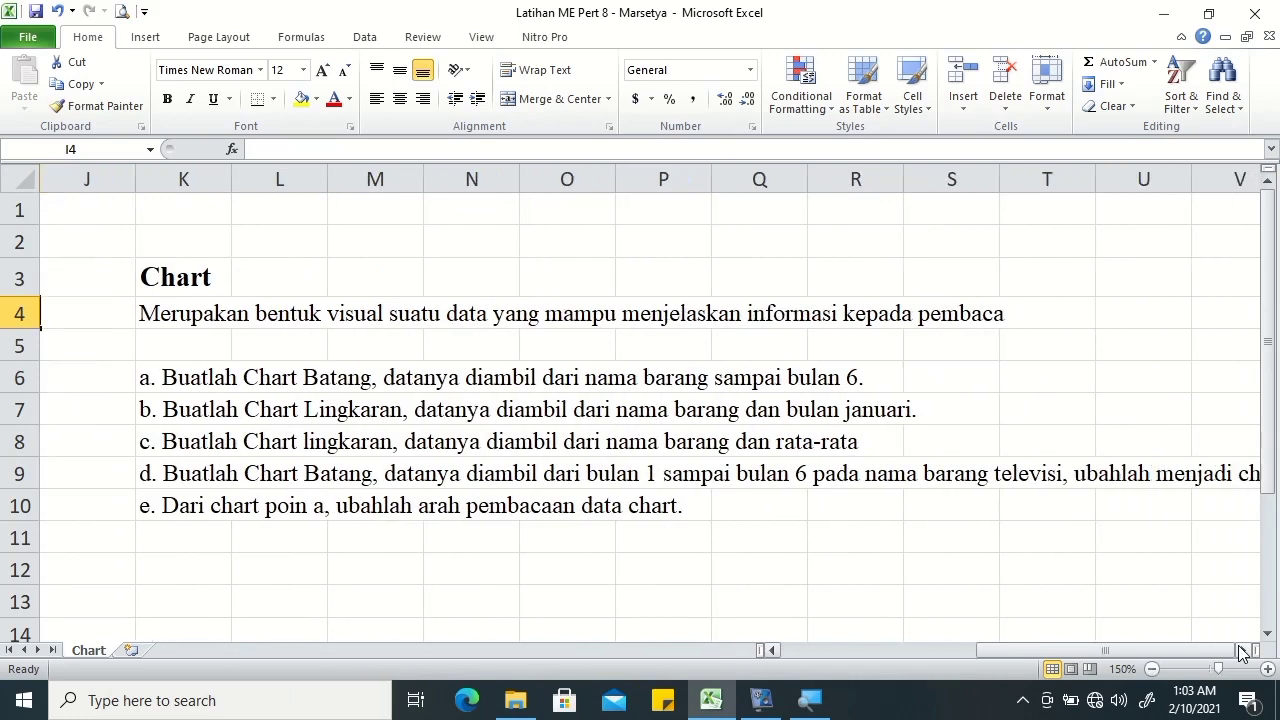
pyautogui.moveTo(1241, 650); pyautogui.dragTo(1241, 650)
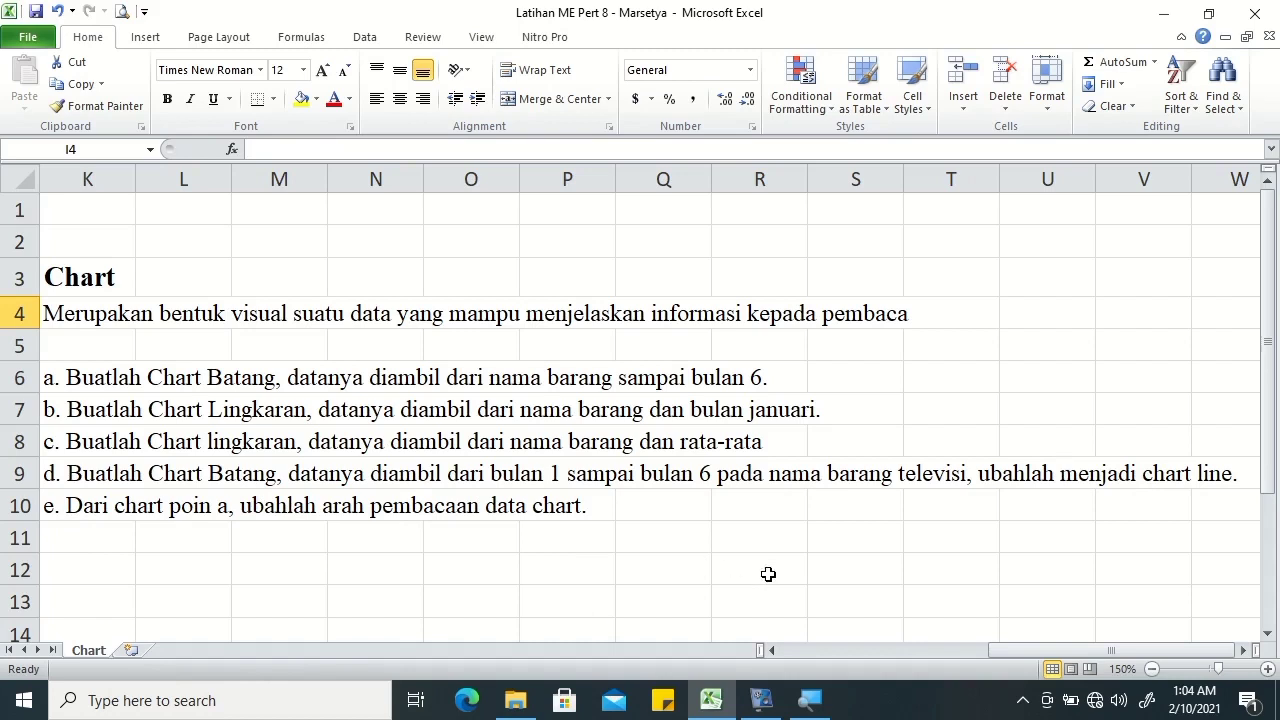
pyautogui.moveTo(1061, 645); pyautogui.dragTo(831, 651)
pyautogui.moveTo(799, 705)
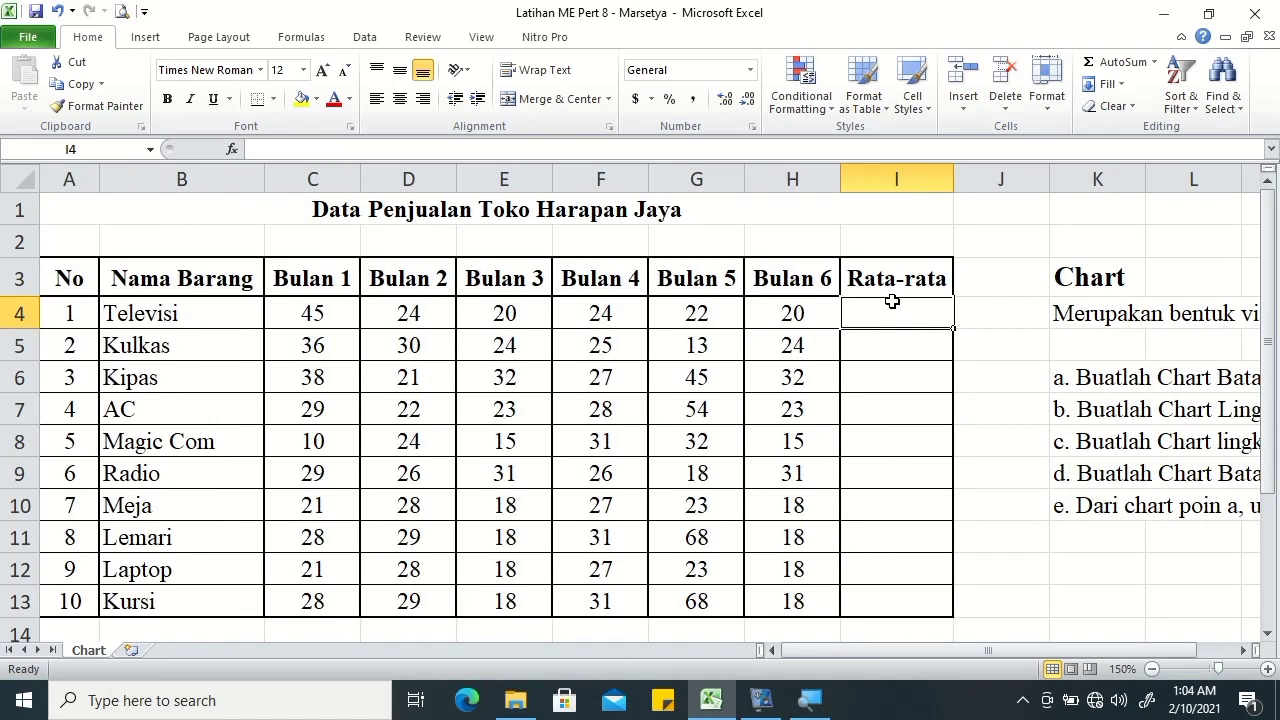
pyautogui.write('=')
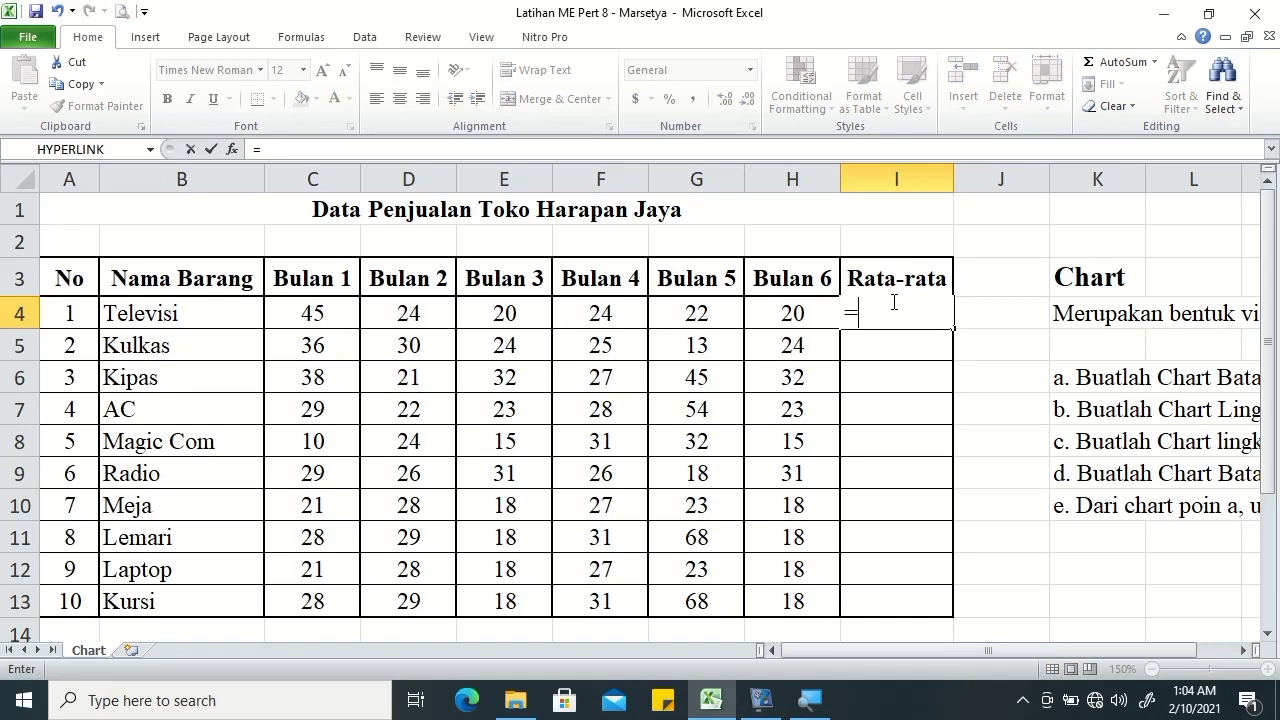
pyautogui.write('av')
pyautogui.press('Down')
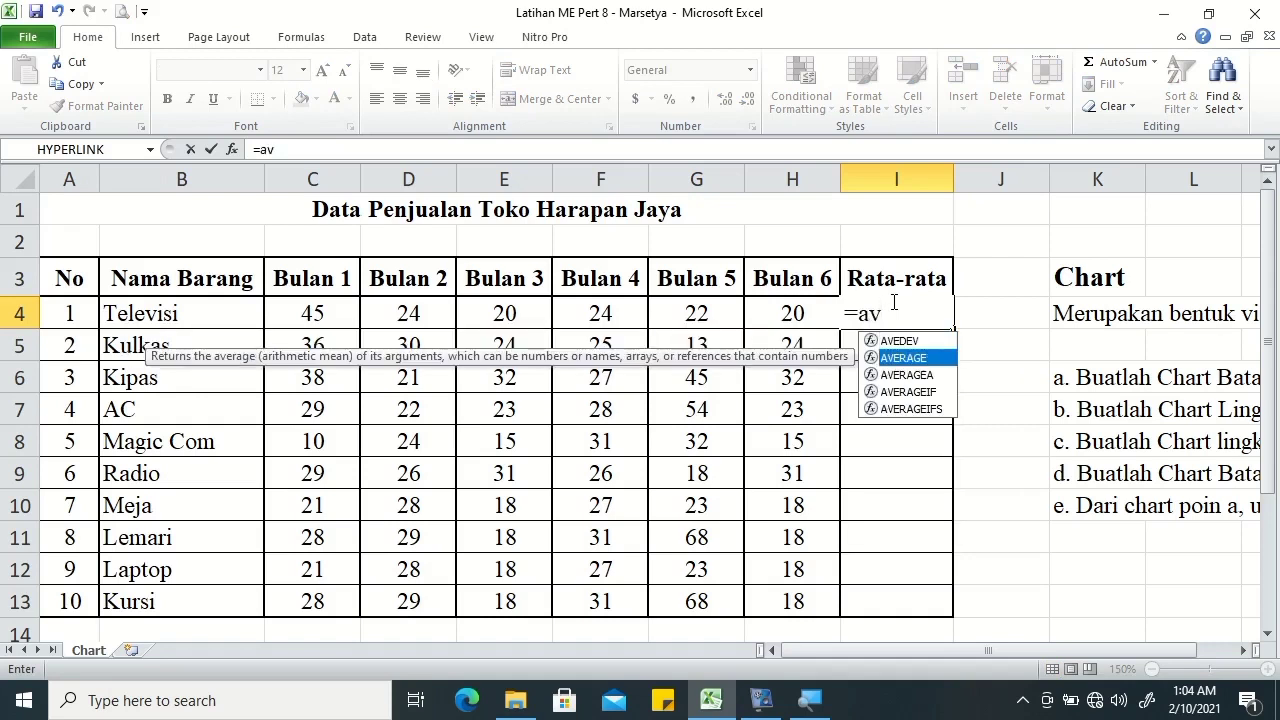
pyautogui.press('Tab')
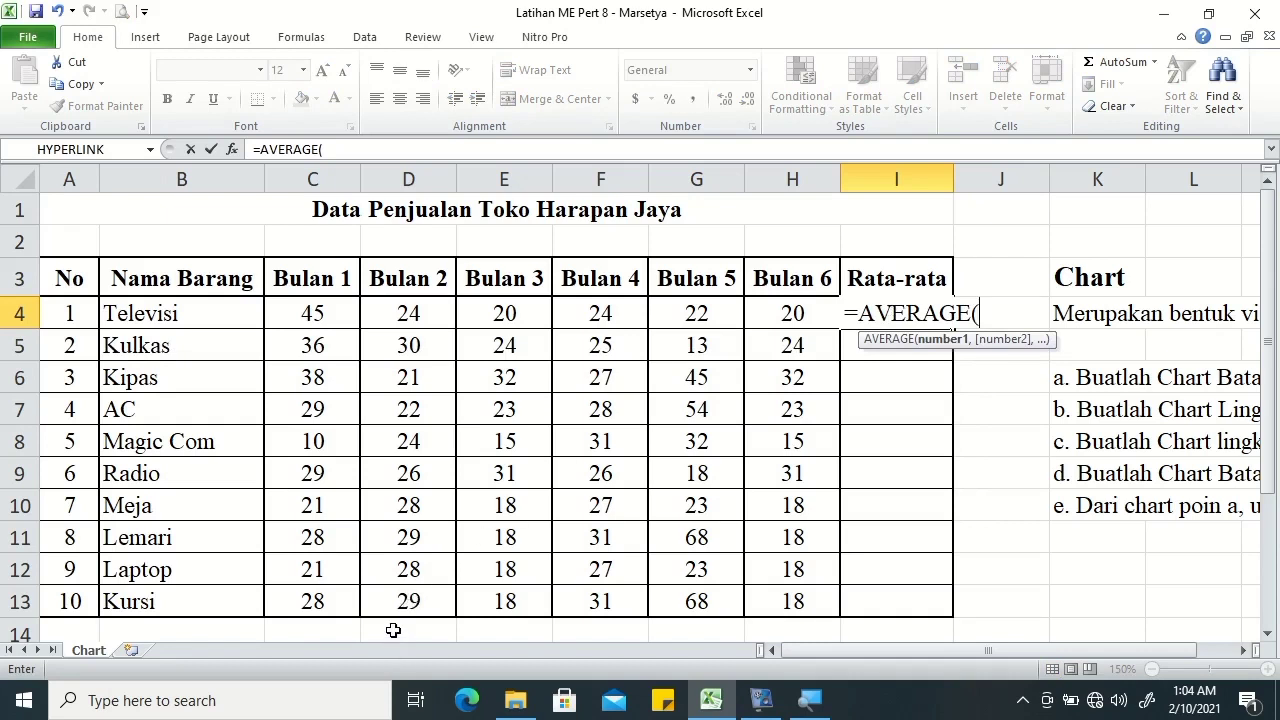
pyautogui.click(330, 319)
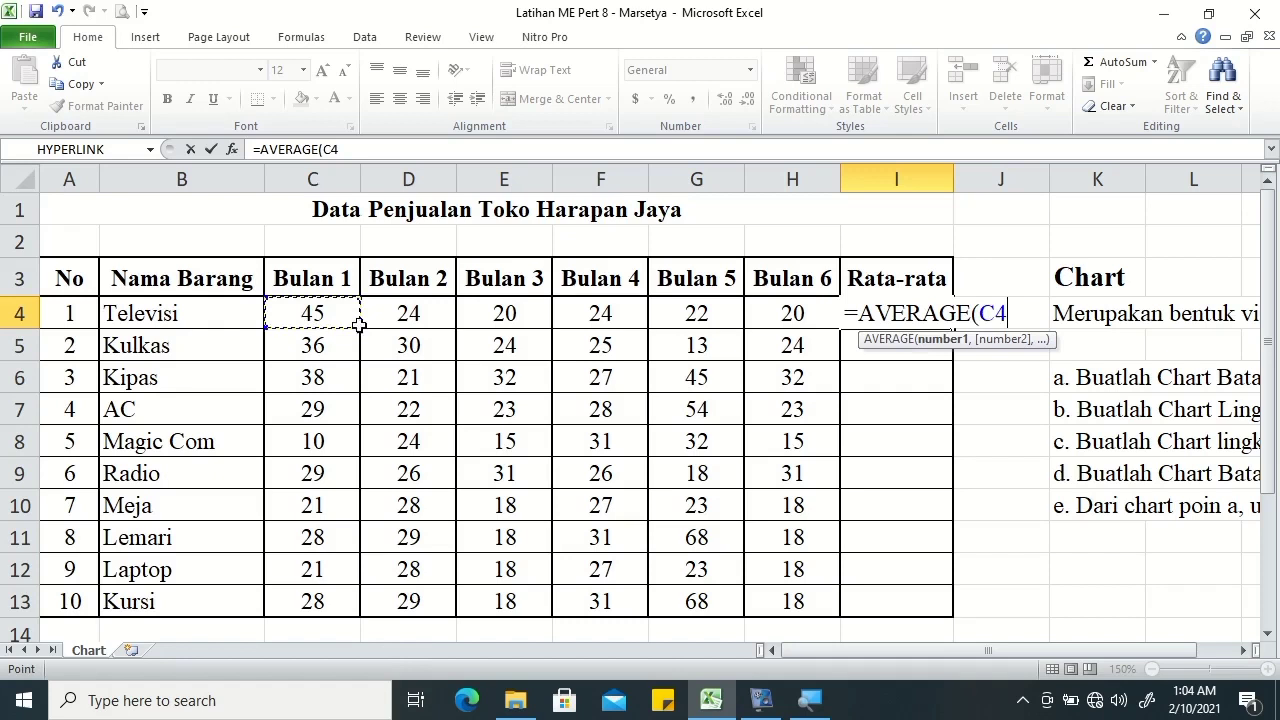
pyautogui.keyDown('shift'); pyautogui.click(792, 313); pyautogui.keyUp('shift')
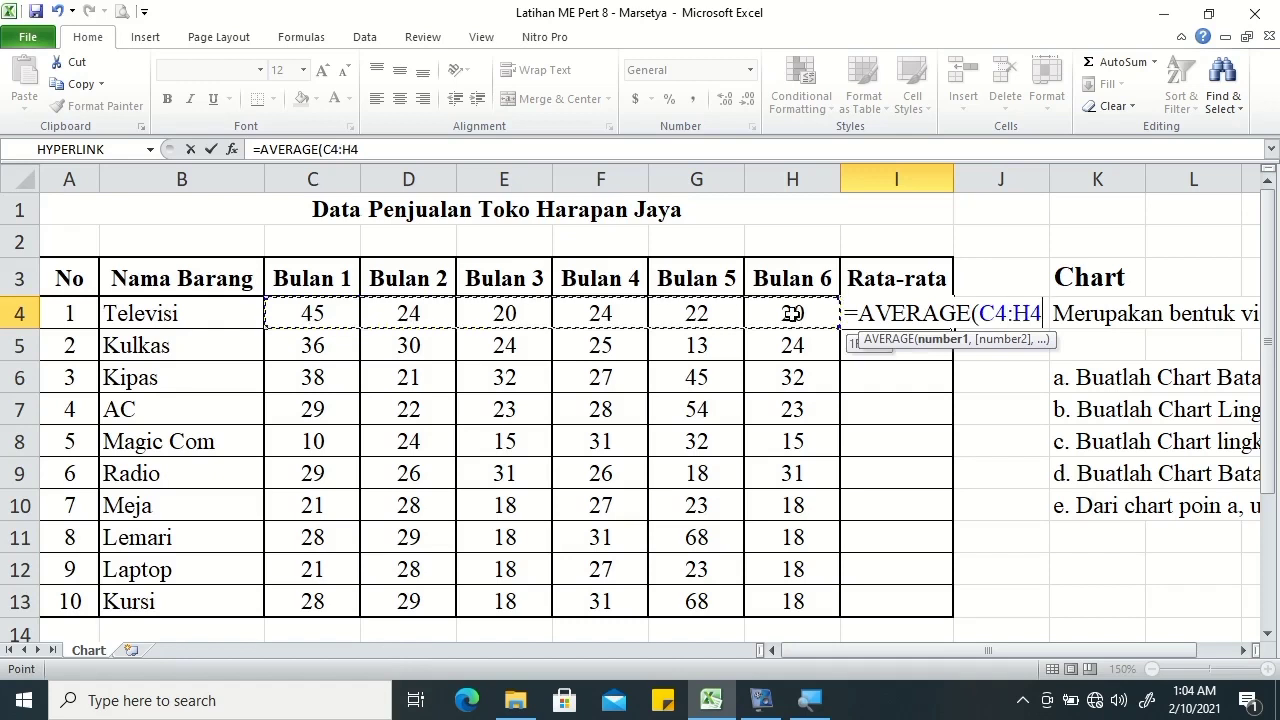
pyautogui.press('Return')
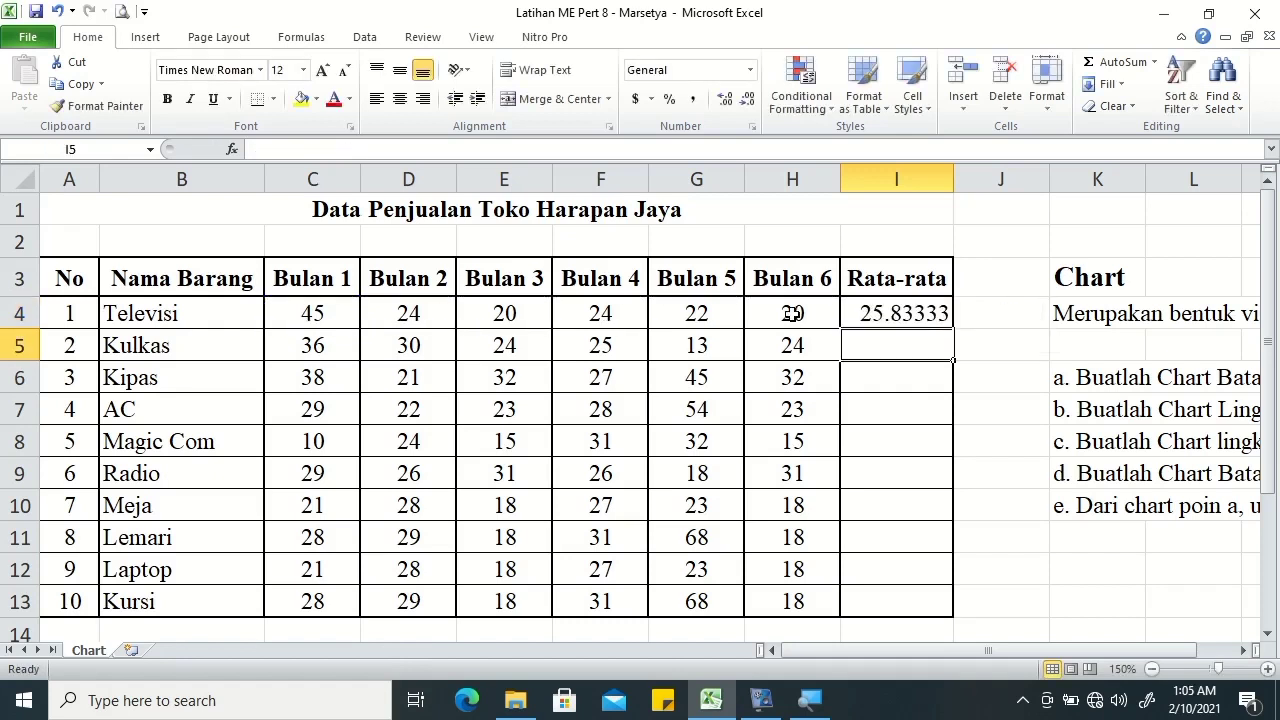
pyautogui.click(921, 313)
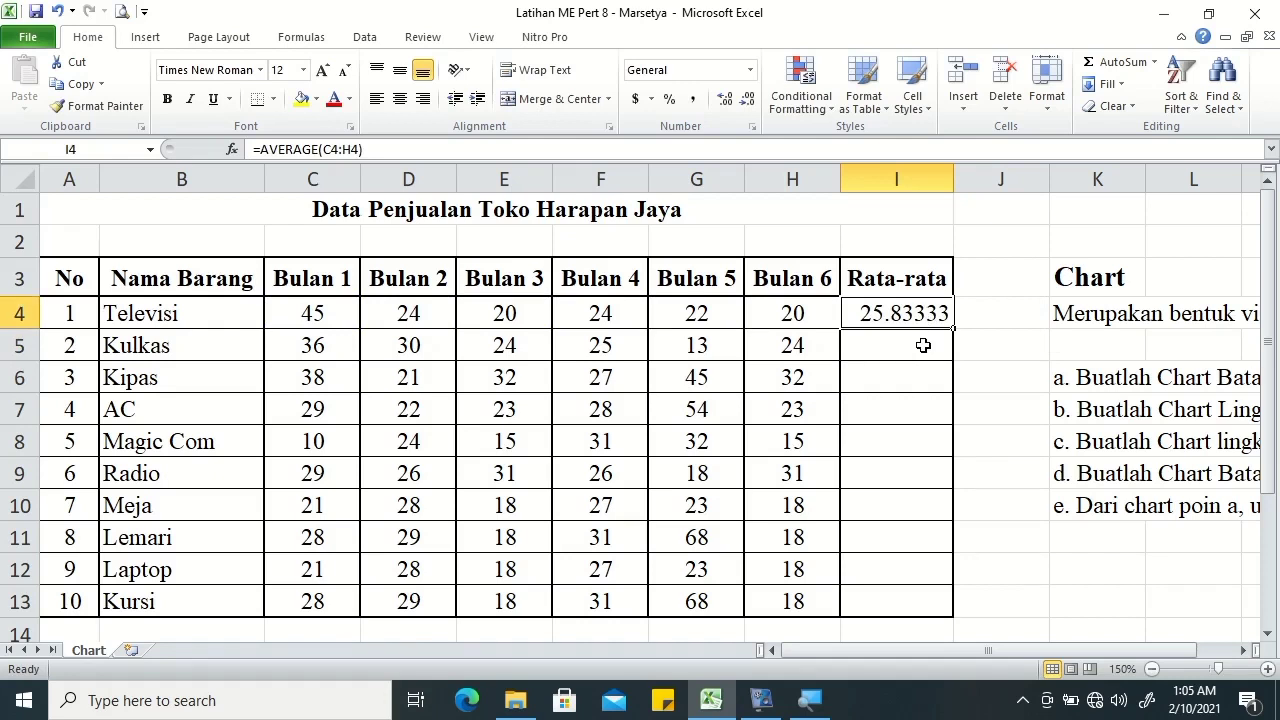
# Fill the average formula down to I13, show two decimal places and centre the values.
pyautogui.moveTo(952, 329); pyautogui.dragTo(955, 620)
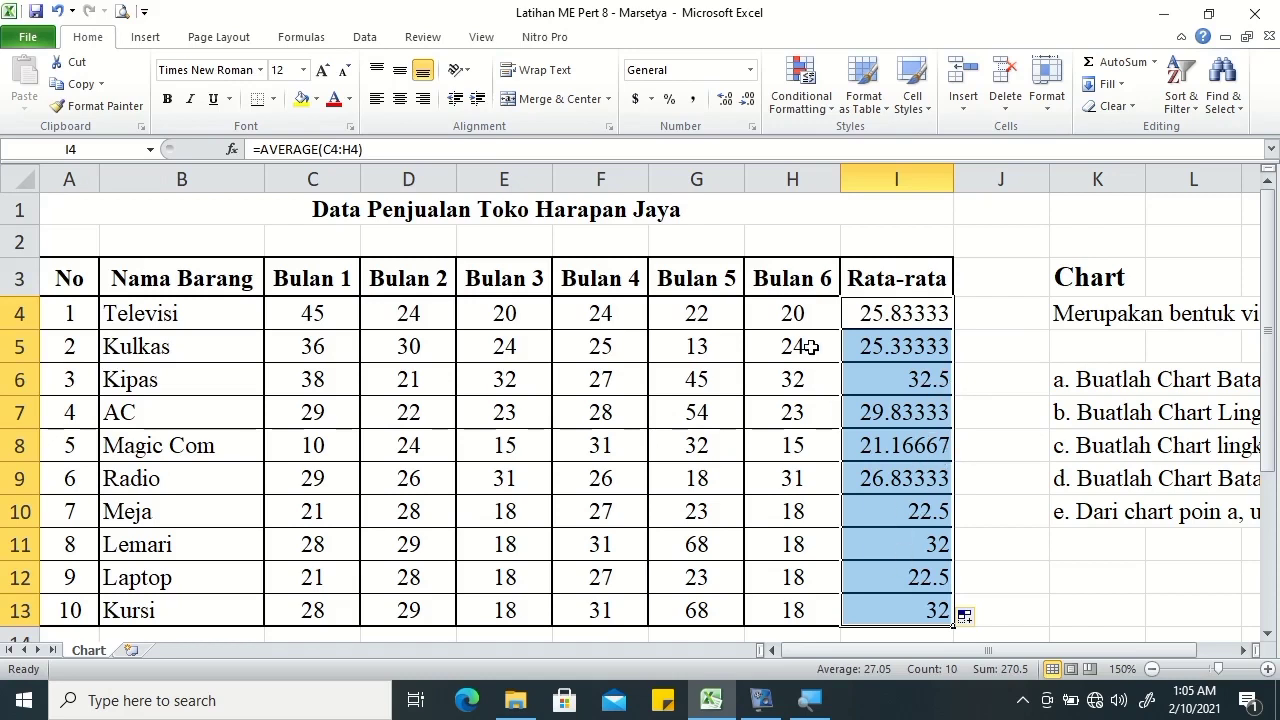
pyautogui.click(744, 103)
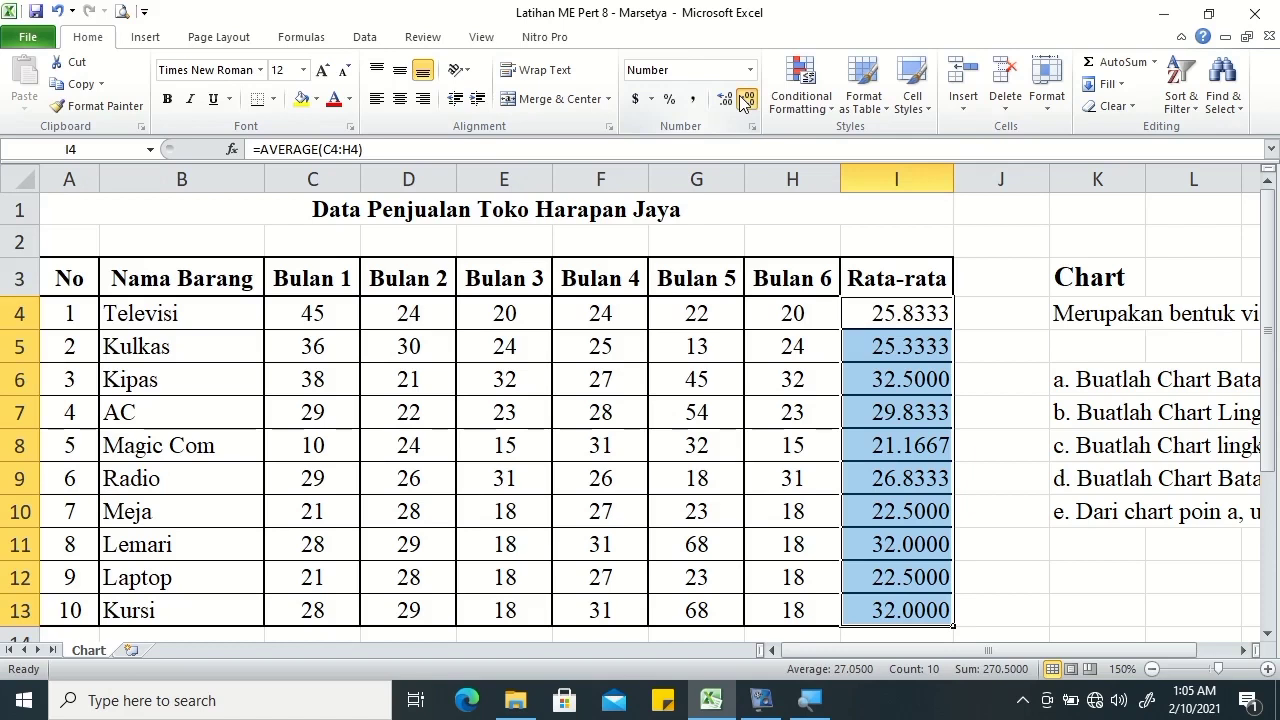
pyautogui.click(744, 103)
pyautogui.click(744, 103)
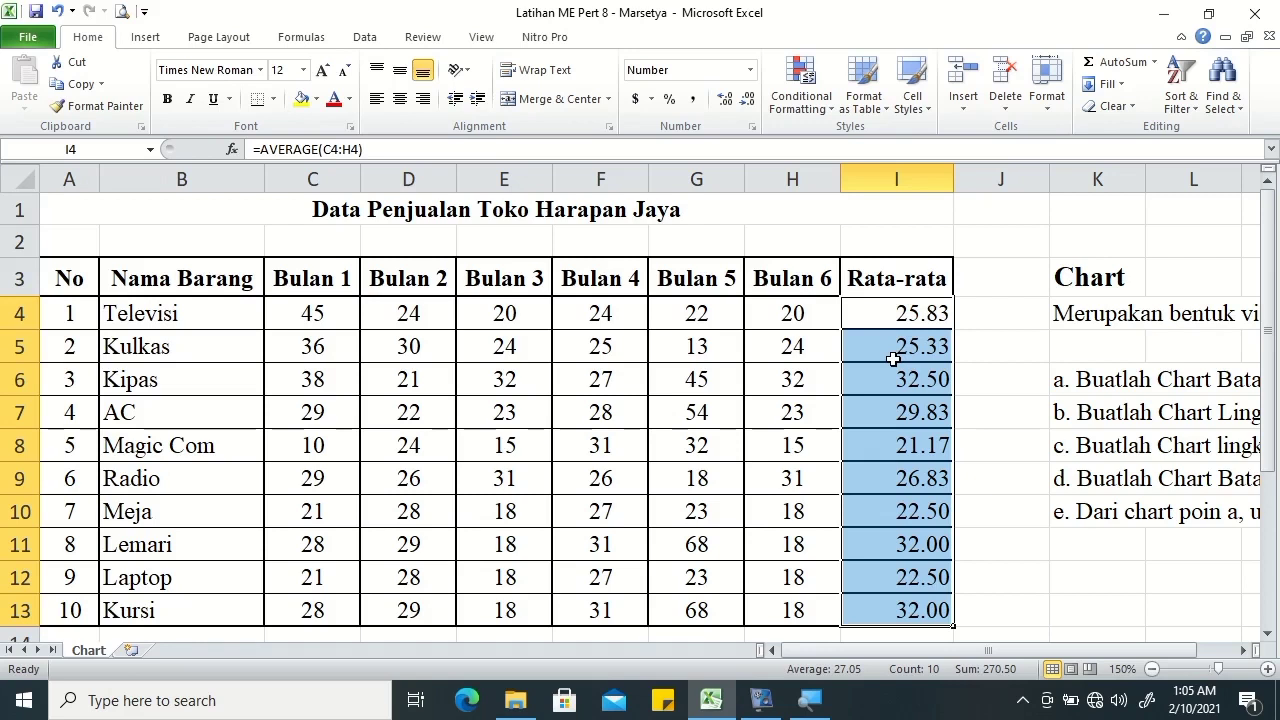
pyautogui.click(399, 98)
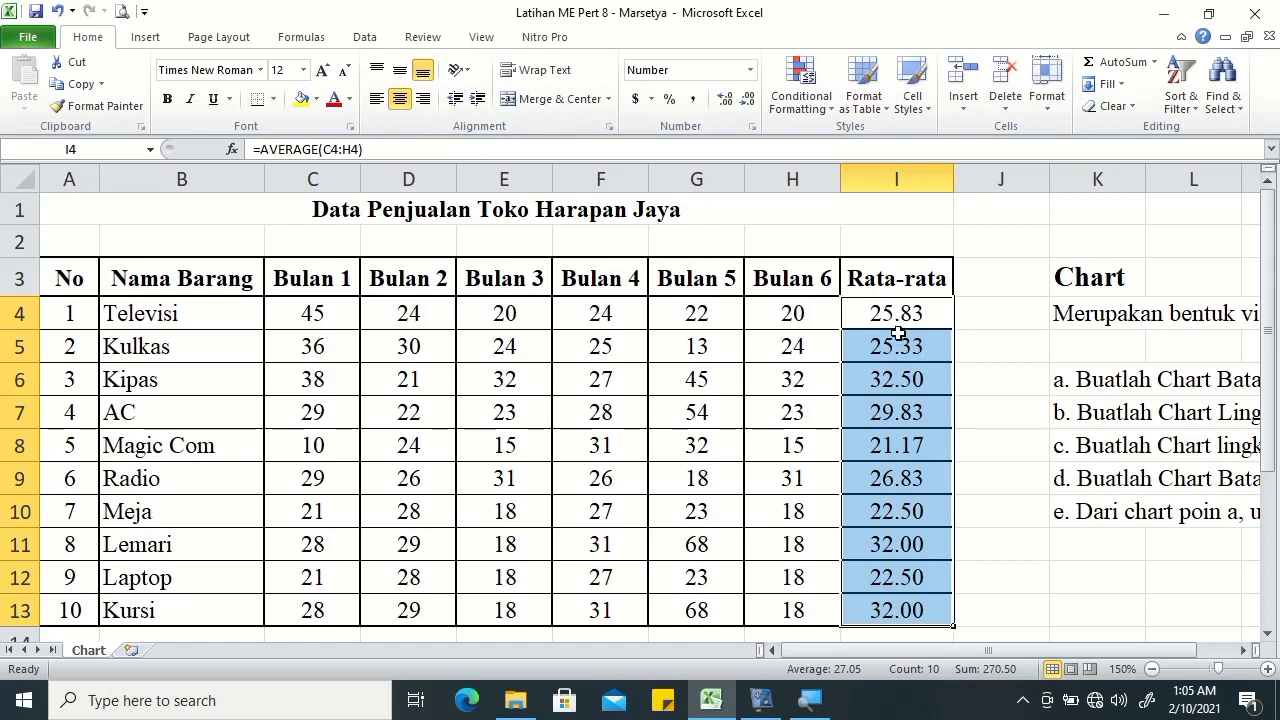
# Give I4:I13 thin inside horizontal borders and a medium bottom border.
pyautogui.rightClick(896, 328)
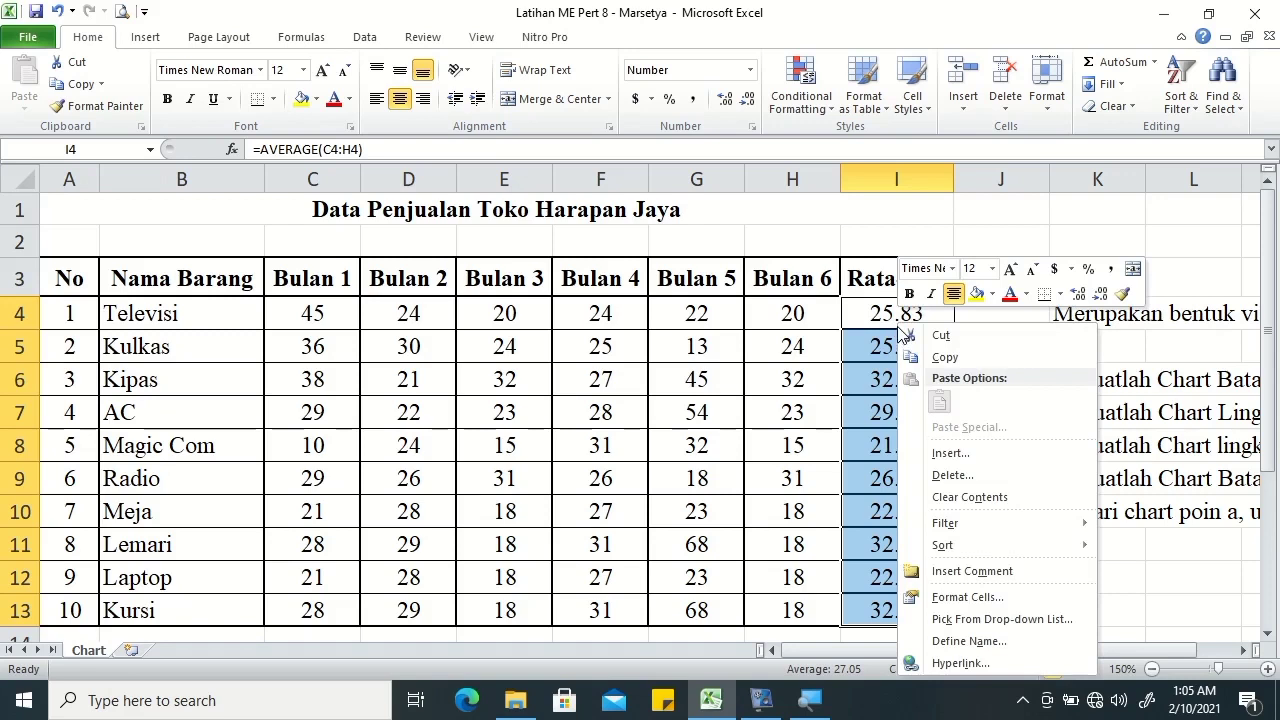
pyautogui.click(934, 598)
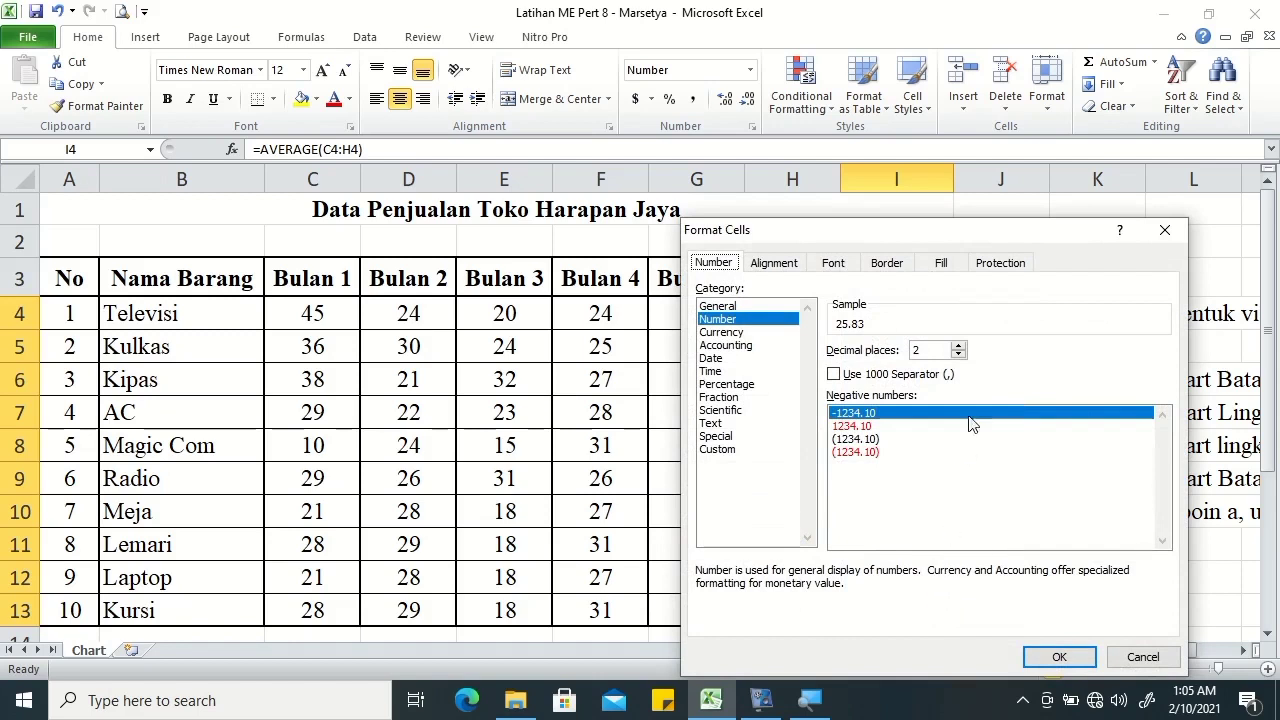
pyautogui.click(882, 263)
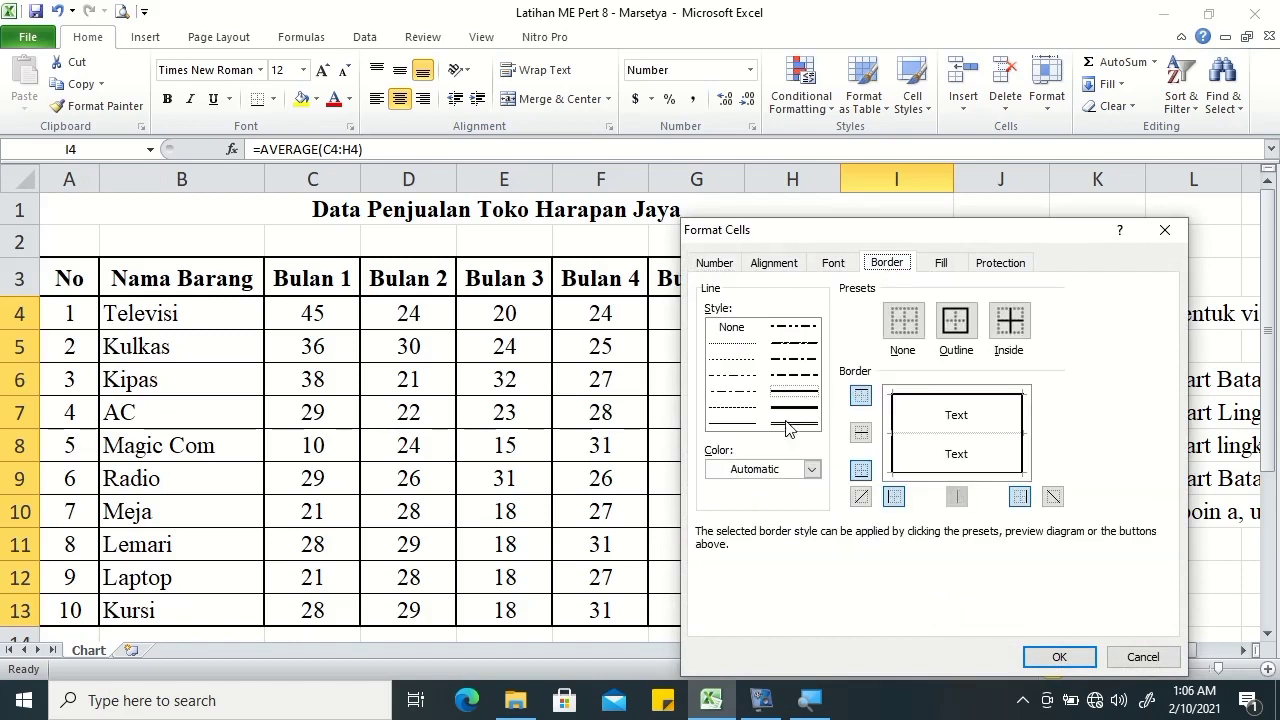
pyautogui.click(732, 422)
pyautogui.click(937, 440)
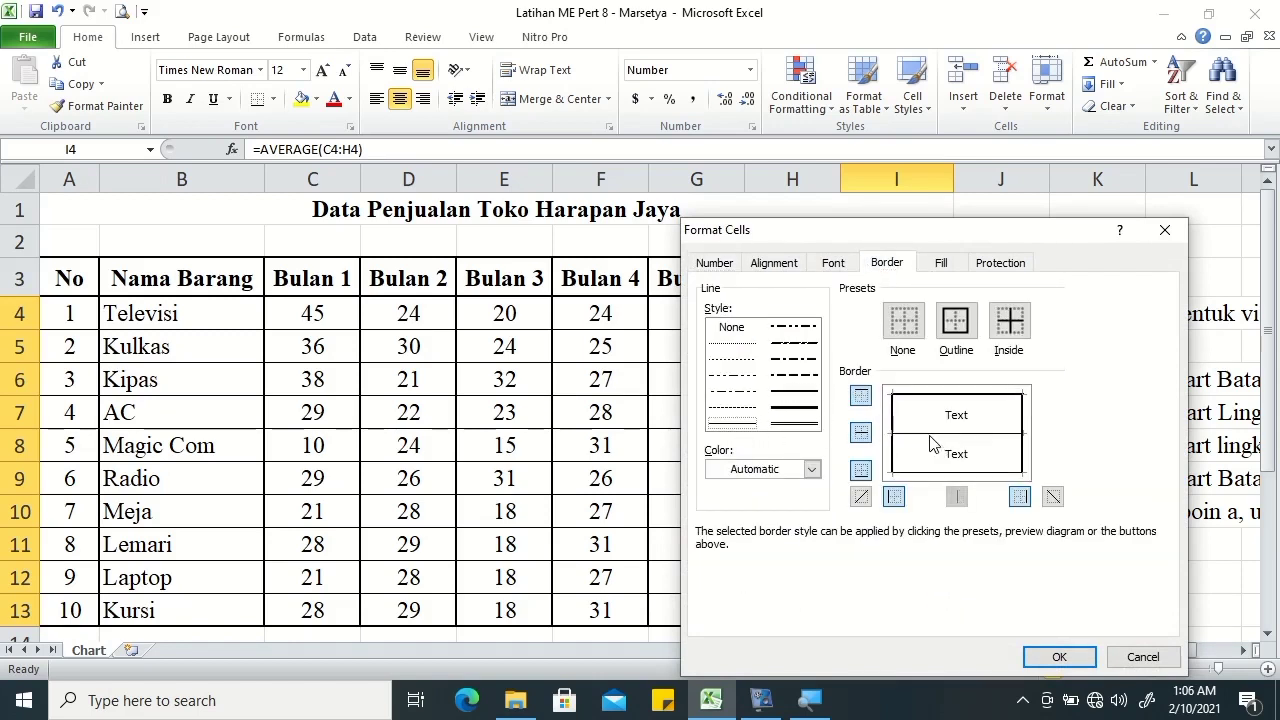
pyautogui.click(794, 391)
pyautogui.click(920, 473)
pyautogui.click(1059, 657)
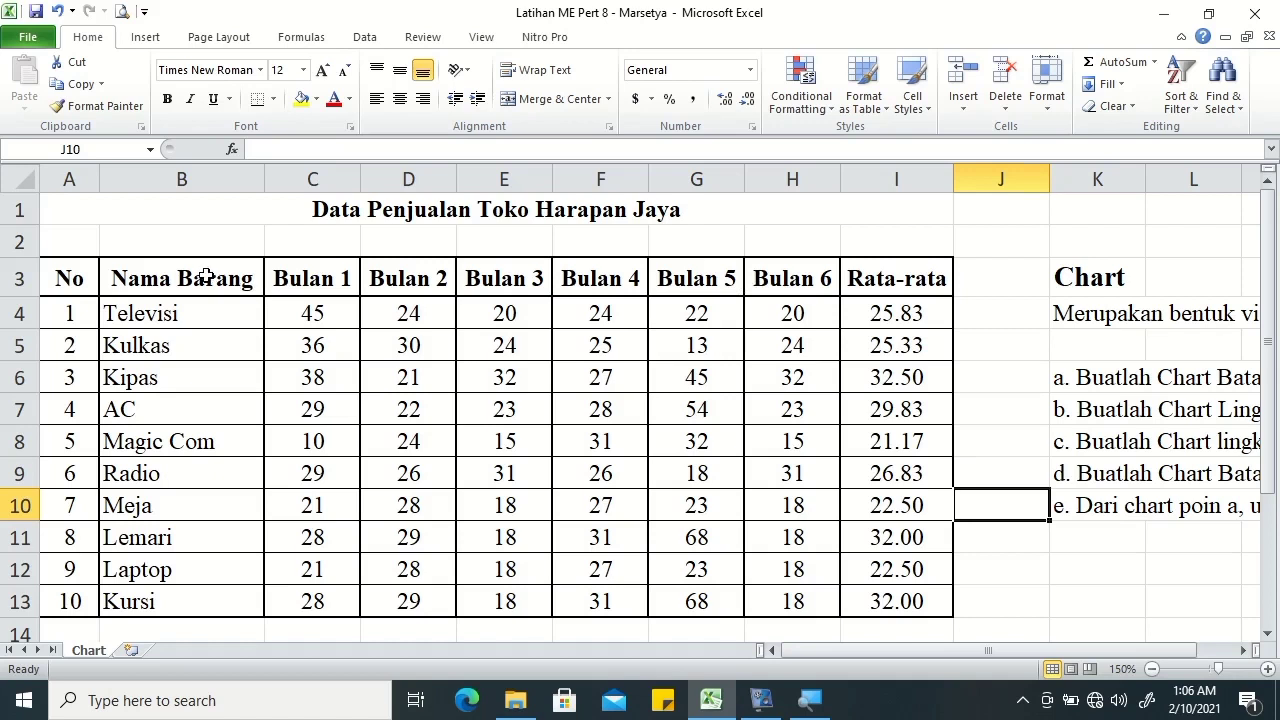
pyautogui.click(205, 277)
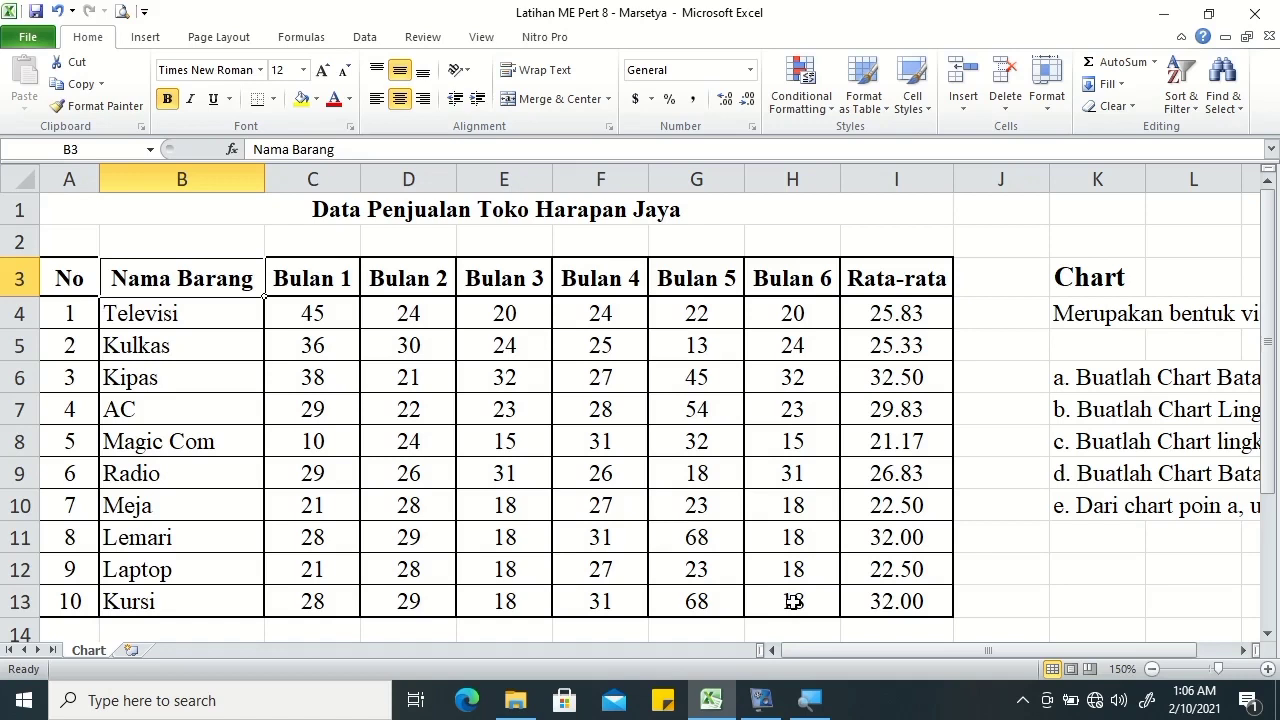
# Insert a 2-D Clustered Column chart from the B3:H13 sales data.
pyautogui.keyDown('shift'); pyautogui.click(793, 601); pyautogui.keyUp('shift')
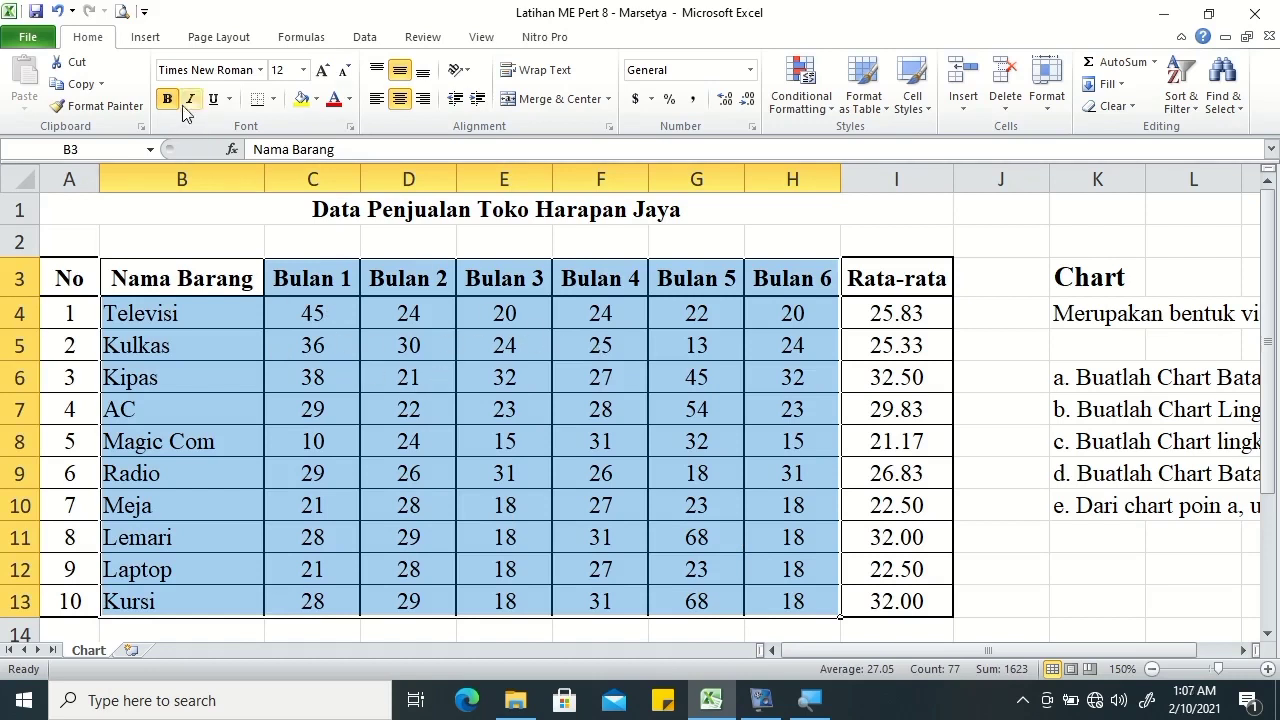
pyautogui.click(145, 38)
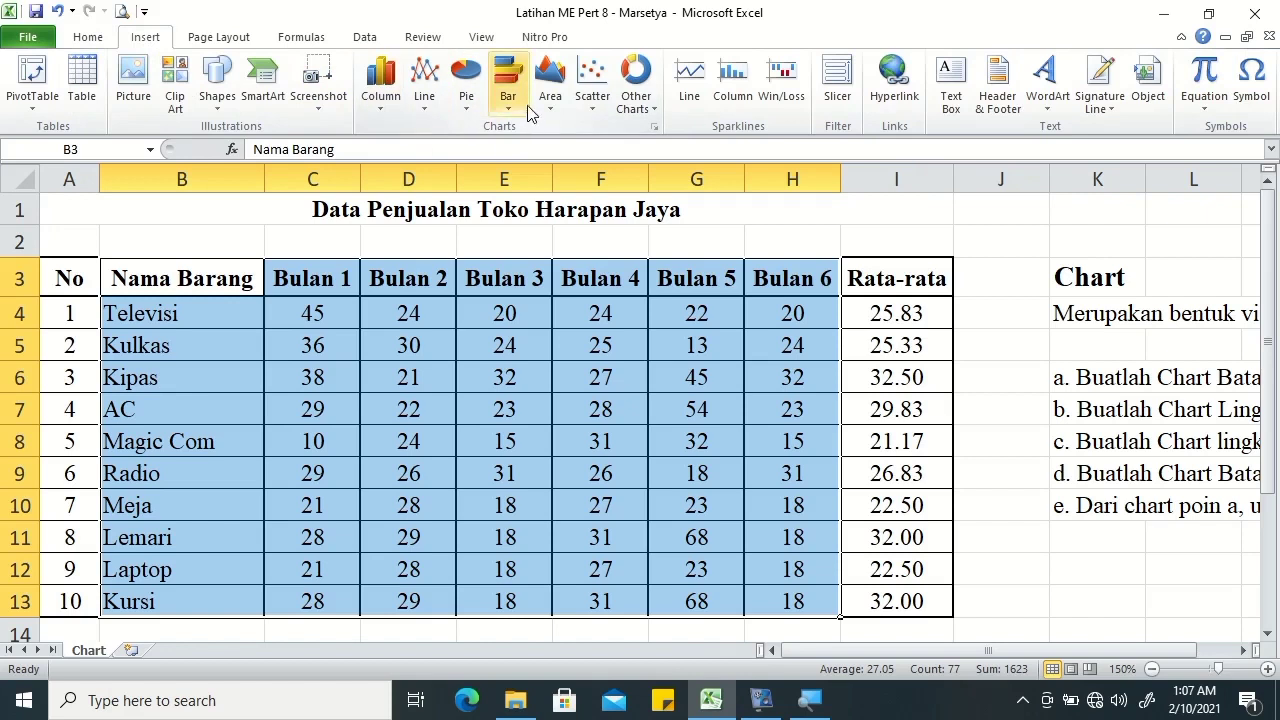
pyautogui.click(382, 100)
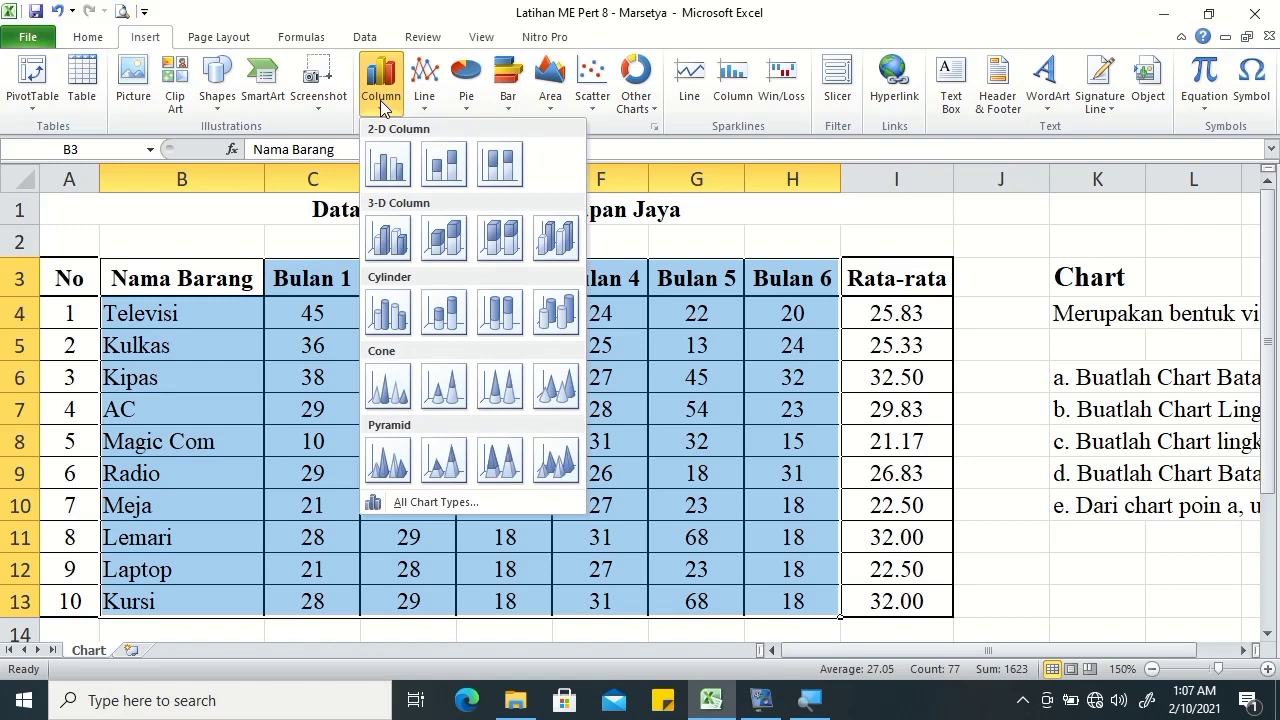
pyautogui.click(386, 162)
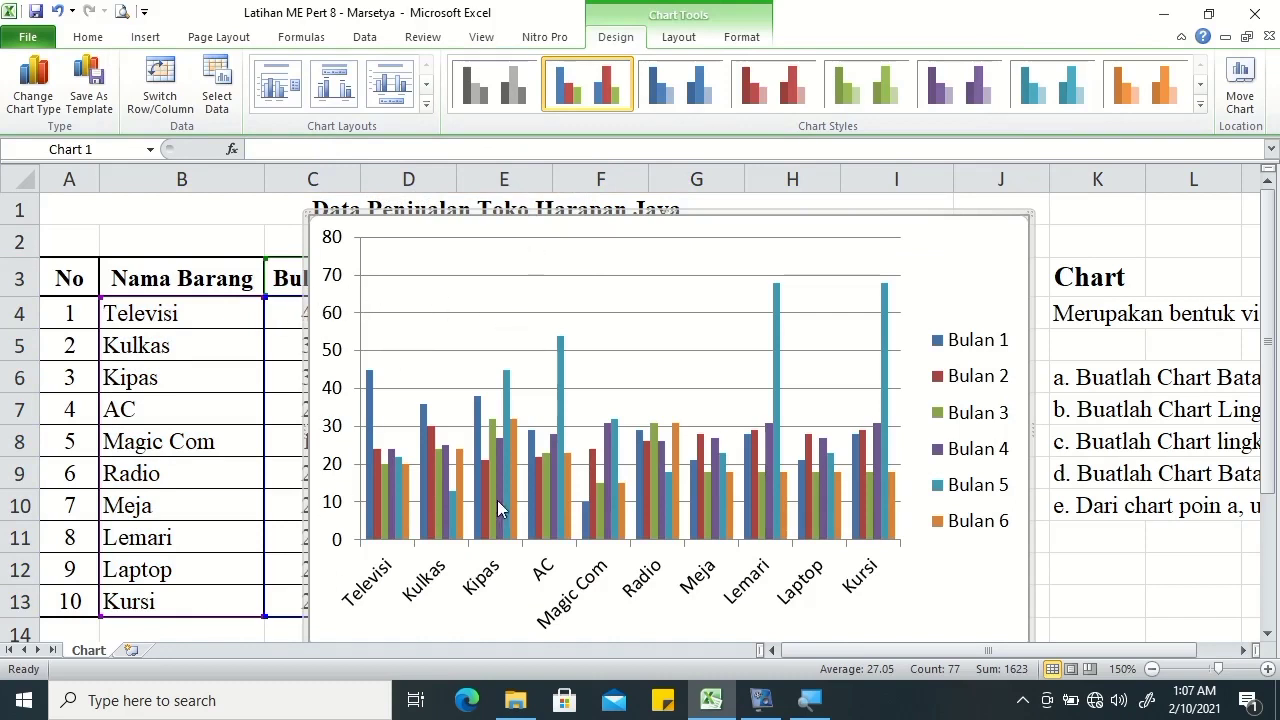
# Relocate the column chart below the table, anchored at cell A15.
pyautogui.press('Delete')
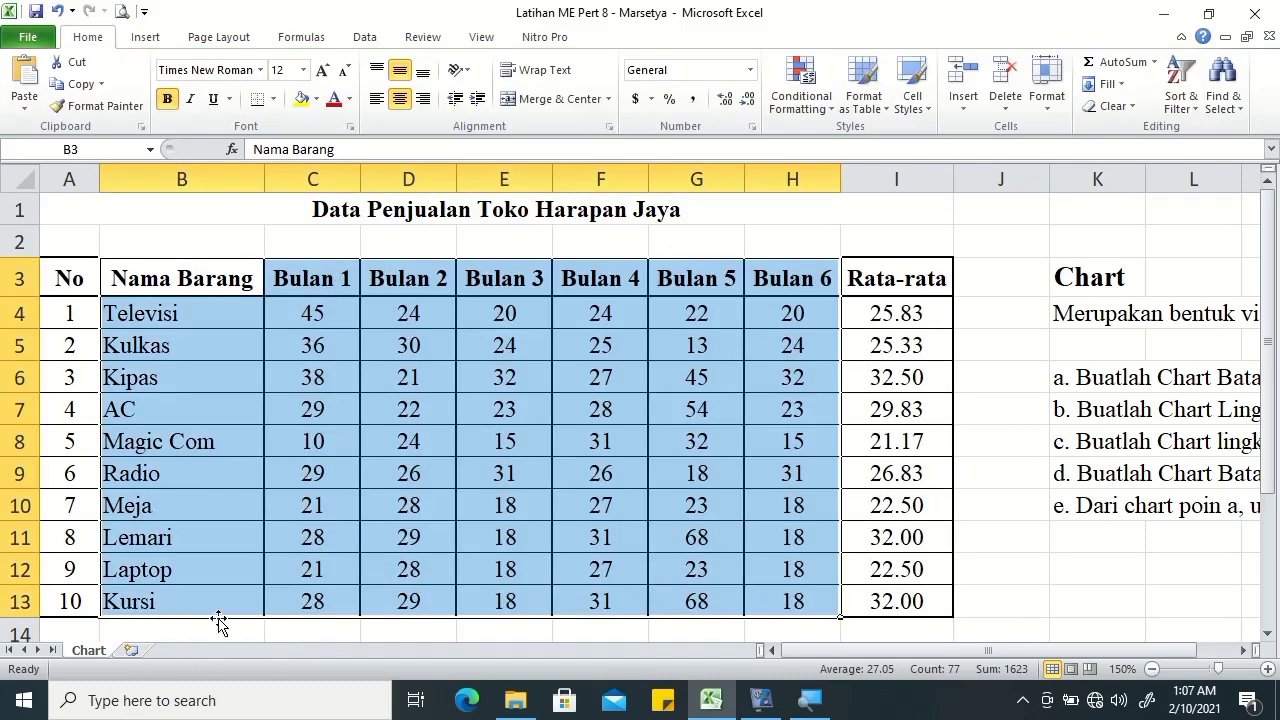
pyautogui.click(1268, 635)
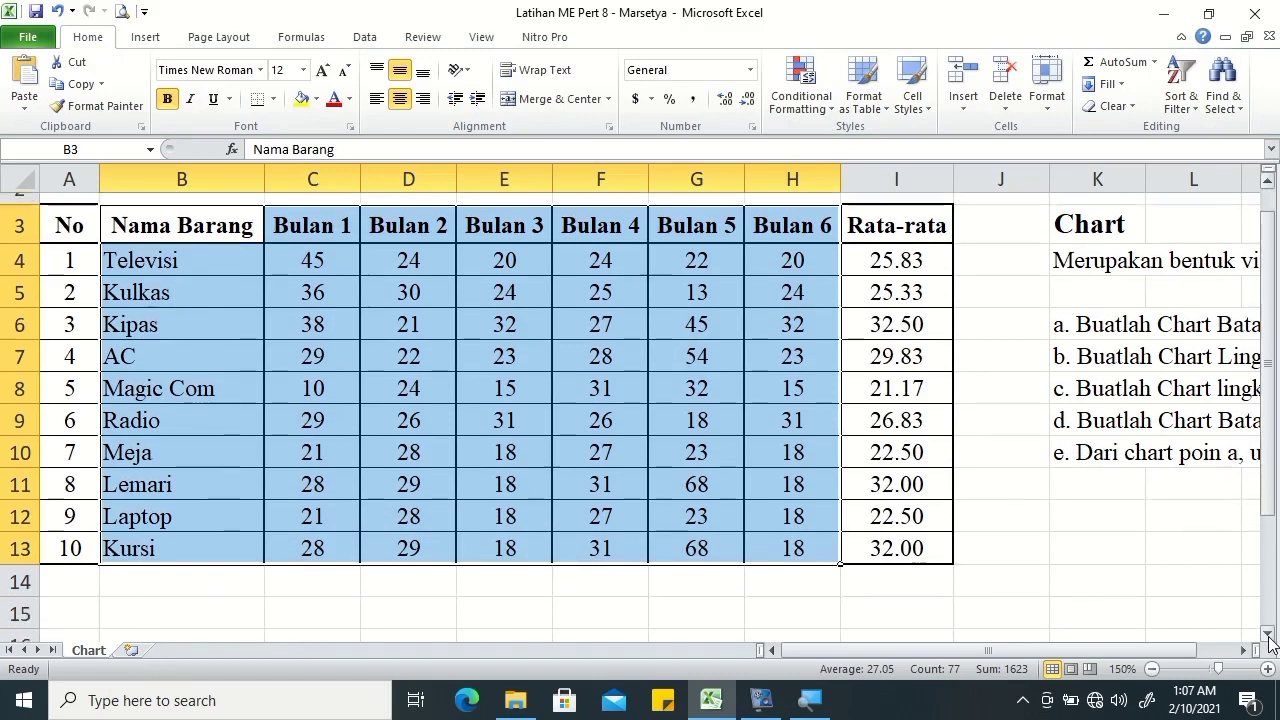
pyautogui.click(1268, 636)
pyautogui.click(82, 502)
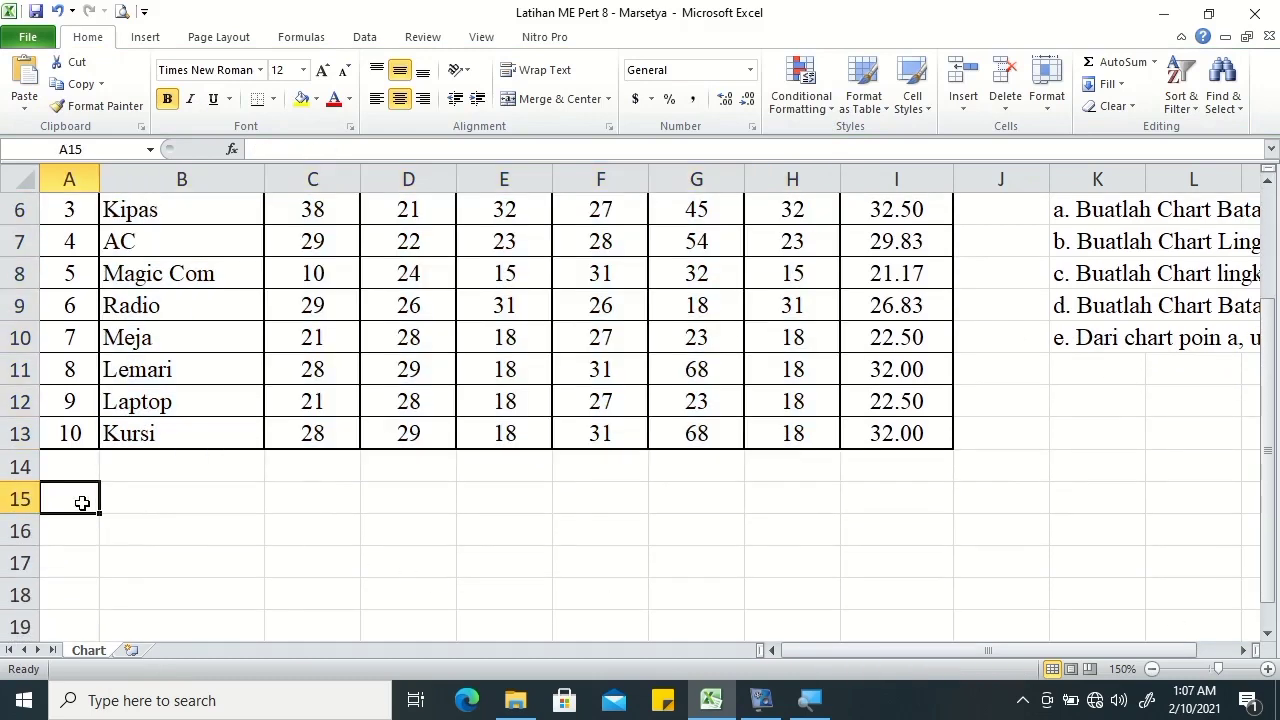
pyautogui.hotkey('ctrl', 'v')
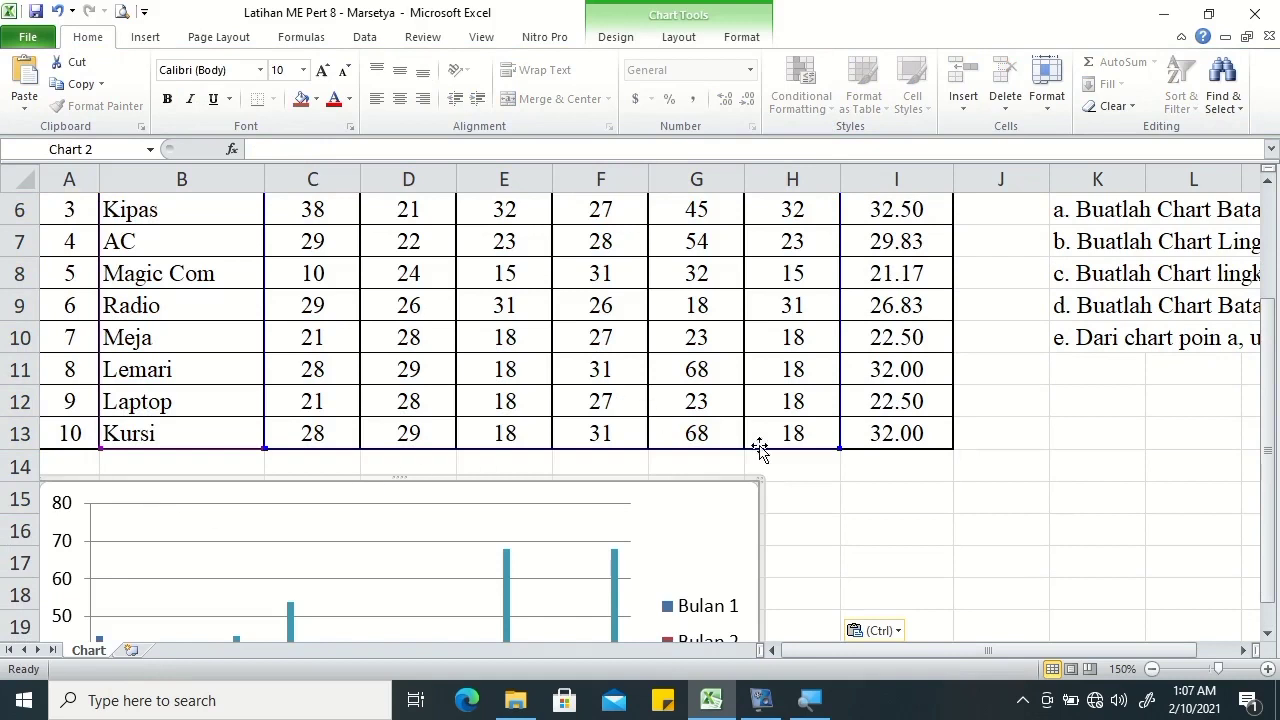
pyautogui.click(1268, 636)
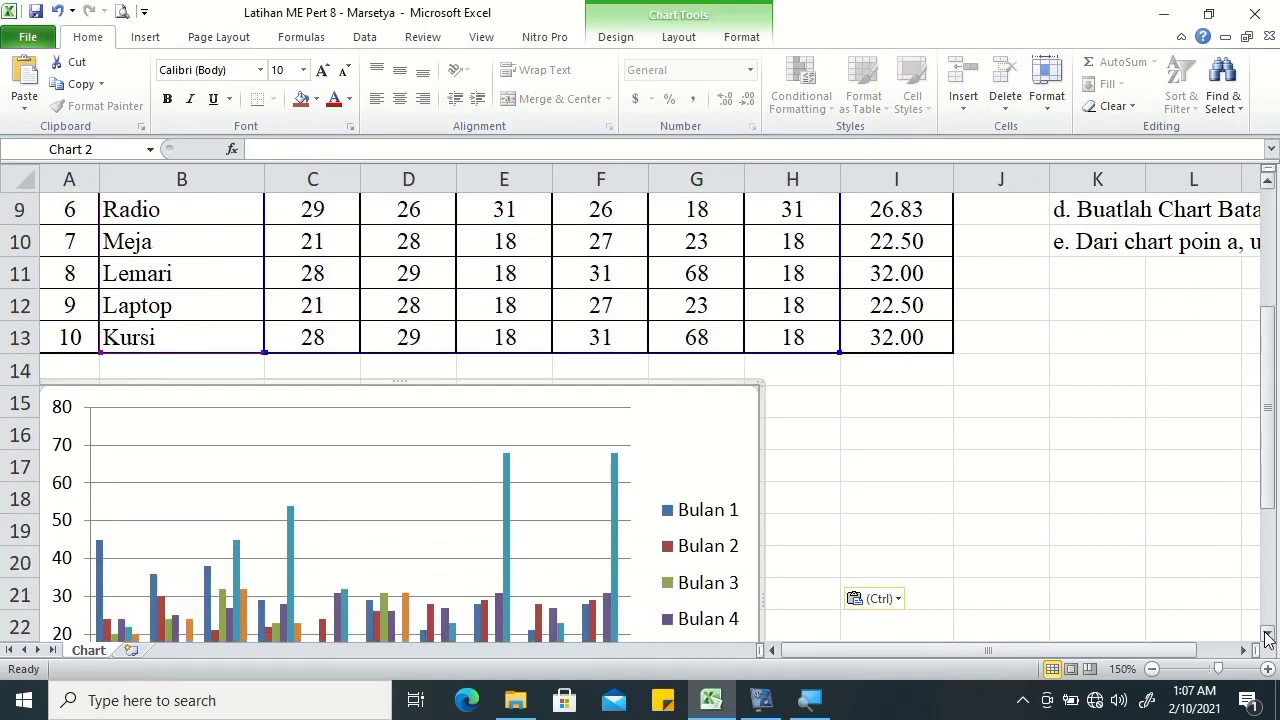
pyautogui.click(1268, 636)
pyautogui.click(1268, 636)
pyautogui.click(1268, 636)
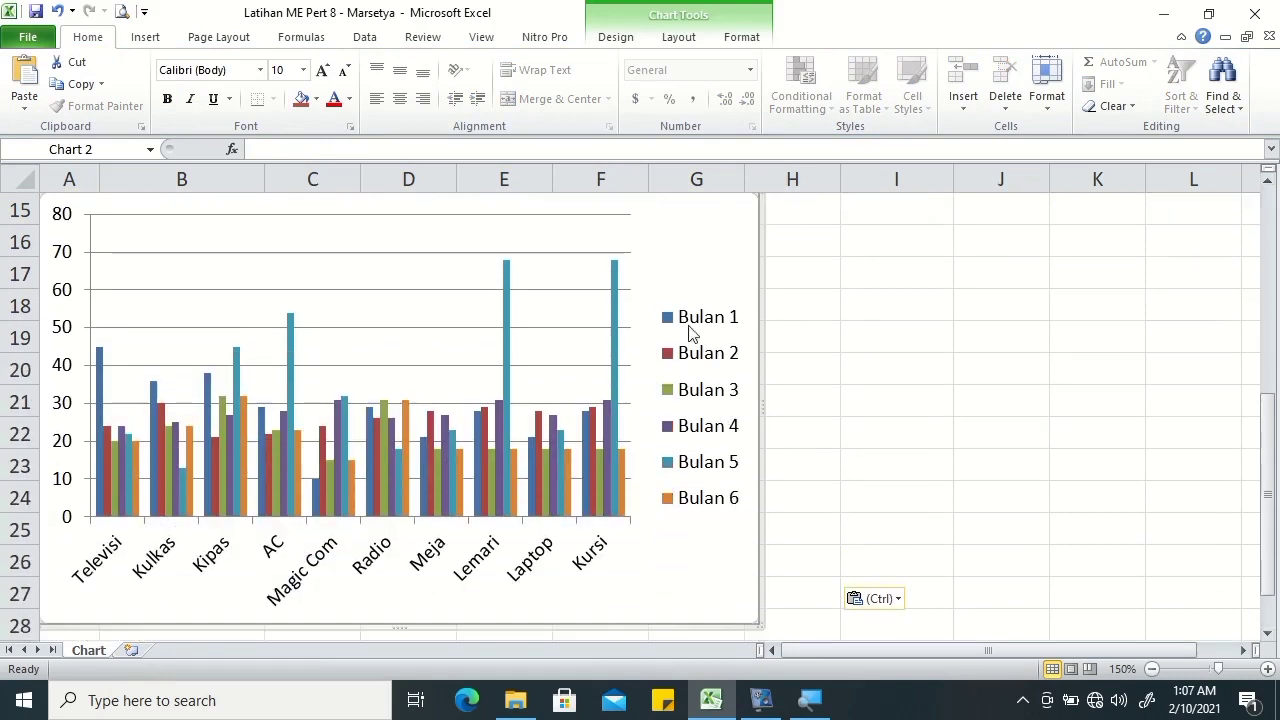
pyautogui.click(1268, 190)
pyautogui.click(1268, 190)
pyautogui.click(616, 37)
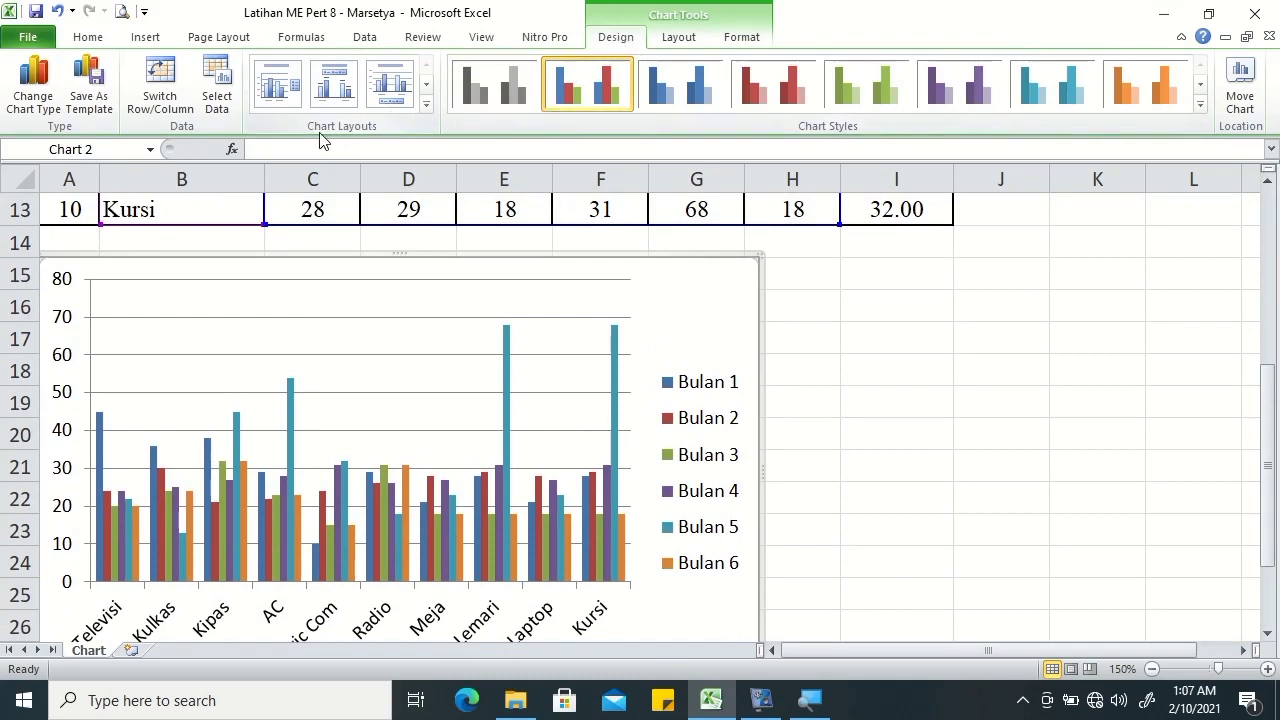
# Apply chart Layout 9 and select the word 'Title' in the chart heading.
pyautogui.click(425, 104)
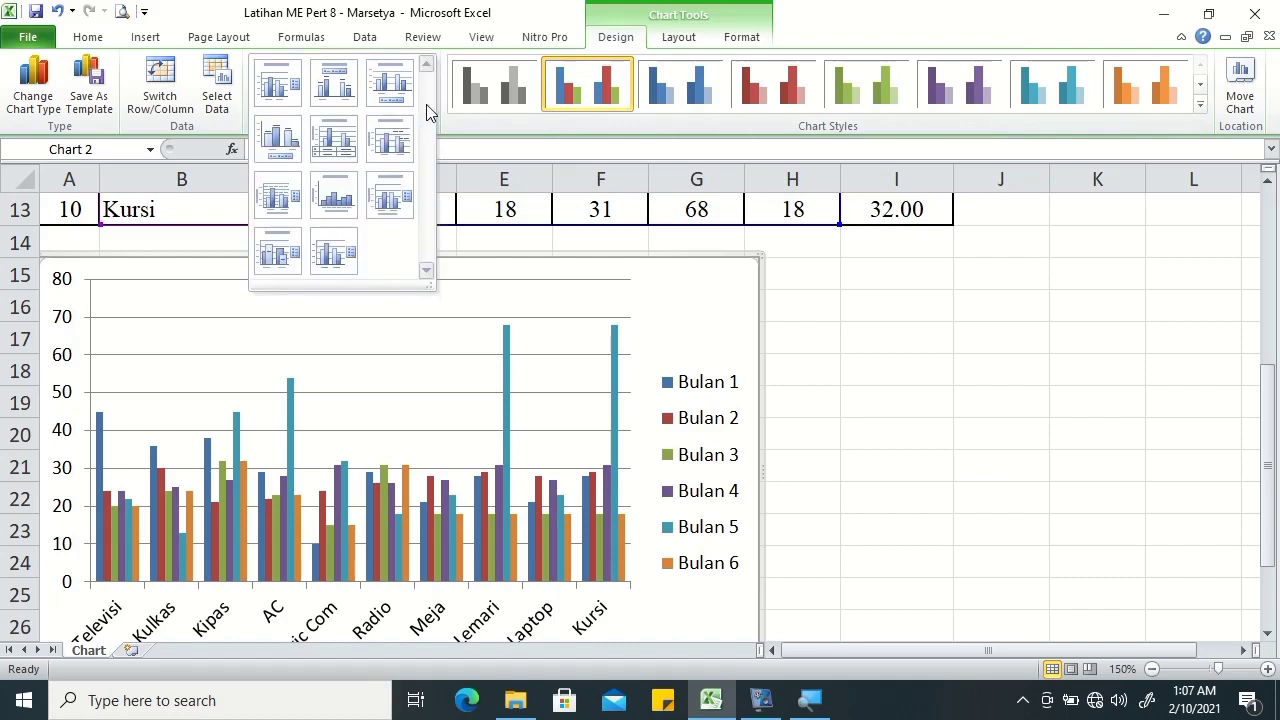
pyautogui.click(378, 203)
pyautogui.doubleClick(360, 288)
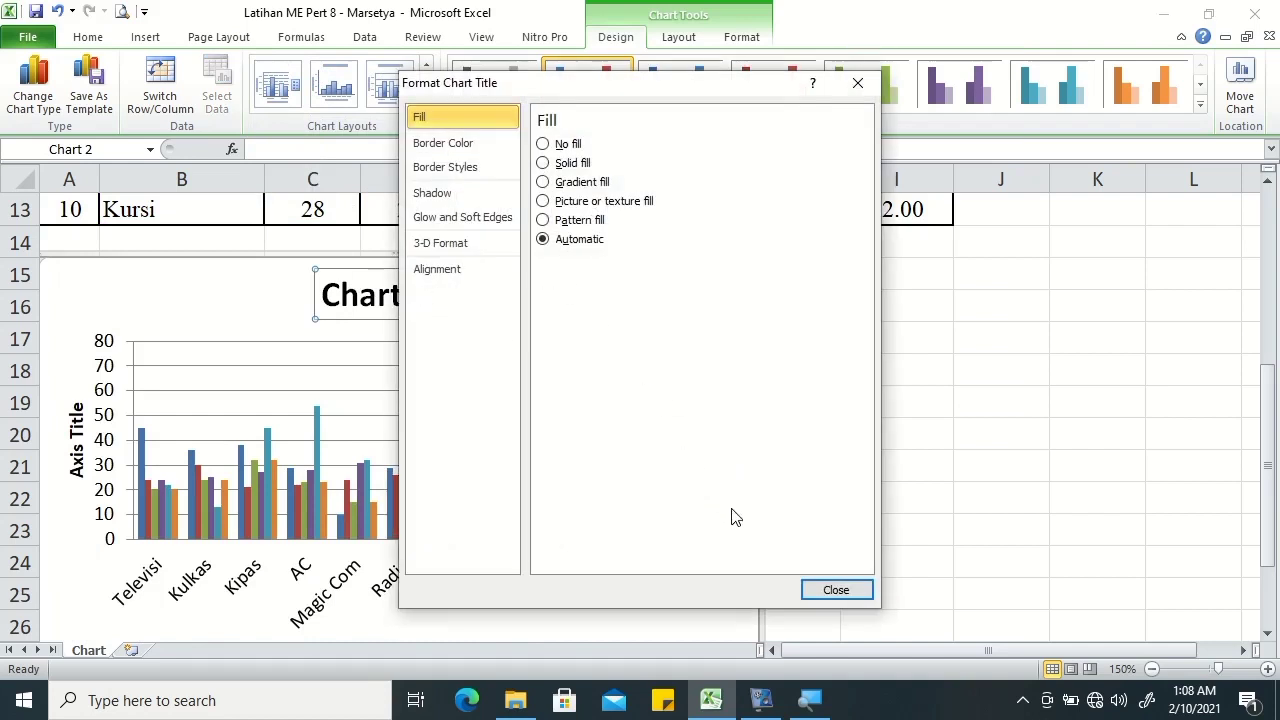
pyautogui.click(822, 590)
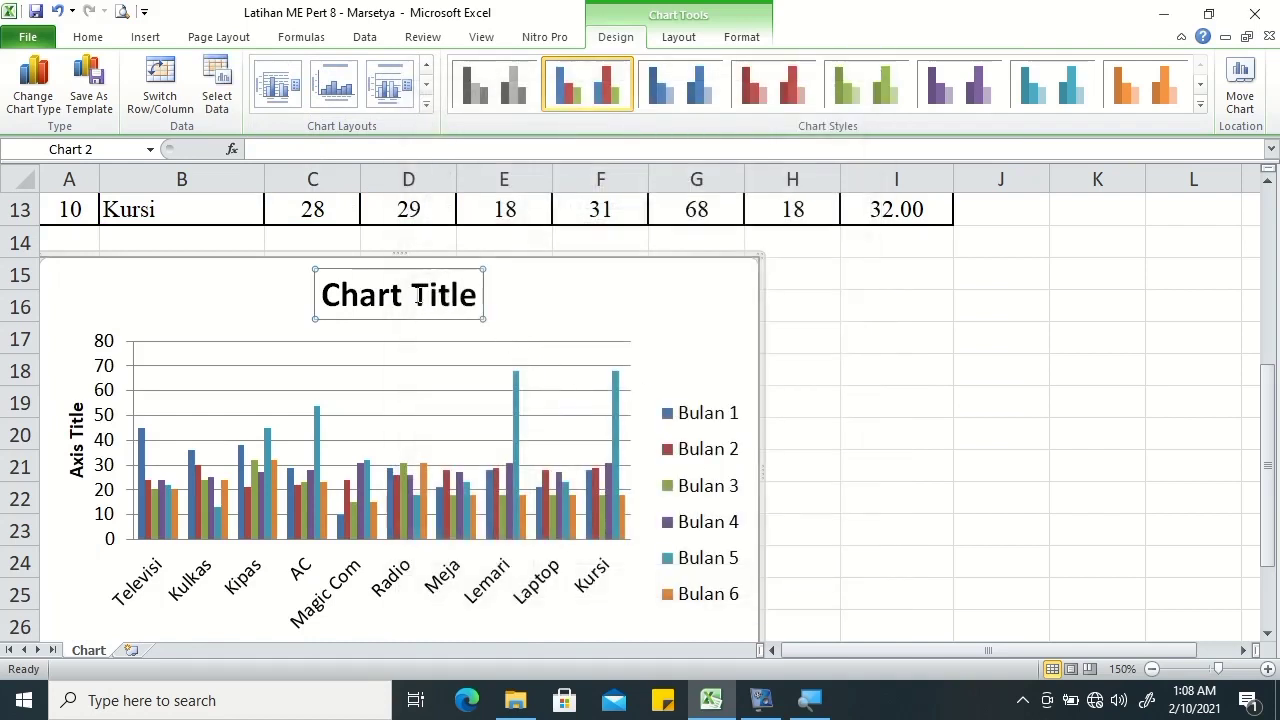
pyautogui.moveTo(418, 296); pyautogui.dragTo(476, 292)
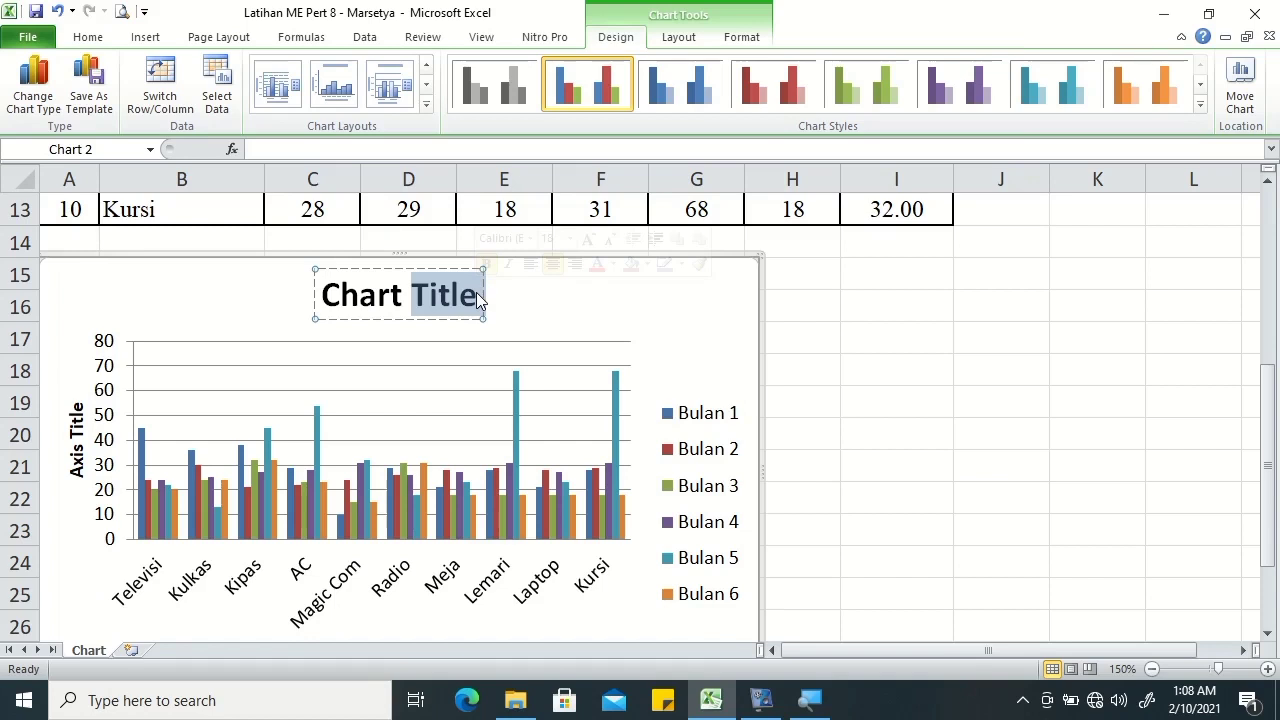
# Retitle the chart 'Chart Data Penjualan Toko Harapan Jaya' at 16 pt font size.
pyautogui.write('Data')
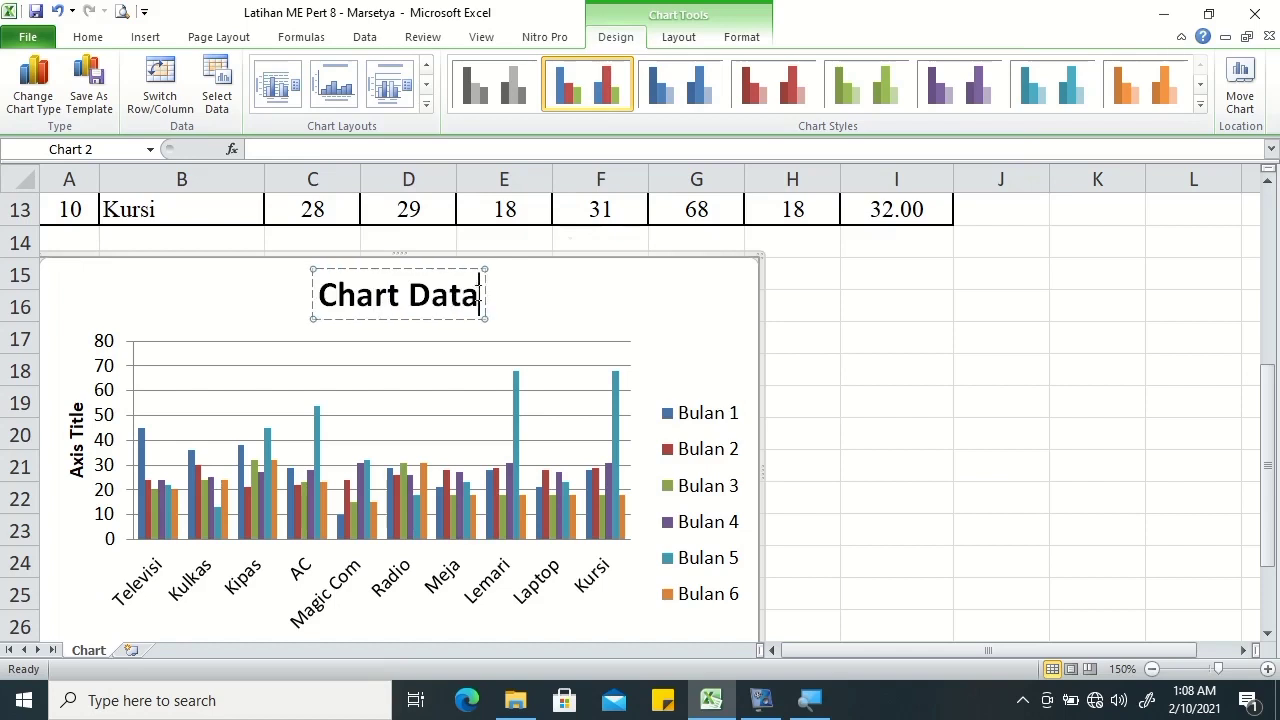
pyautogui.write(' Penjualan')
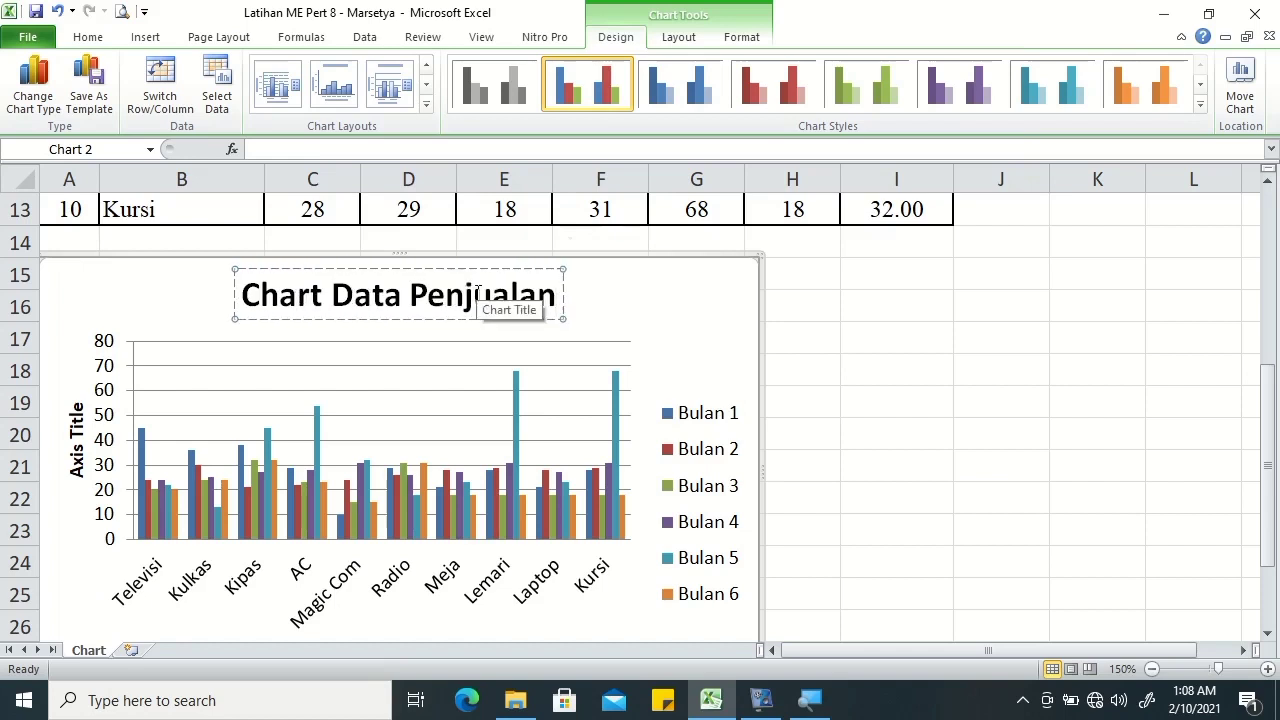
pyautogui.write(' Toko Harapan Jaya')
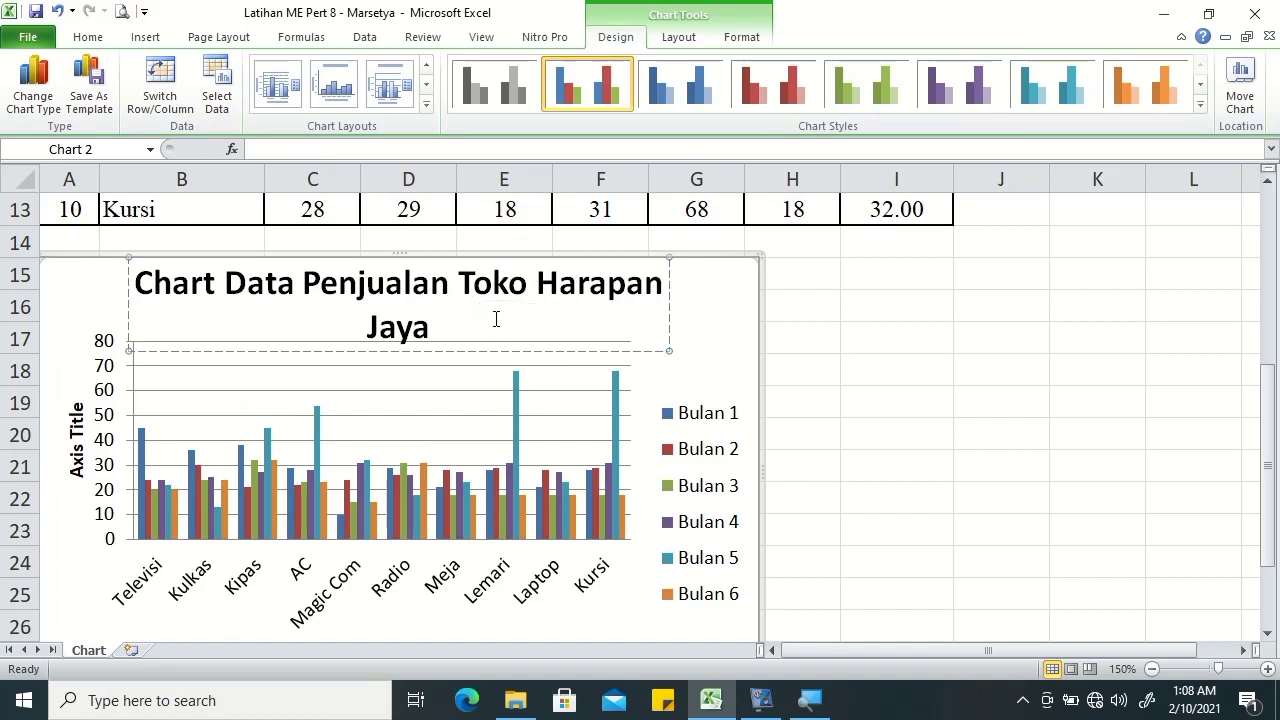
pyautogui.moveTo(432, 330); pyautogui.dragTo(141, 281)
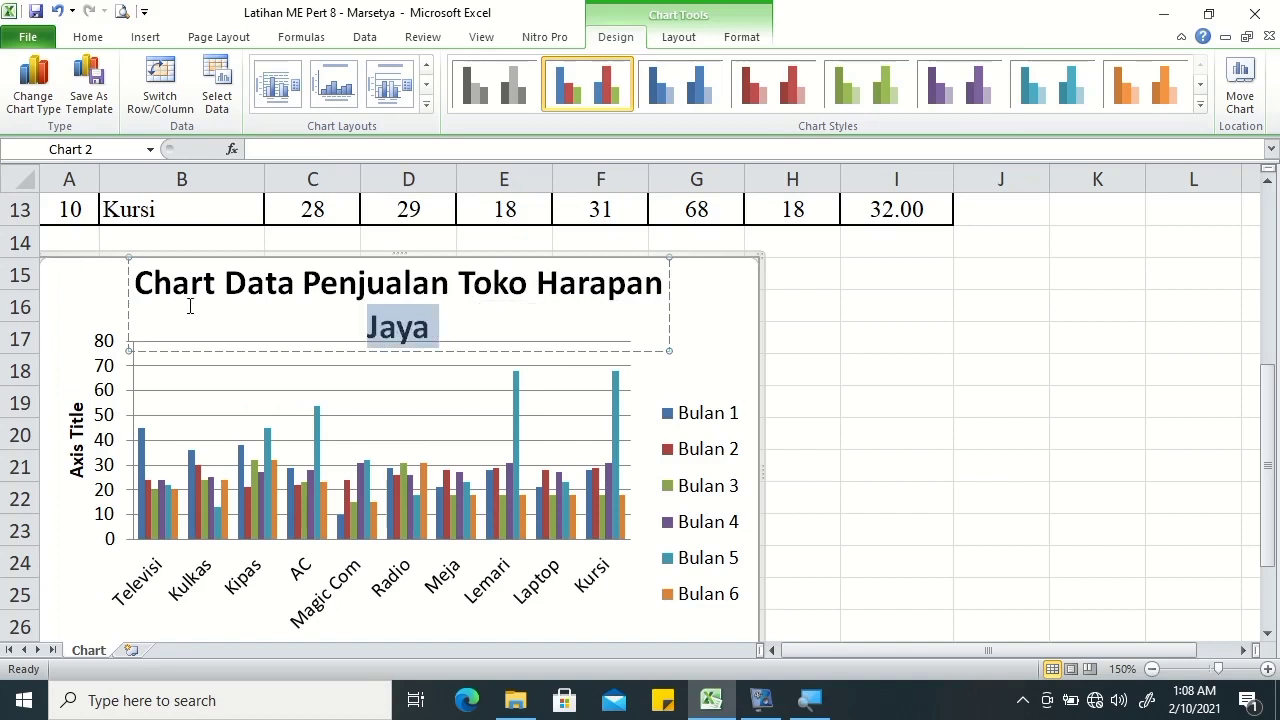
pyautogui.click(93, 37)
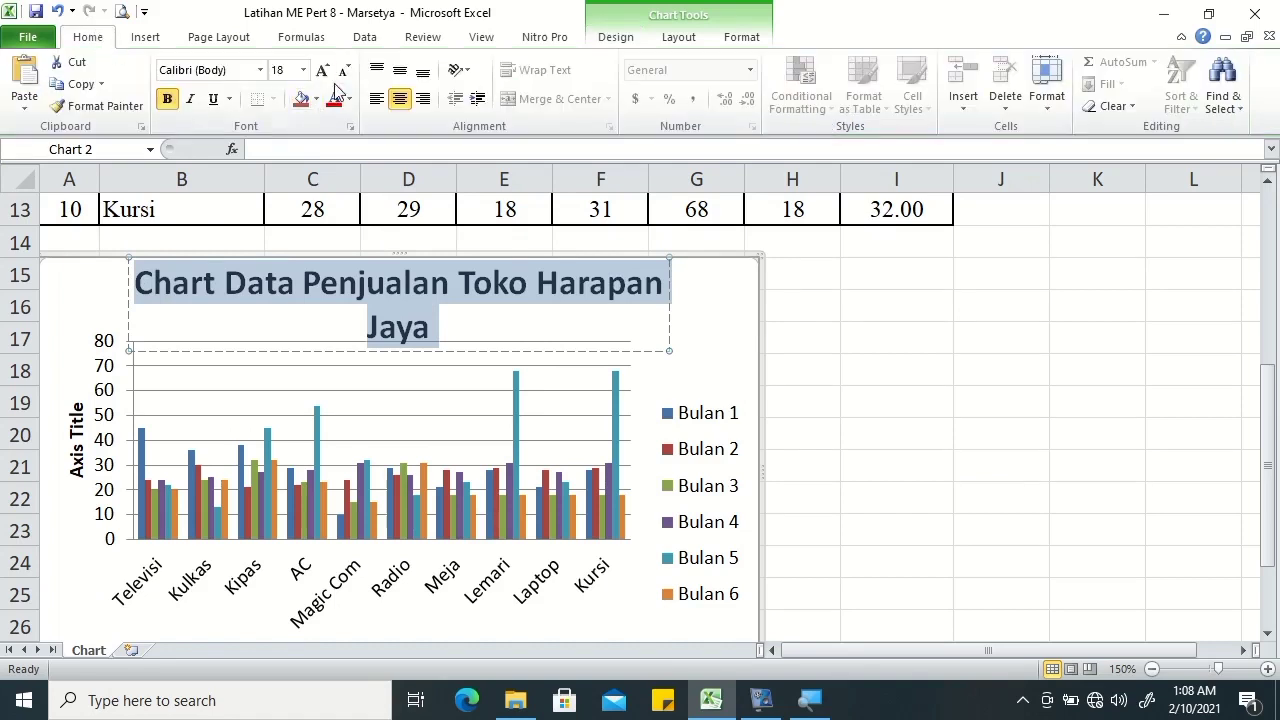
pyautogui.click(296, 70)
pyautogui.write('16')
pyautogui.press('Return')
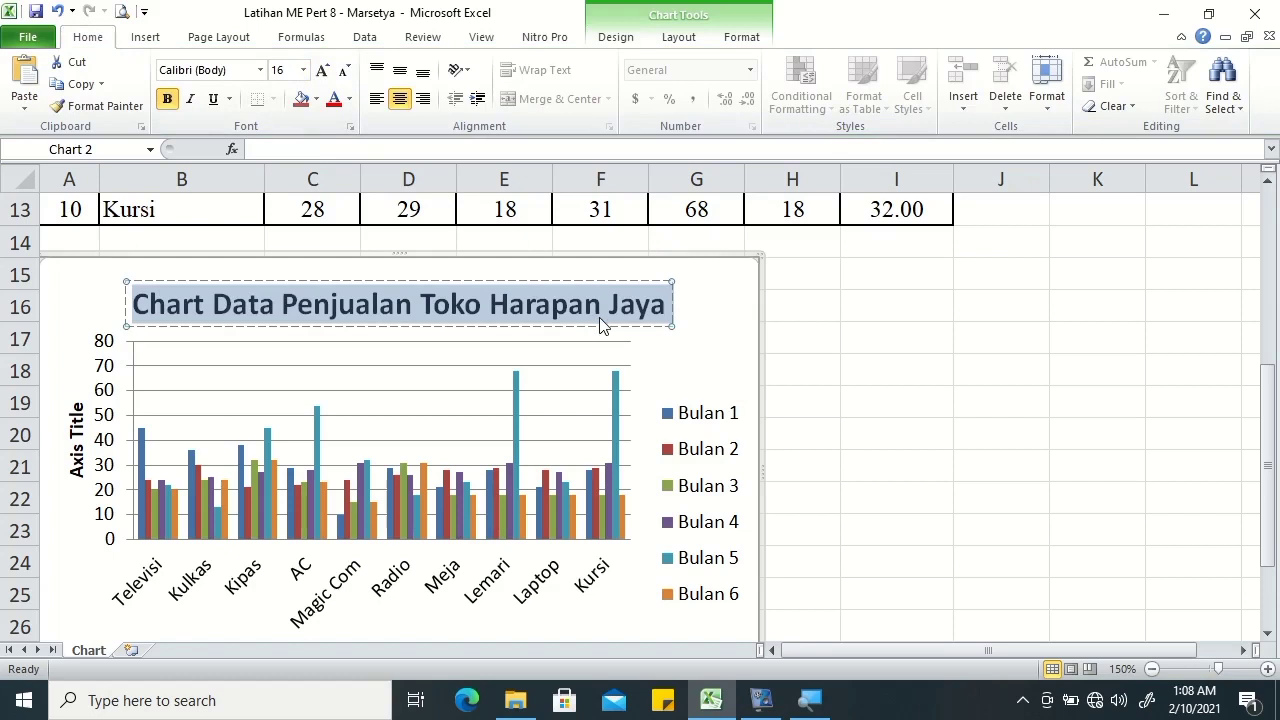
pyautogui.click(76, 425)
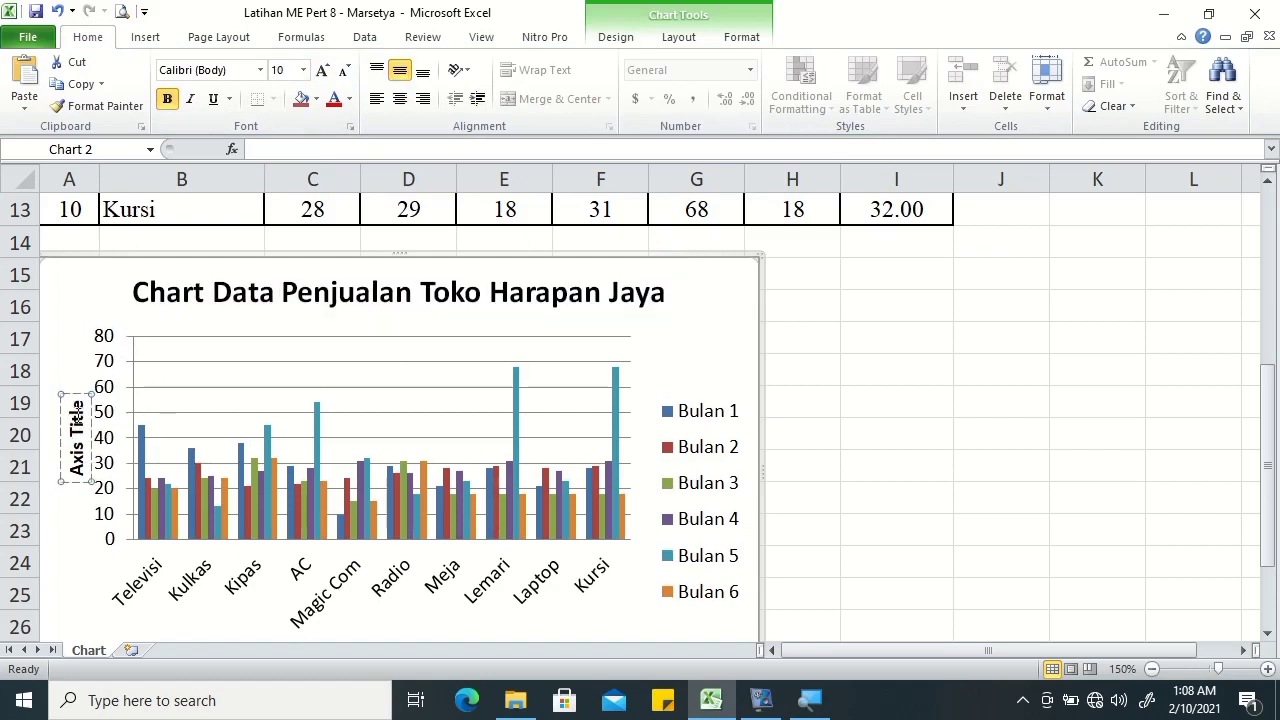
pyautogui.tripleClick(78, 418)
# Name the vertical axis 'Jumlah' and the horizontal axis 'Nama Barang'.
pyautogui.write('Jumlah')
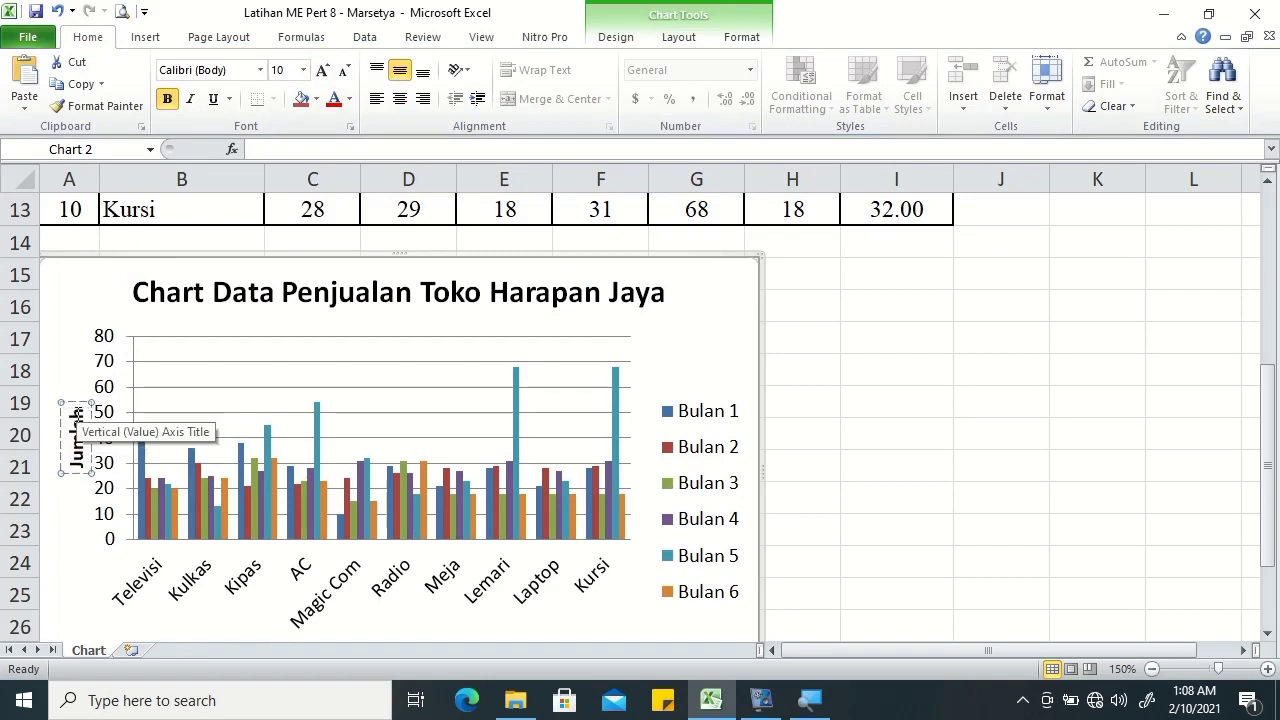
pyautogui.moveTo(1268, 466); pyautogui.dragTo(1268, 500)
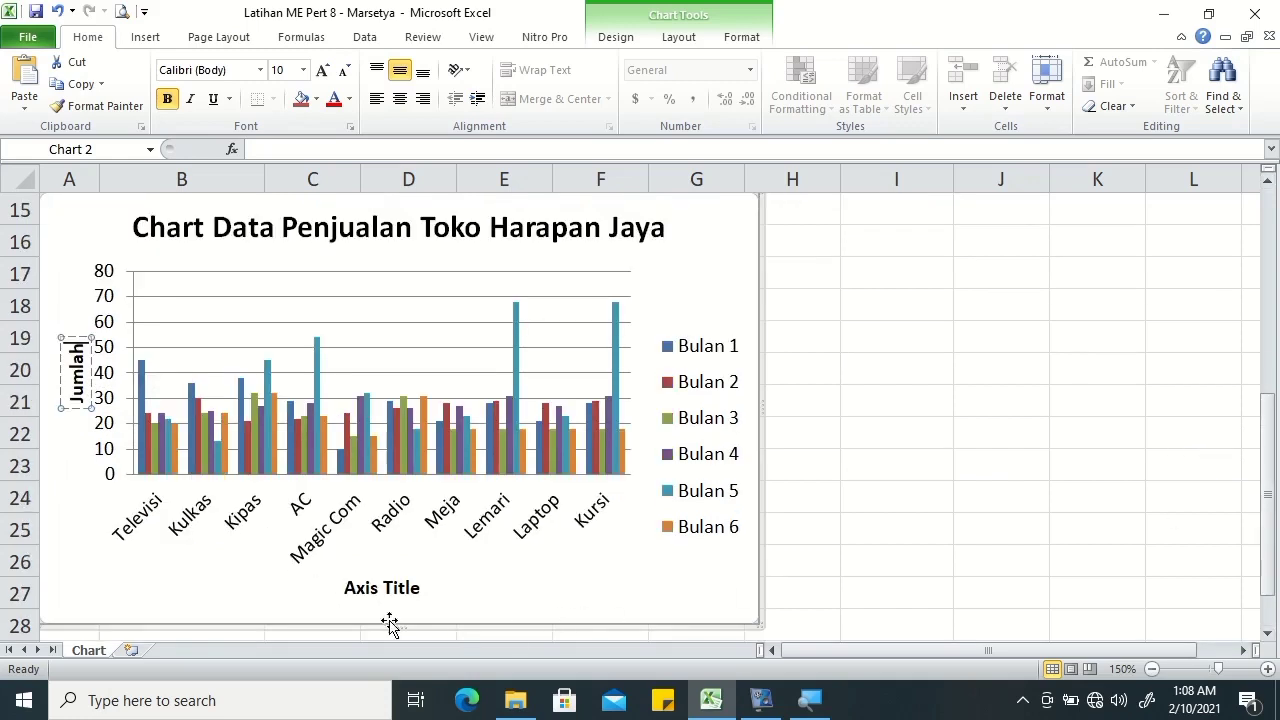
pyautogui.click(380, 596)
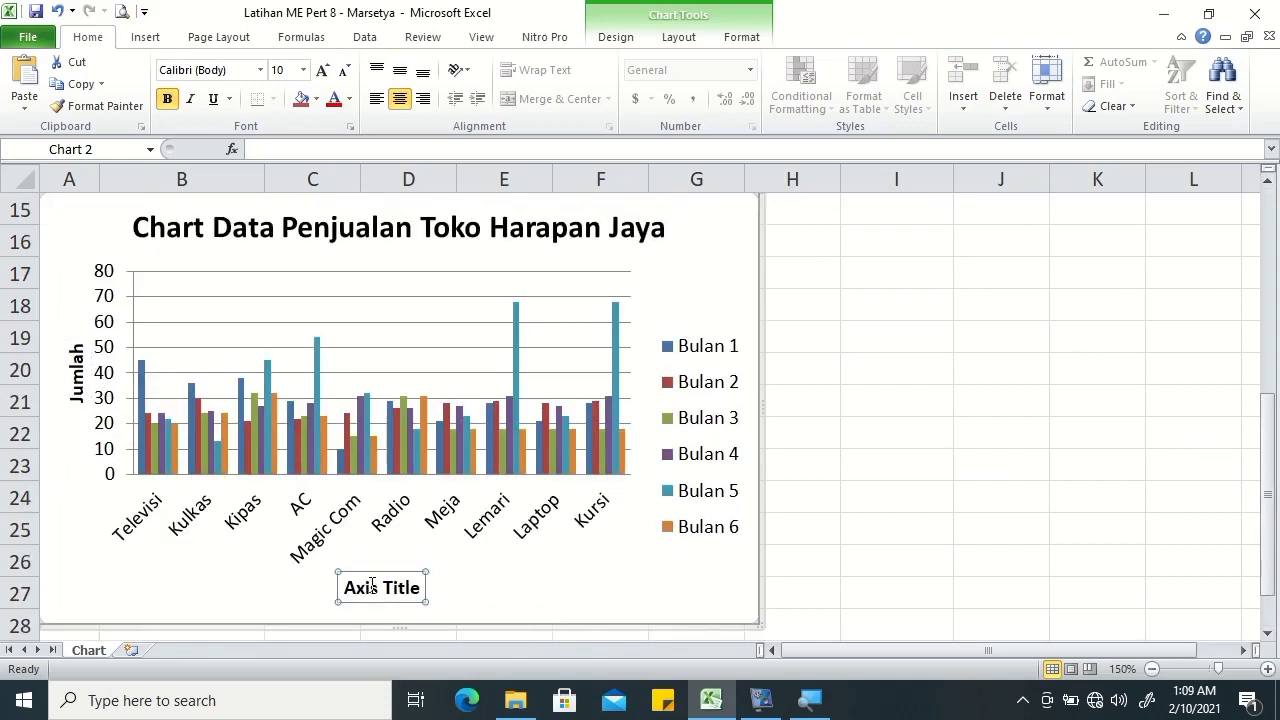
pyautogui.tripleClick(380, 593)
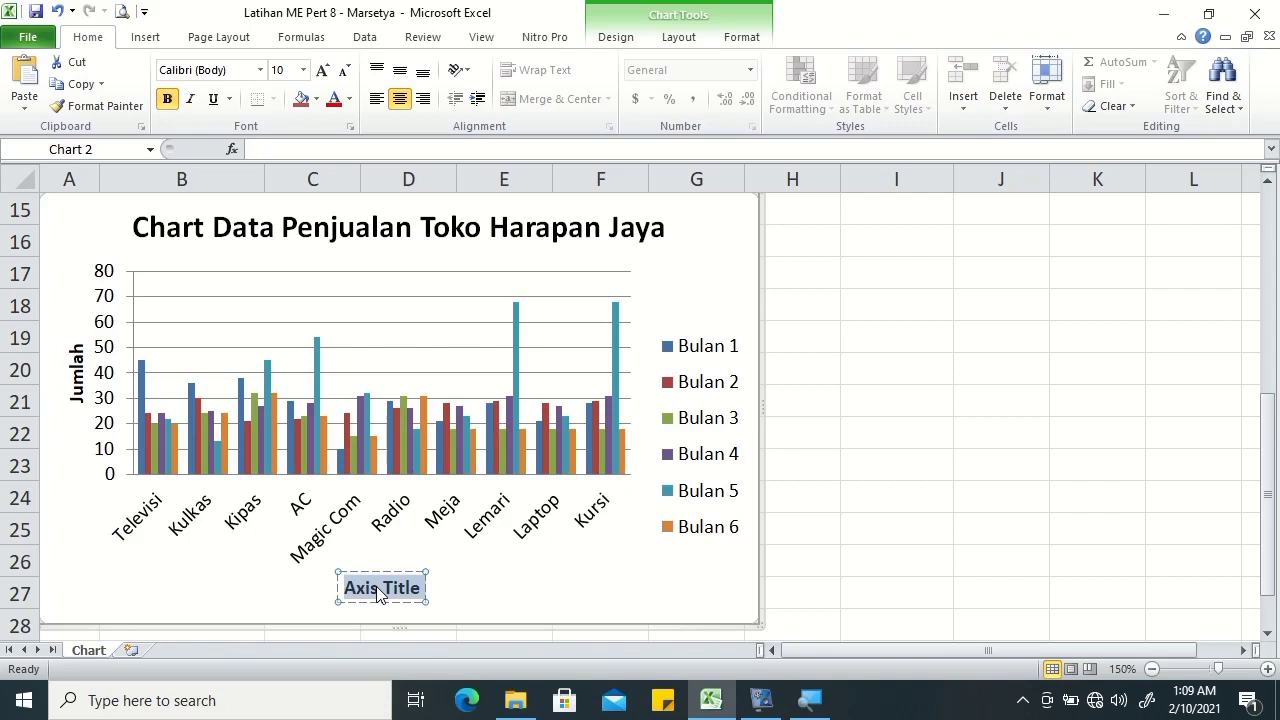
pyautogui.write('Nama Barang')
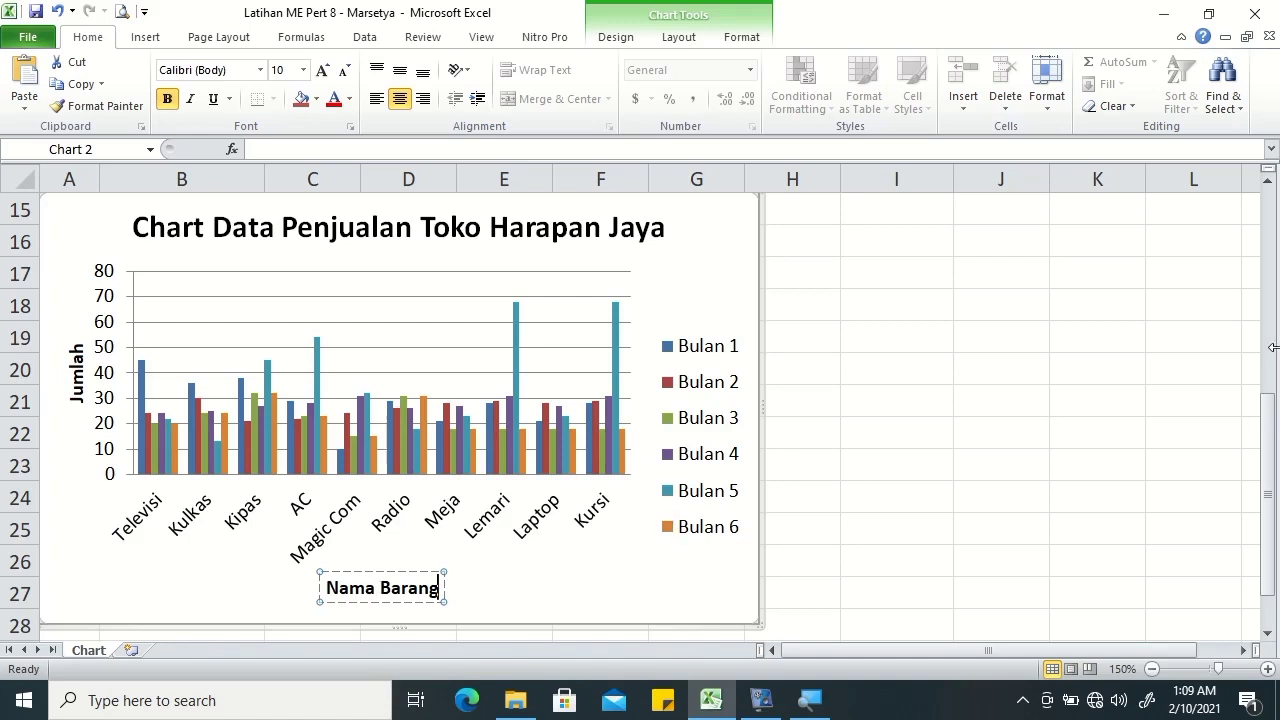
# Select the Nama Barang and Bulan 1 data in B3:C13 and bring up the Pie chart choices.
pyautogui.moveTo(1268, 440); pyautogui.dragTo(1268, 330)
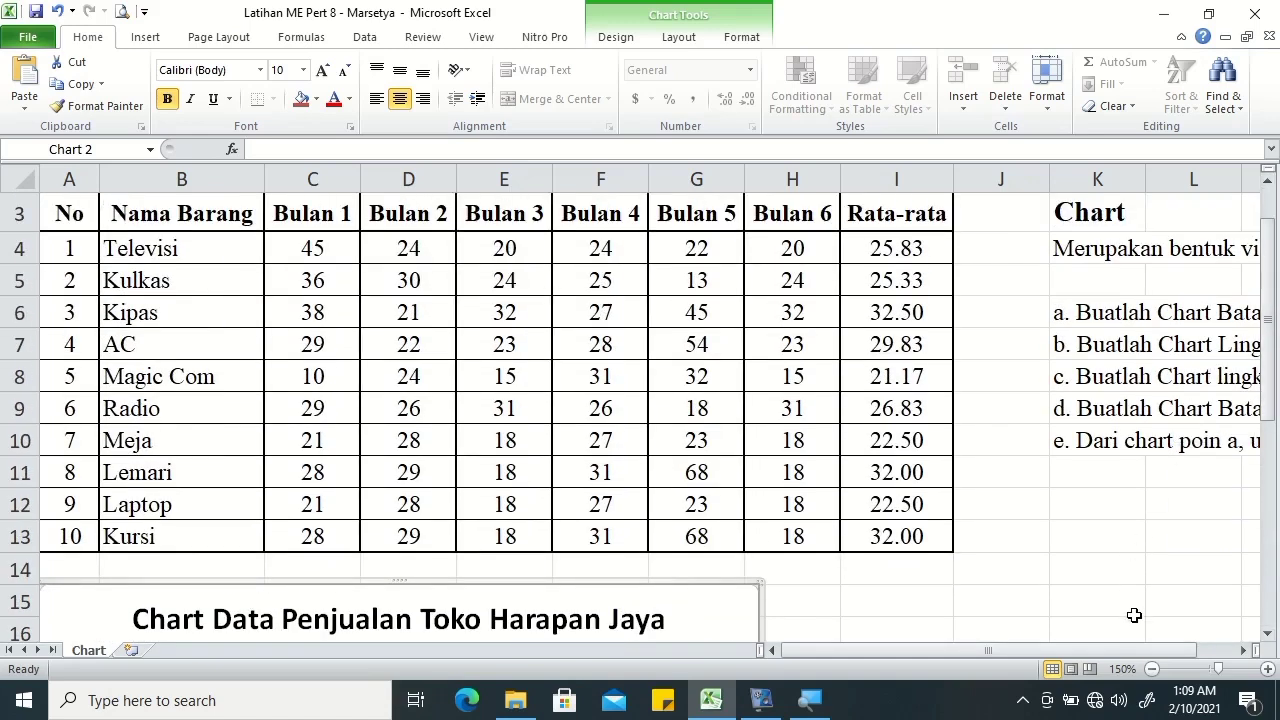
pyautogui.moveTo(1142, 651); pyautogui.dragTo(1248, 650)
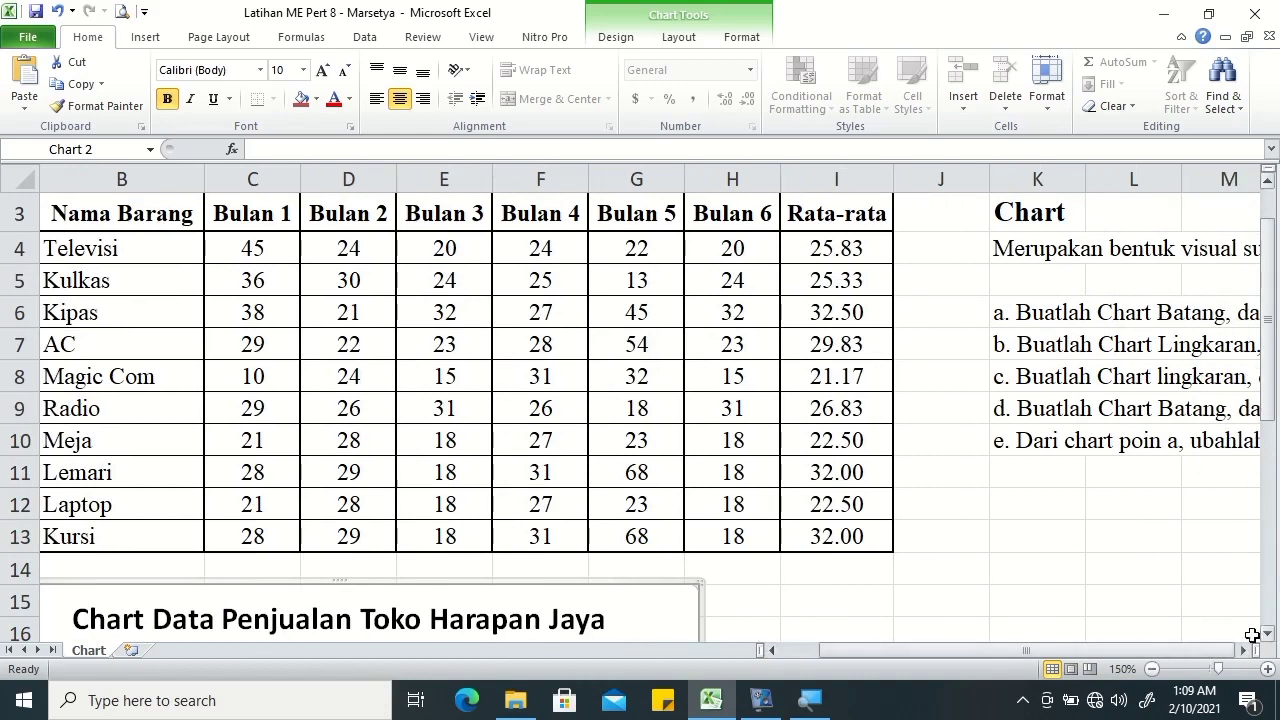
pyautogui.click(1245, 650)
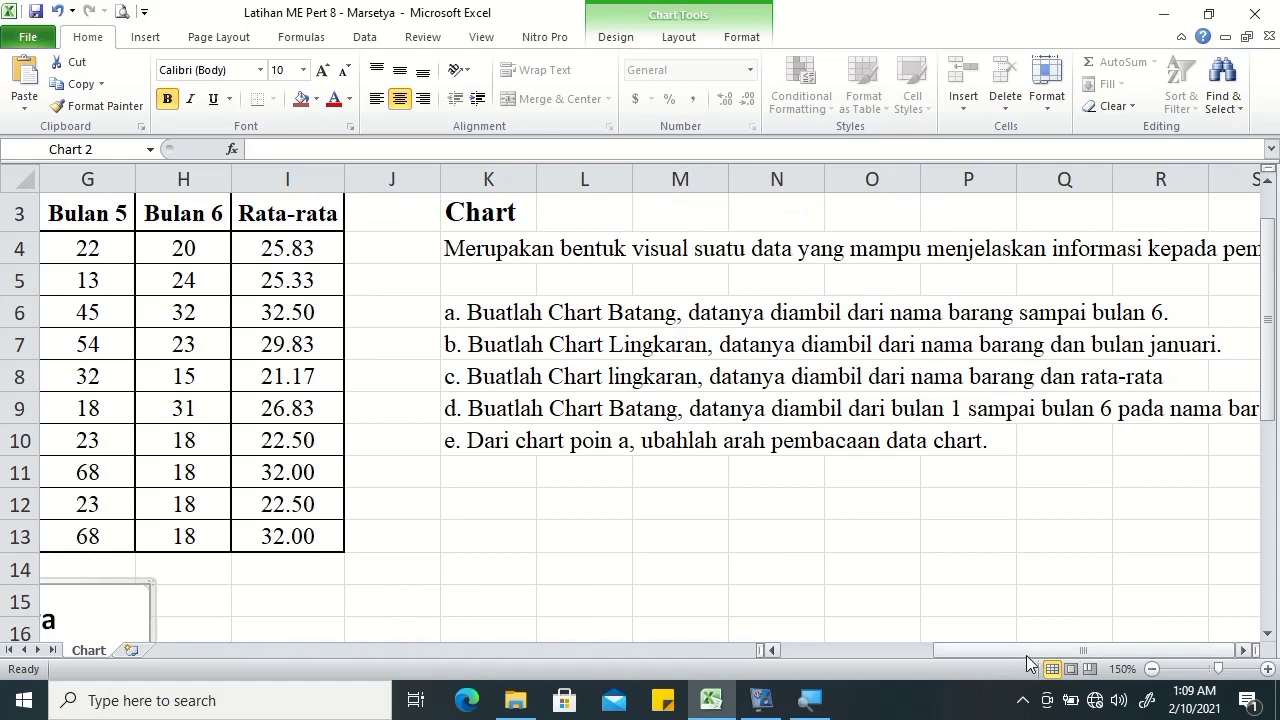
pyautogui.moveTo(1030, 650); pyautogui.dragTo(849, 650)
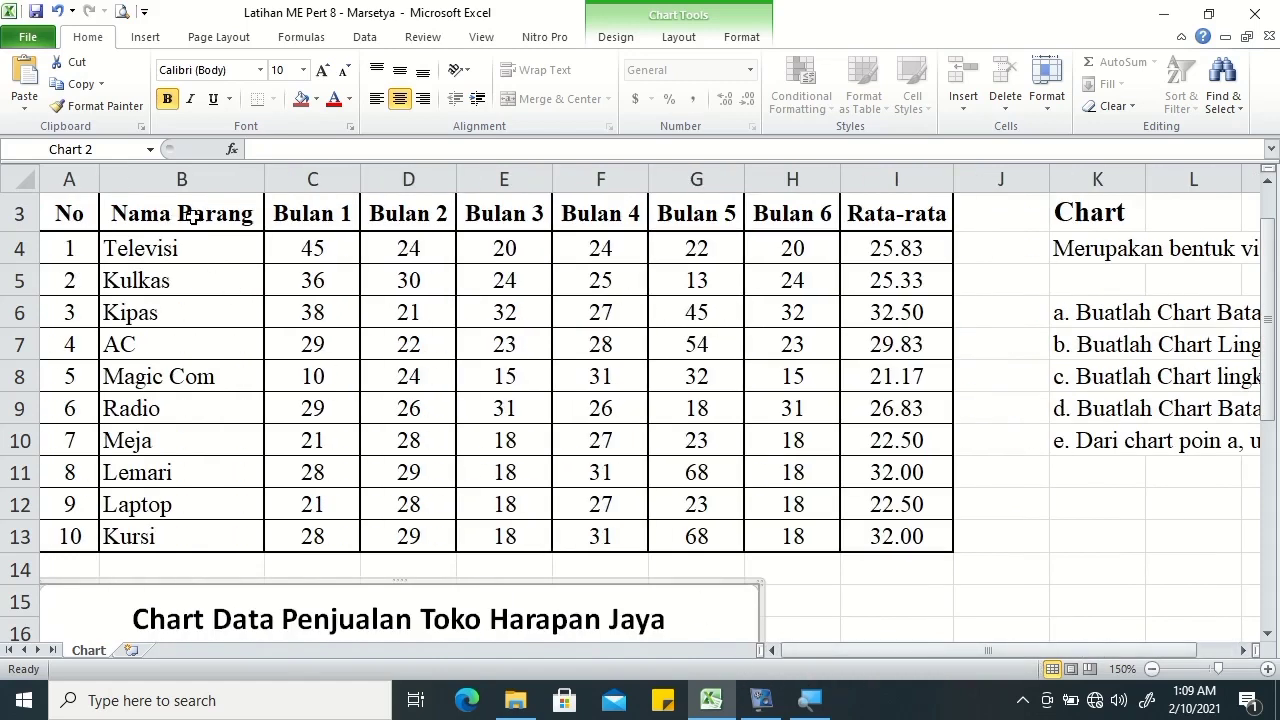
pyautogui.click(191, 217)
pyautogui.keyDown('shift'); pyautogui.click(339, 535); pyautogui.keyUp('shift')
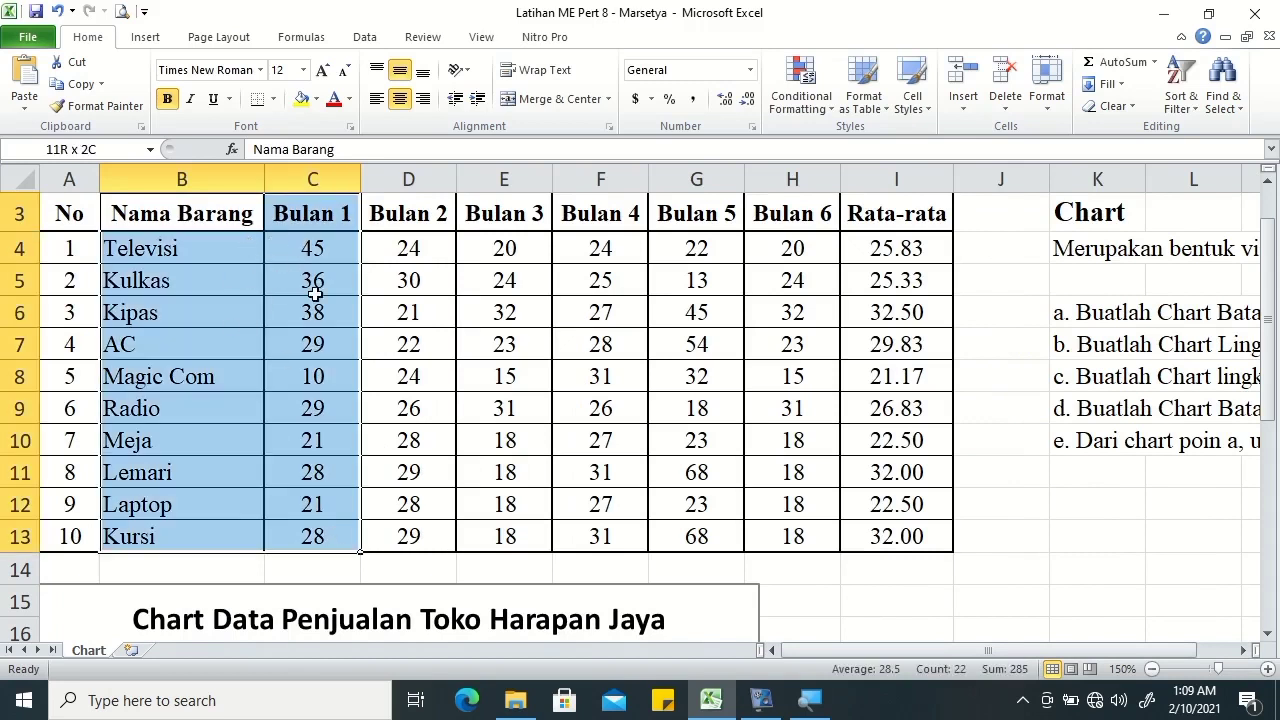
pyautogui.click(145, 37)
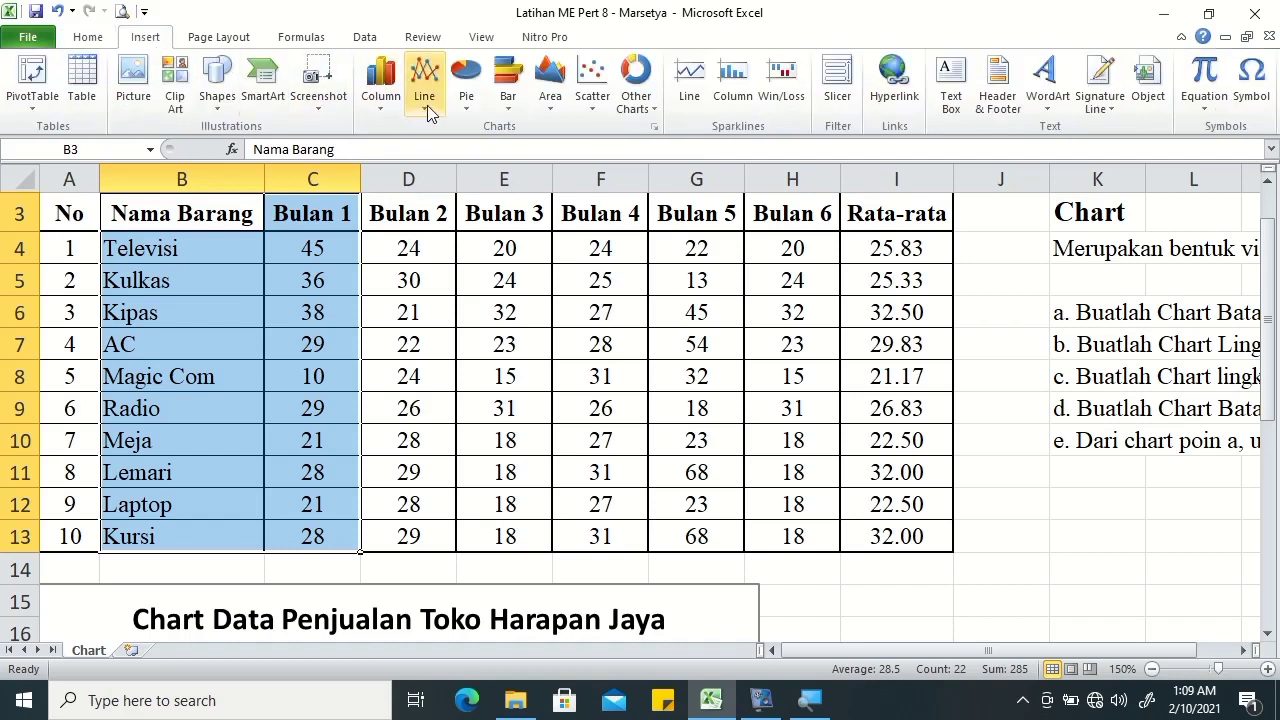
pyautogui.click(474, 97)
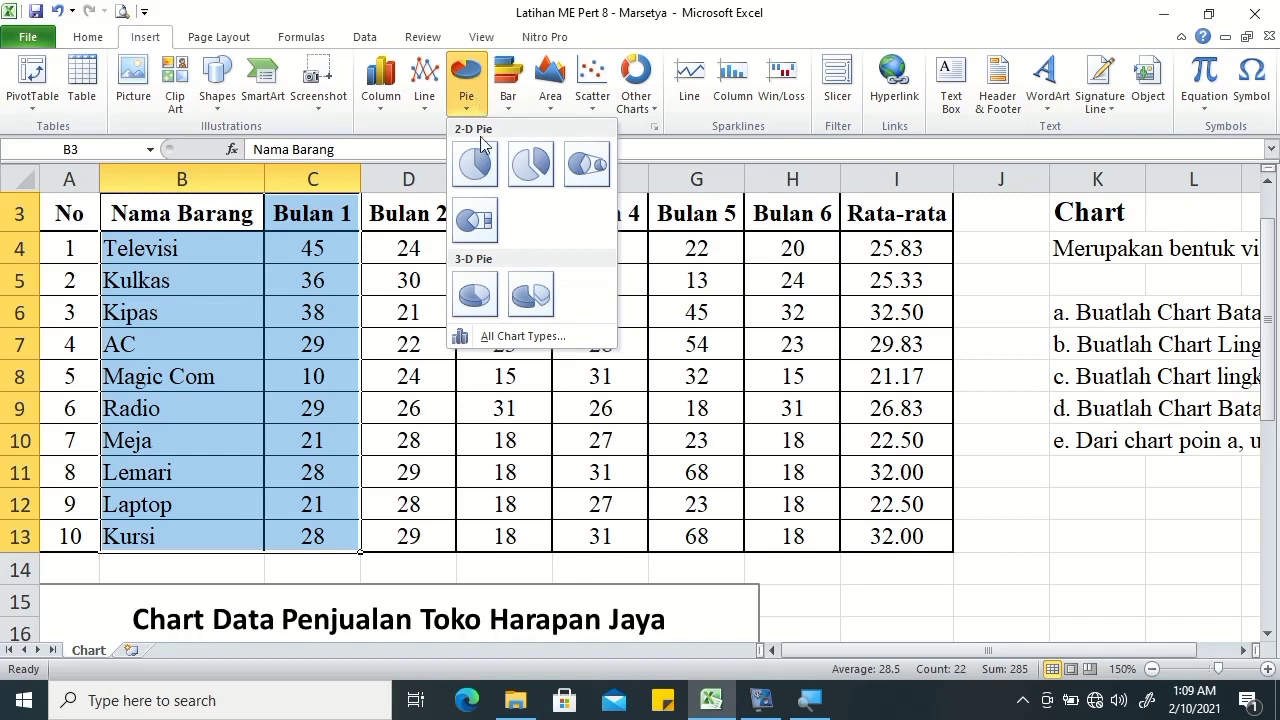
# Insert a 3-D pie chart of Bulan 1 and place it at cell I15.
pyautogui.click(474, 296)
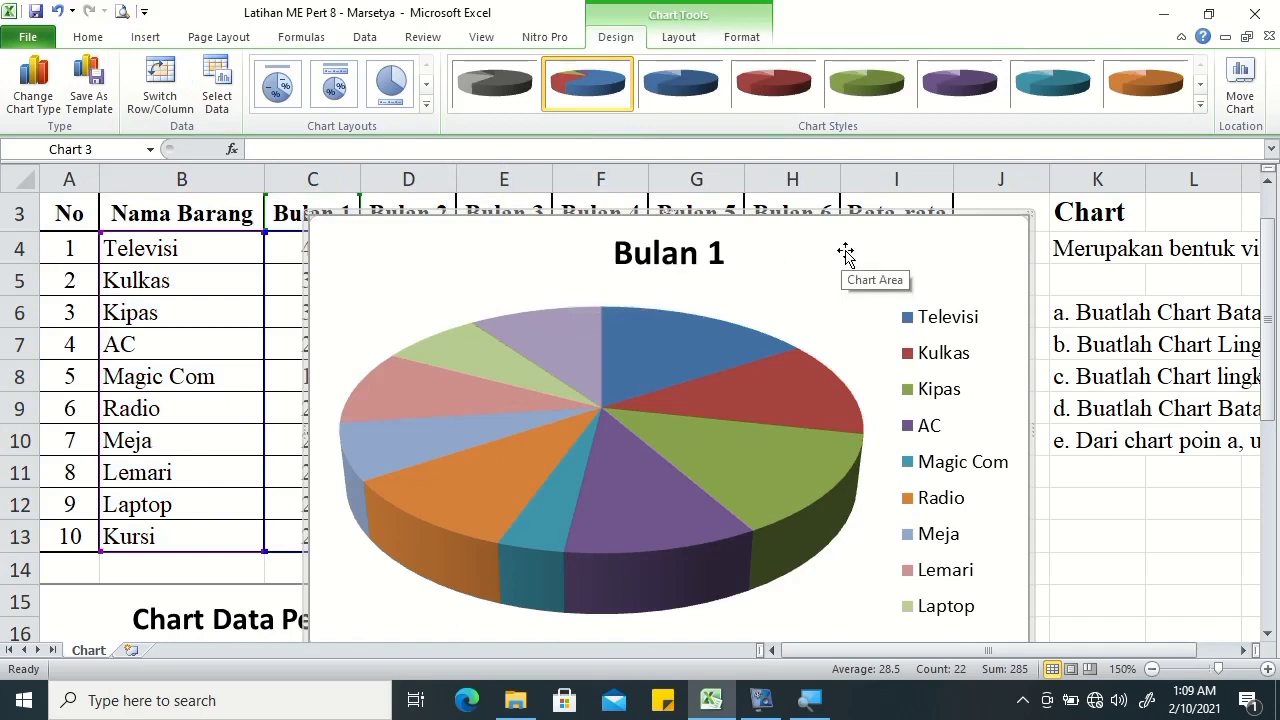
pyautogui.press('Delete')
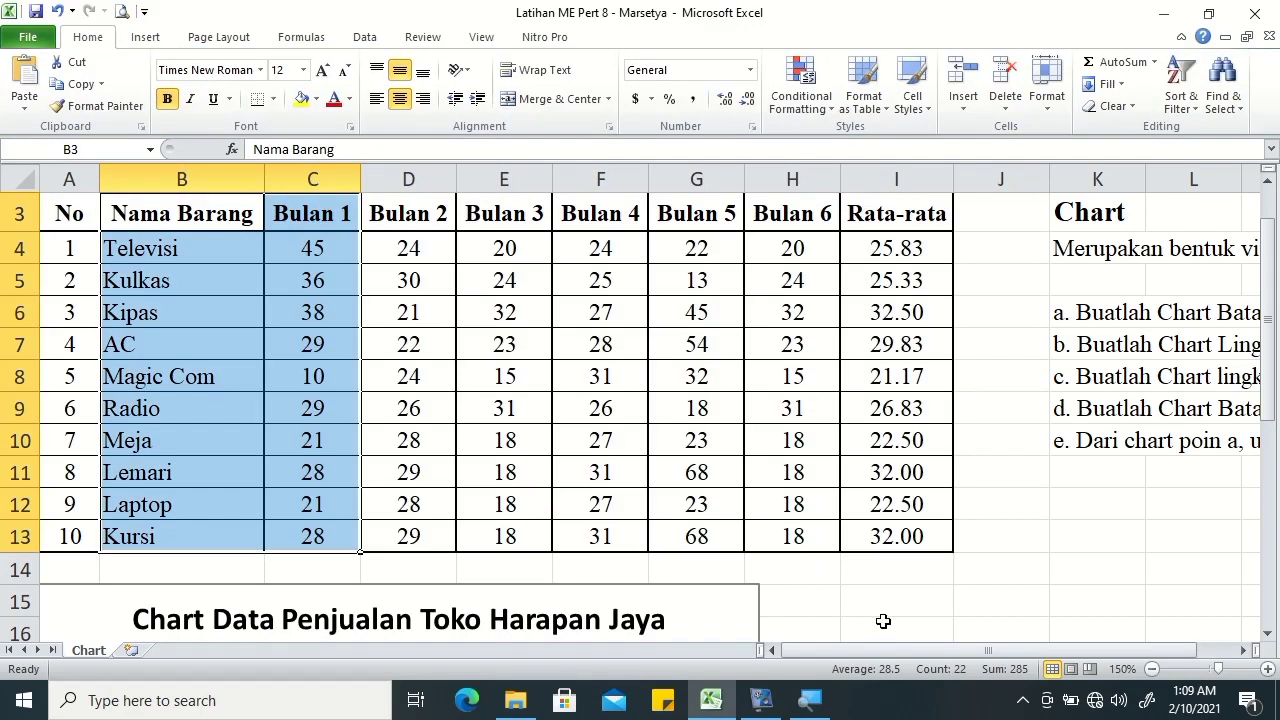
pyautogui.click(877, 601)
pyautogui.hotkey('ctrl', 'v')
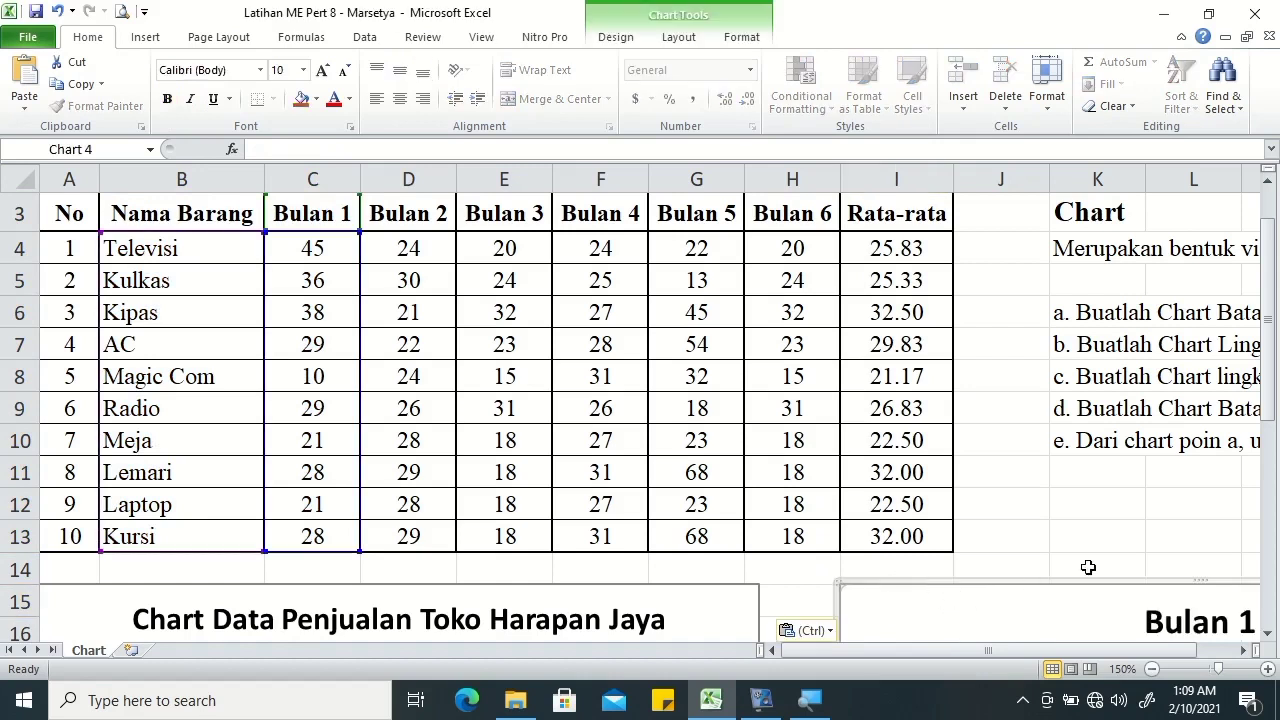
pyautogui.moveTo(1268, 368); pyautogui.dragTo(1268, 516)
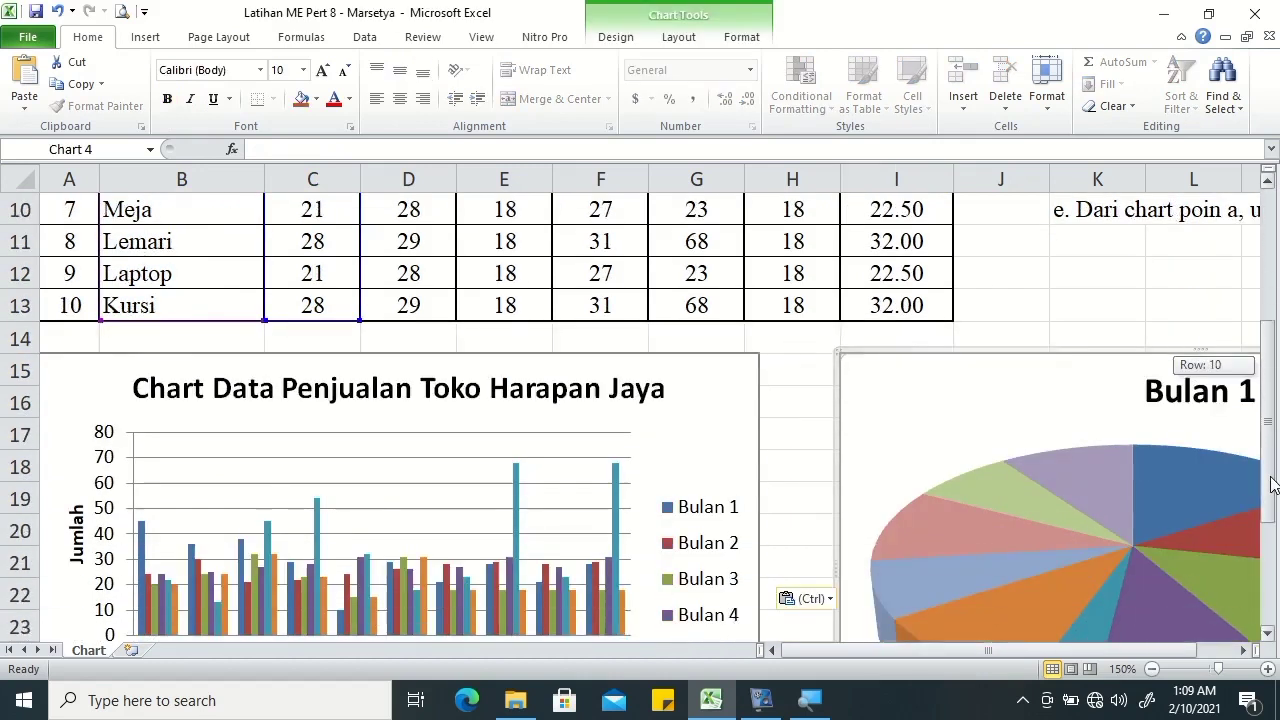
pyautogui.moveTo(1048, 651); pyautogui.dragTo(1149, 616)
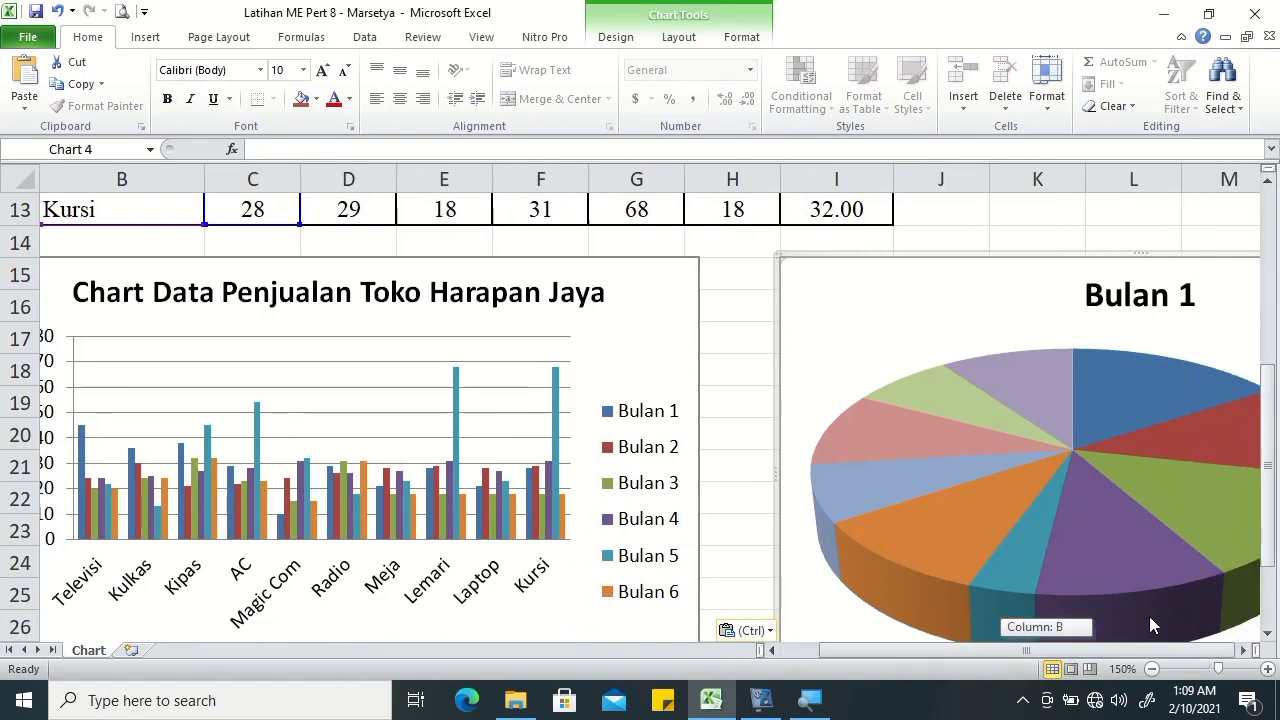
# Apply chart Layout 6 to show percentage labels on the pie slices.
pyautogui.click(614, 38)
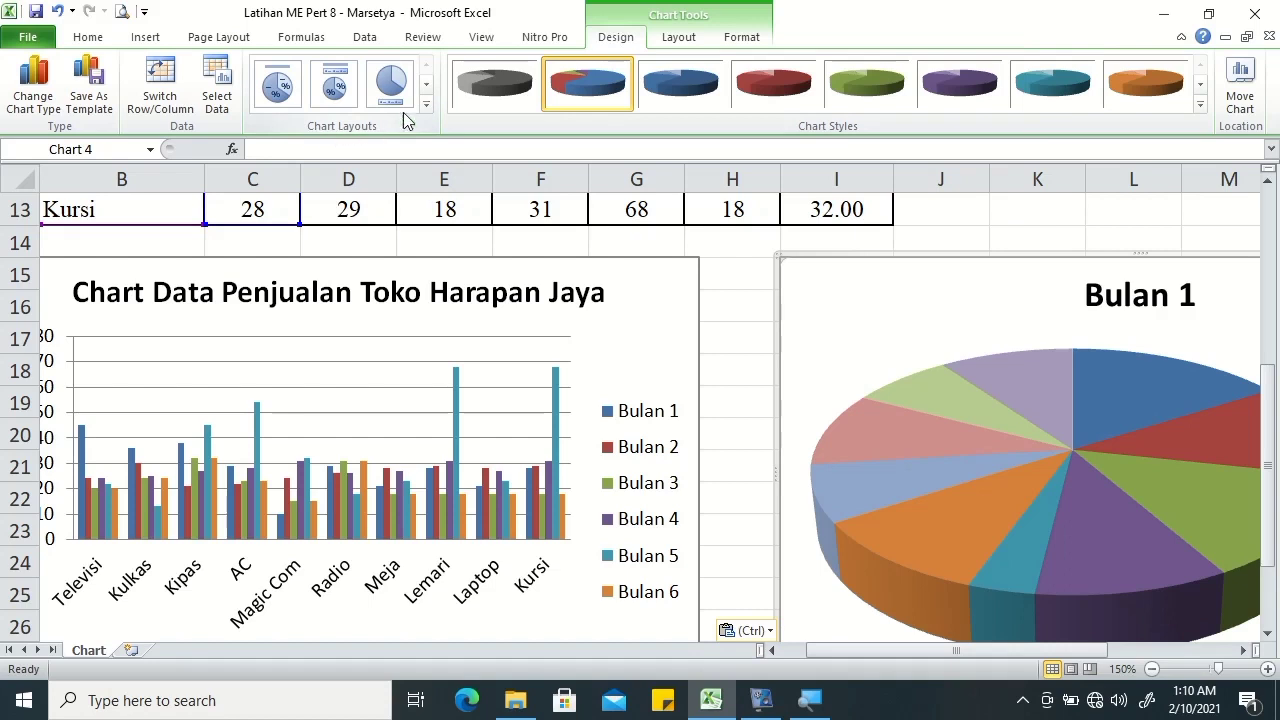
pyautogui.click(427, 103)
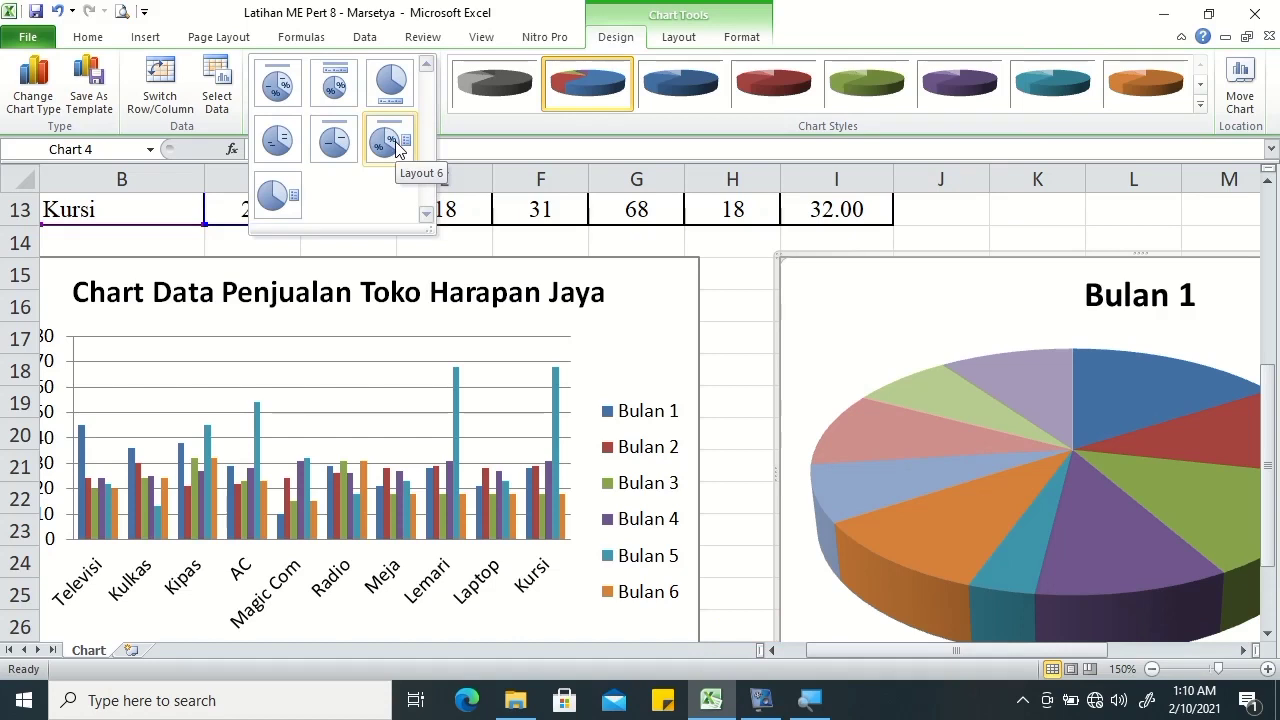
pyautogui.click(395, 143)
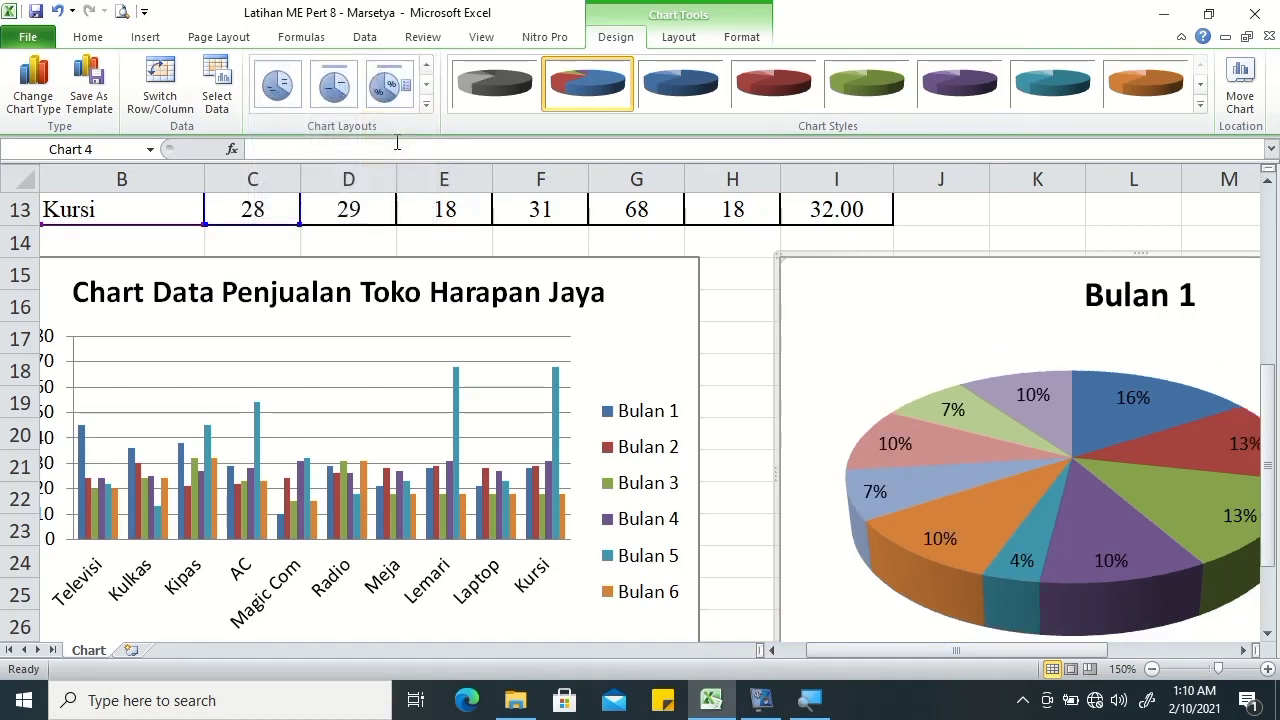
# Replace the pie chart title 'Bulan 1' with 'Chart Penjualan Bulan Januari', fixing a typo.
pyautogui.click(1244, 650)
pyautogui.click(1244, 650)
pyautogui.click(1244, 650)
pyautogui.click(762, 296)
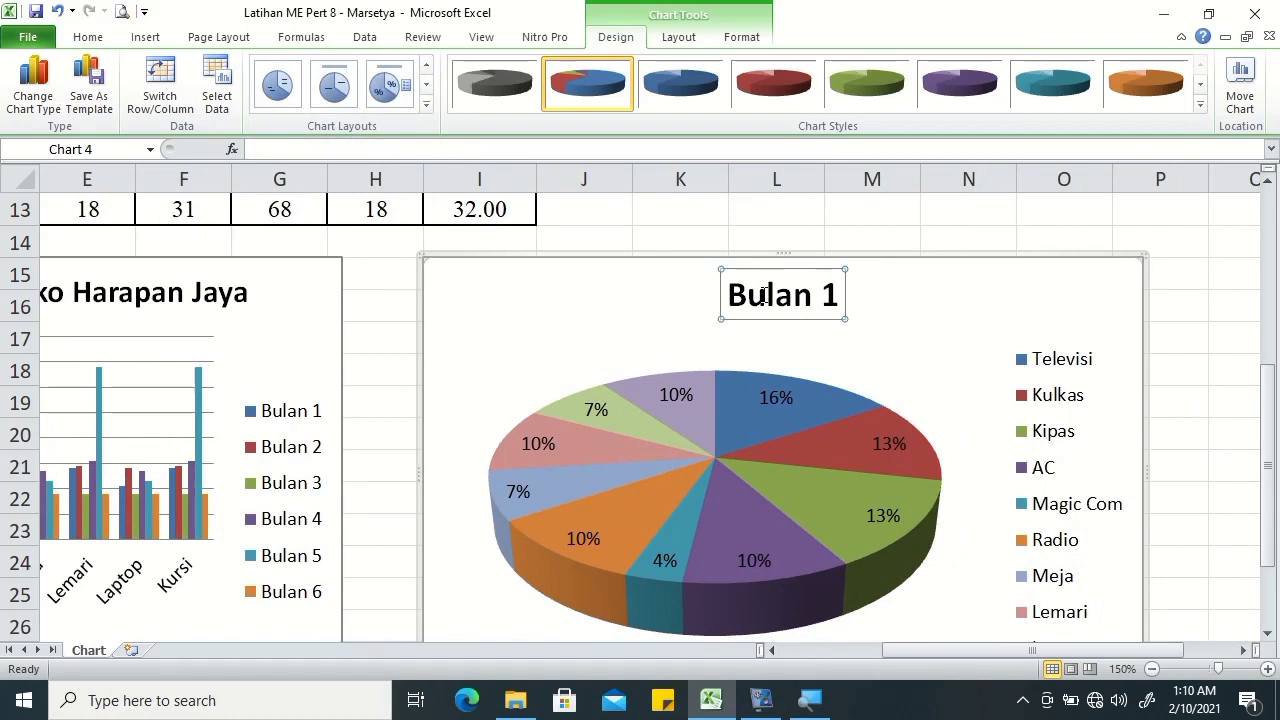
pyautogui.tripleClick(765, 295)
pyautogui.write('Chart')
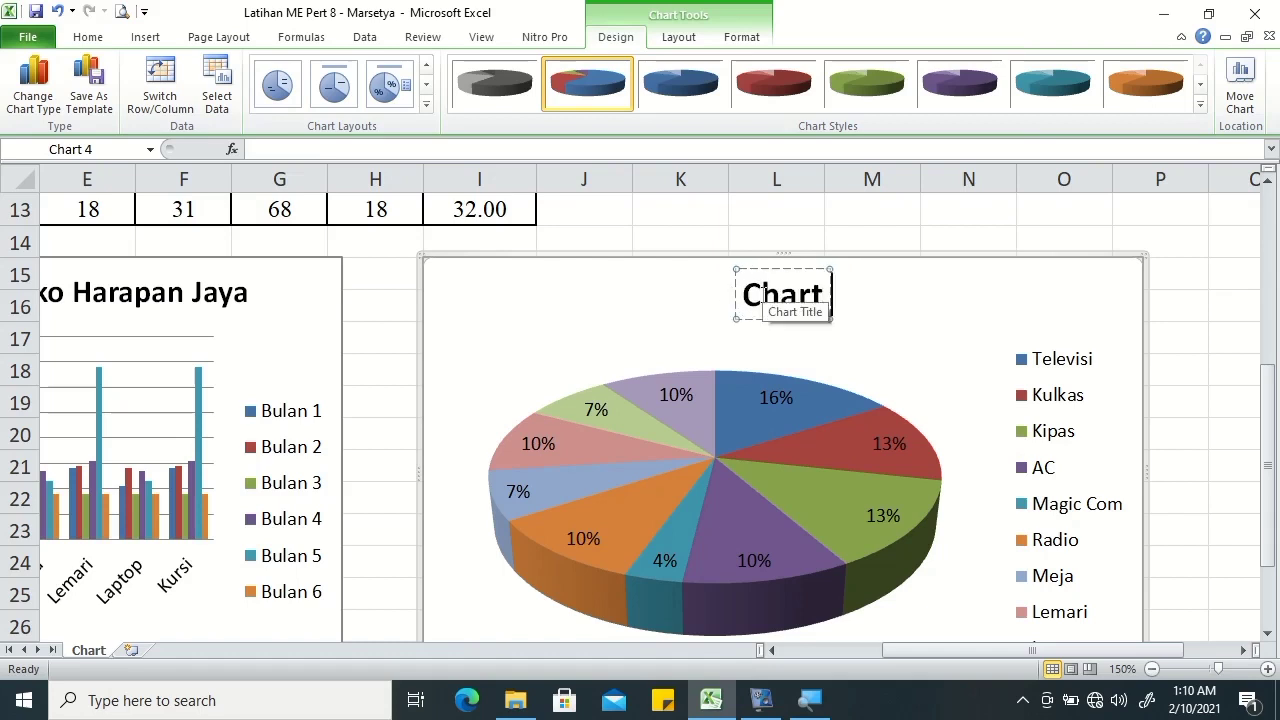
pyautogui.write(' Penjul')
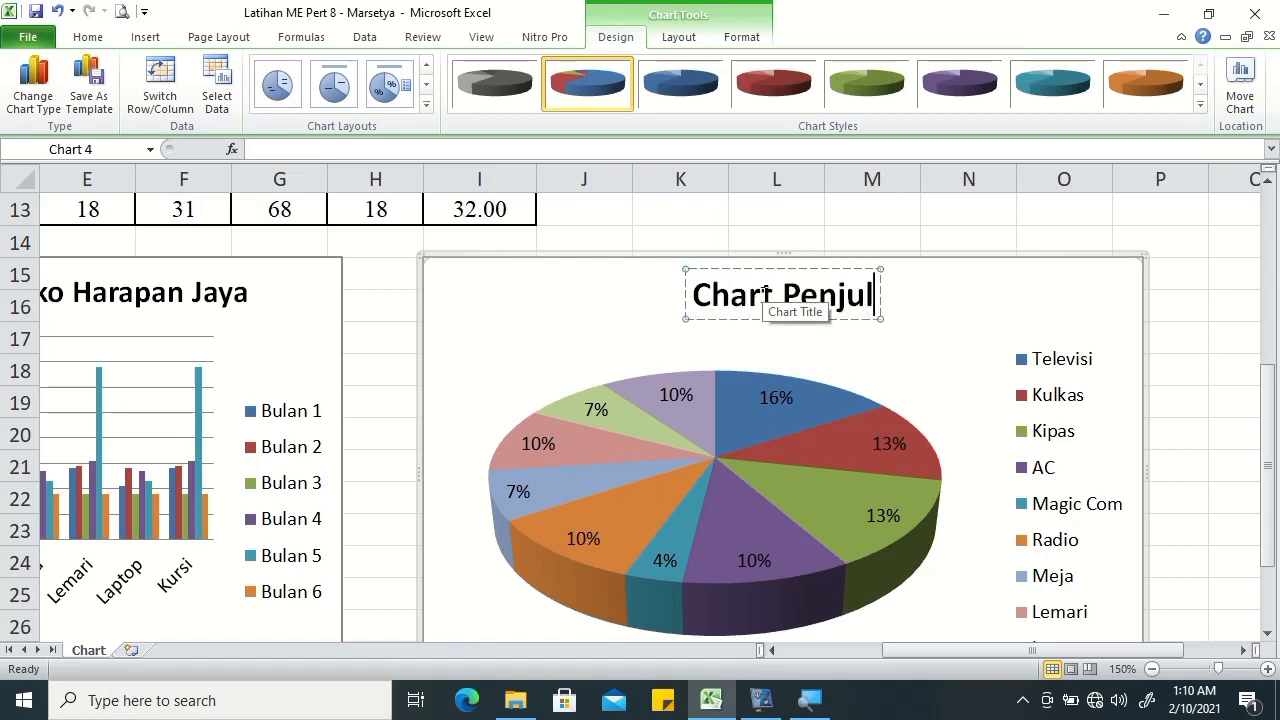
pyautogui.press('BackSpace')
pyautogui.write('alan Bulan Januari')
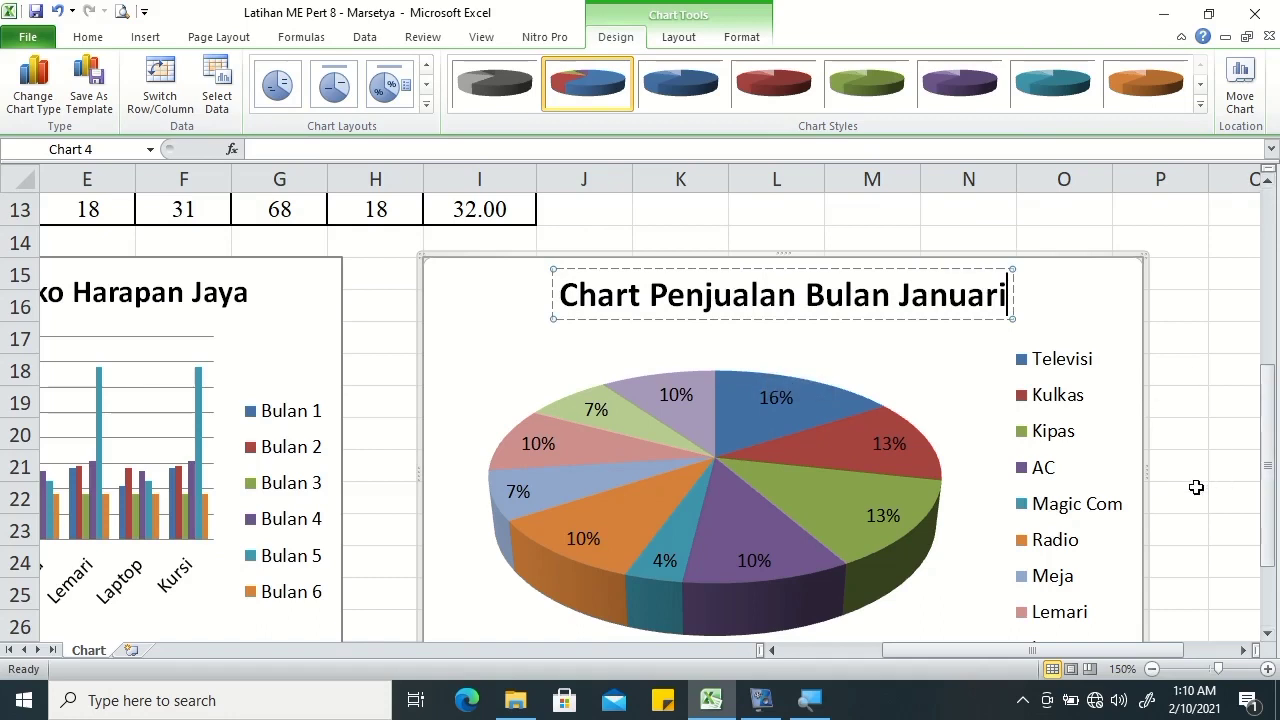
pyautogui.moveTo(1271, 427); pyautogui.dragTo(1274, 290)
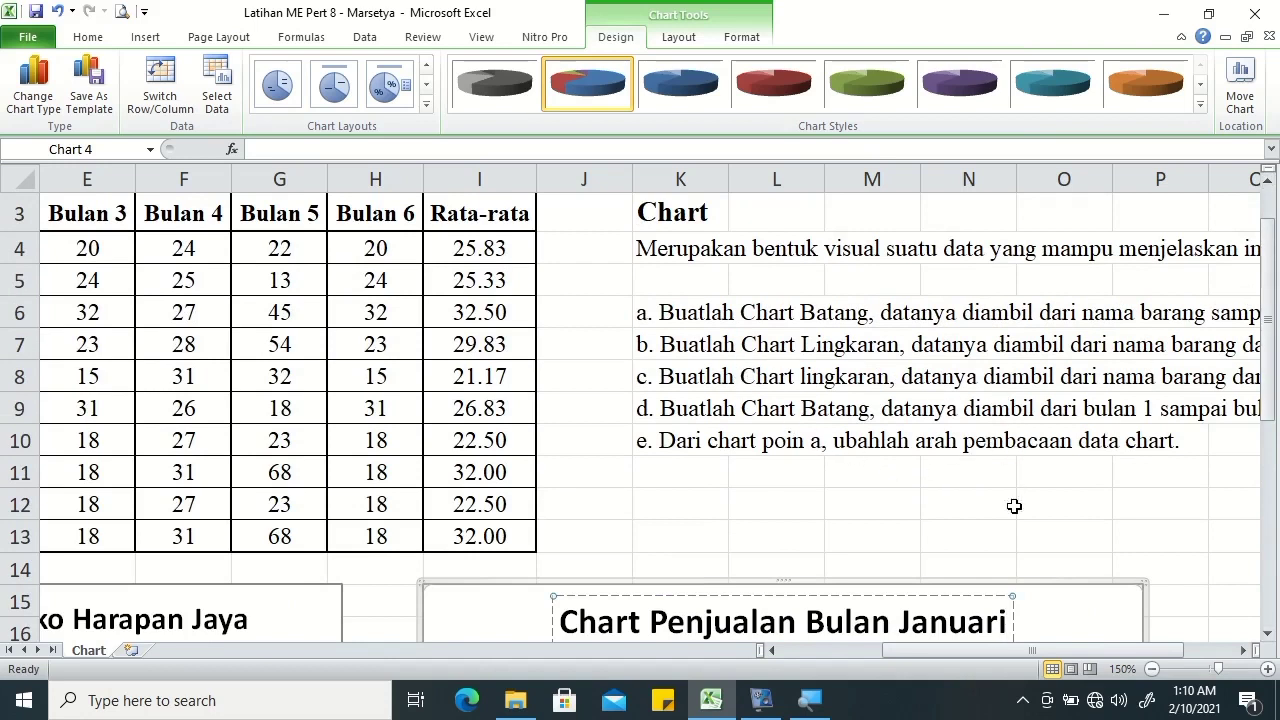
pyautogui.moveTo(1073, 648); pyautogui.dragTo(971, 649)
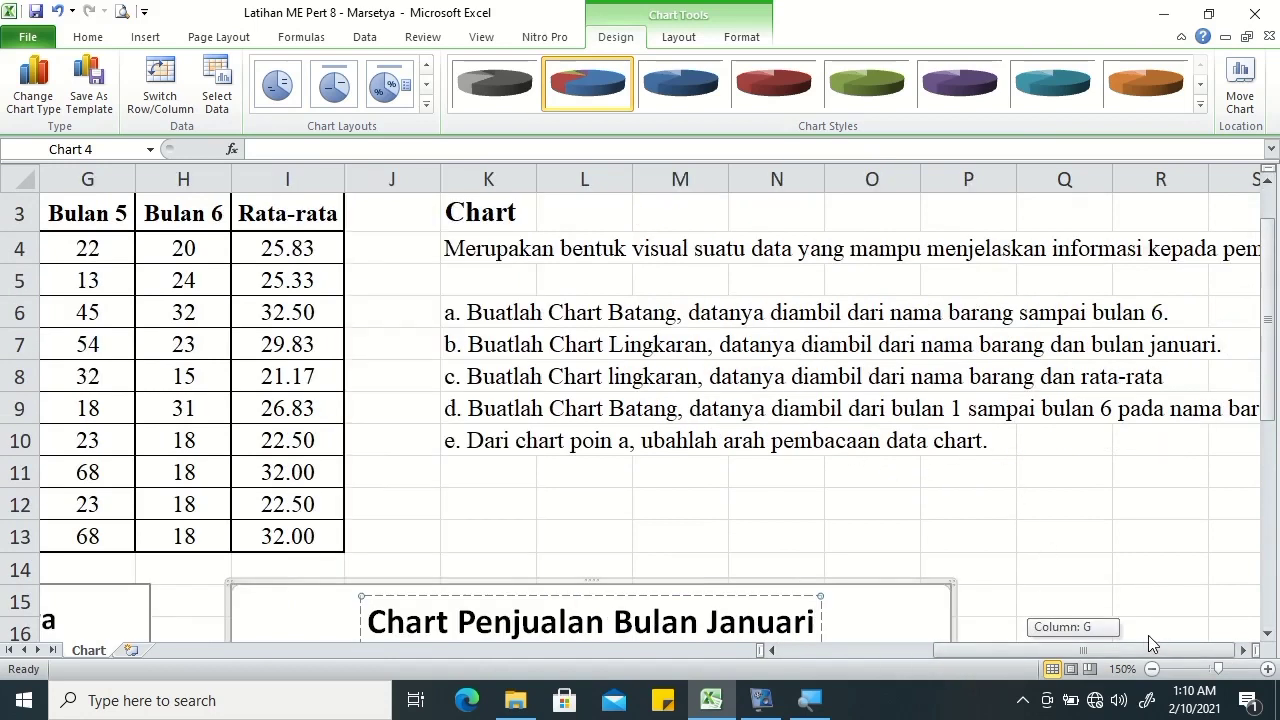
pyautogui.click(1000, 540)
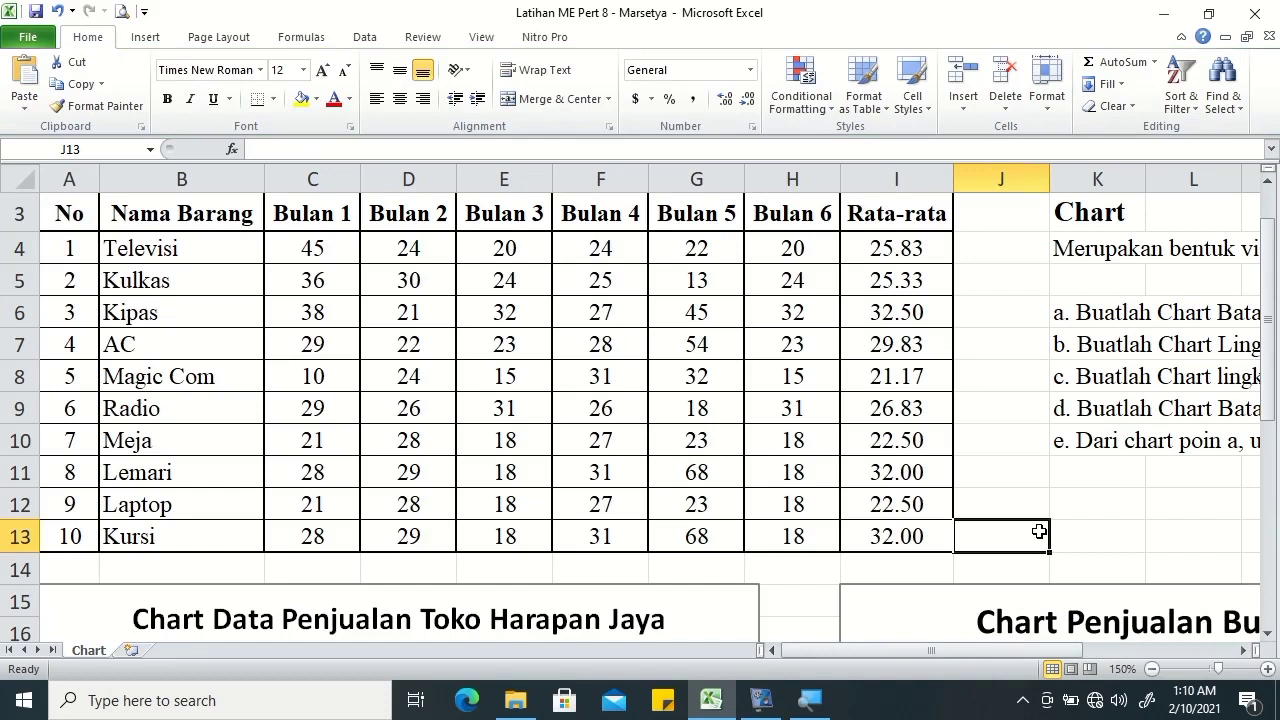
pyautogui.moveTo(1270, 335)
pyautogui.mouseDown()
pyautogui.moveTo(1273, 509)
pyautogui.moveTo(1272, 305)
pyautogui.mouseUp()
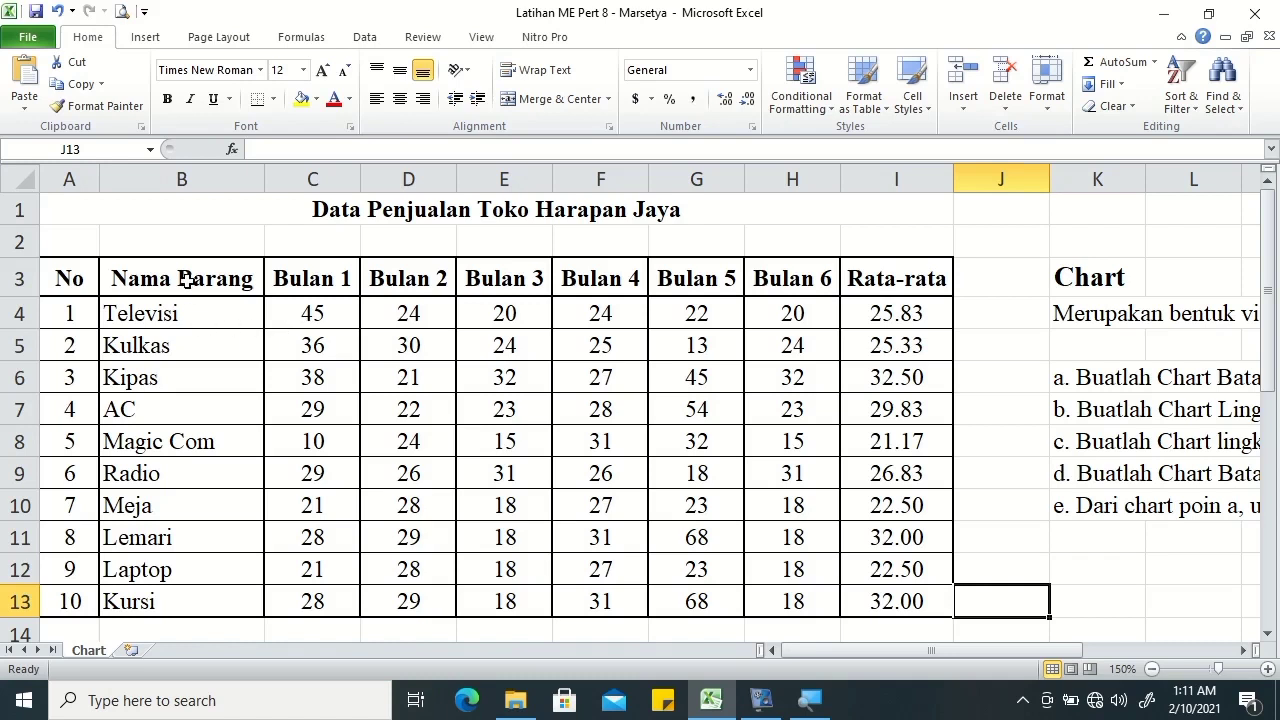
# Select item names B3:B13 together with Rata-rata averages I3:I13 as chart data.
pyautogui.moveTo(186, 280); pyautogui.dragTo(157, 399)
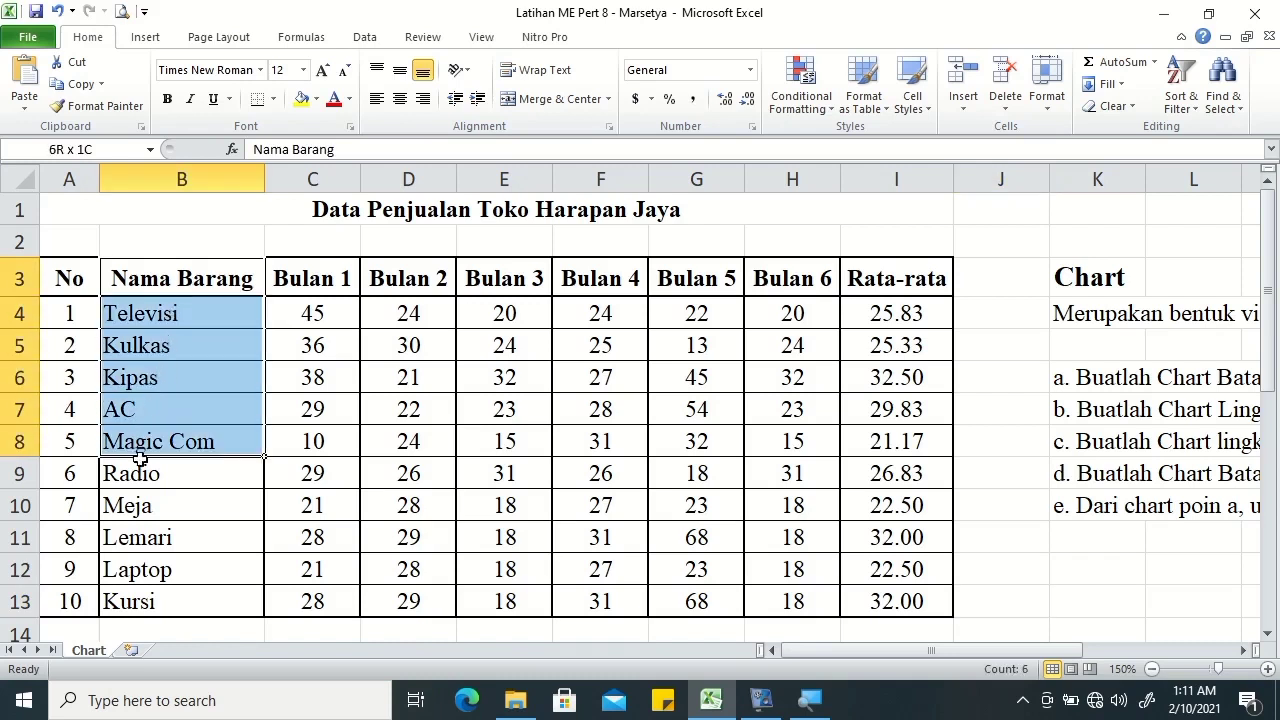
pyautogui.moveTo(157, 399); pyautogui.dragTo(151, 600)
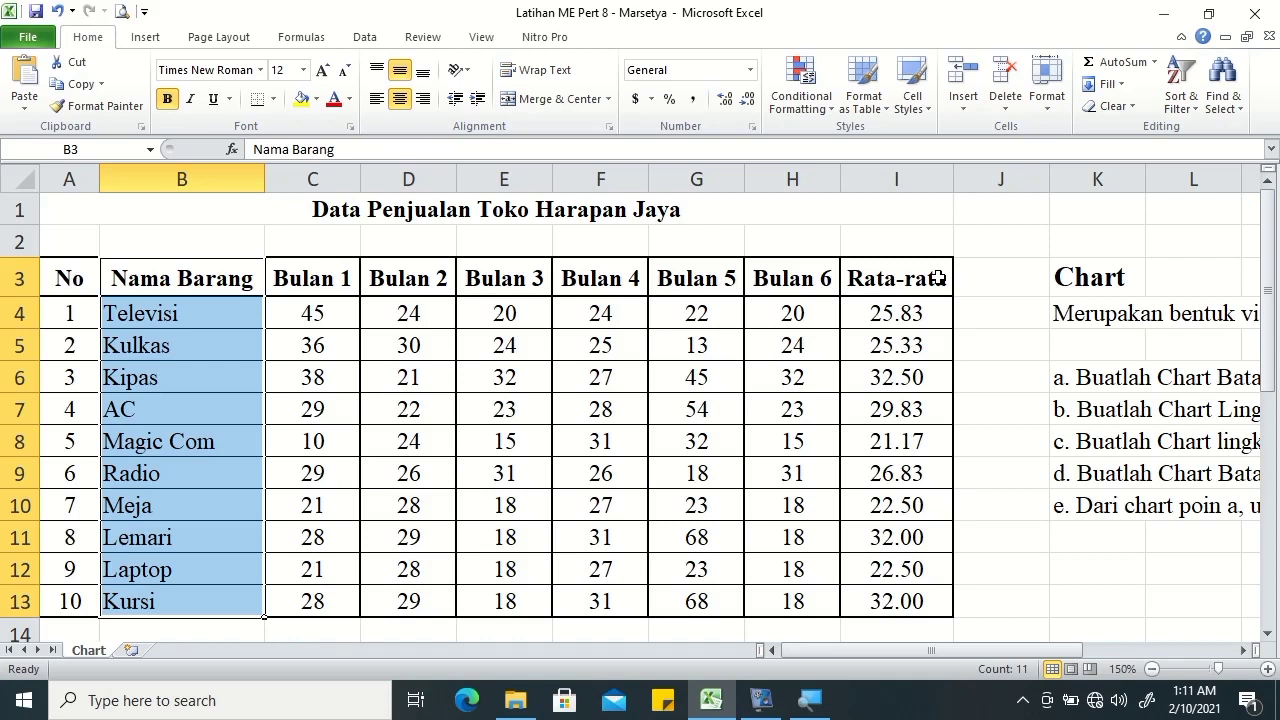
pyautogui.keyDown('ctrl'); pyautogui.click(938, 279); pyautogui.keyUp('ctrl')
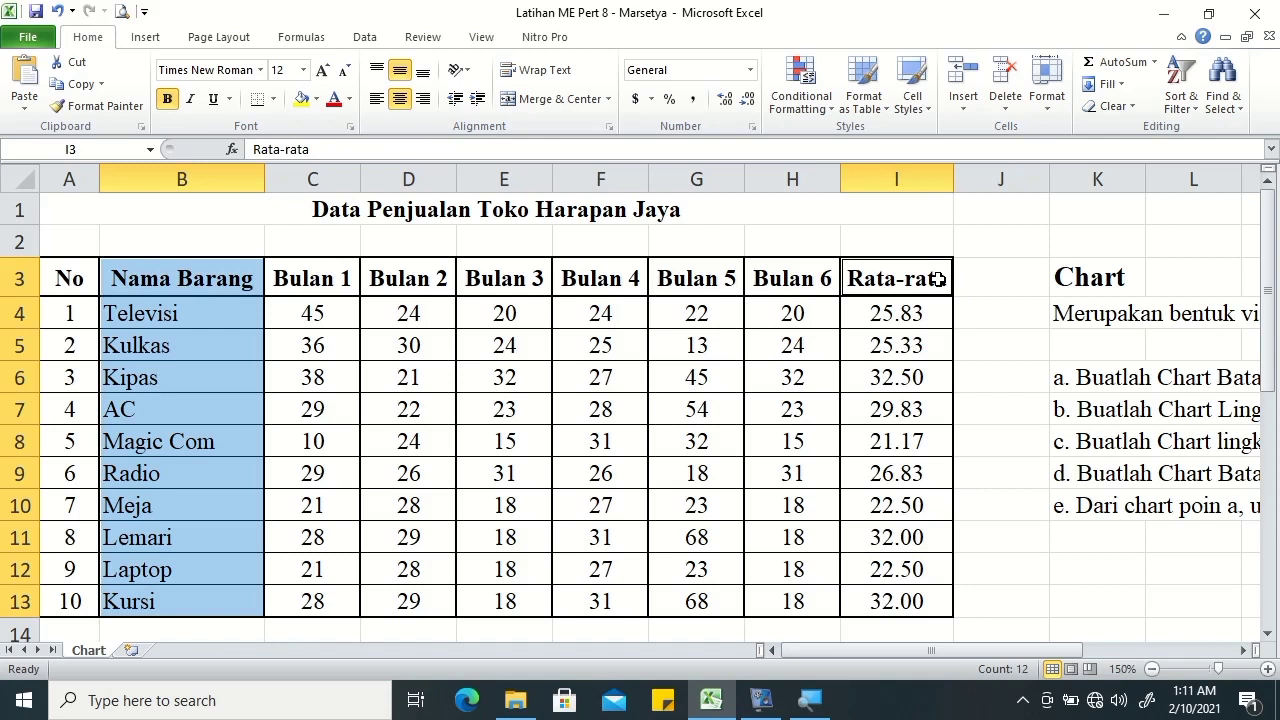
pyautogui.moveTo(938, 279); pyautogui.dragTo(931, 326)
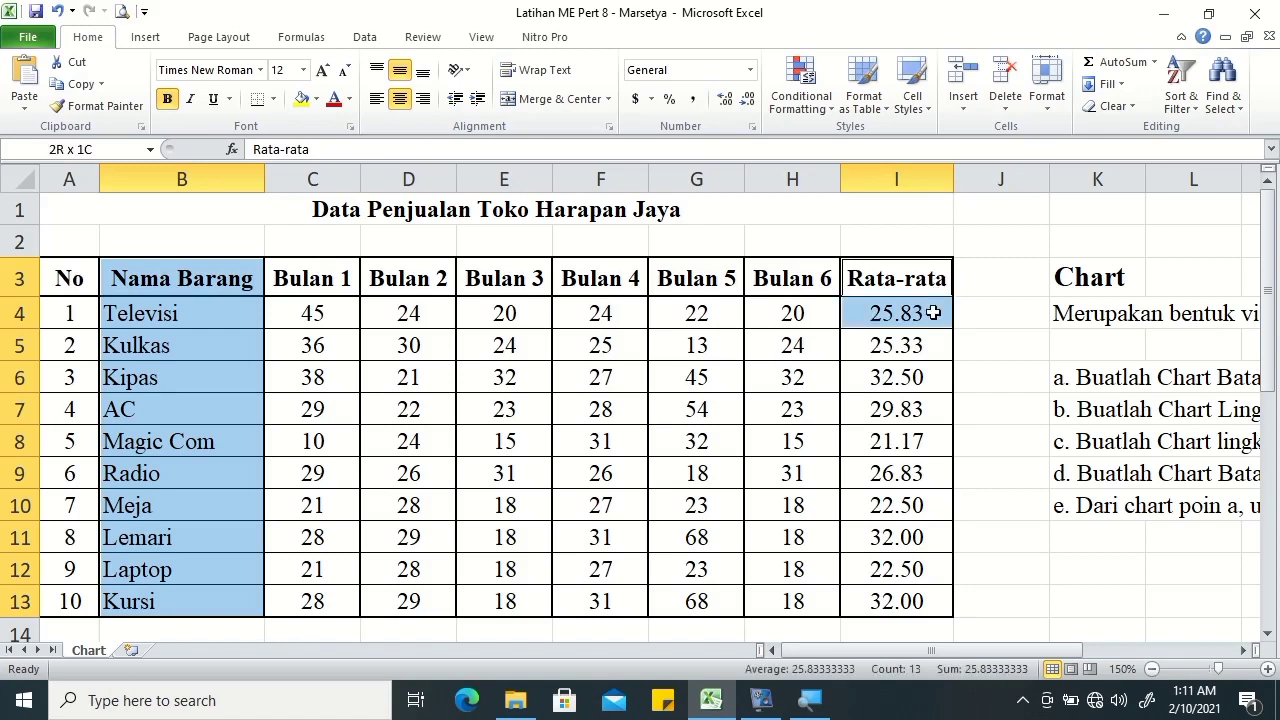
pyautogui.moveTo(931, 326); pyautogui.dragTo(934, 597)
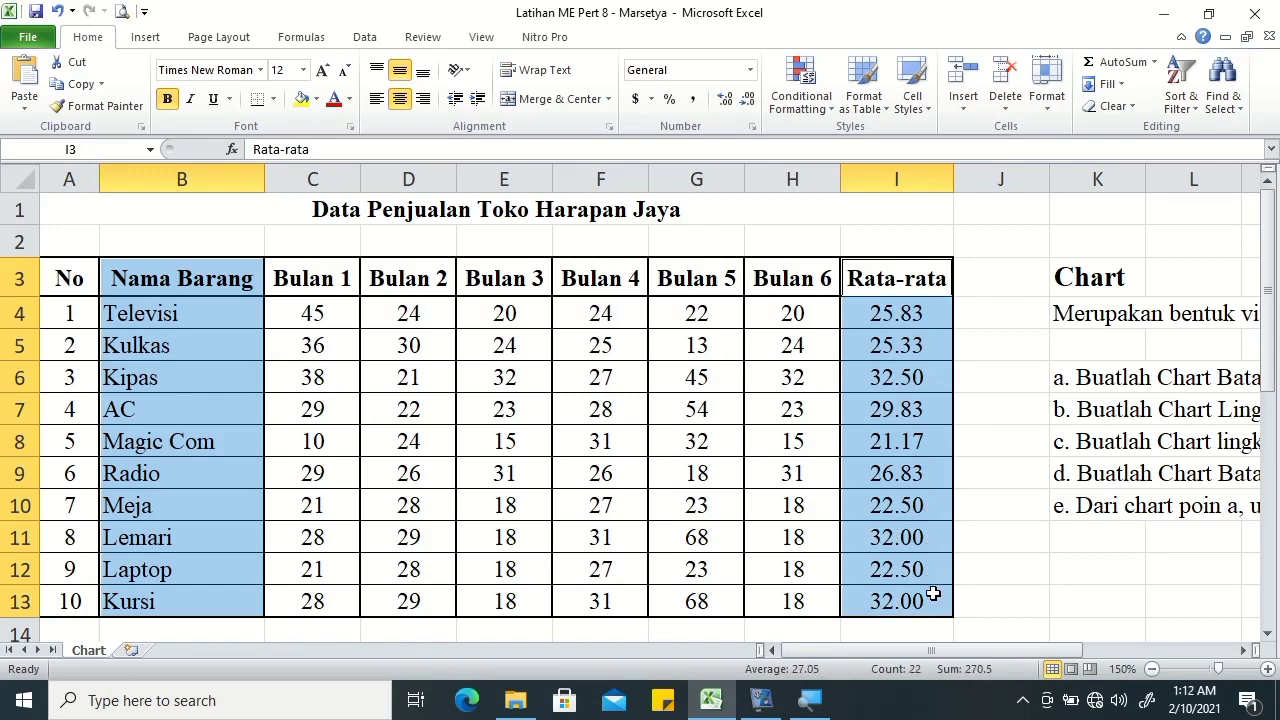
pyautogui.click(146, 37)
# Insert a 3-D pie chart of the averages and move it to cell A29 below the bar chart.
pyautogui.click(466, 85)
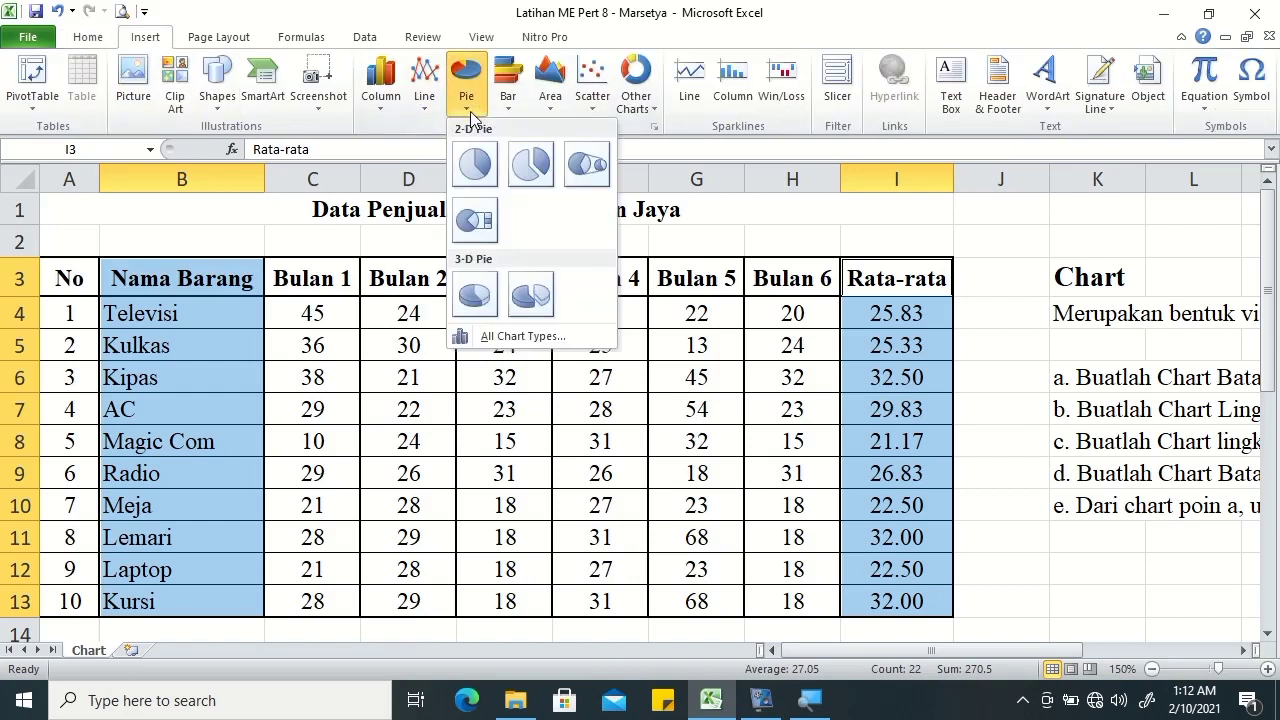
pyautogui.click(472, 300)
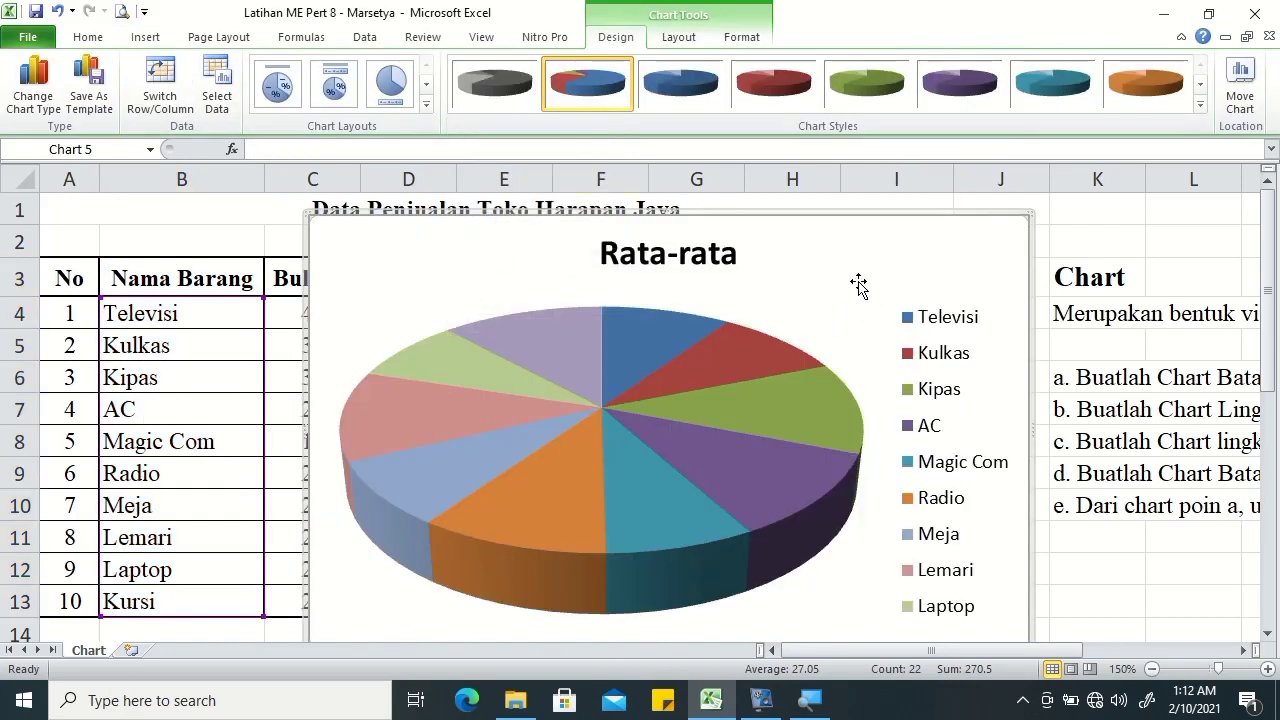
pyautogui.press('Delete')
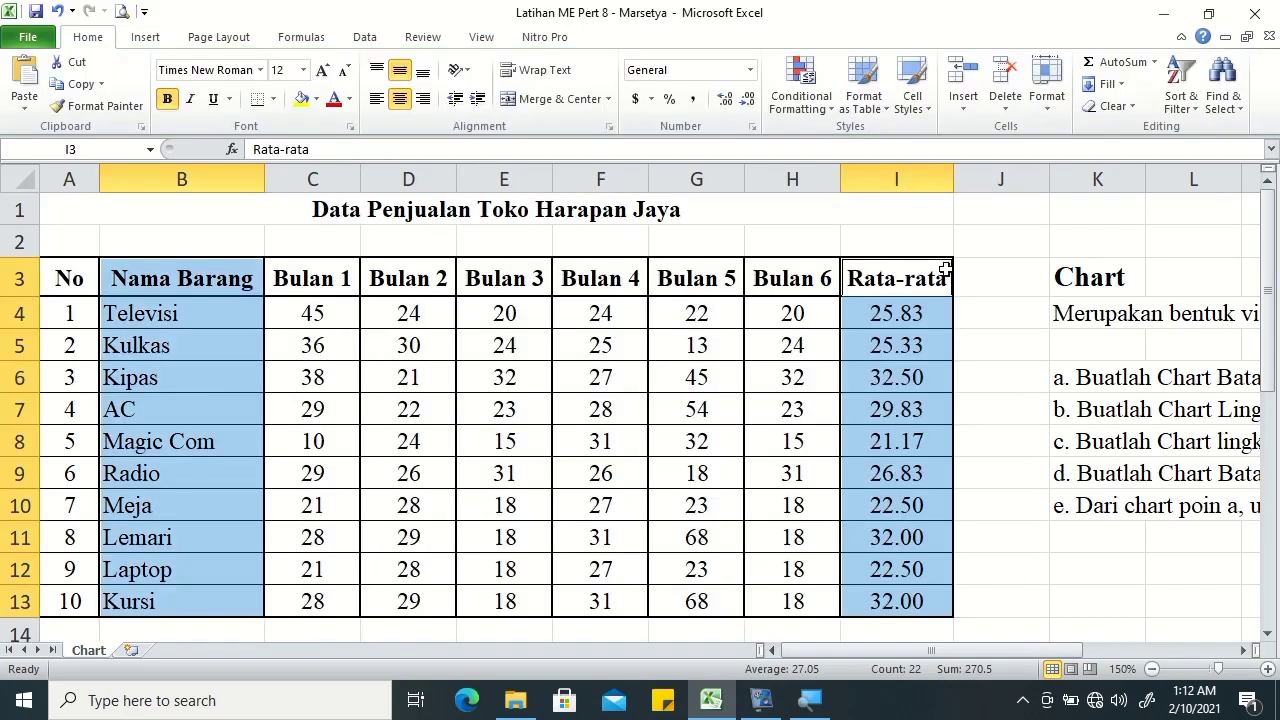
pyautogui.moveTo(1266, 260); pyautogui.dragTo(1260, 528)
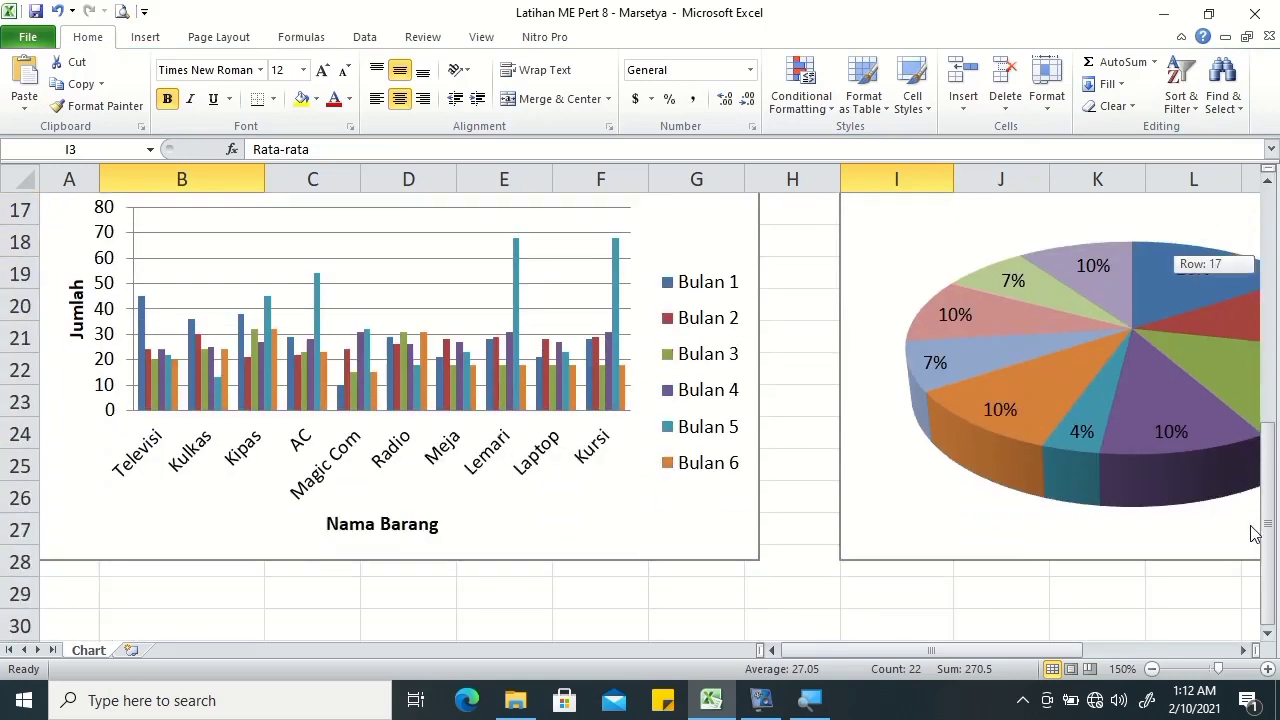
pyautogui.click(1268, 636)
pyautogui.click(1268, 636)
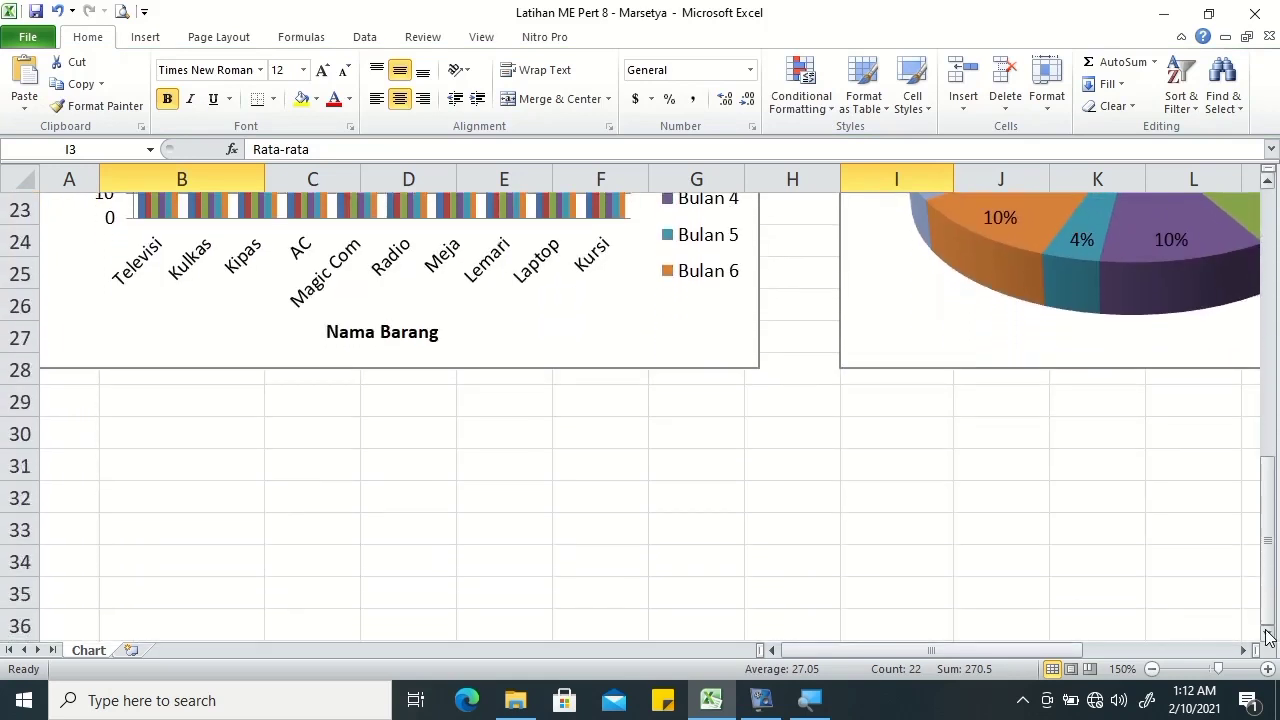
pyautogui.click(72, 372)
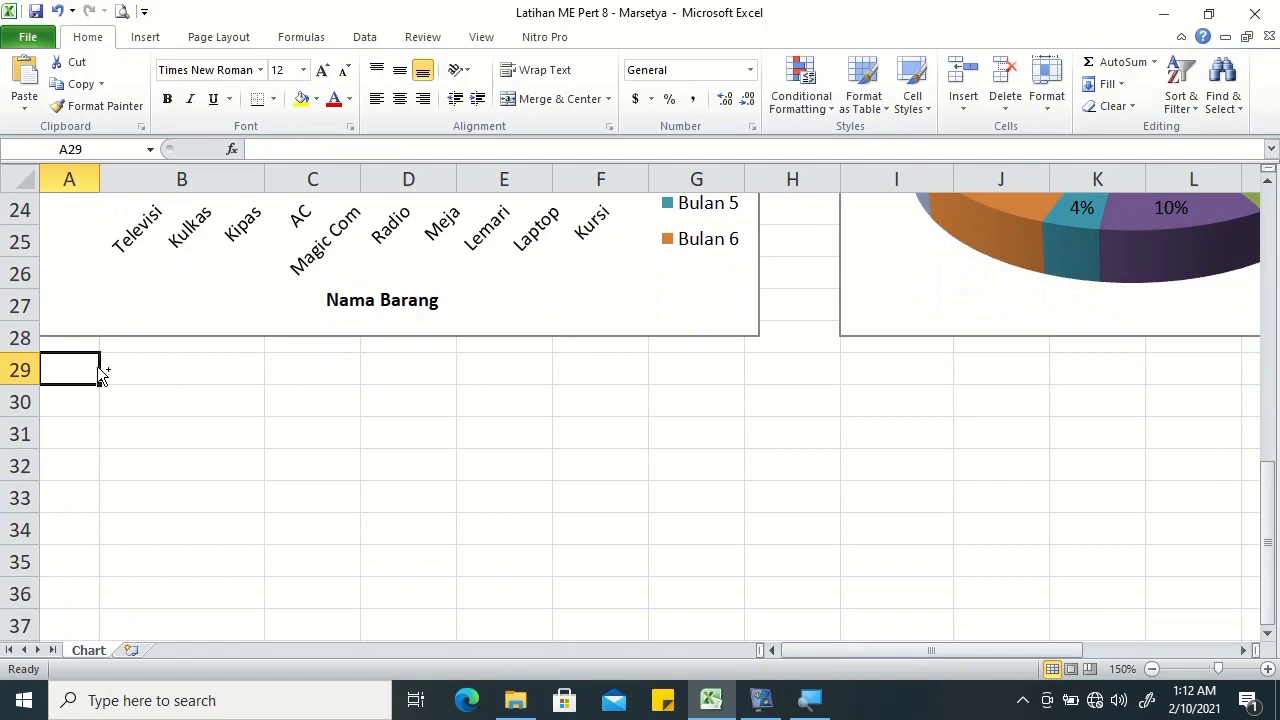
pyautogui.hotkey('ctrl', 'v')
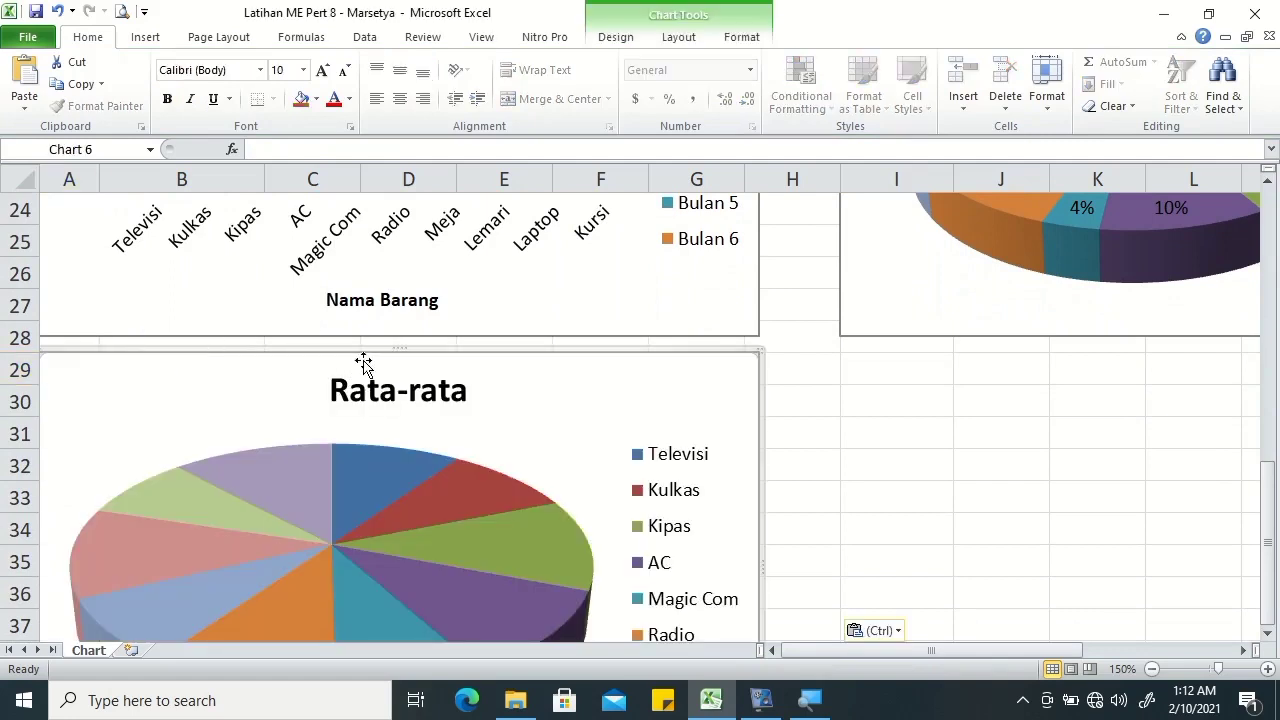
pyautogui.doubleClick(465, 391)
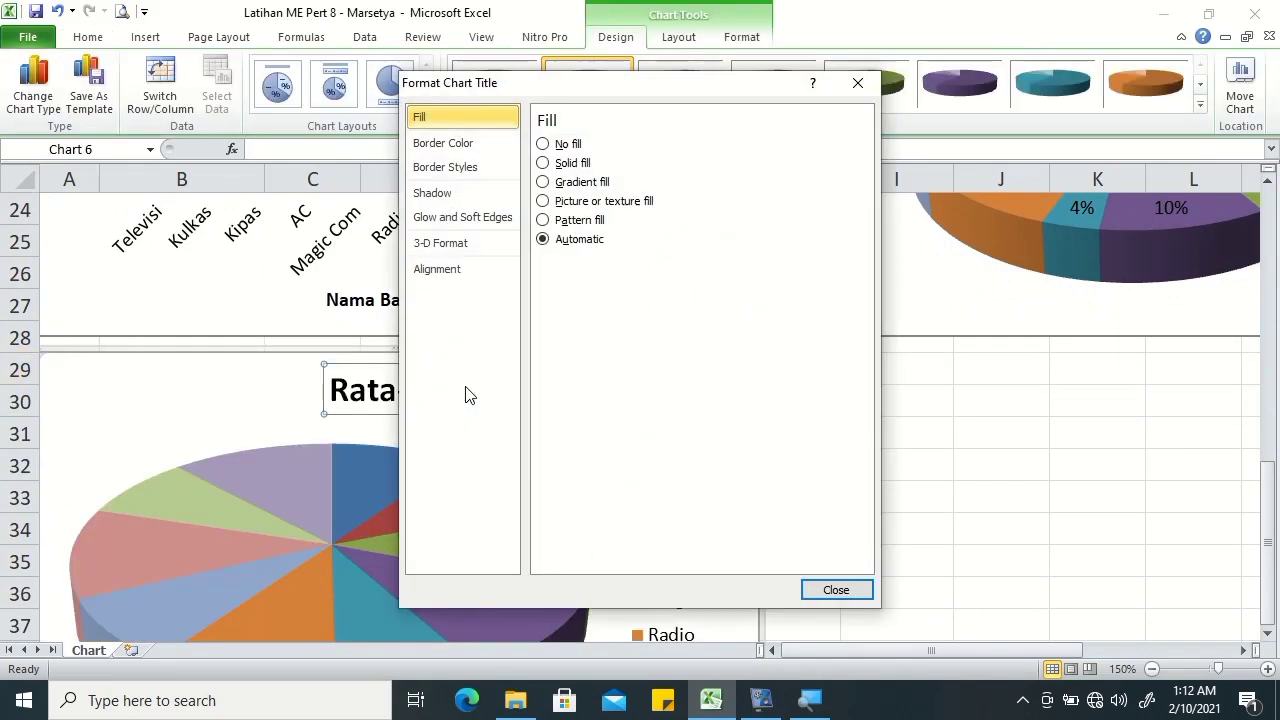
pyautogui.click(857, 82)
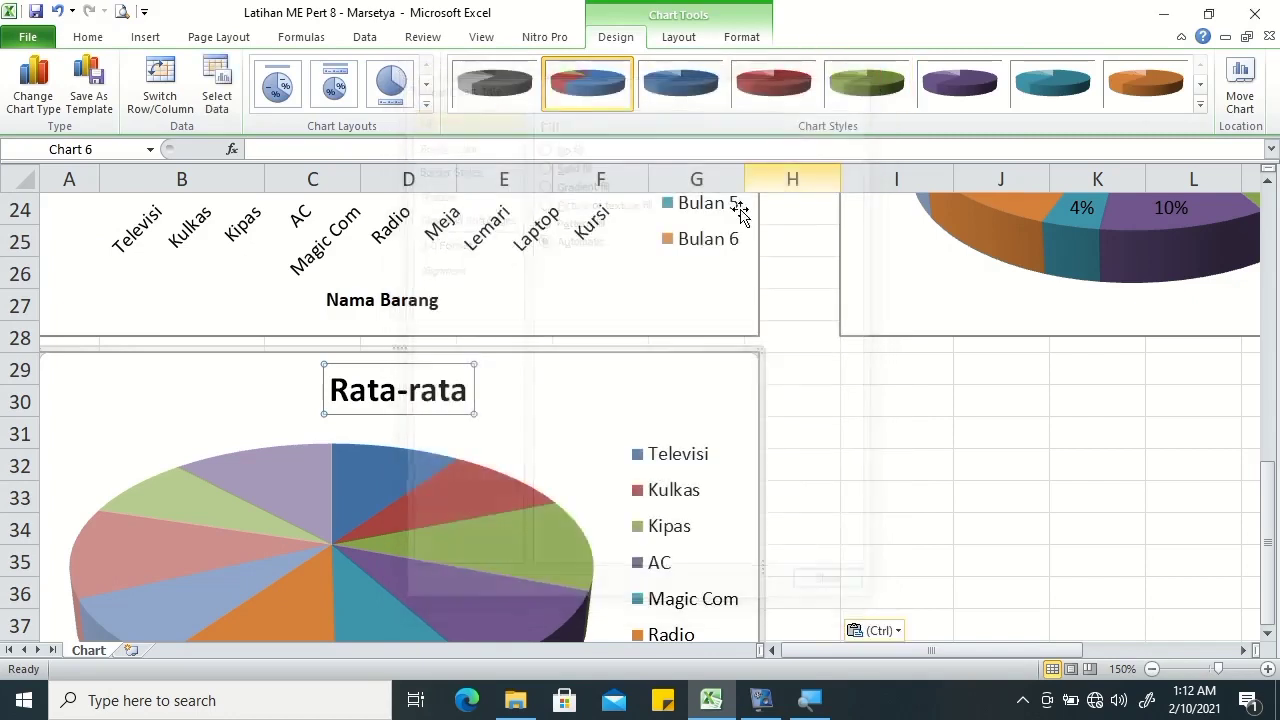
pyautogui.click(467, 392)
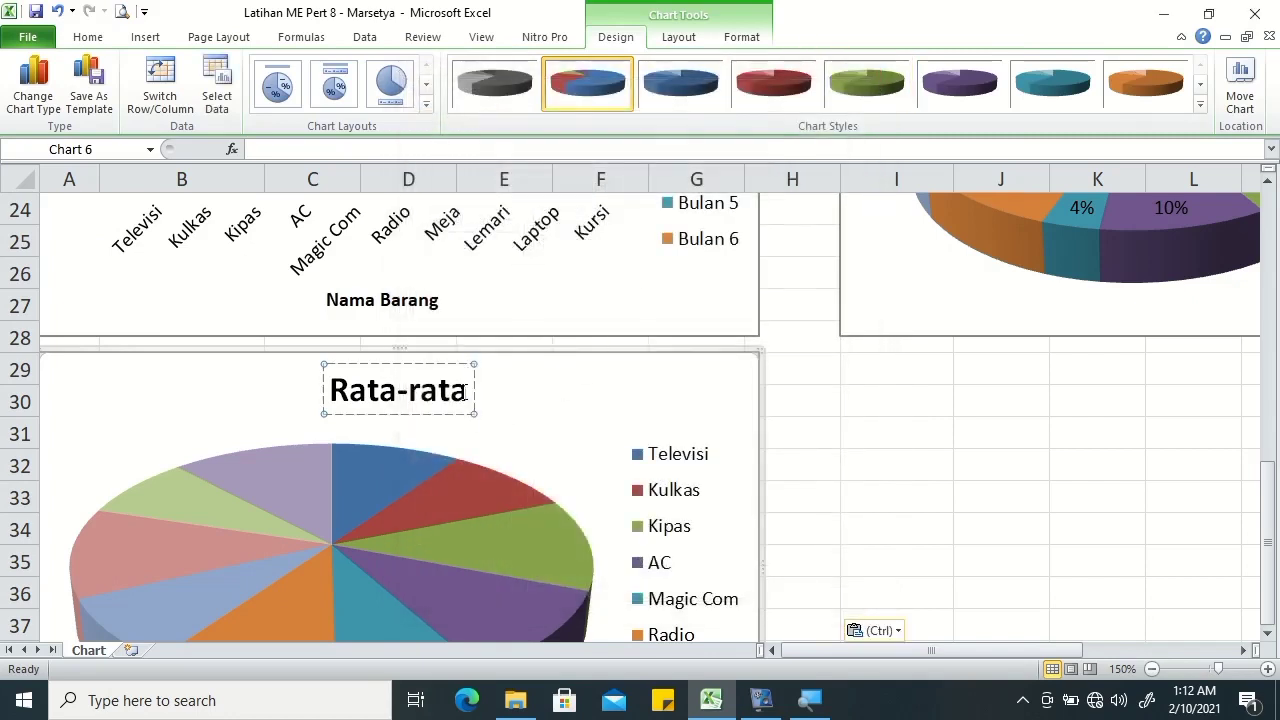
pyautogui.press('Left')
pyautogui.press('Home')
# Edit the pie chart title to read 'Chart Rata-rata Penjualan Toko Harapan Jaya'.
pyautogui.write('Chart')
pyautogui.press('Right')
pyautogui.press('End')
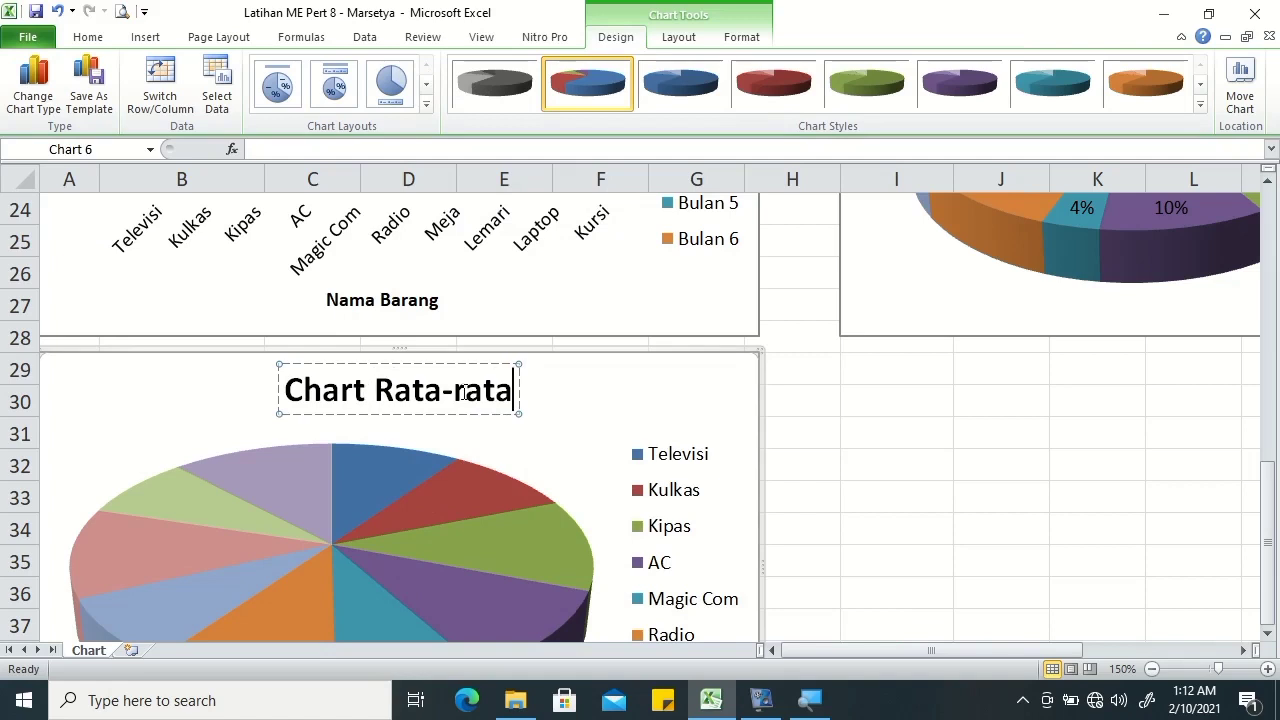
pyautogui.write('Penjualan')
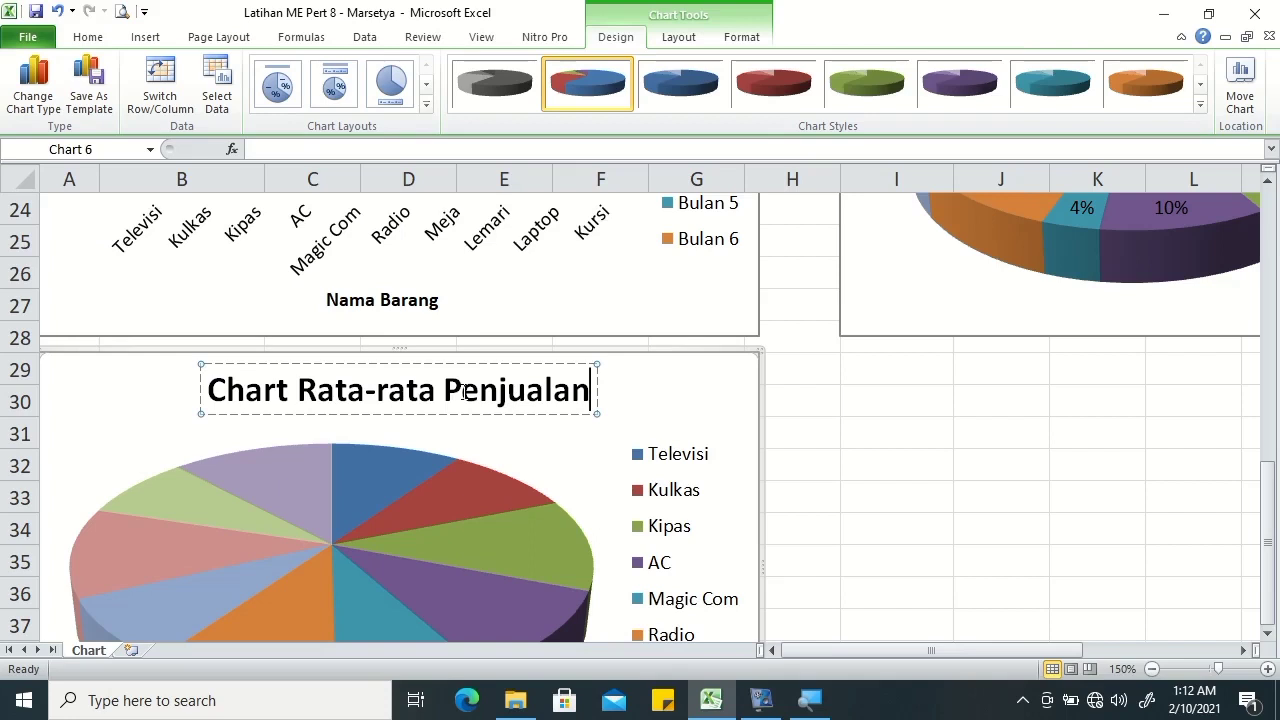
pyautogui.write(' Toko')
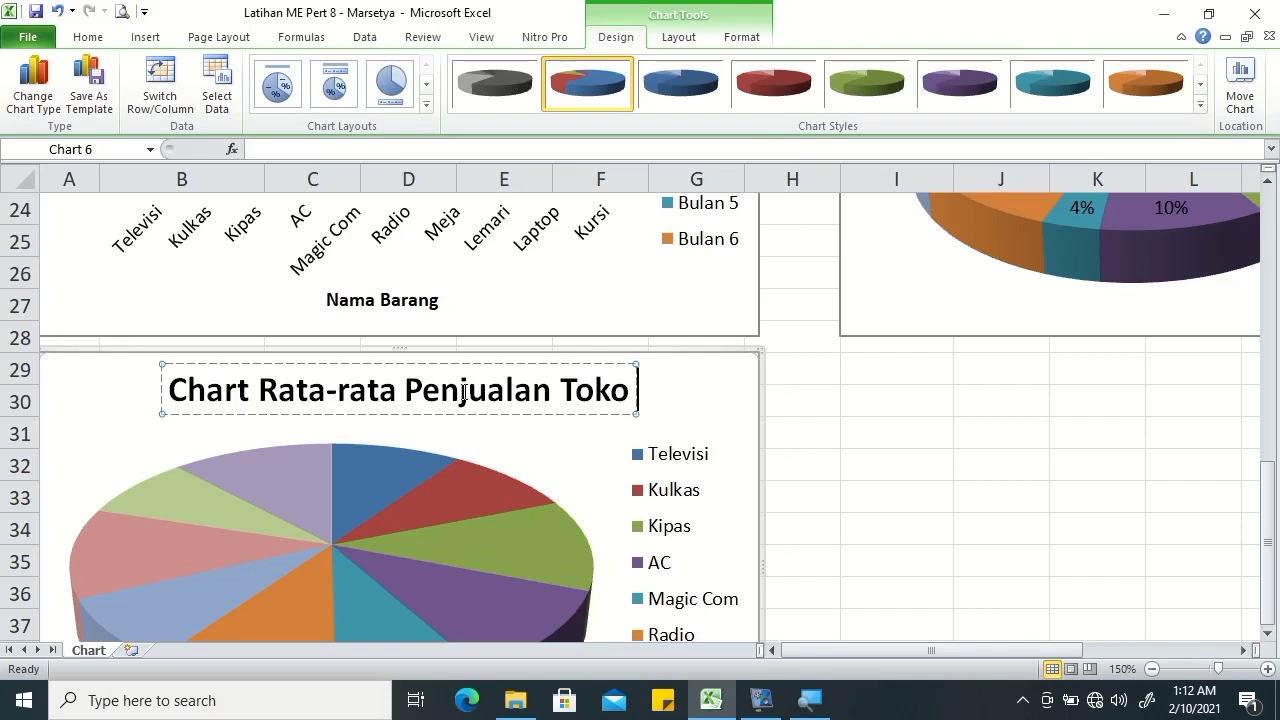
pyautogui.write('Harapan Jaya')
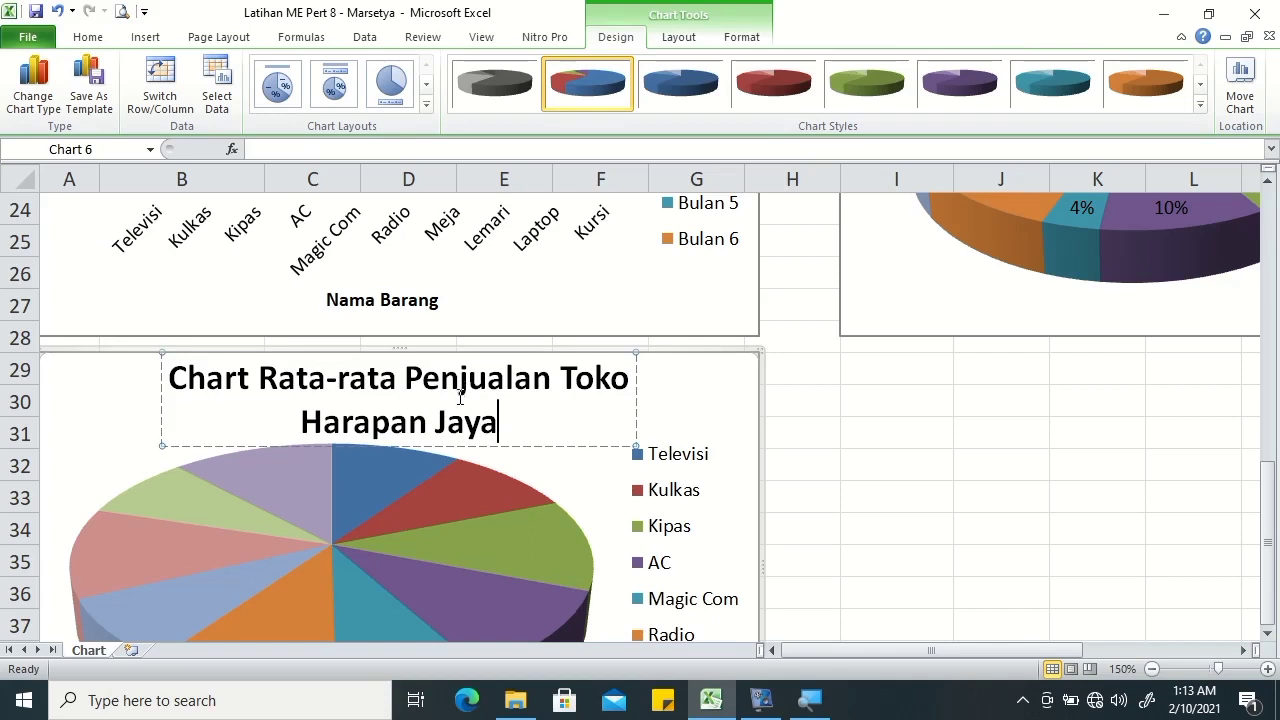
# Set the title's font size to 15 so it fits on one line.
pyautogui.tripleClick(460, 392)
pyautogui.click(87, 37)
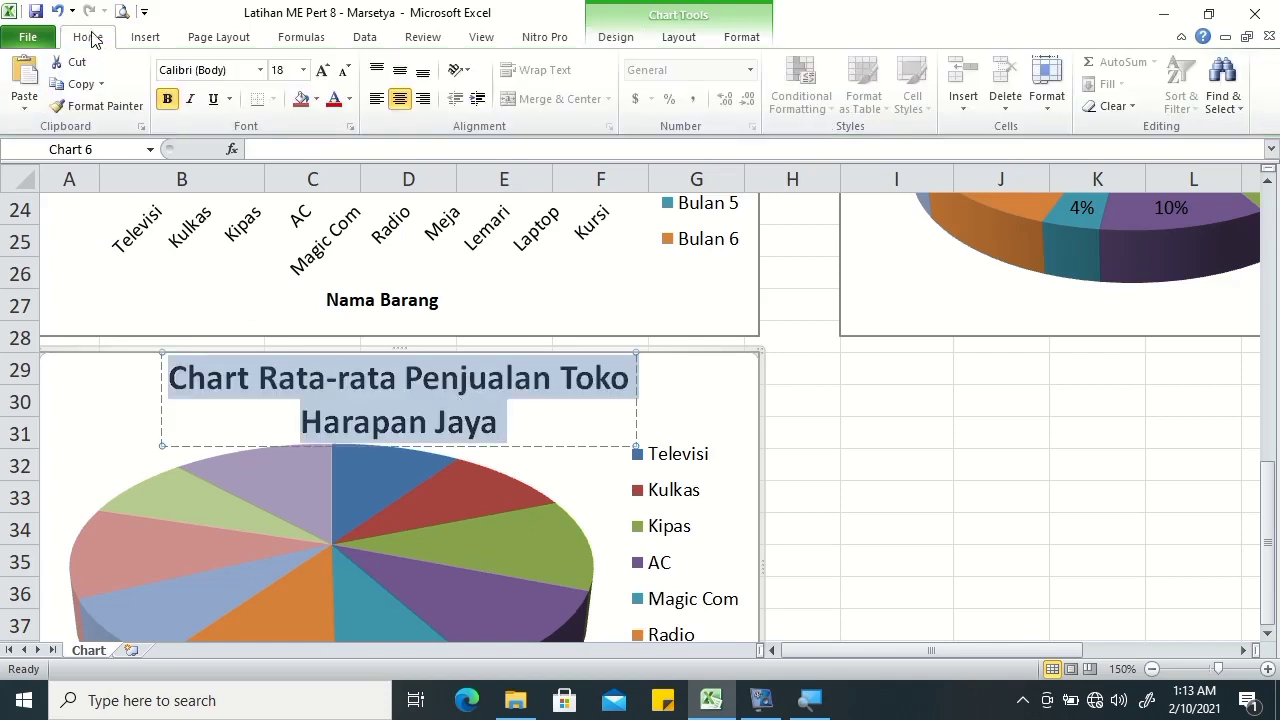
pyautogui.click(290, 70)
pyautogui.write('1')
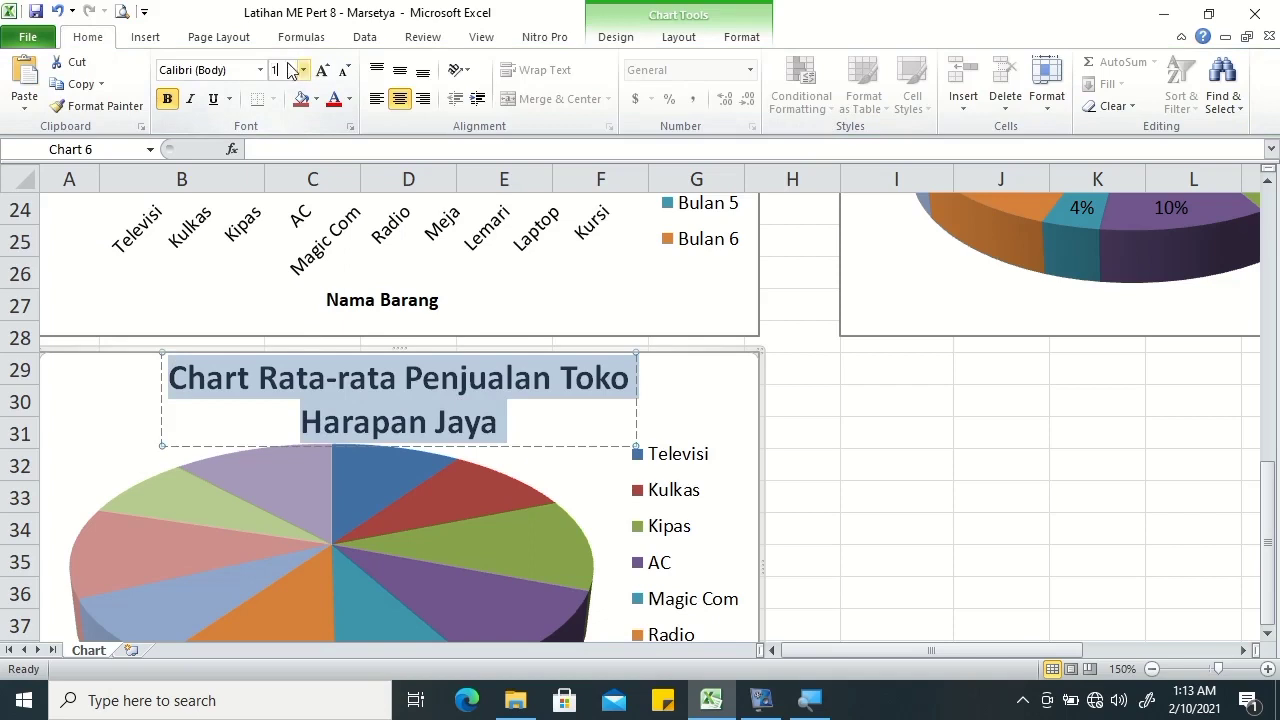
pyautogui.press('Return')
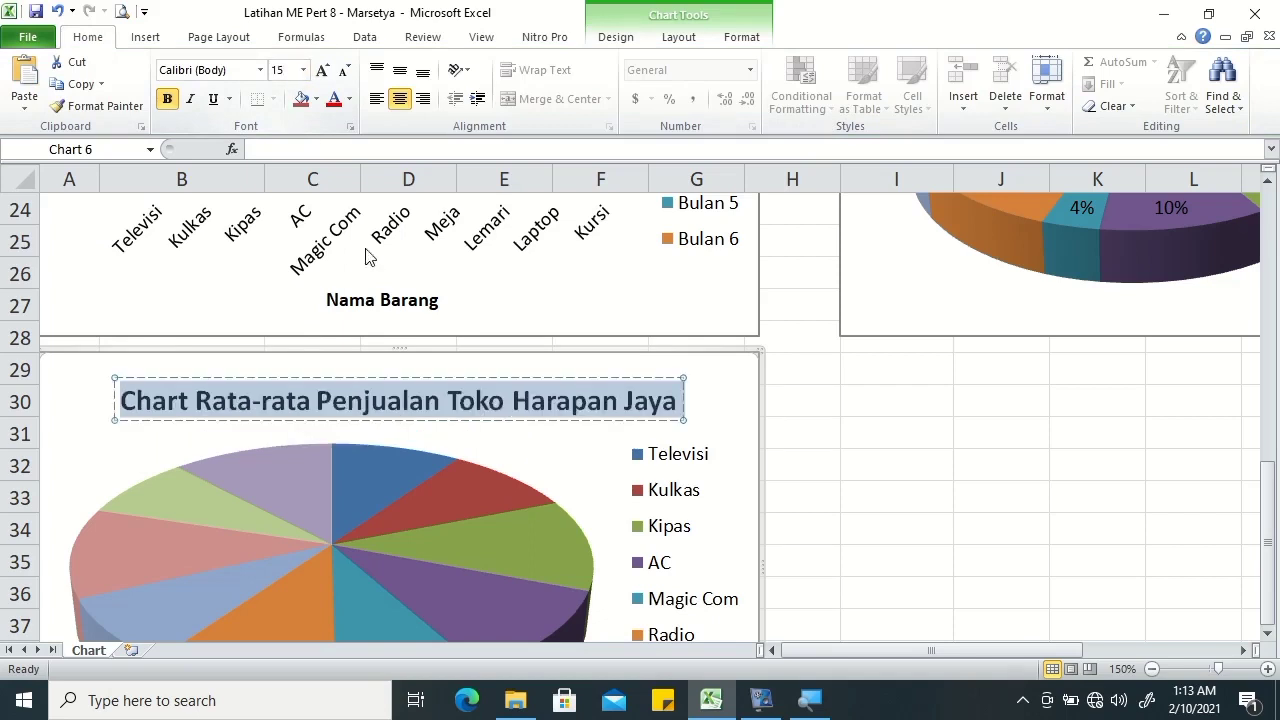
pyautogui.click(577, 454)
# Apply a chart layout that shows percentage labels (8%–12%) on each pie slice.
pyautogui.click(615, 37)
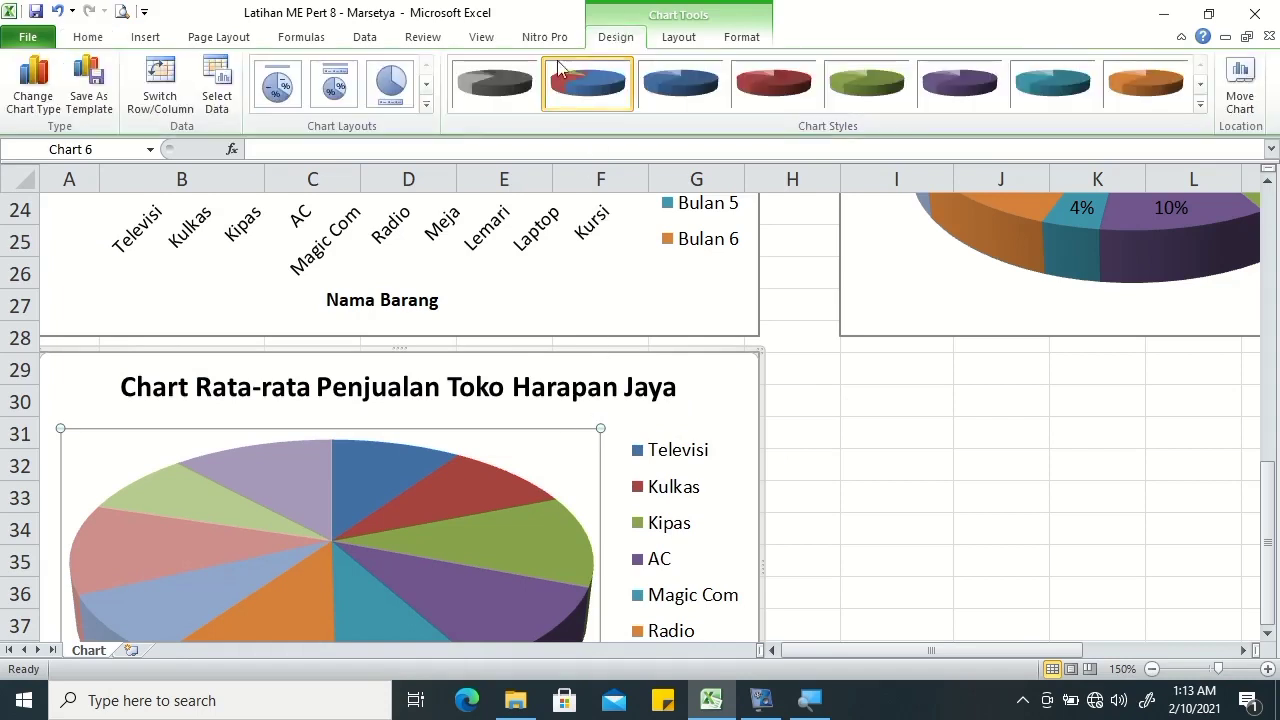
pyautogui.click(425, 105)
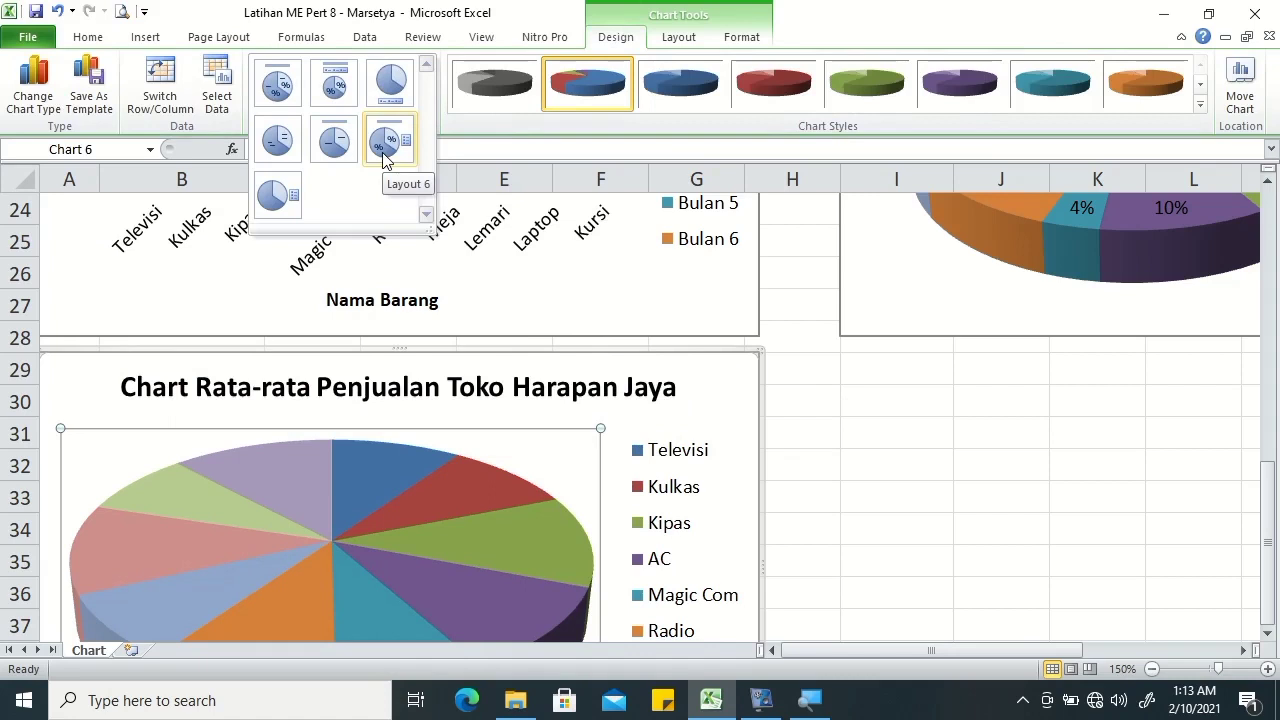
pyautogui.click(385, 145)
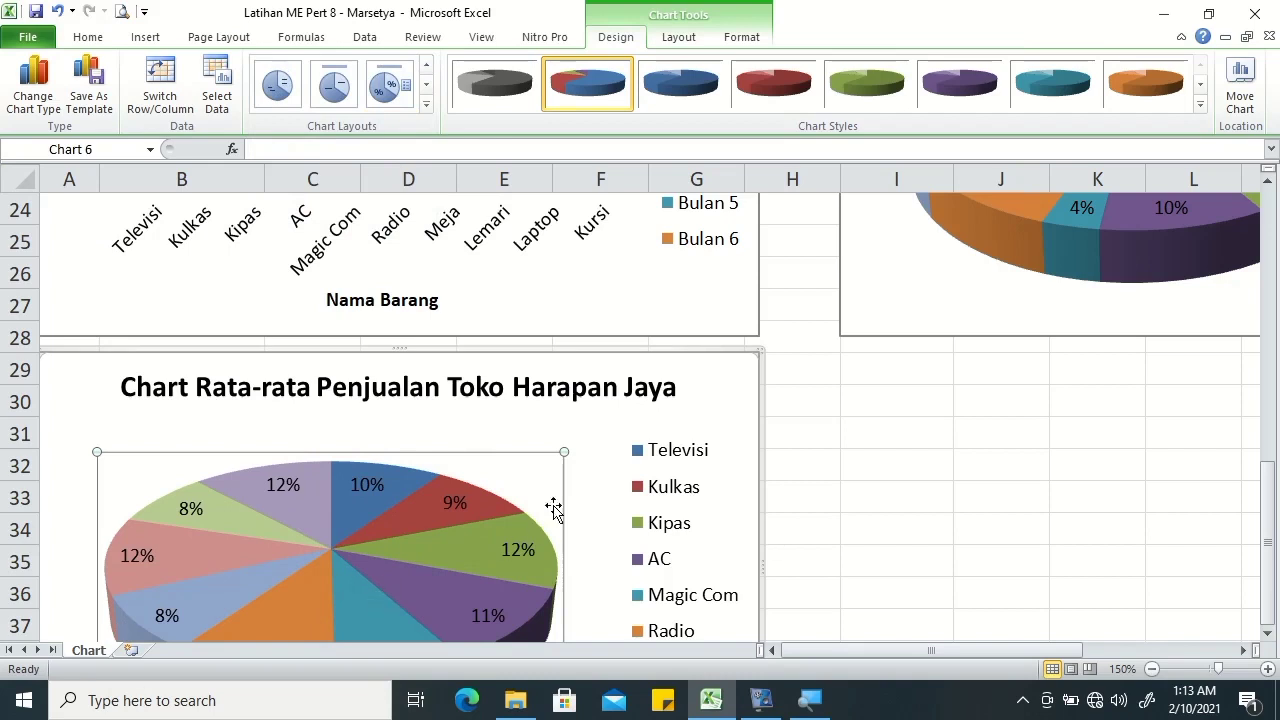
pyautogui.click(679, 38)
pyautogui.click(738, 37)
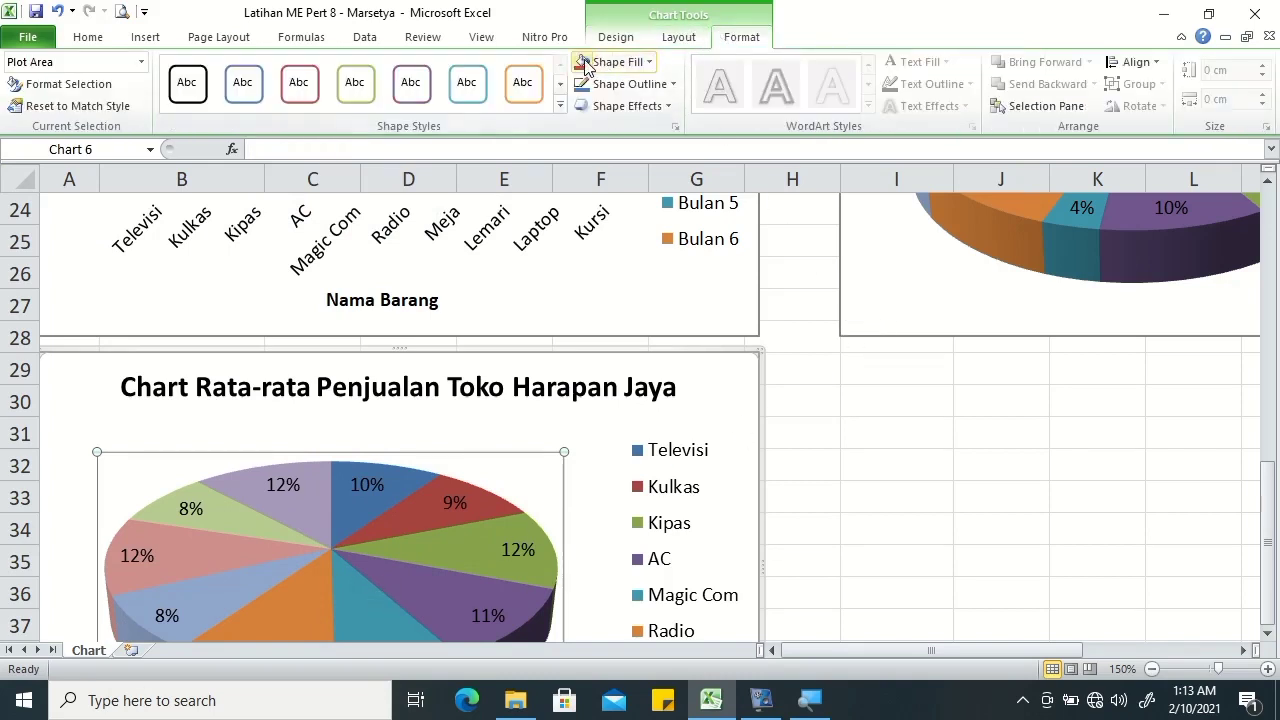
pyautogui.click(610, 42)
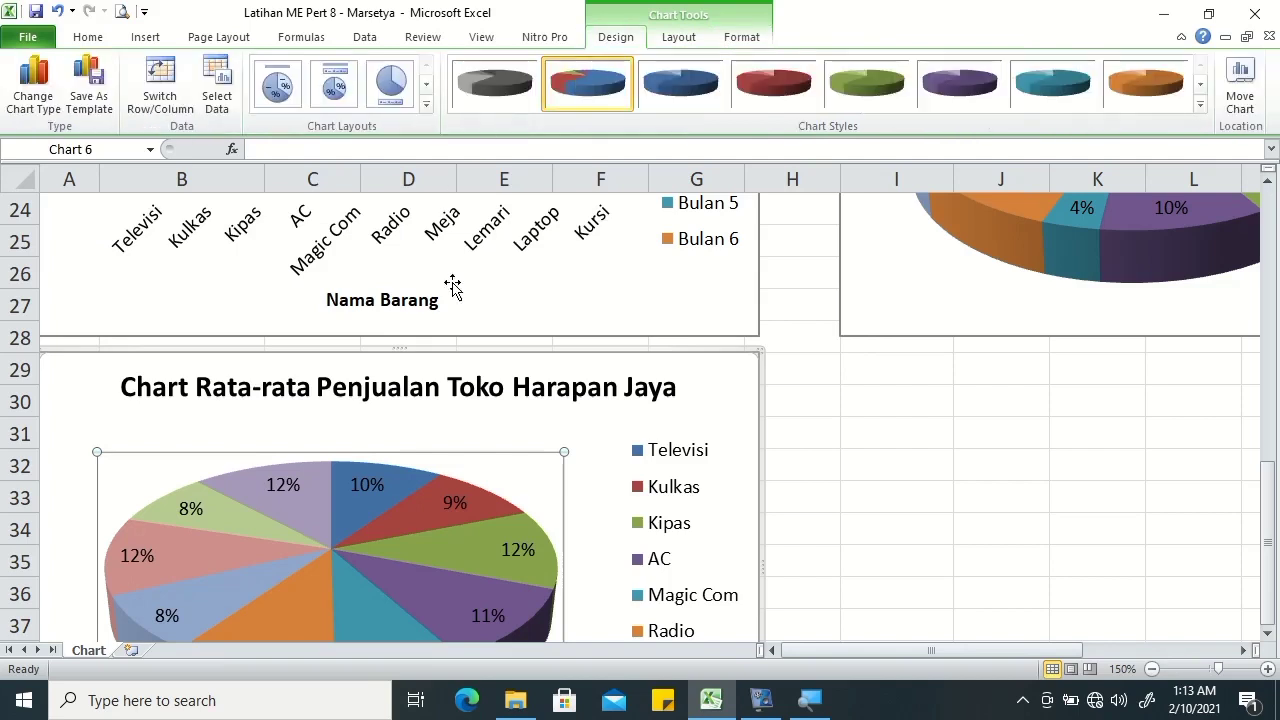
# Scroll to read the chart task list, then return to the sales table and select cell B2.
pyautogui.moveTo(1268, 490); pyautogui.dragTo(1273, 210)
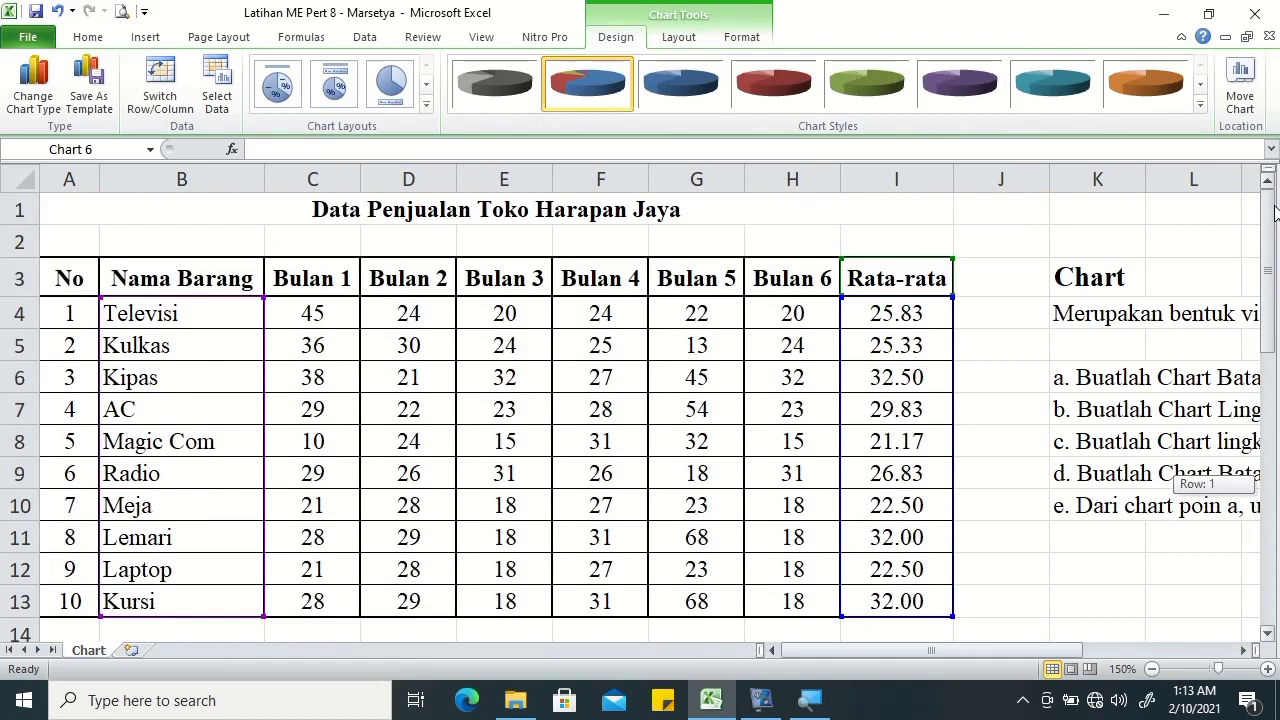
pyautogui.moveTo(1018, 648); pyautogui.dragTo(1190, 648)
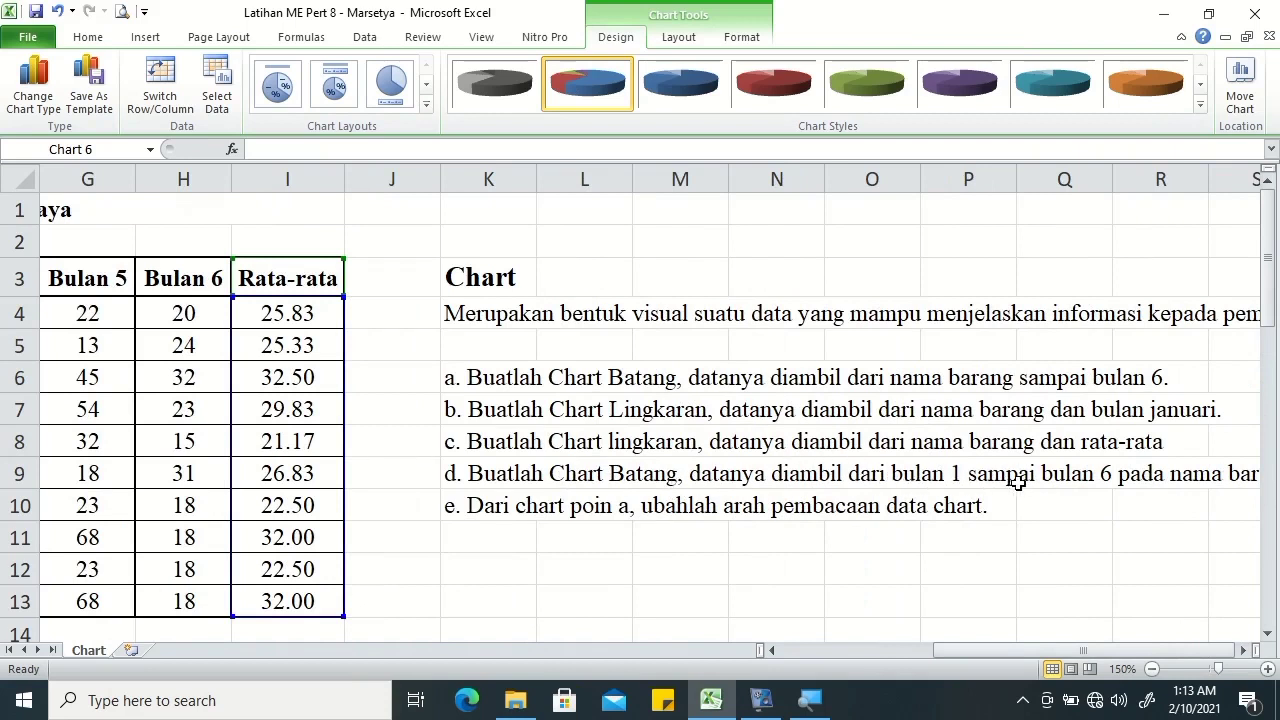
pyautogui.click(1245, 650)
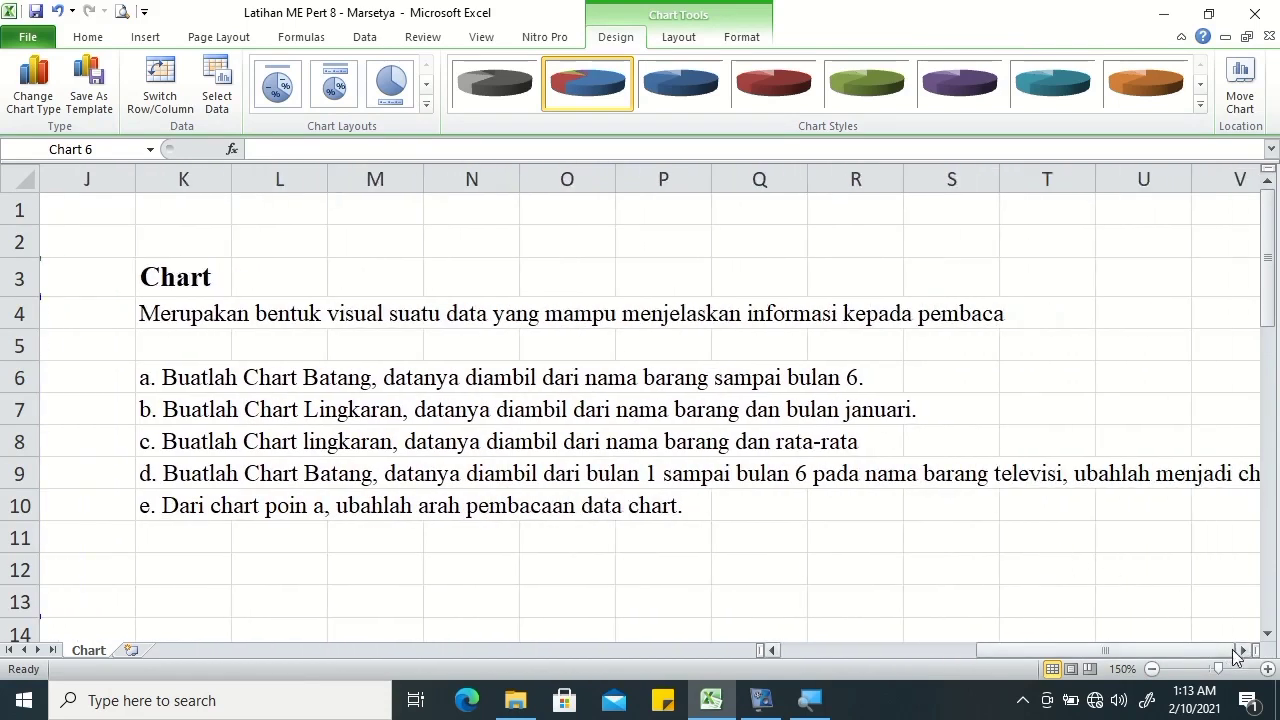
pyautogui.click(1245, 650)
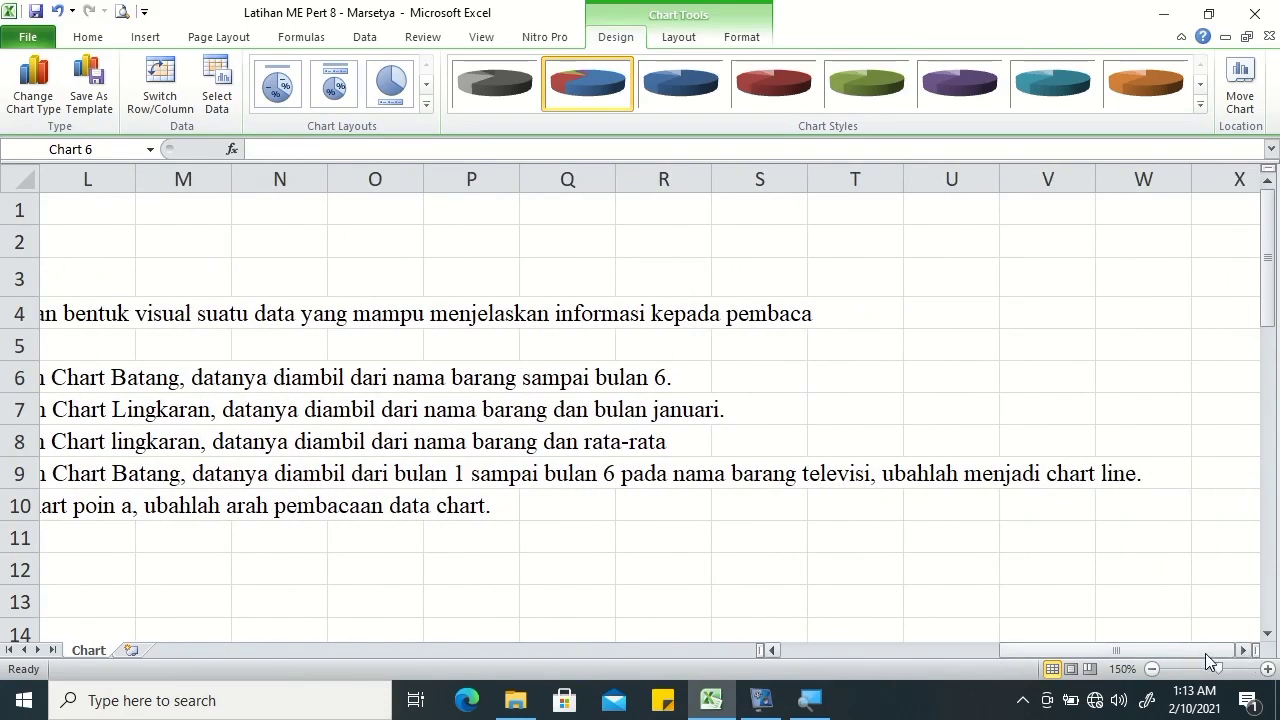
pyautogui.moveTo(1110, 650); pyautogui.dragTo(880, 650)
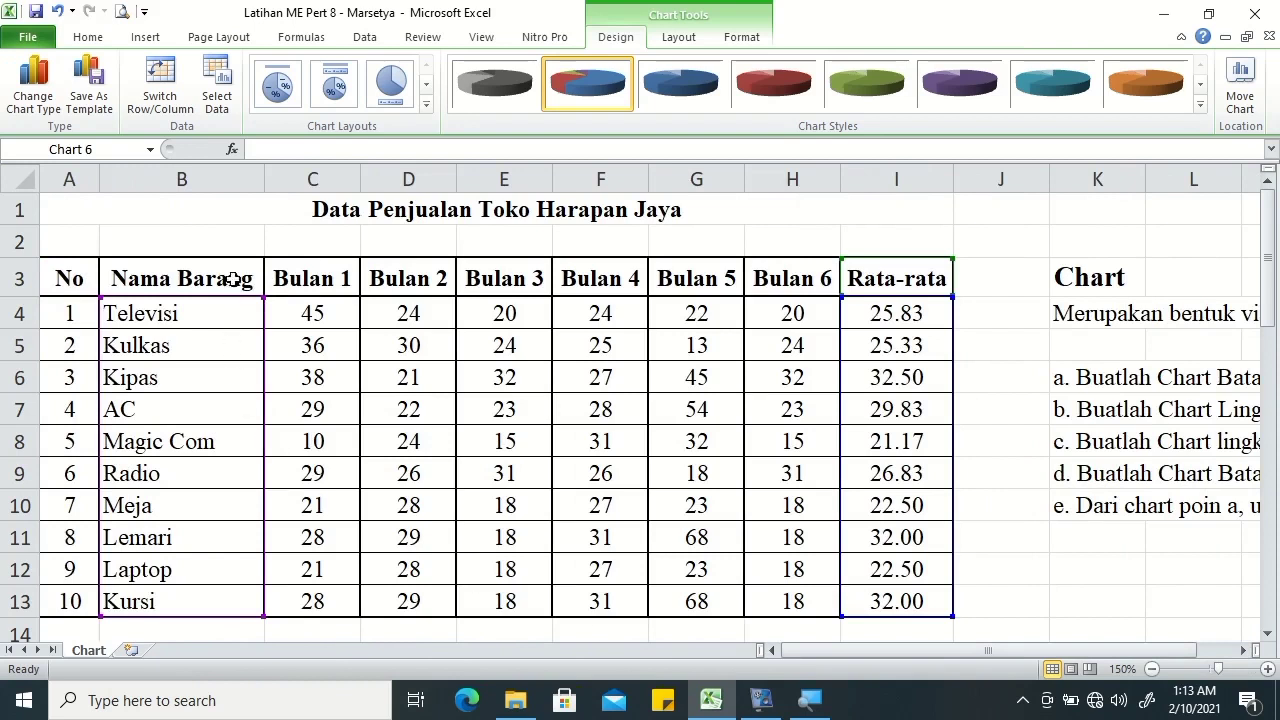
pyautogui.click(205, 229)
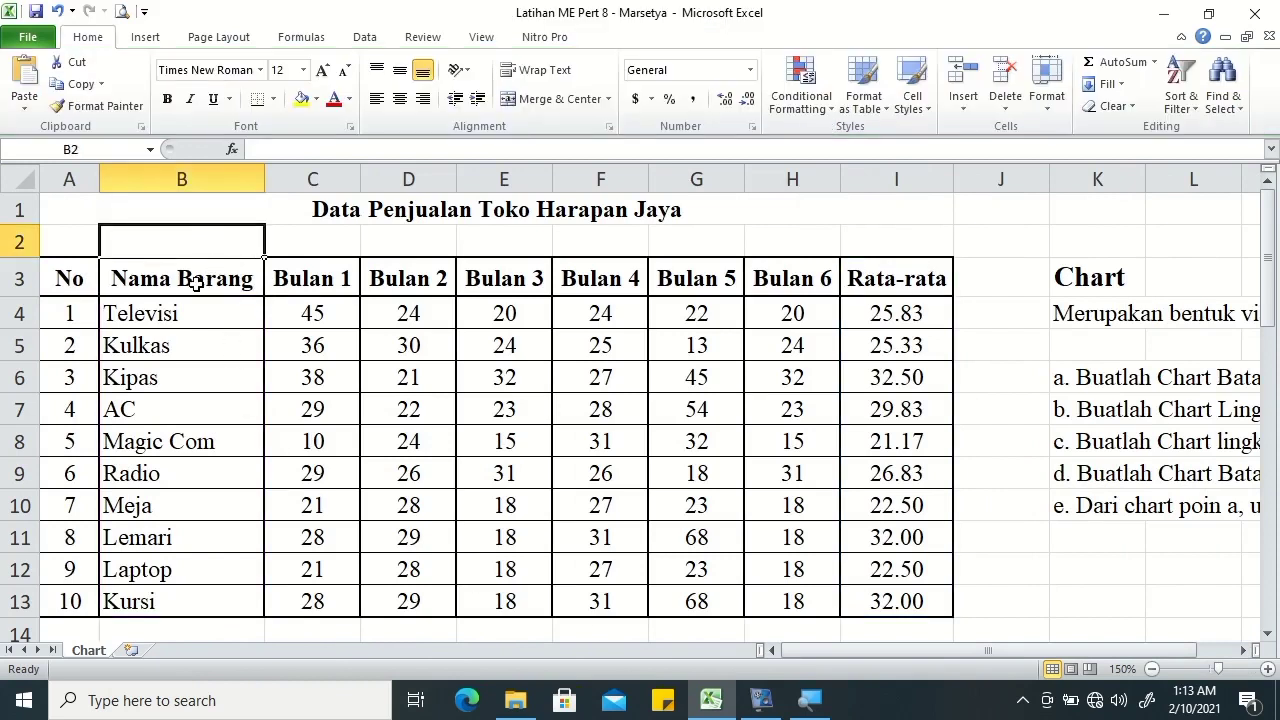
# Insert a 3-D clustered column chart of Televisi sales from B3:H4 and cut it for relocation.
pyautogui.moveTo(195, 283); pyautogui.dragTo(762, 310)
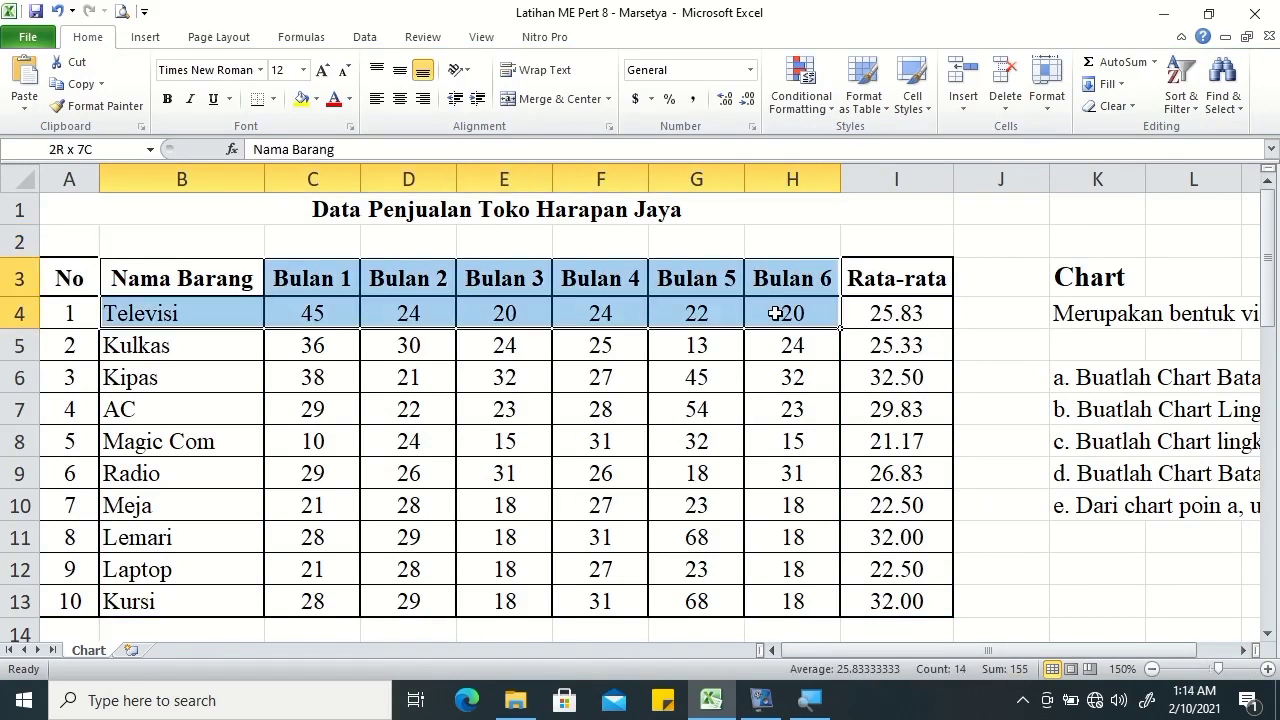
pyautogui.moveTo(775, 313); pyautogui.dragTo(774, 312)
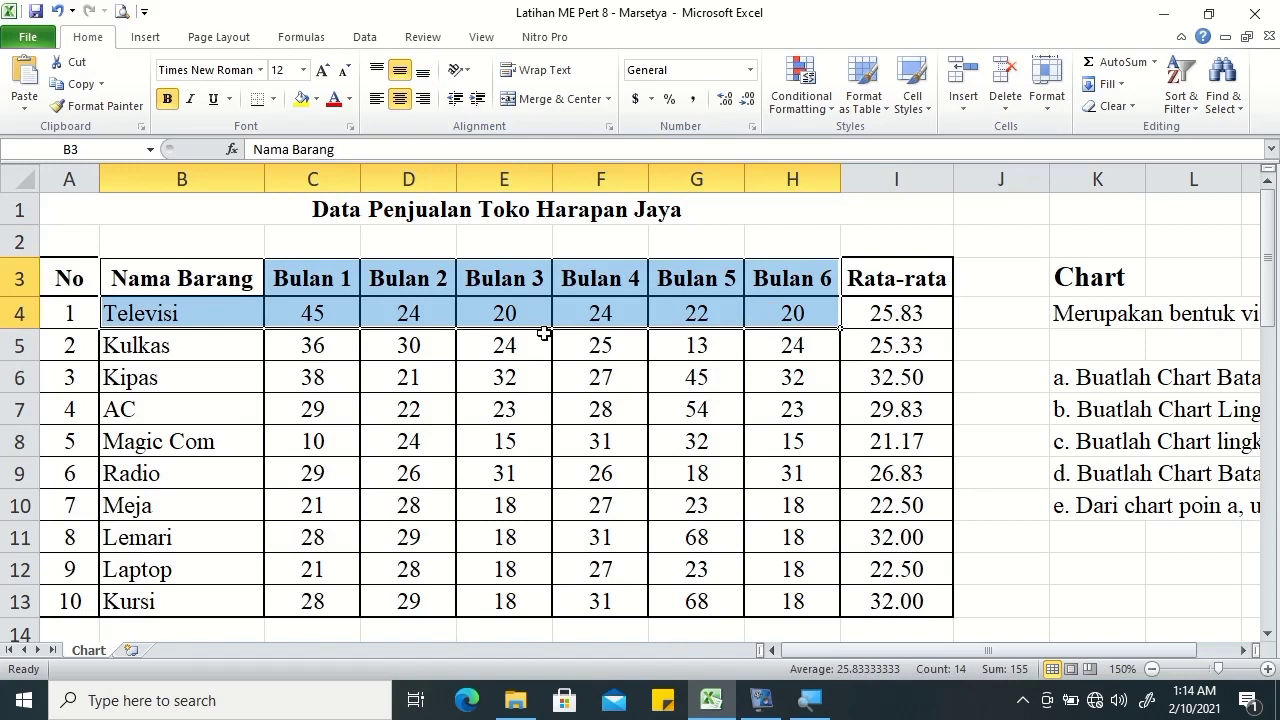
pyautogui.click(140, 38)
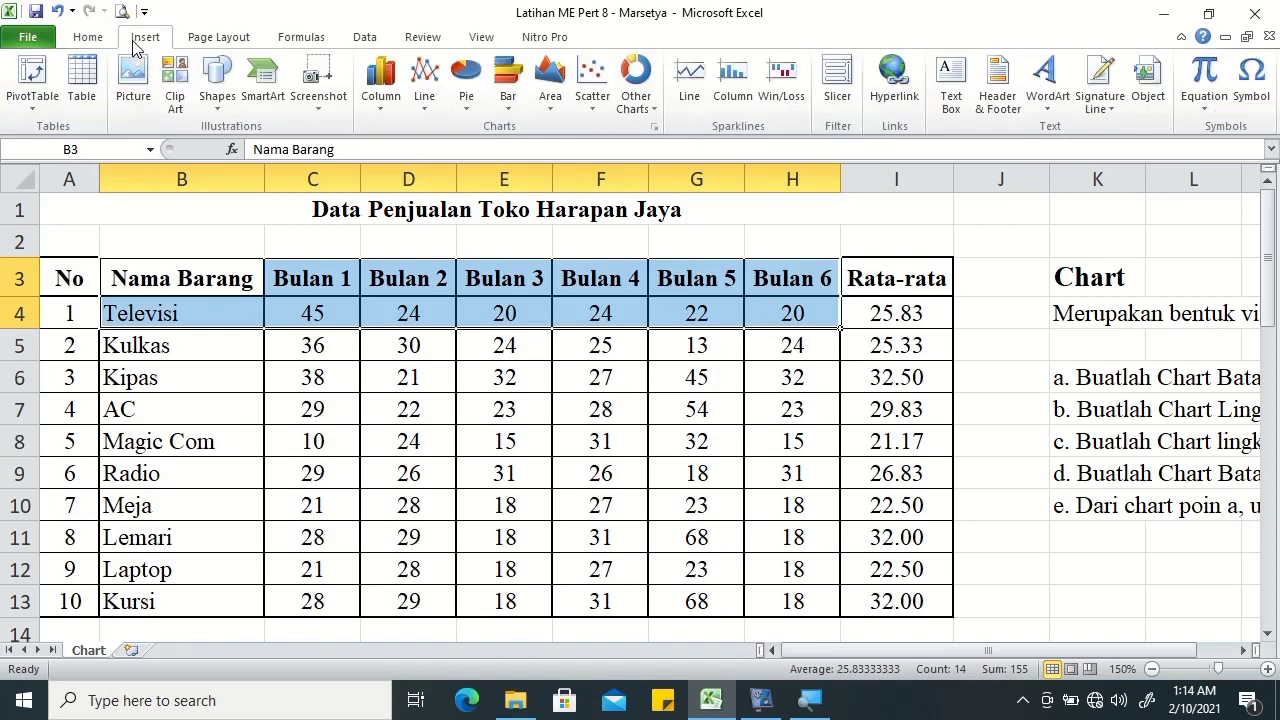
pyautogui.click(383, 90)
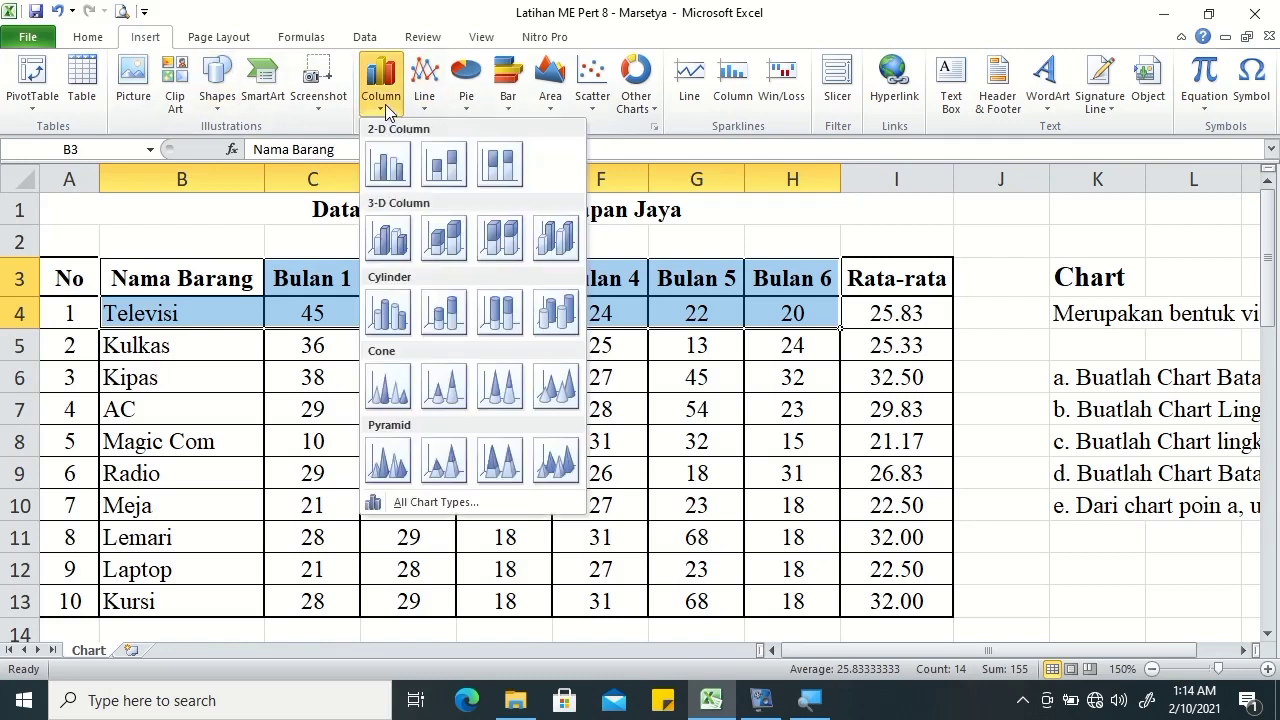
pyautogui.click(390, 240)
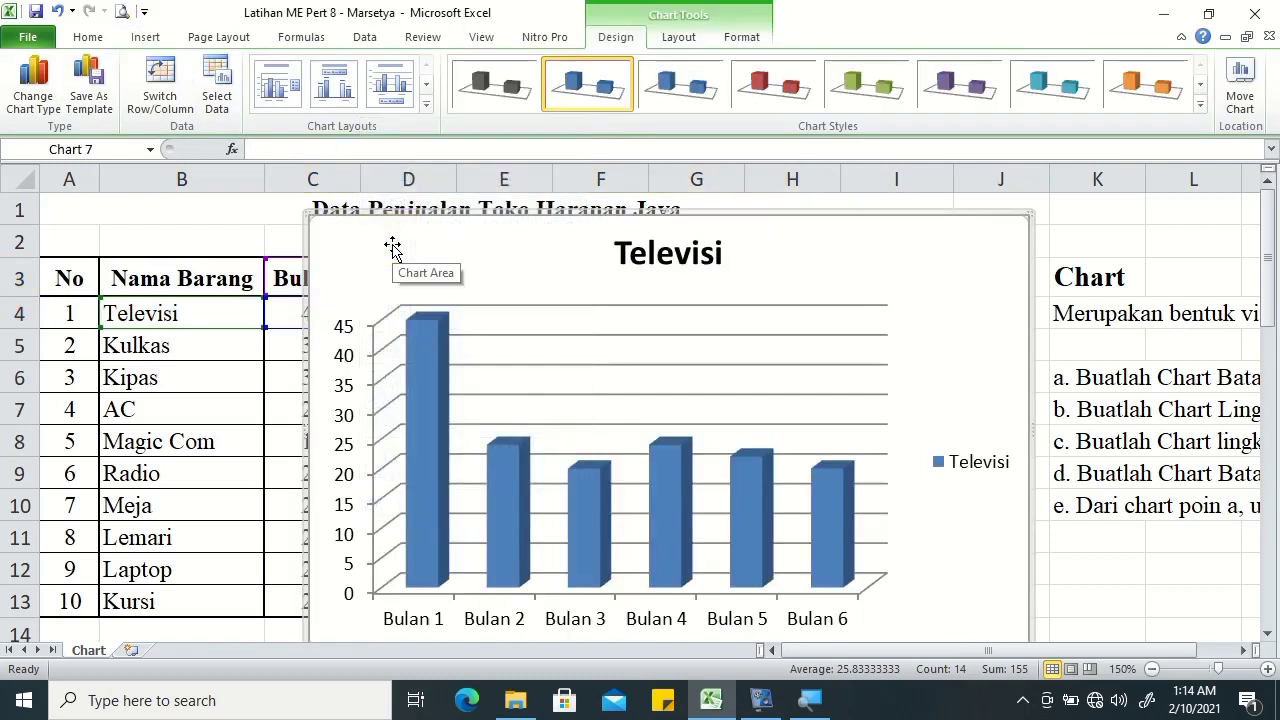
pyautogui.press('Delete')
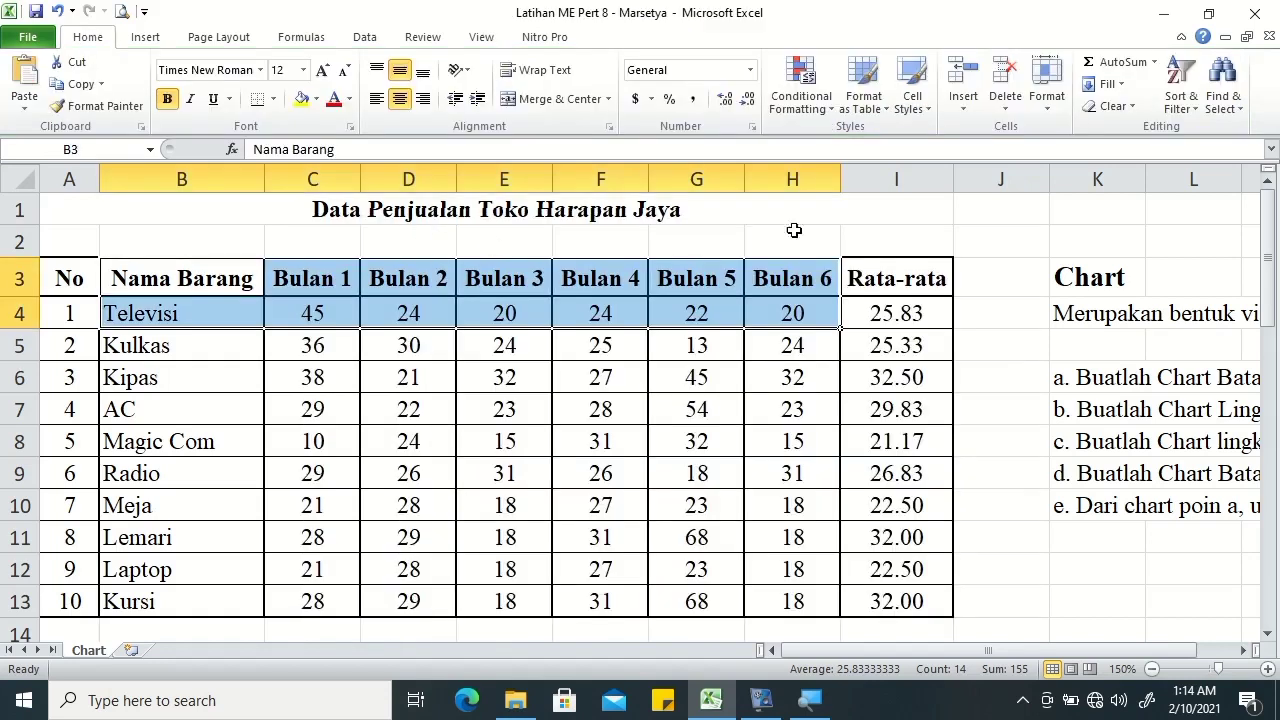
# Paste the Televisi column chart at cell I29 beside the averages pie chart.
pyautogui.moveTo(1268, 251); pyautogui.dragTo(1268, 480)
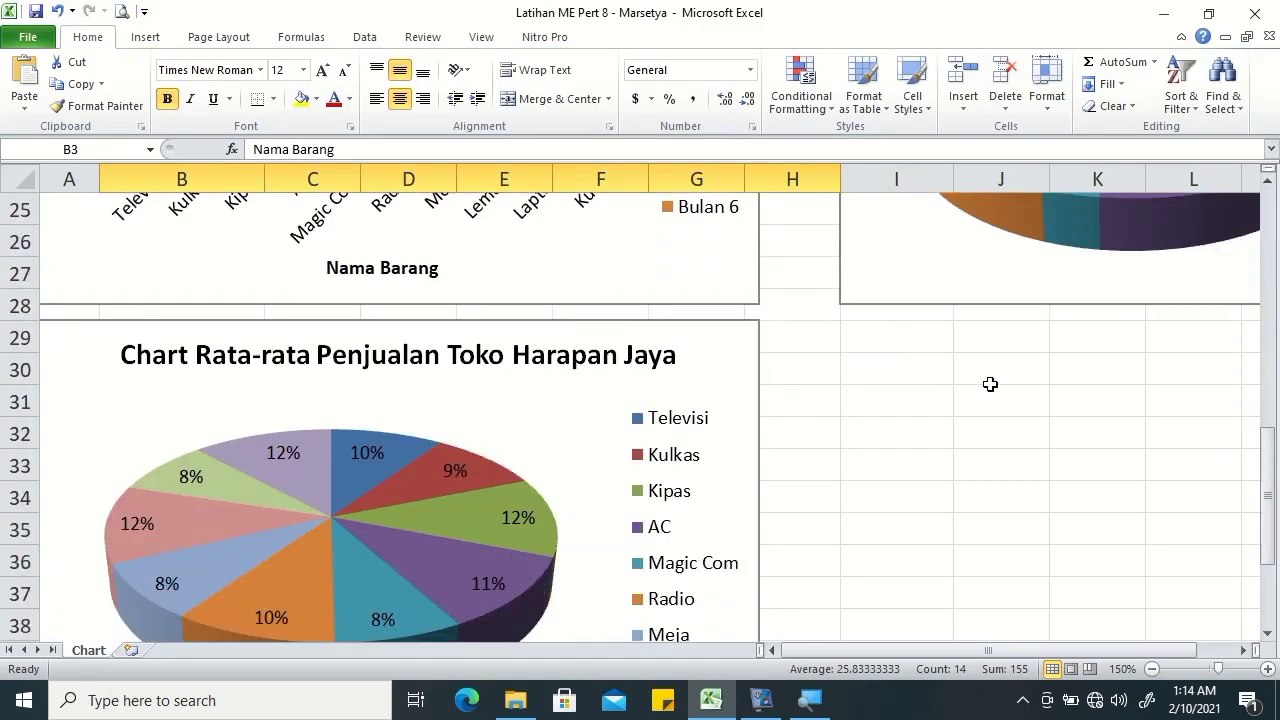
pyautogui.click(903, 340)
pyautogui.hotkey('ctrl', 'v')
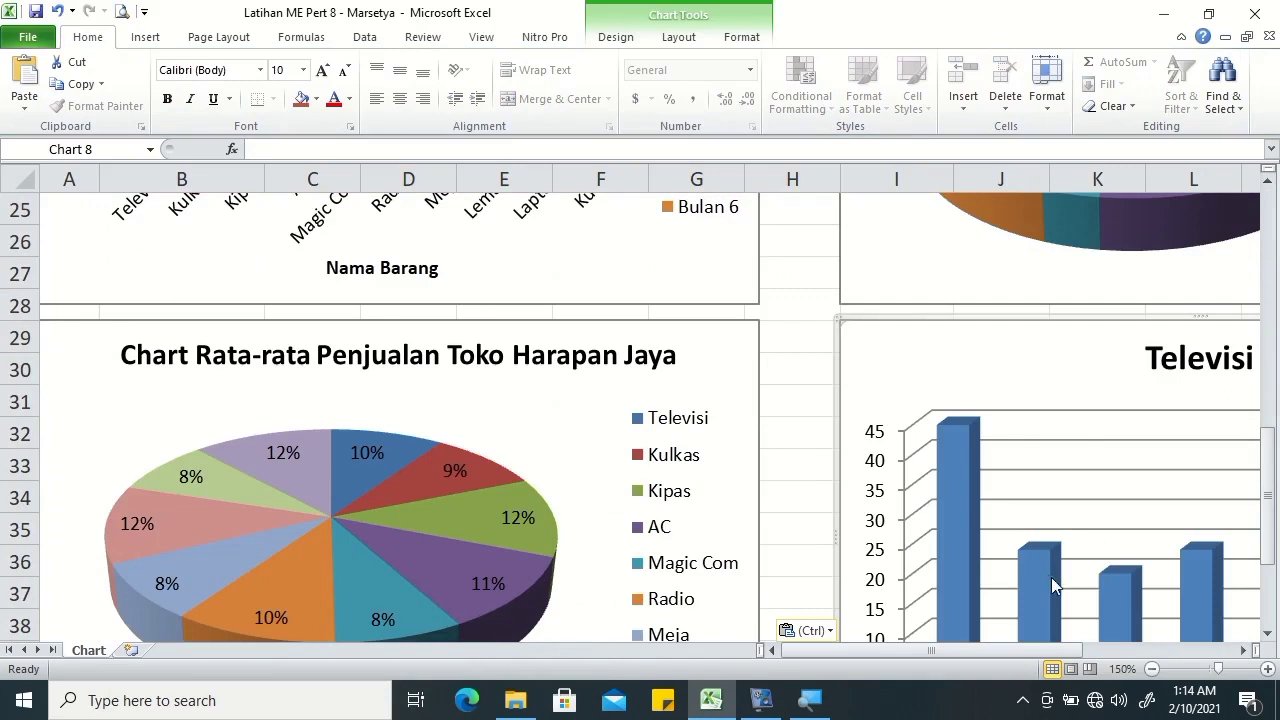
pyautogui.click(1245, 651)
pyautogui.click(1247, 652)
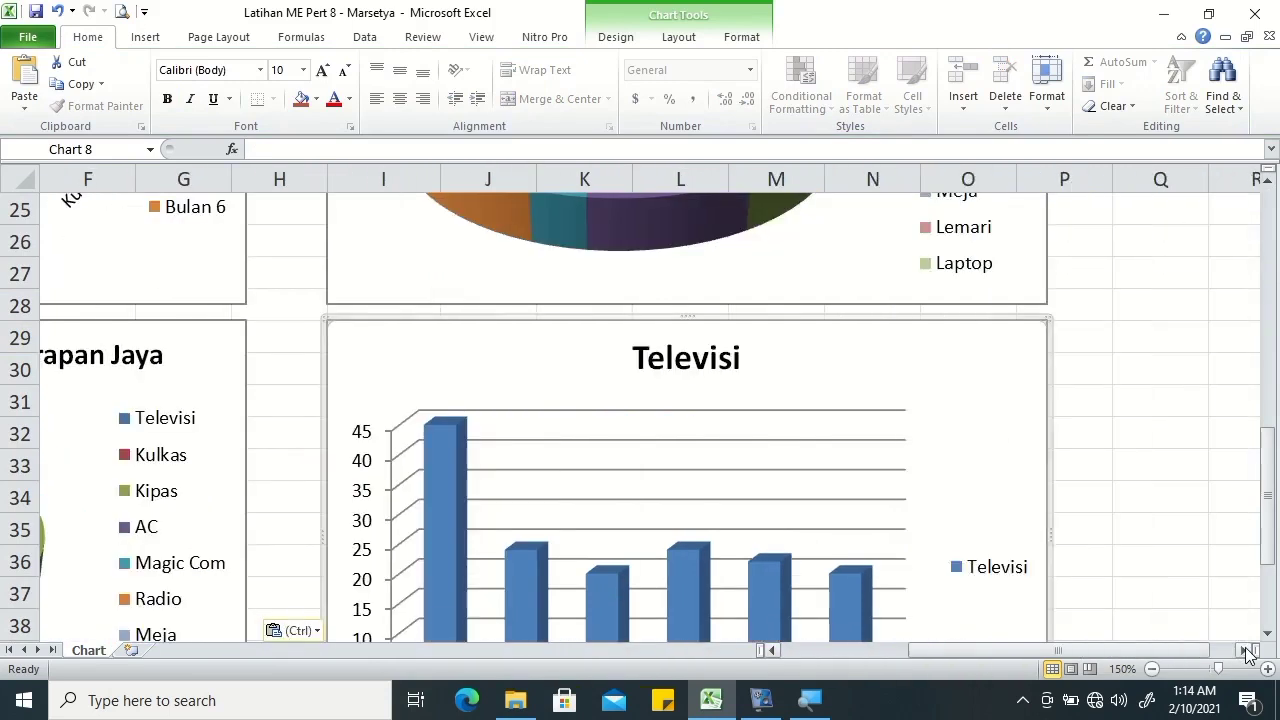
pyautogui.click(1268, 633)
pyautogui.click(1268, 635)
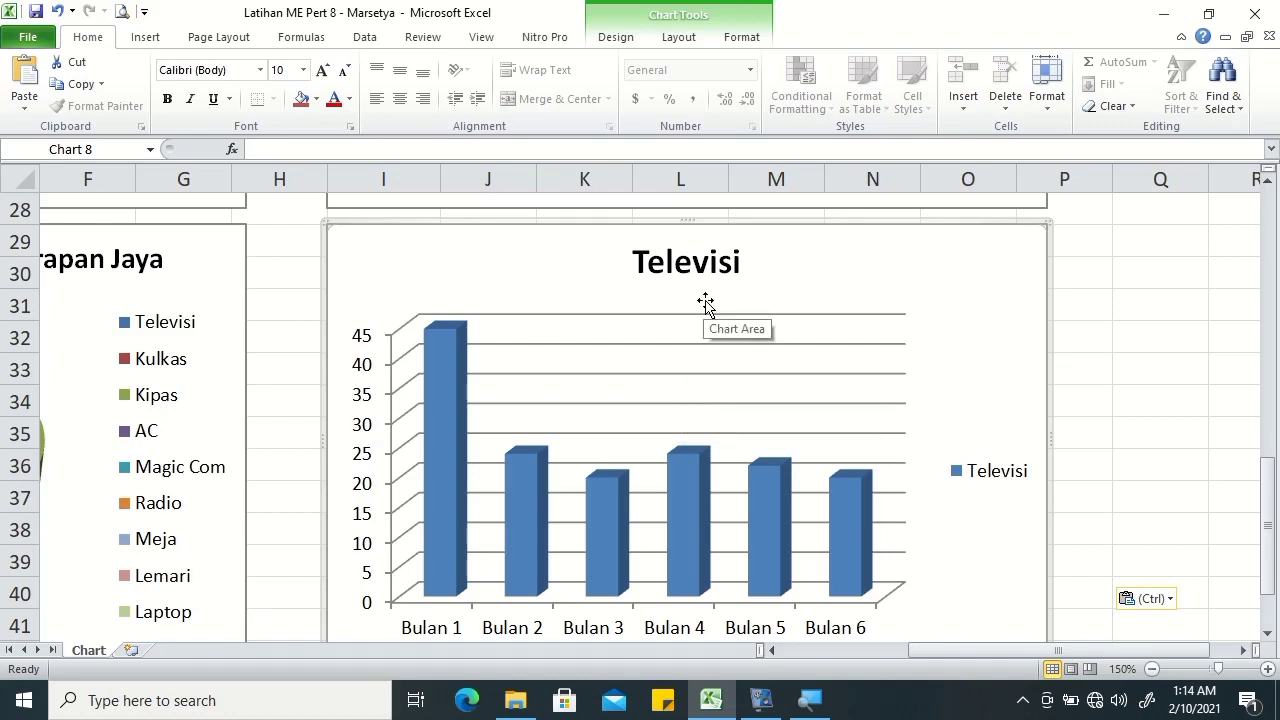
# Change the Televisi chart type to the first plain Line subtype.
pyautogui.rightClick(706, 305)
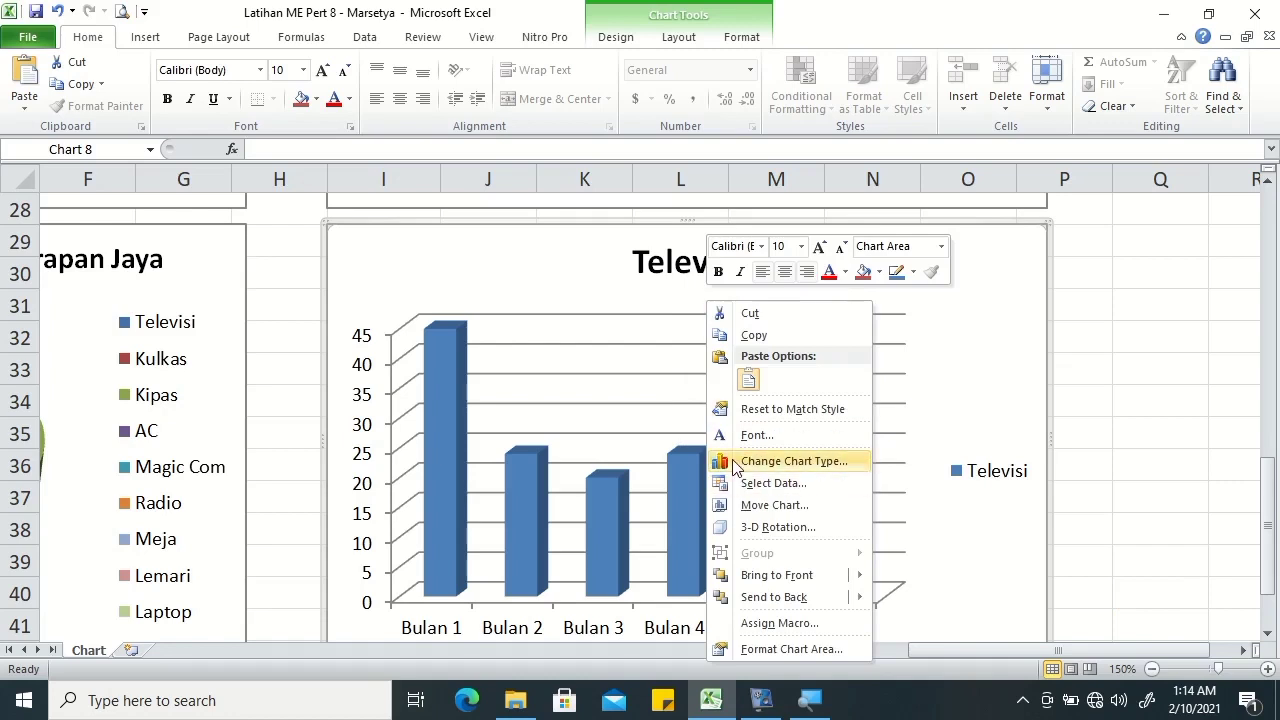
pyautogui.click(634, 317)
pyautogui.click(617, 38)
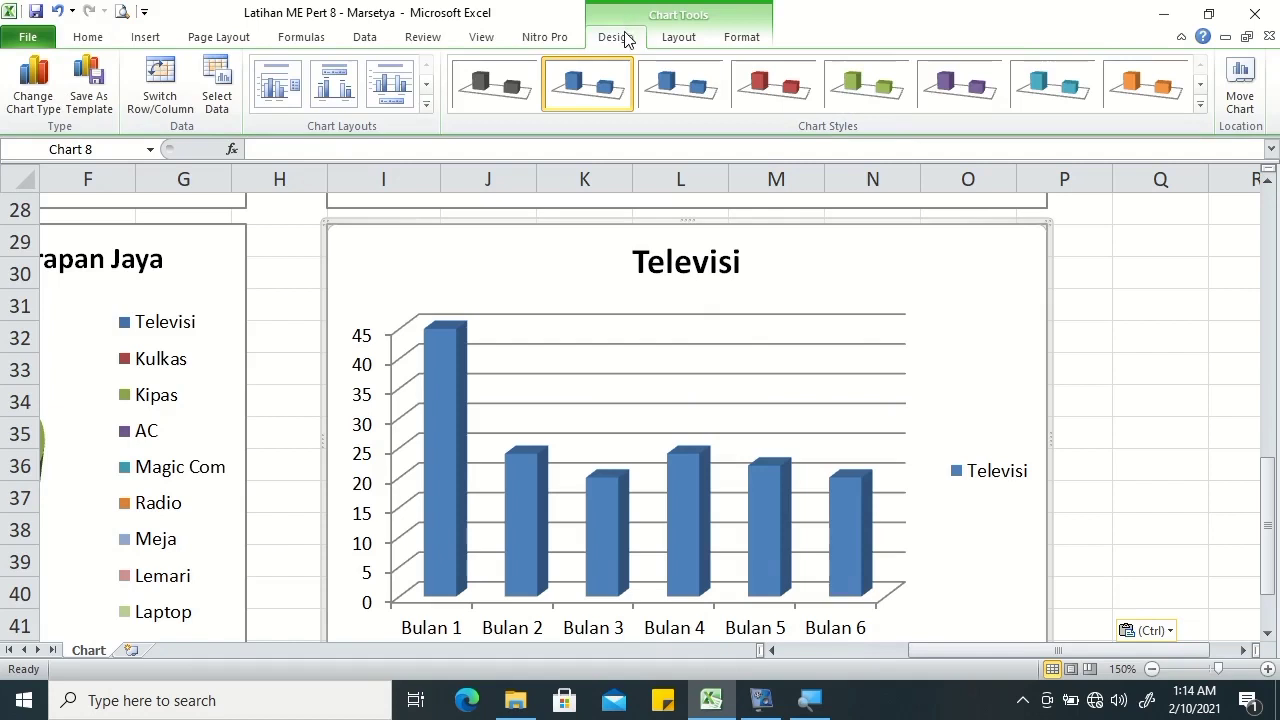
pyautogui.click(30, 100)
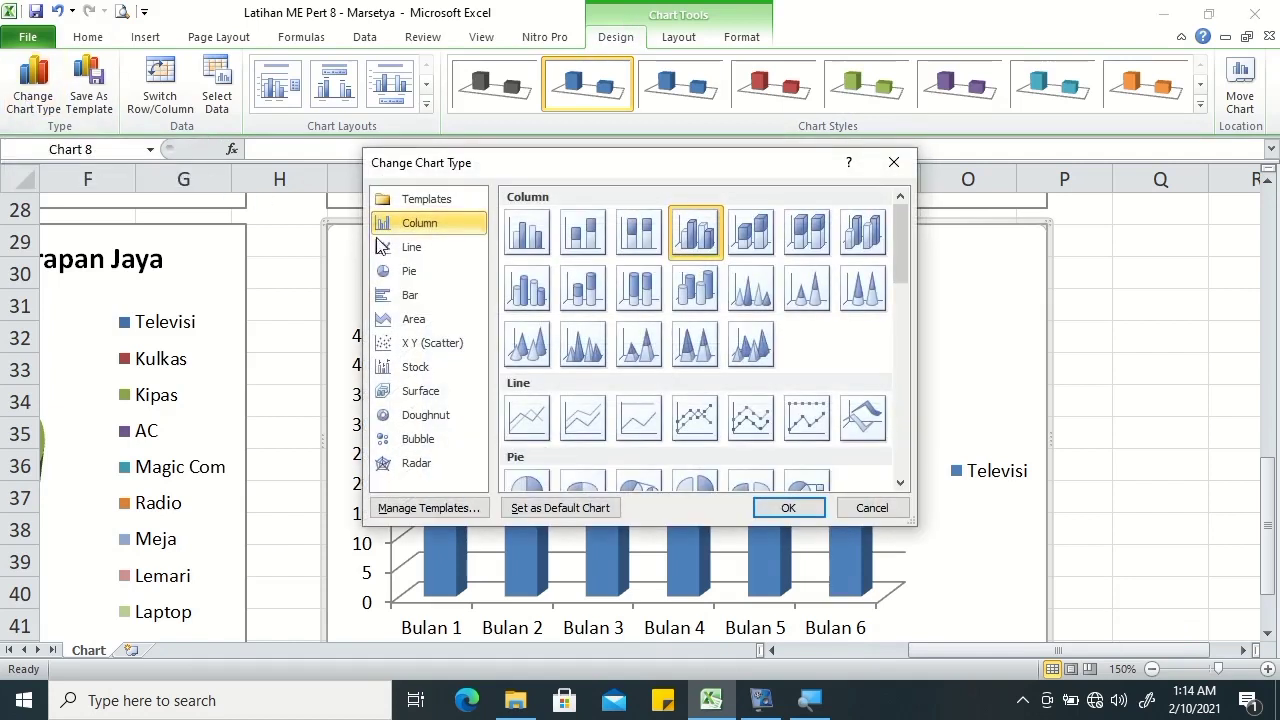
pyautogui.click(410, 250)
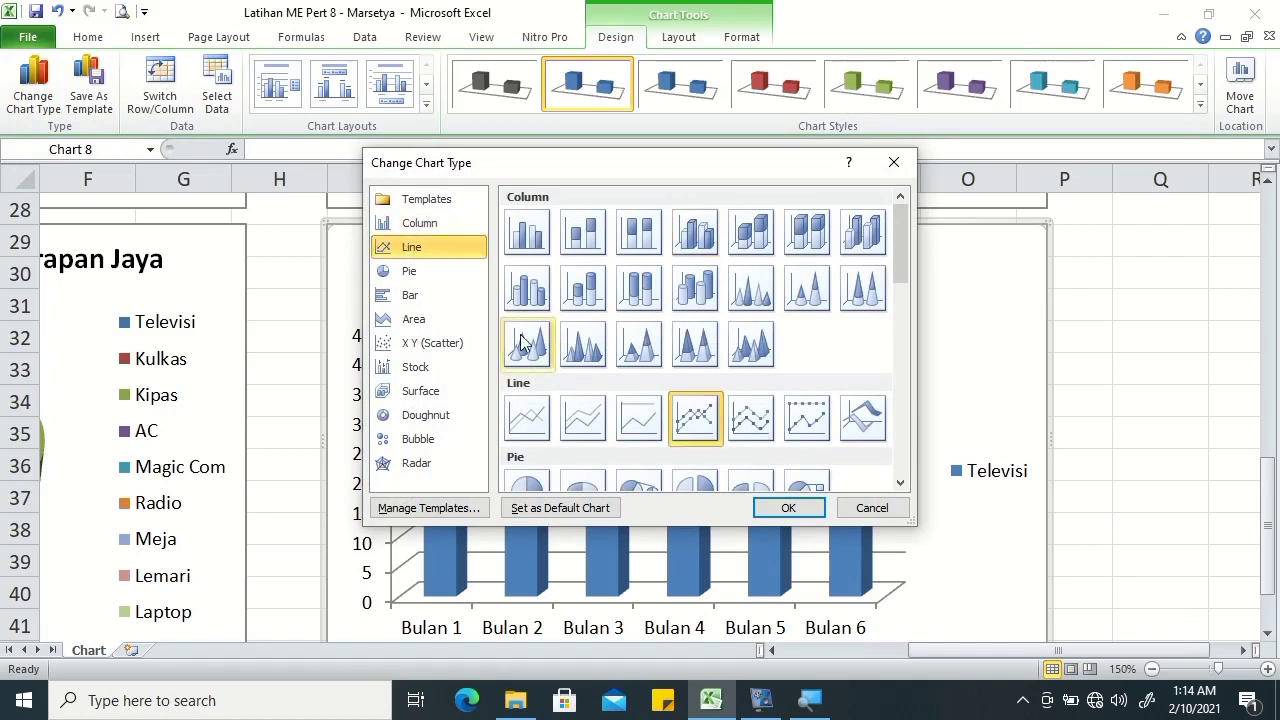
pyautogui.click(528, 426)
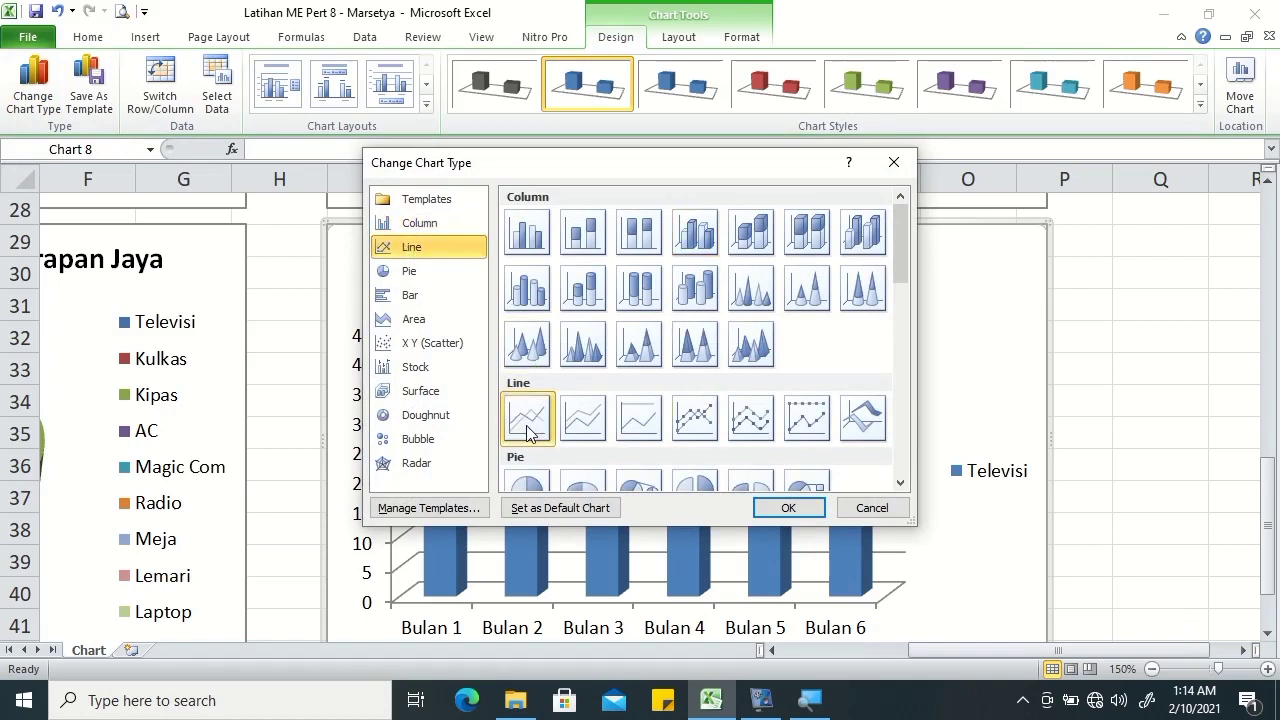
pyautogui.click(795, 511)
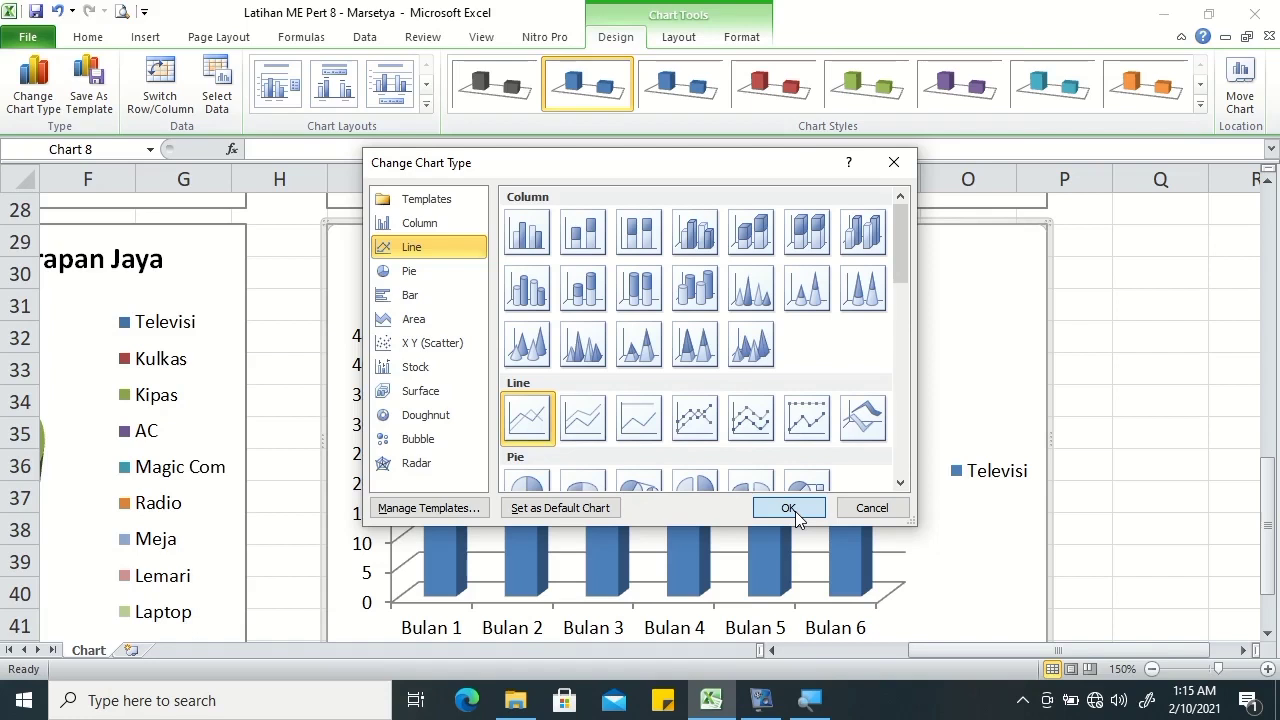
pyautogui.click(790, 509)
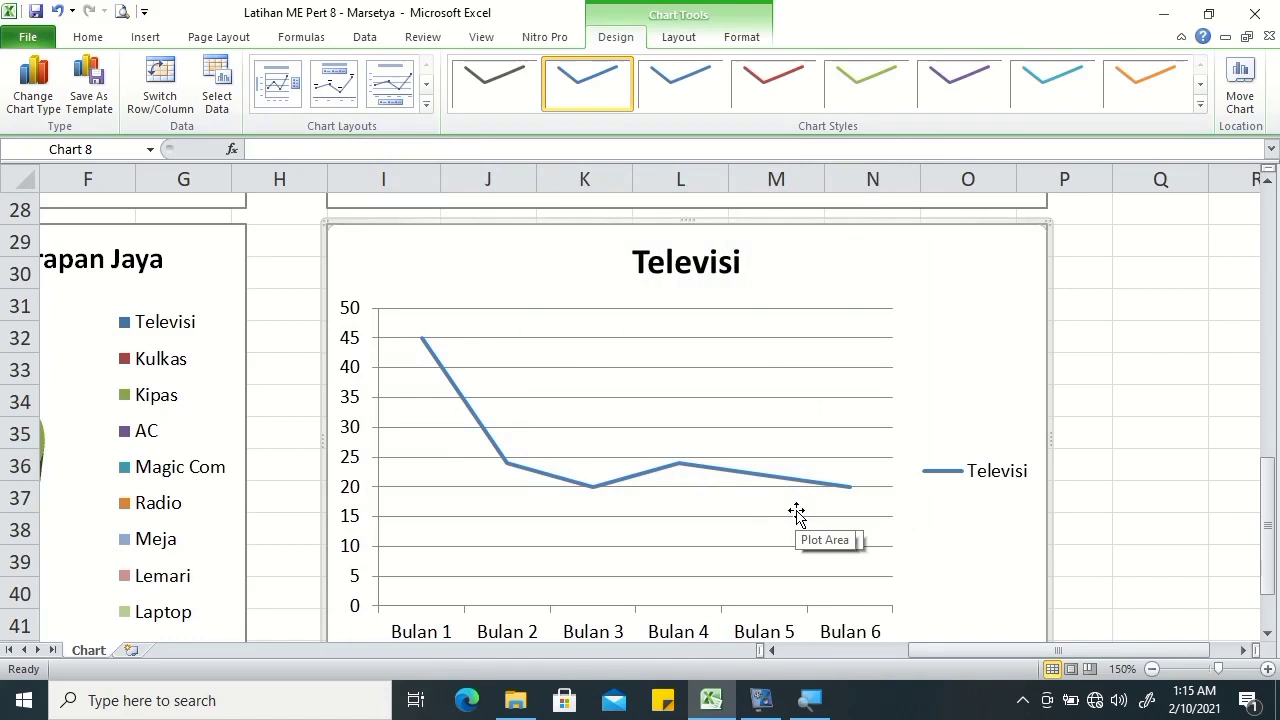
# Prefix the chart title with 'Chart Penjualan Barang' so it reads 'Chart Penjualan Barang Televisi'.
pyautogui.click(630, 264)
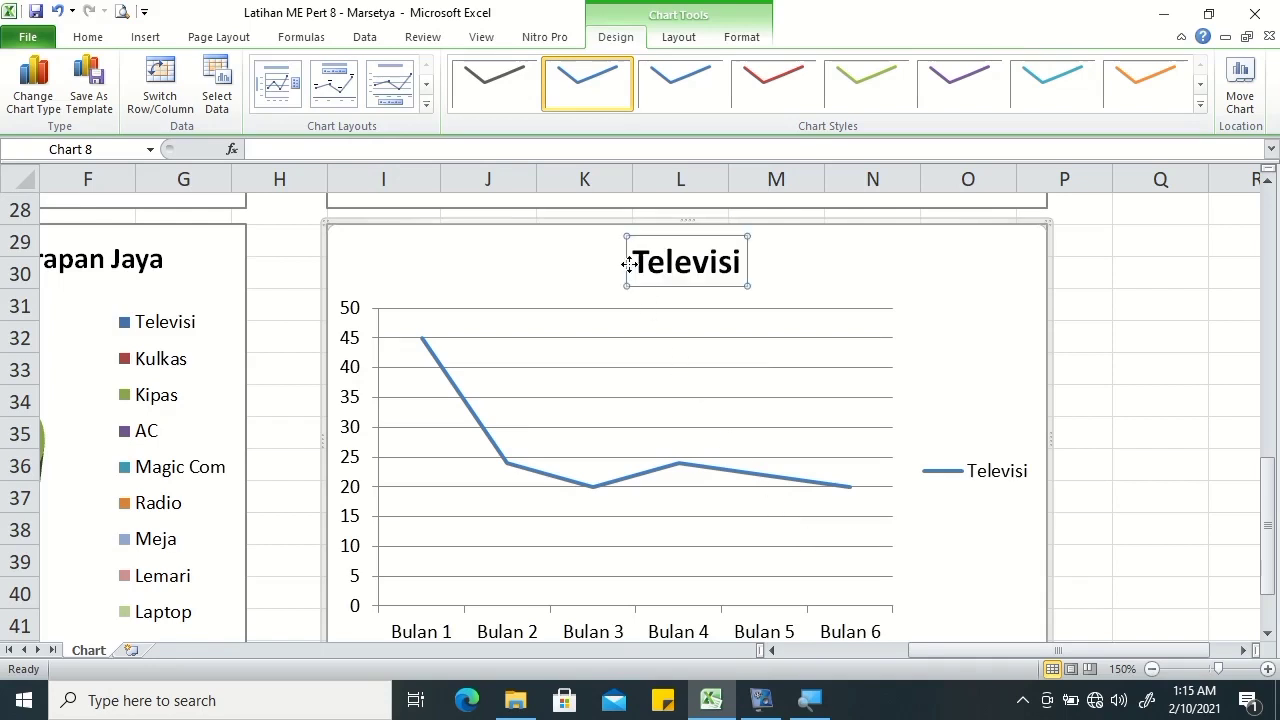
pyautogui.write('Chart Penjualan Barang')
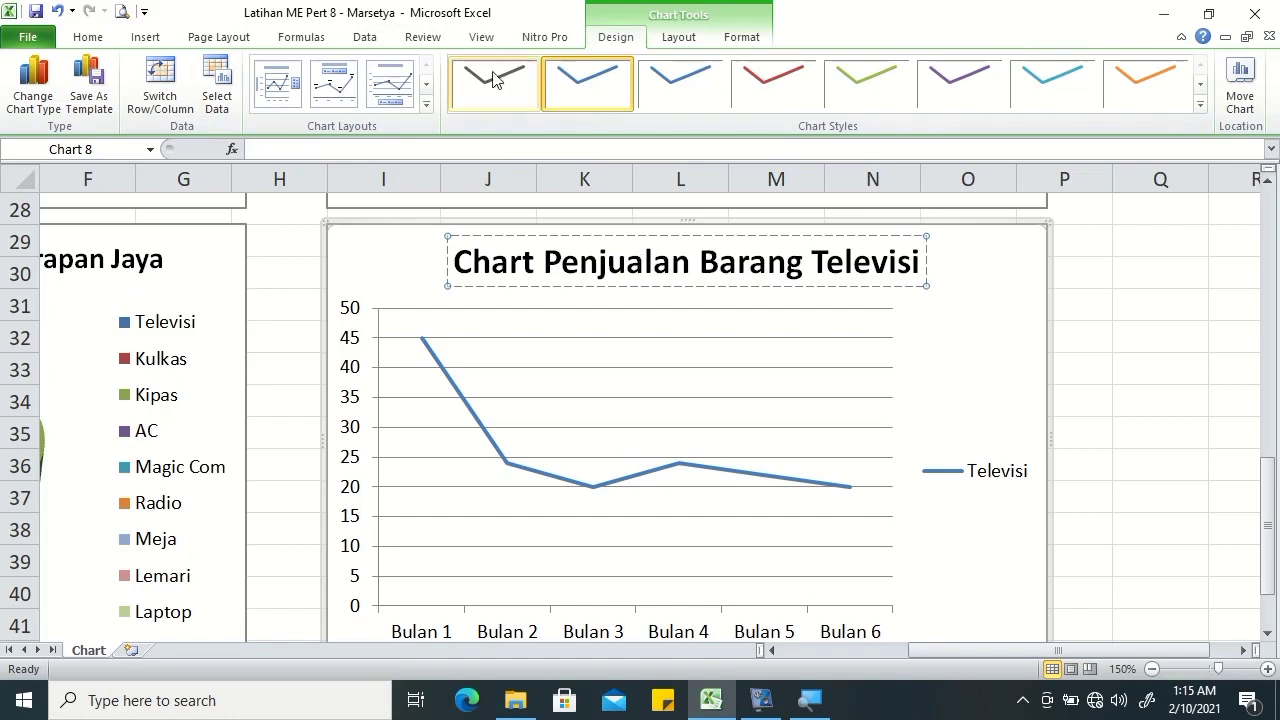
# Apply a chart layout that adds axis title placeholders to the Televisi line chart.
pyautogui.click(426, 104)
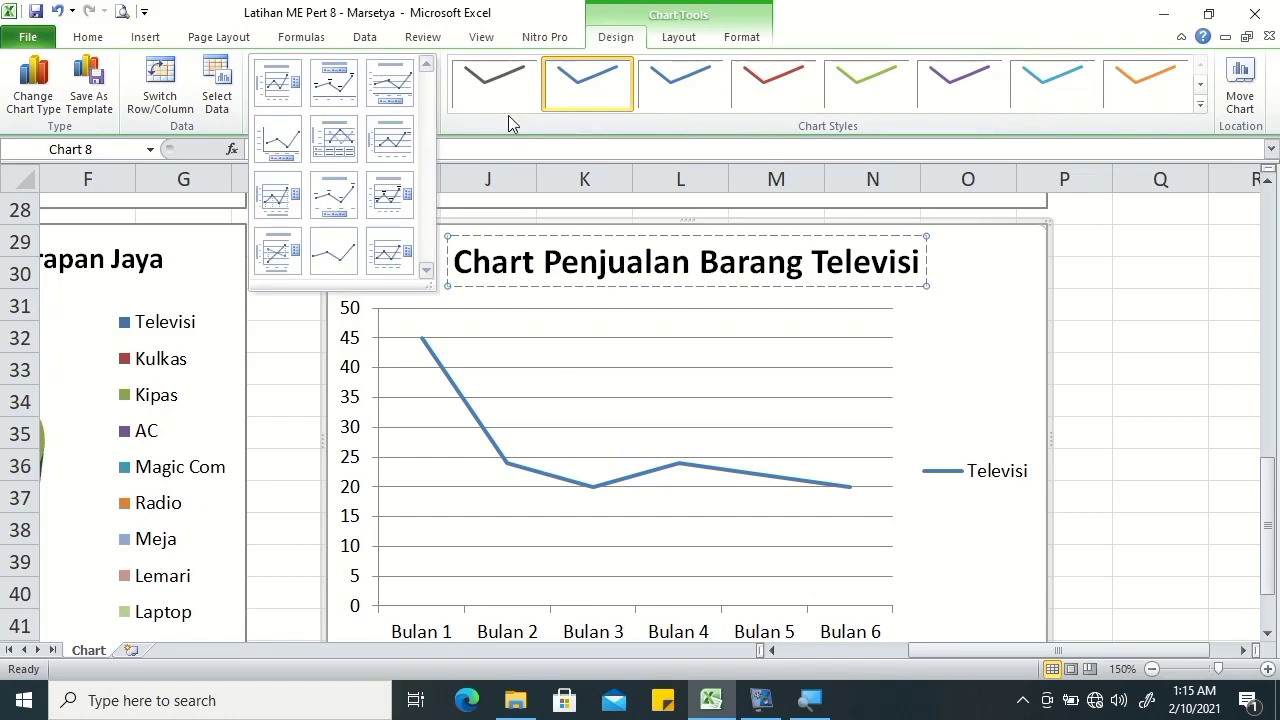
pyautogui.click(265, 252)
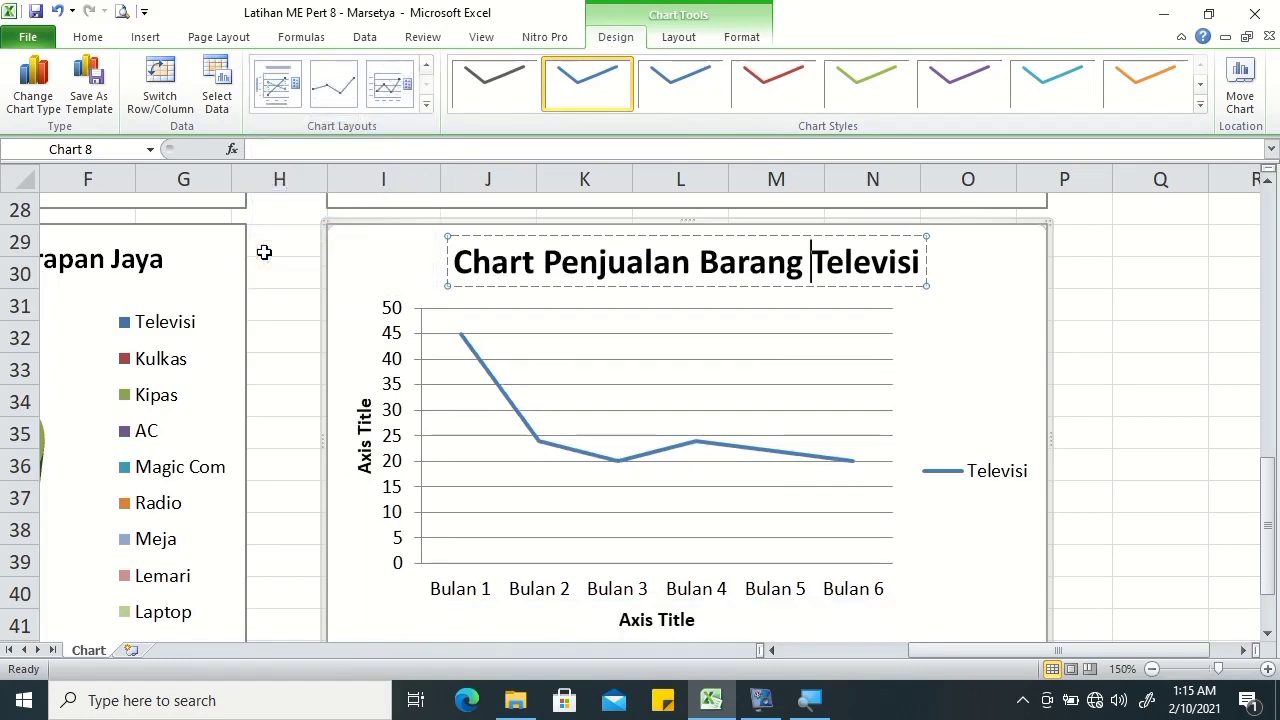
pyautogui.click(426, 104)
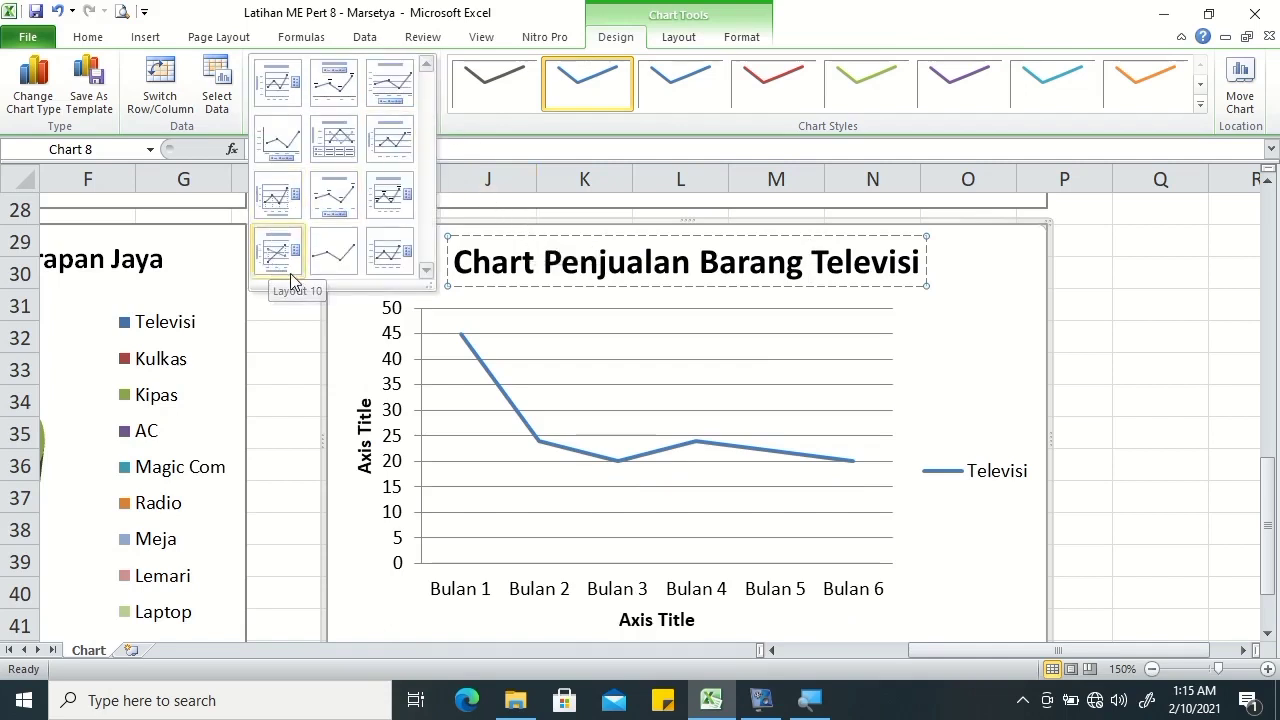
pyautogui.click(366, 420)
pyautogui.doubleClick(366, 420)
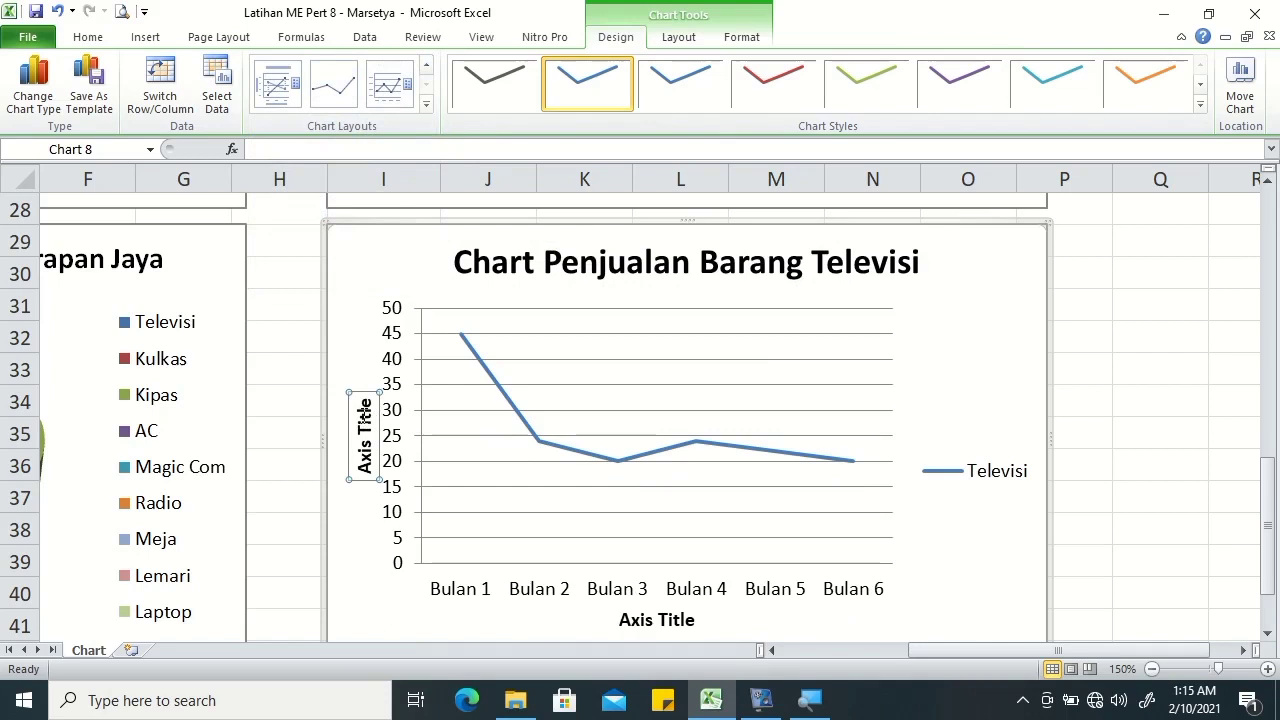
pyautogui.click(812, 589)
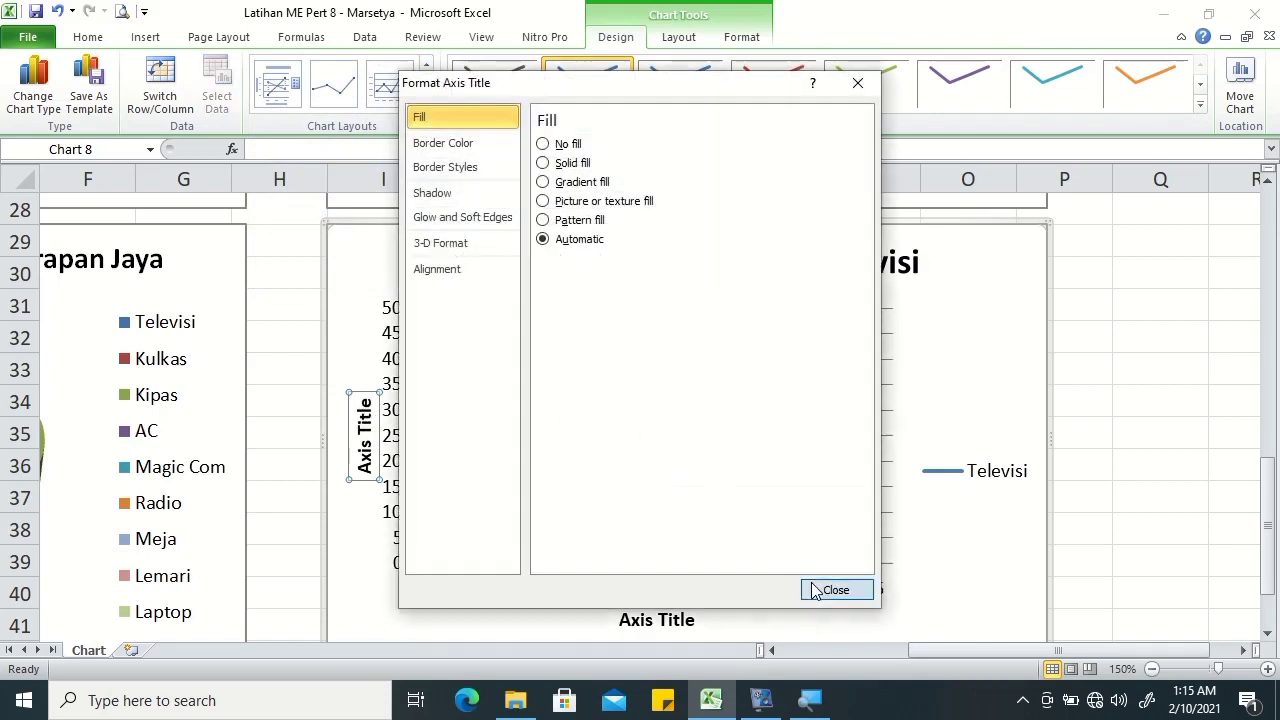
# Title the vertical axis 'Jumlah' and the horizontal axis 'Nama Bulan'.
pyautogui.click(364, 408)
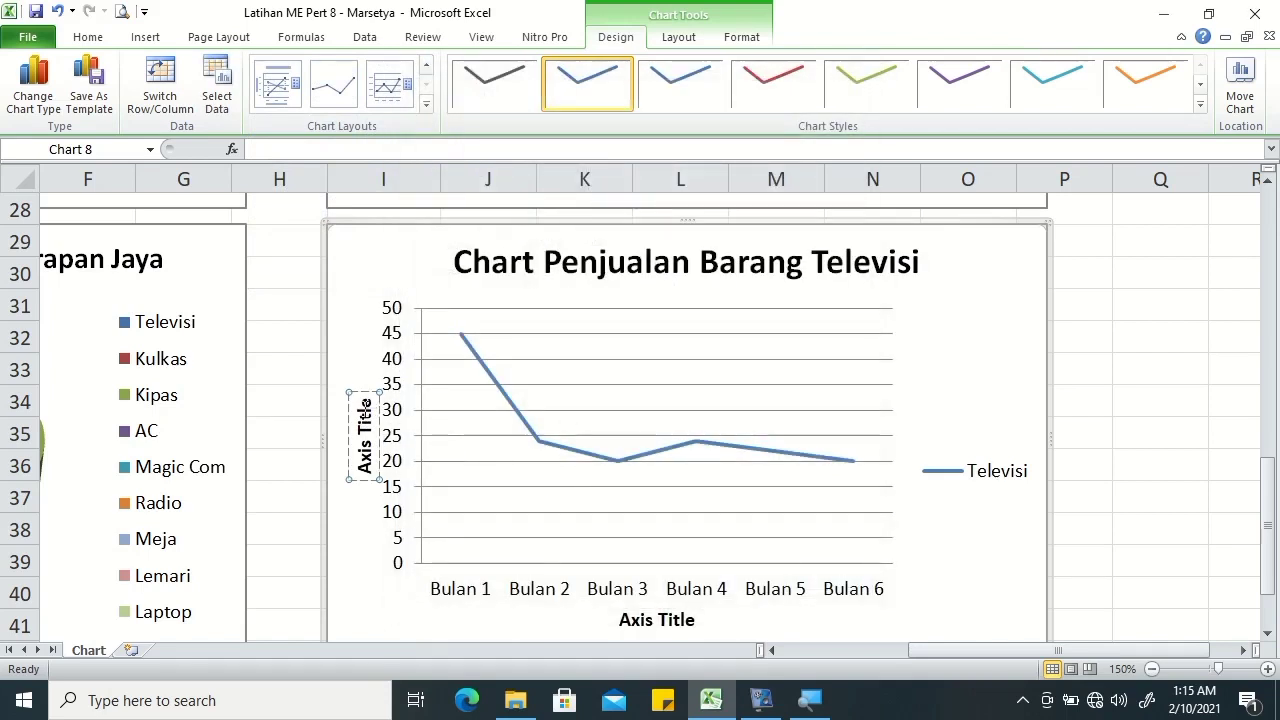
pyautogui.tripleClick(366, 410)
pyautogui.write('Jumlah')
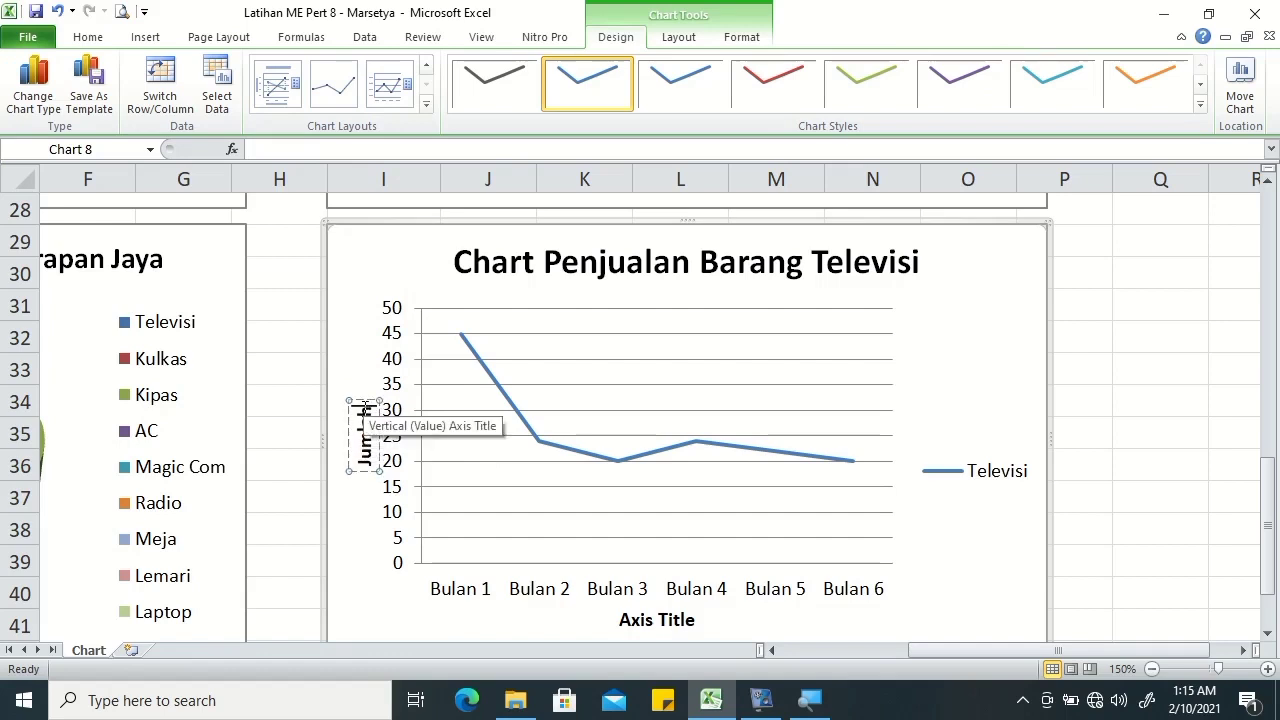
pyautogui.click(643, 620)
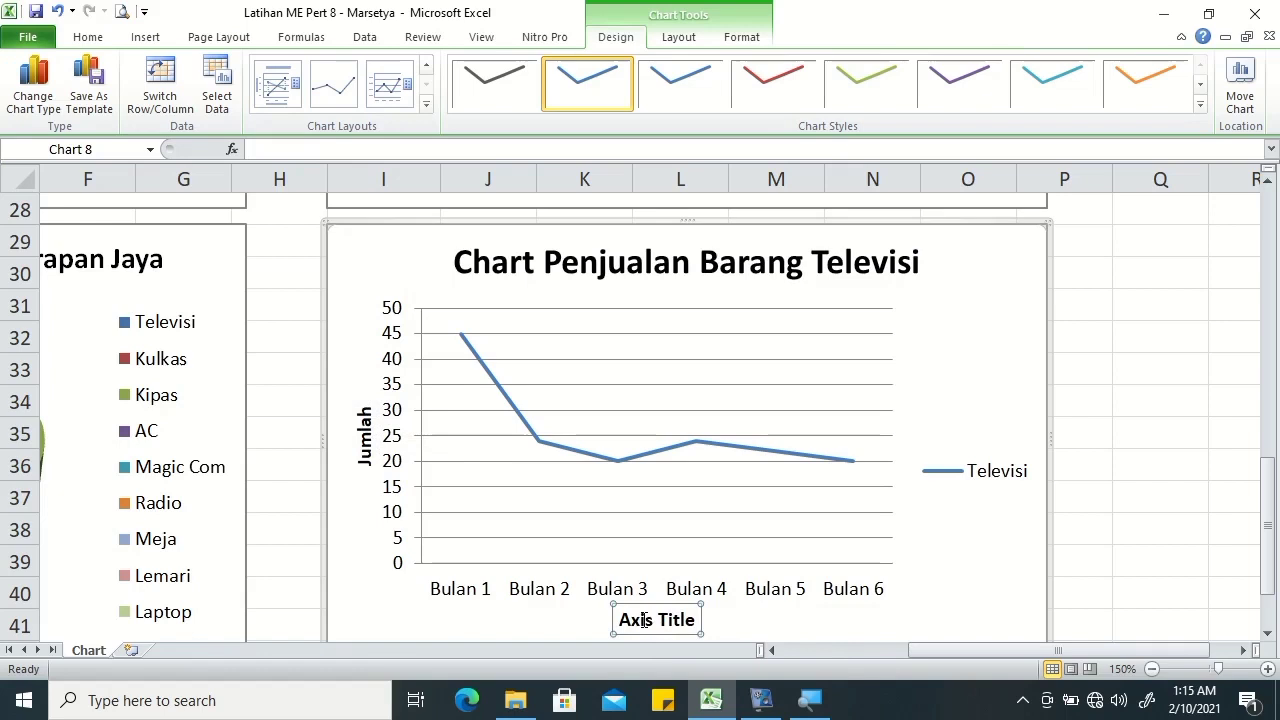
pyautogui.tripleClick(643, 620)
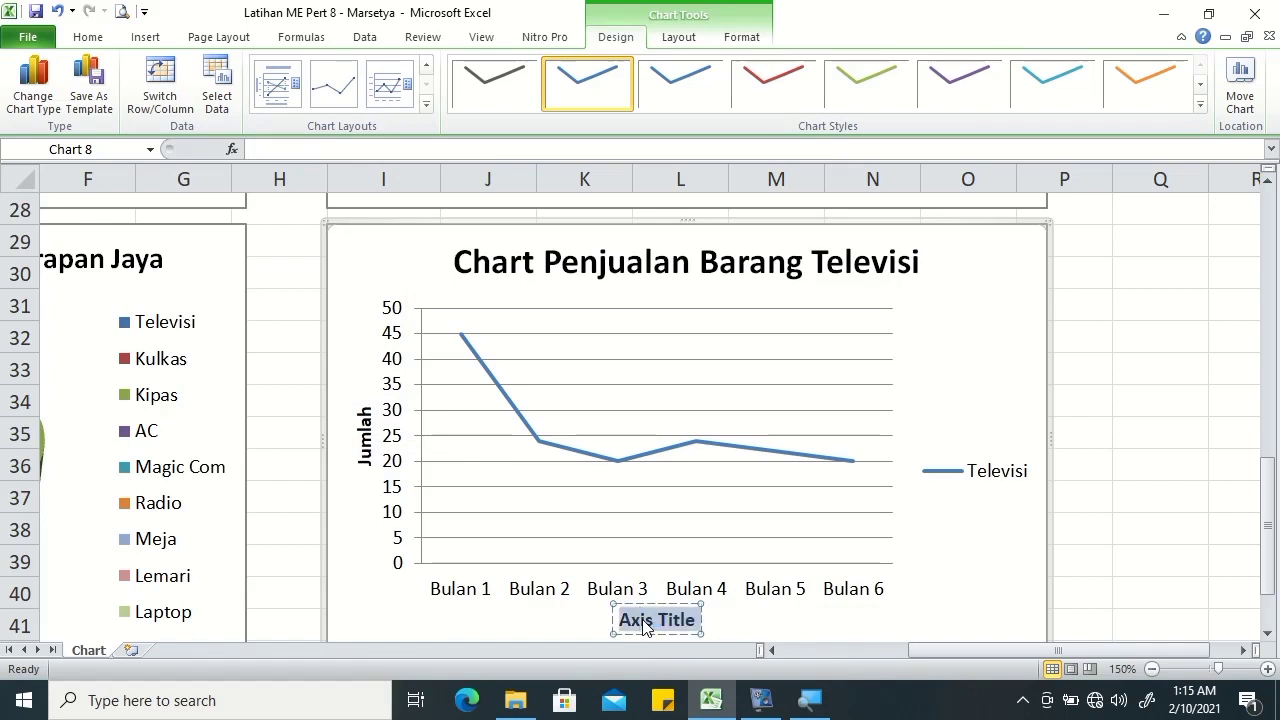
pyautogui.write('Nama Bu')
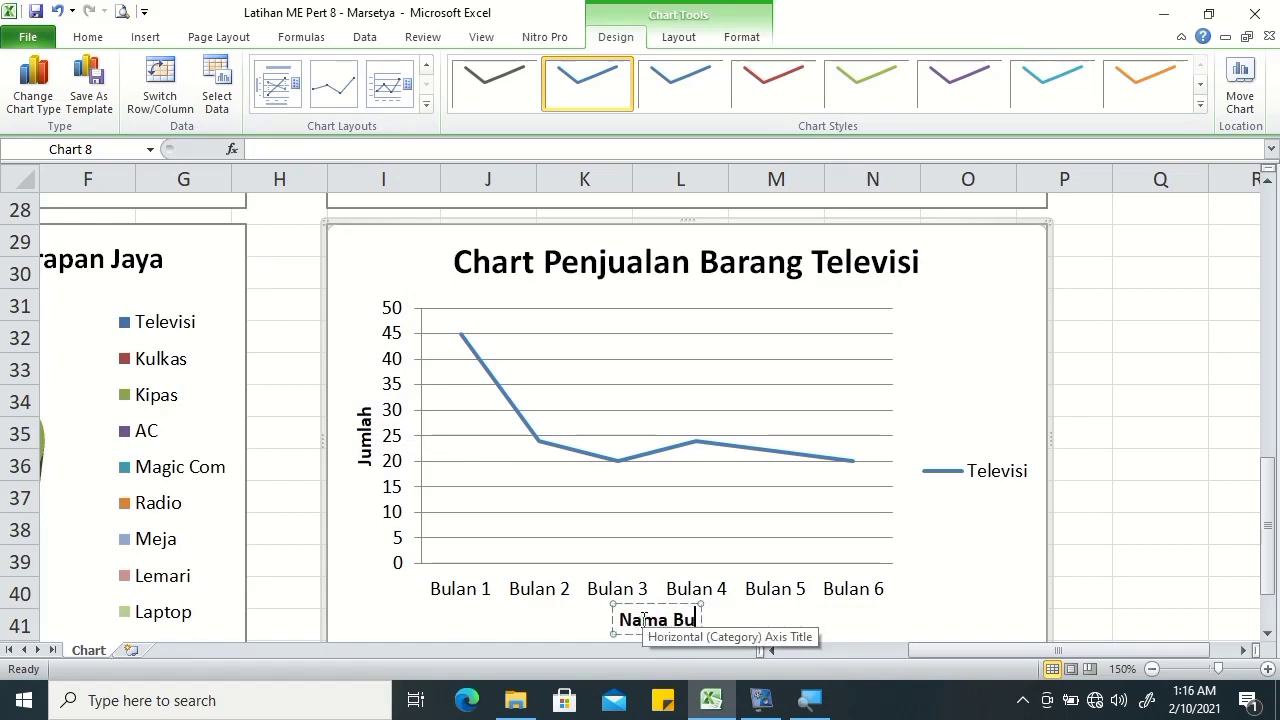
pyautogui.write('lan')
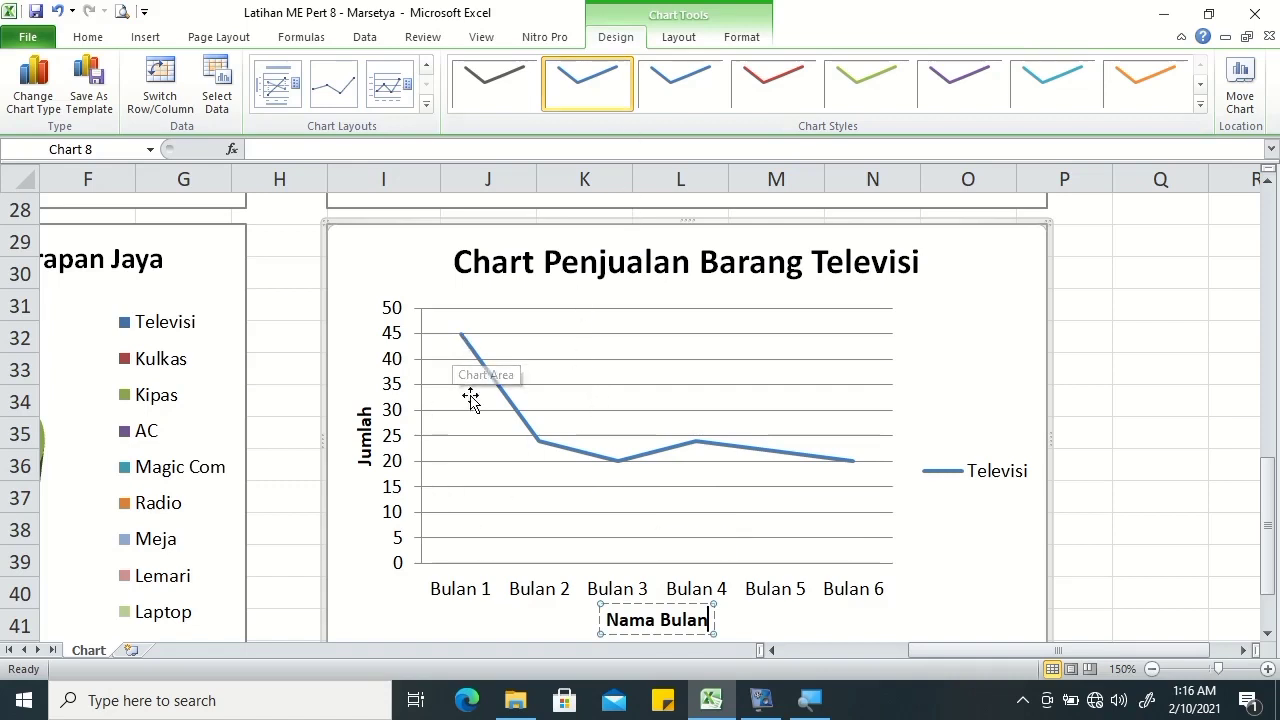
# Preview Center, Left and Right data label placements on the Televisi line.
pyautogui.click(693, 47)
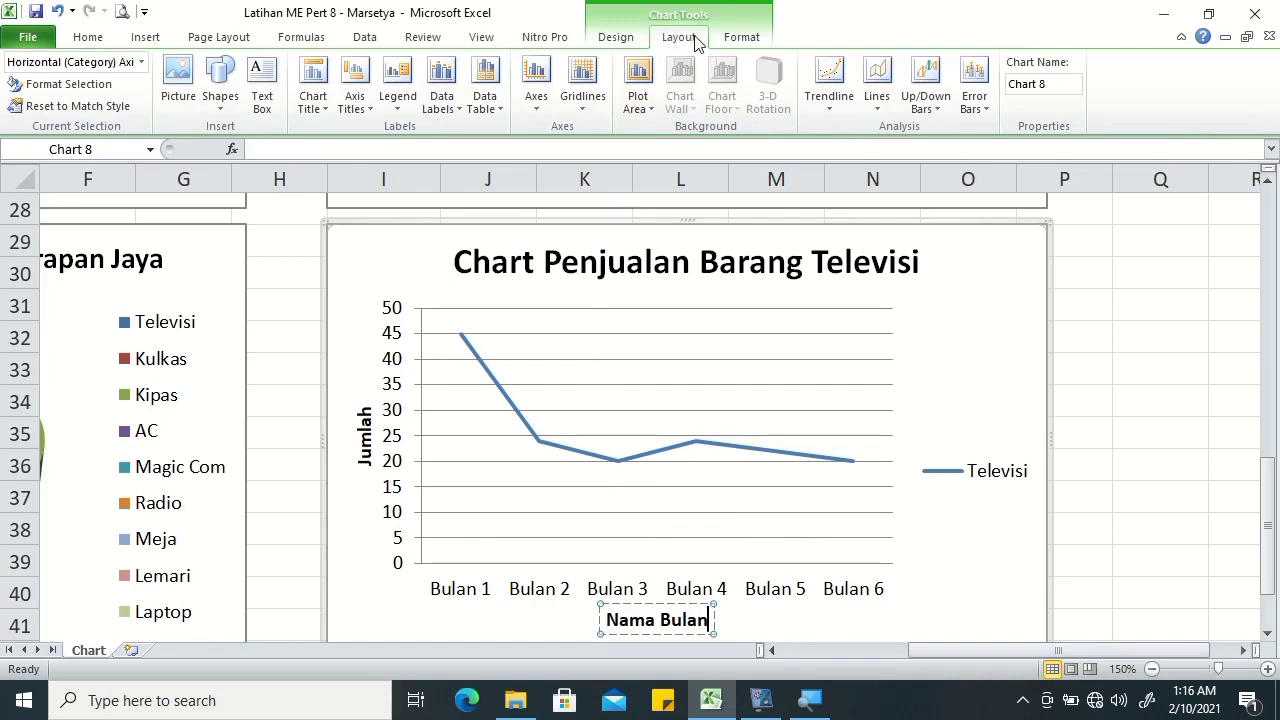
pyautogui.click(447, 103)
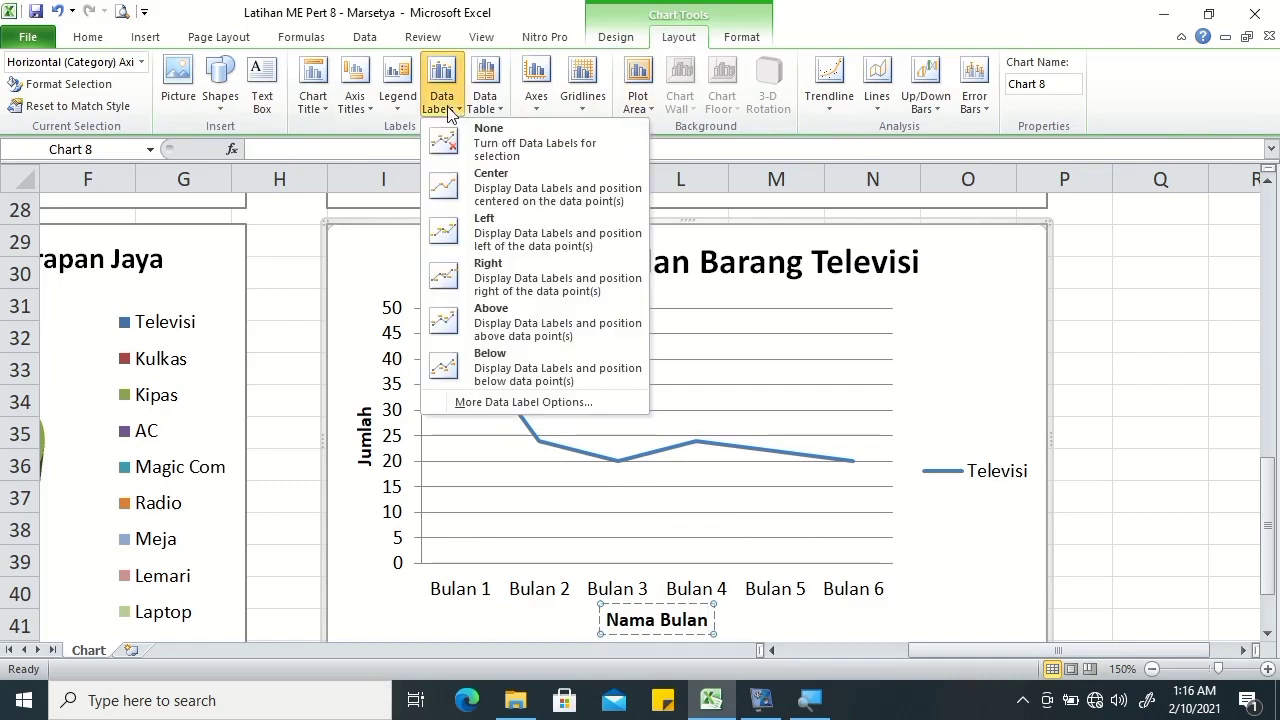
pyautogui.click(480, 192)
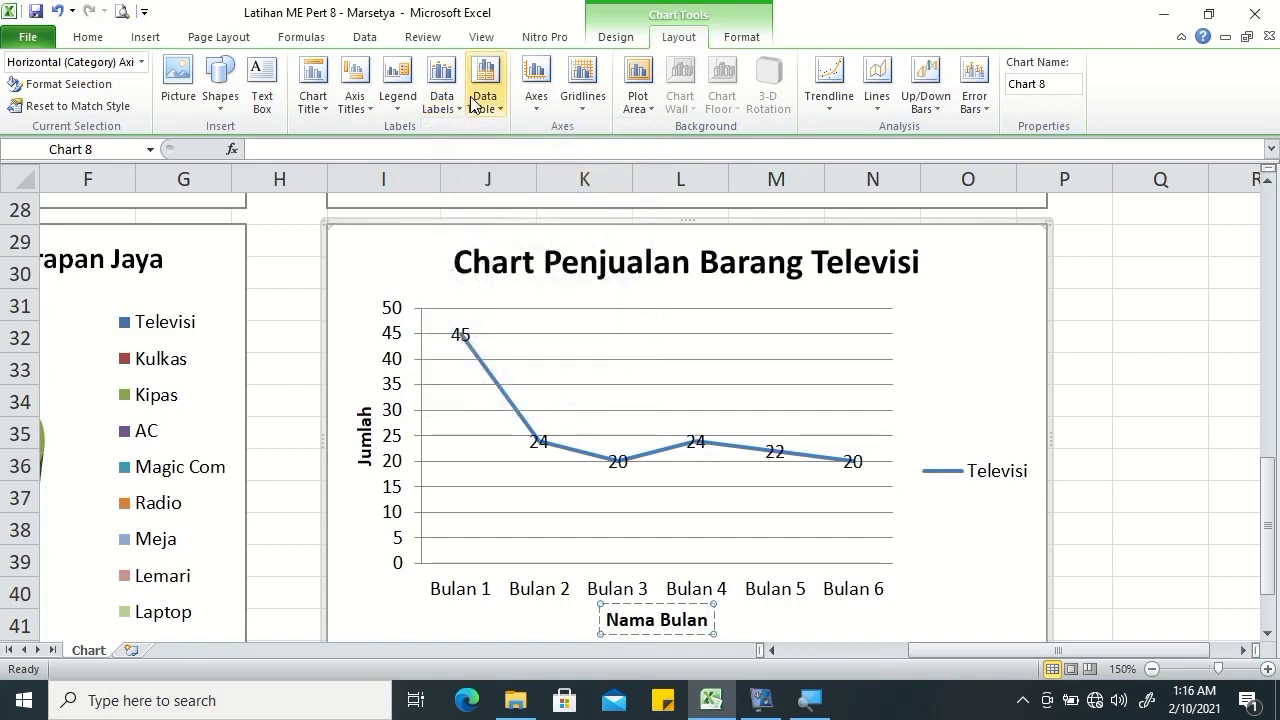
pyautogui.click(445, 112)
pyautogui.click(445, 232)
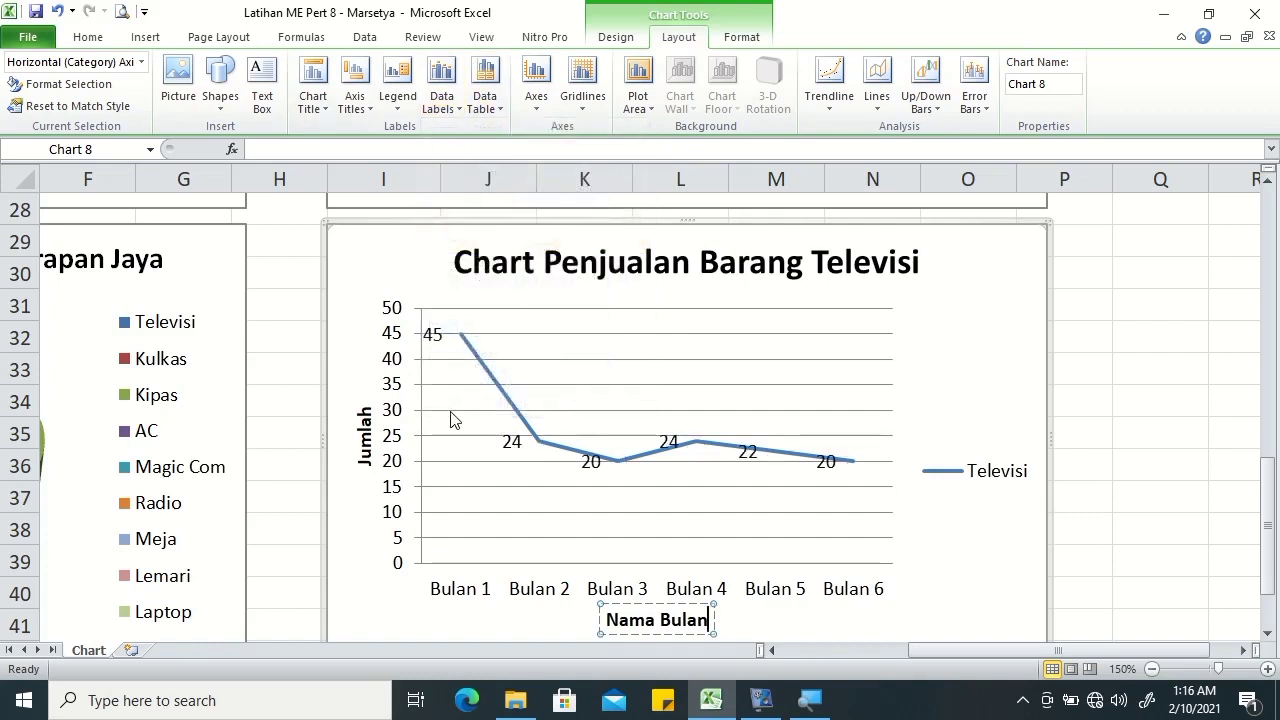
pyautogui.click(441, 100)
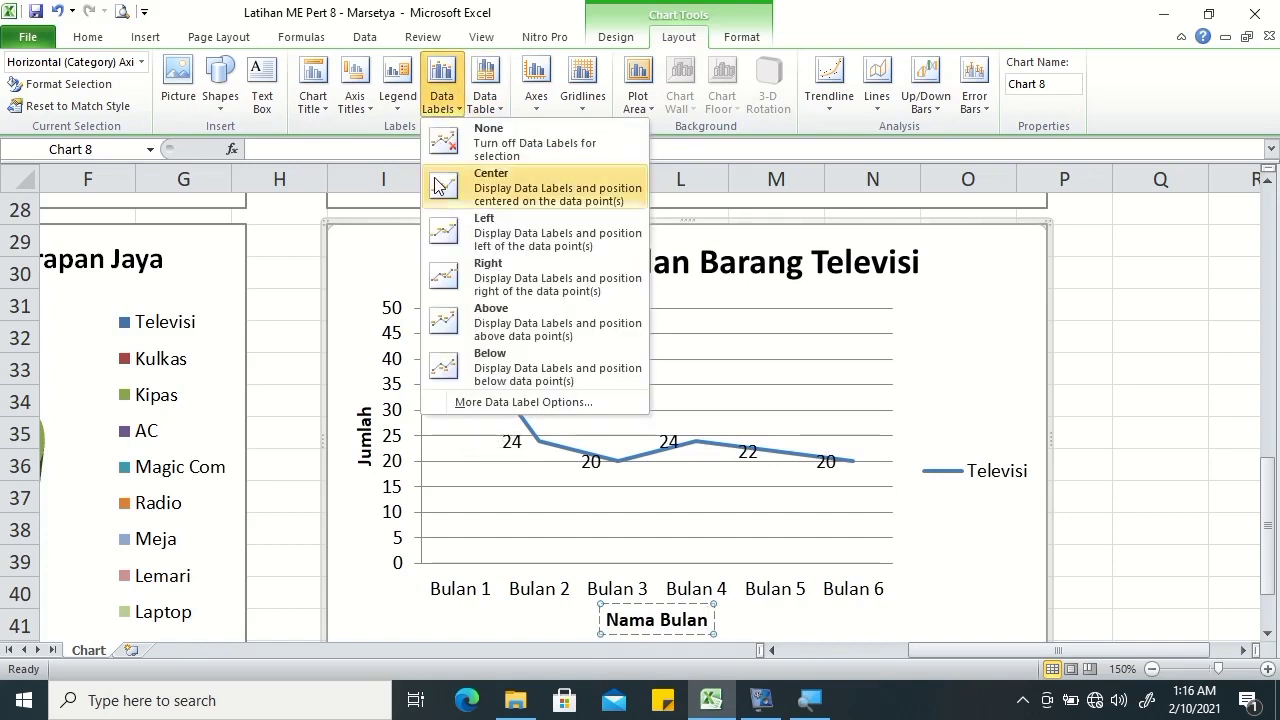
pyautogui.click(445, 272)
# Preview Above and Below label placements, then settle on Center labels.
pyautogui.click(441, 100)
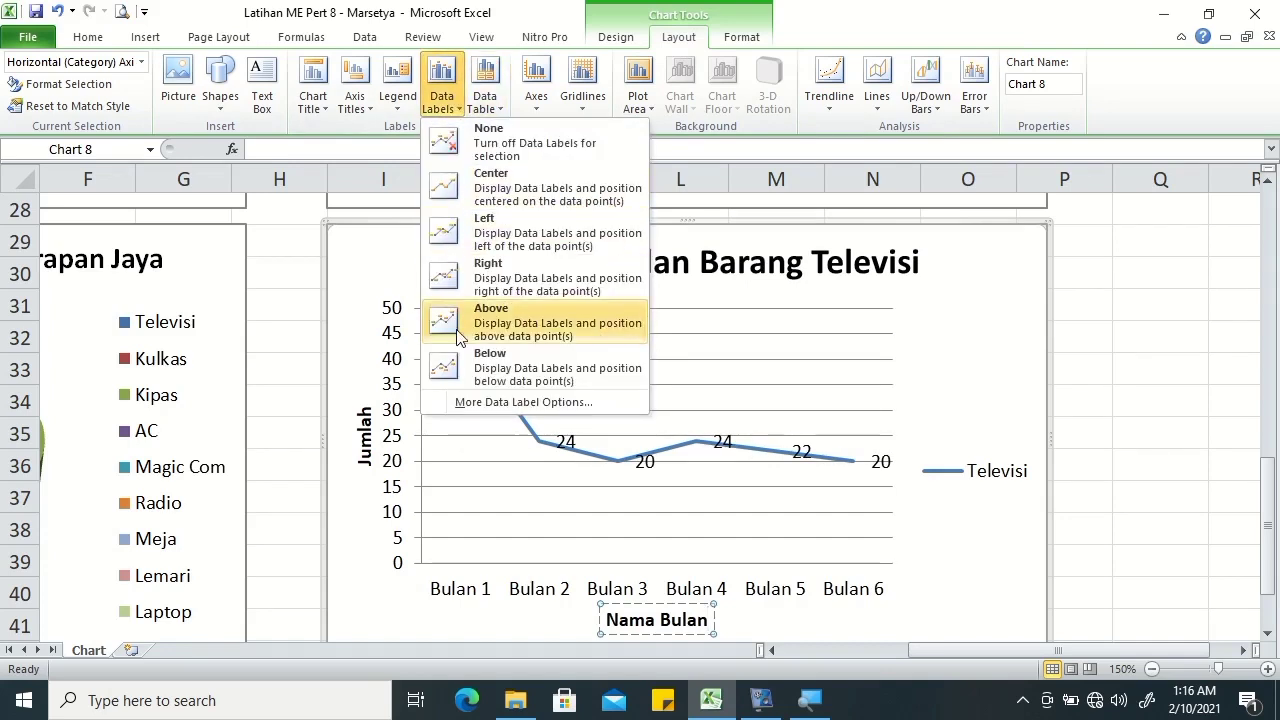
pyautogui.click(458, 336)
pyautogui.click(441, 100)
pyautogui.click(449, 367)
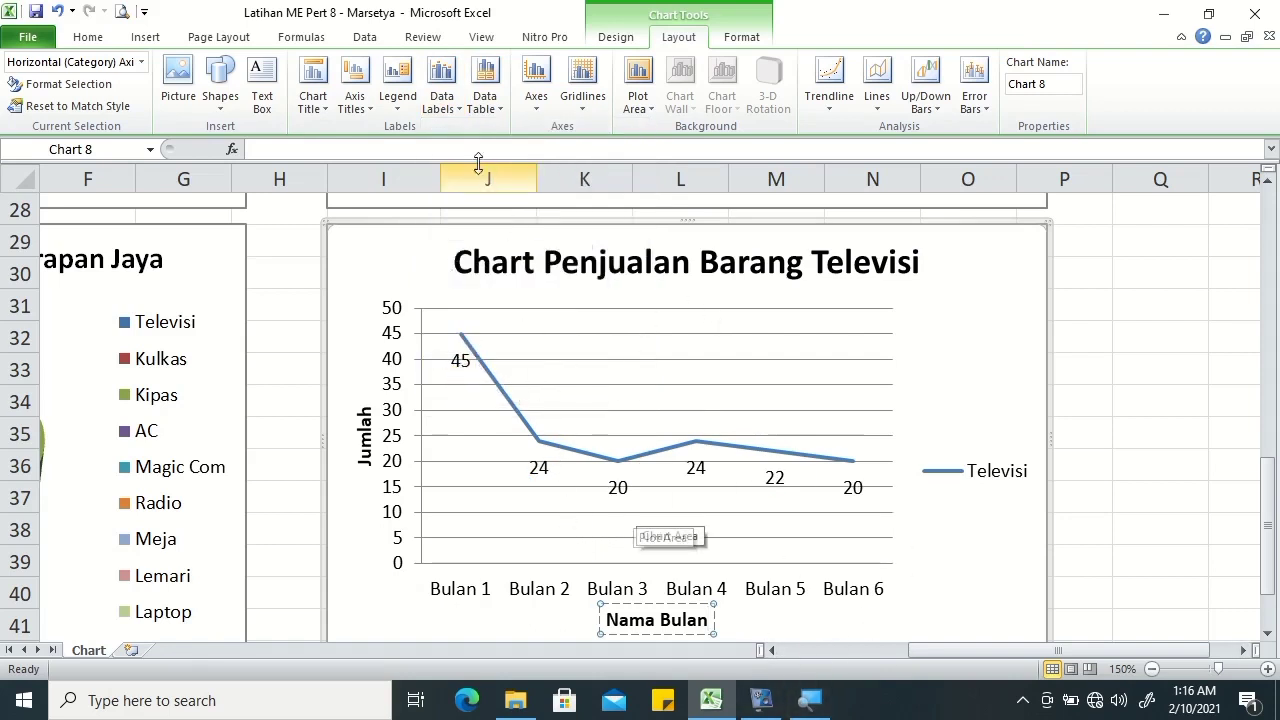
pyautogui.click(441, 100)
pyautogui.click(480, 178)
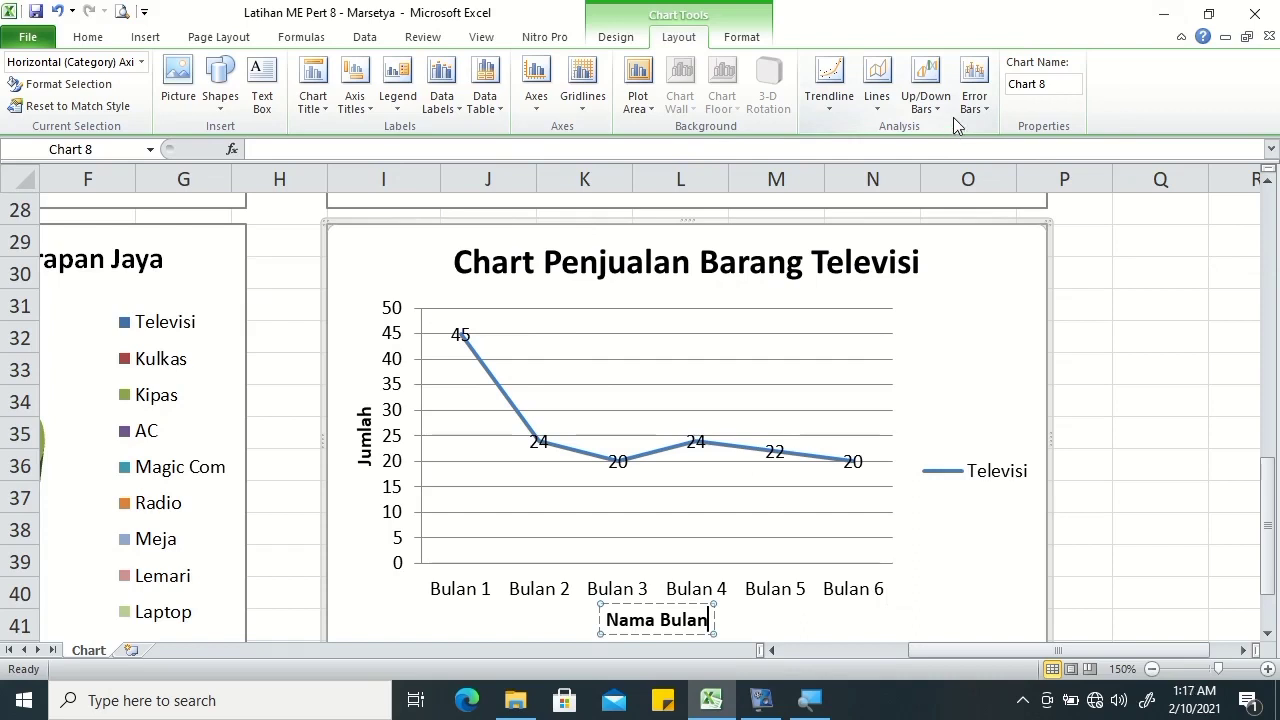
pyautogui.moveTo(1262, 474); pyautogui.dragTo(1256, 250)
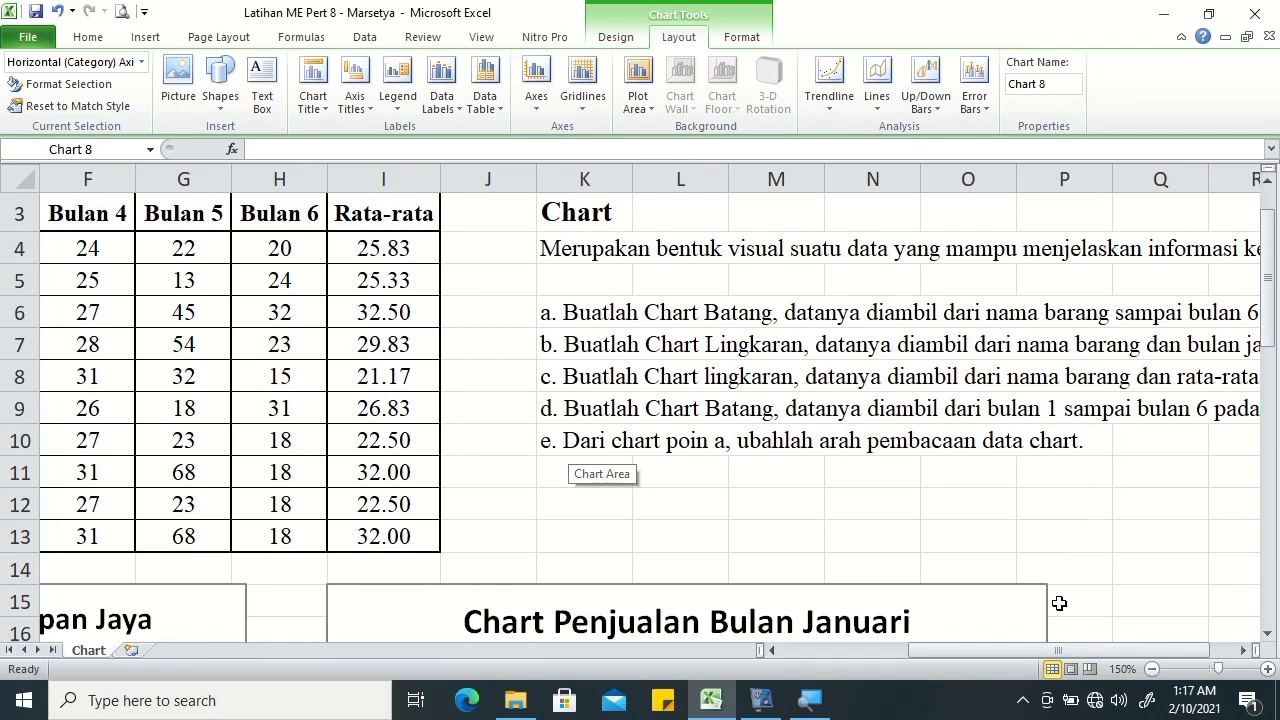
# Copy the Chart Data Penjualan Toko Harapan Jaya column chart and select cell A43 below the charts.
pyautogui.moveTo(1013, 651); pyautogui.dragTo(847, 659)
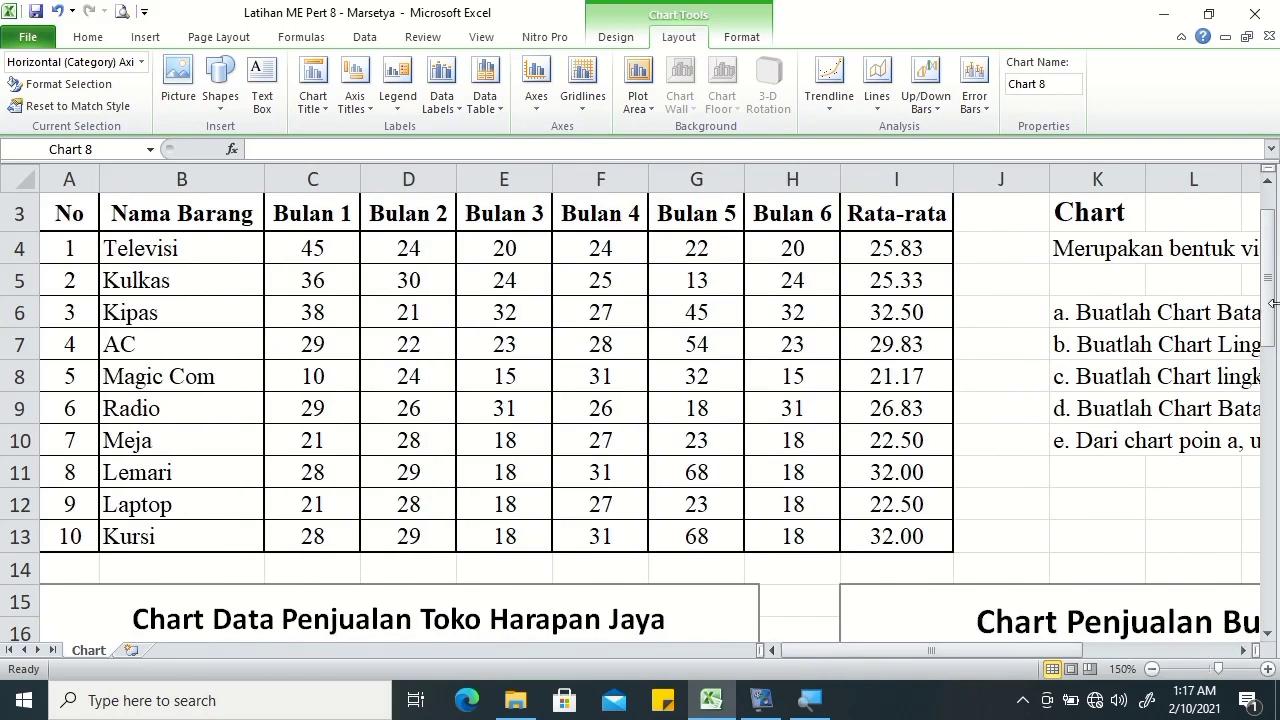
pyautogui.moveTo(1273, 303); pyautogui.dragTo(1272, 340)
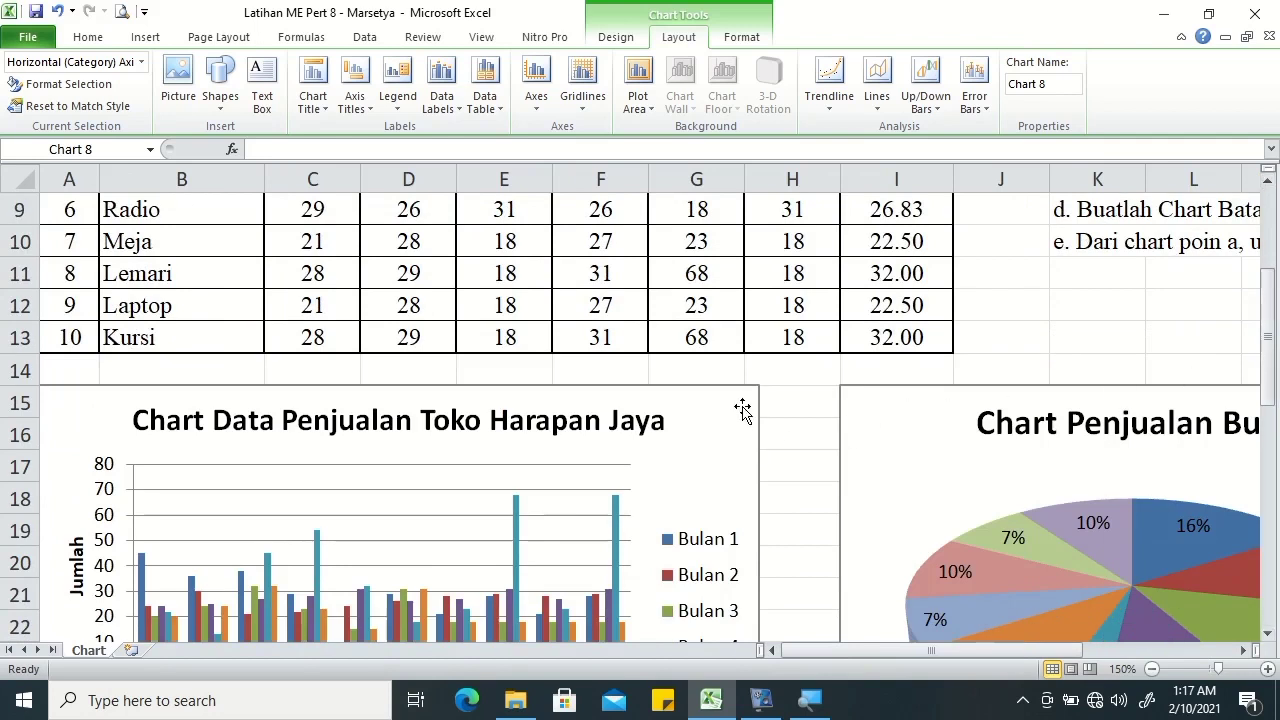
pyautogui.click(745, 405)
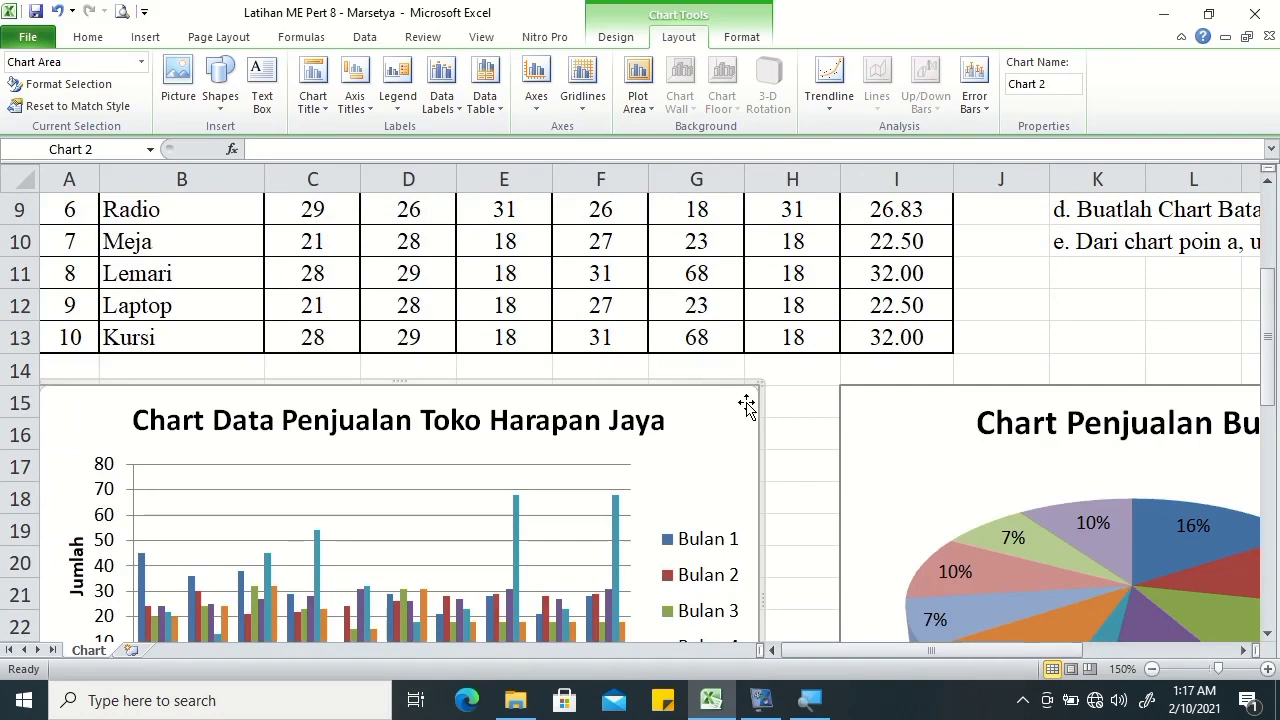
pyautogui.moveTo(1266, 331); pyautogui.dragTo(1257, 621)
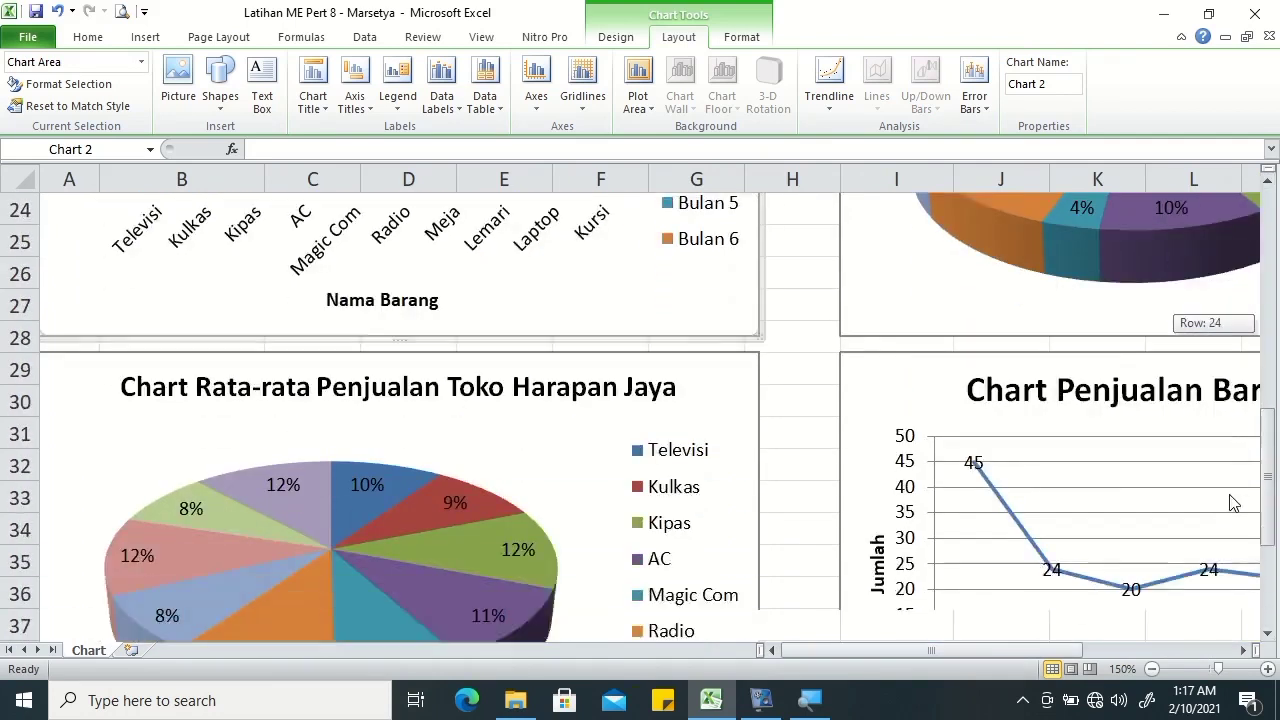
pyautogui.scroll(-1, 1257, 621)
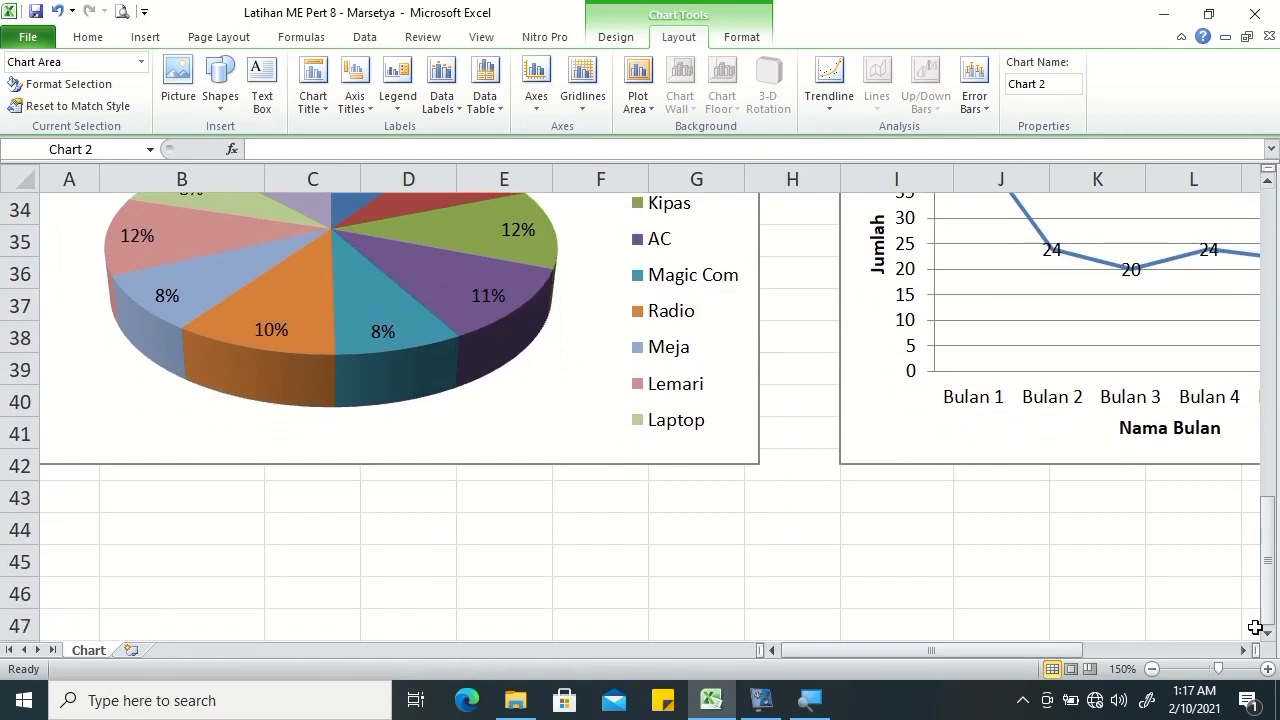
pyautogui.click(89, 502)
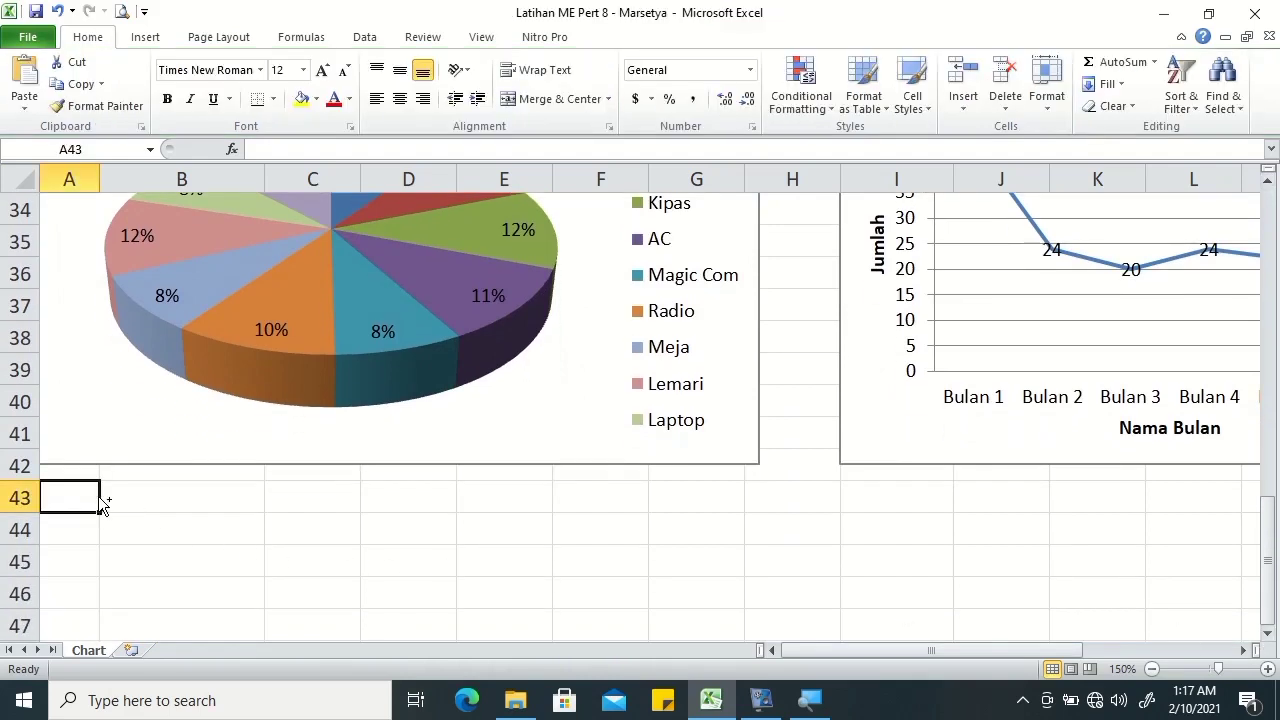
# Paste the copied column chart at cell A43.
pyautogui.hotkey('ctrl', 'v')
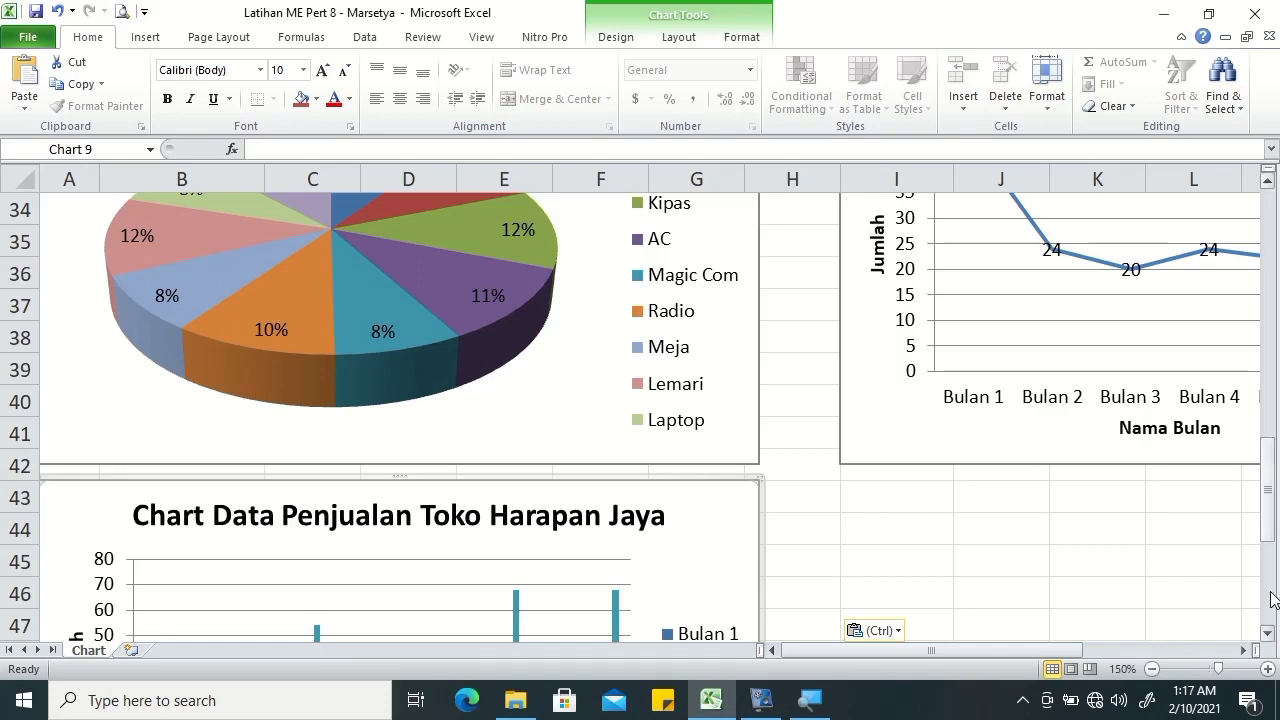
pyautogui.moveTo(1273, 514); pyautogui.dragTo(1272, 492)
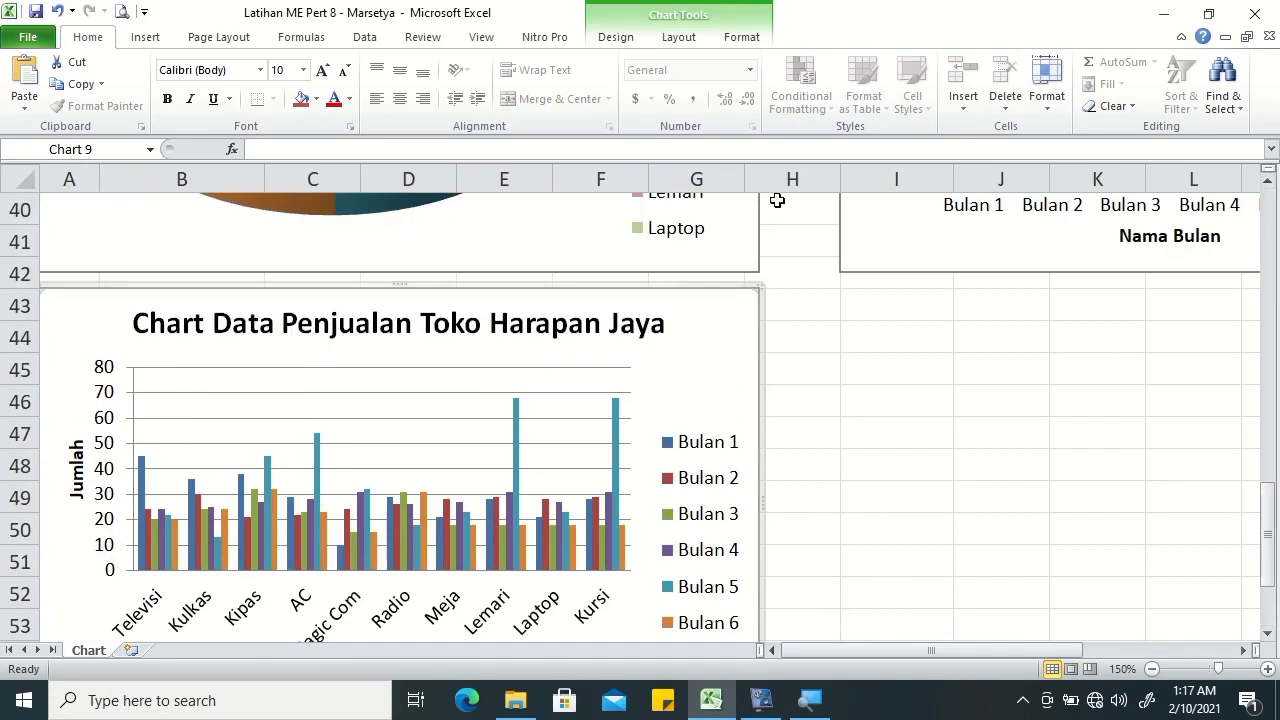
pyautogui.click(615, 37)
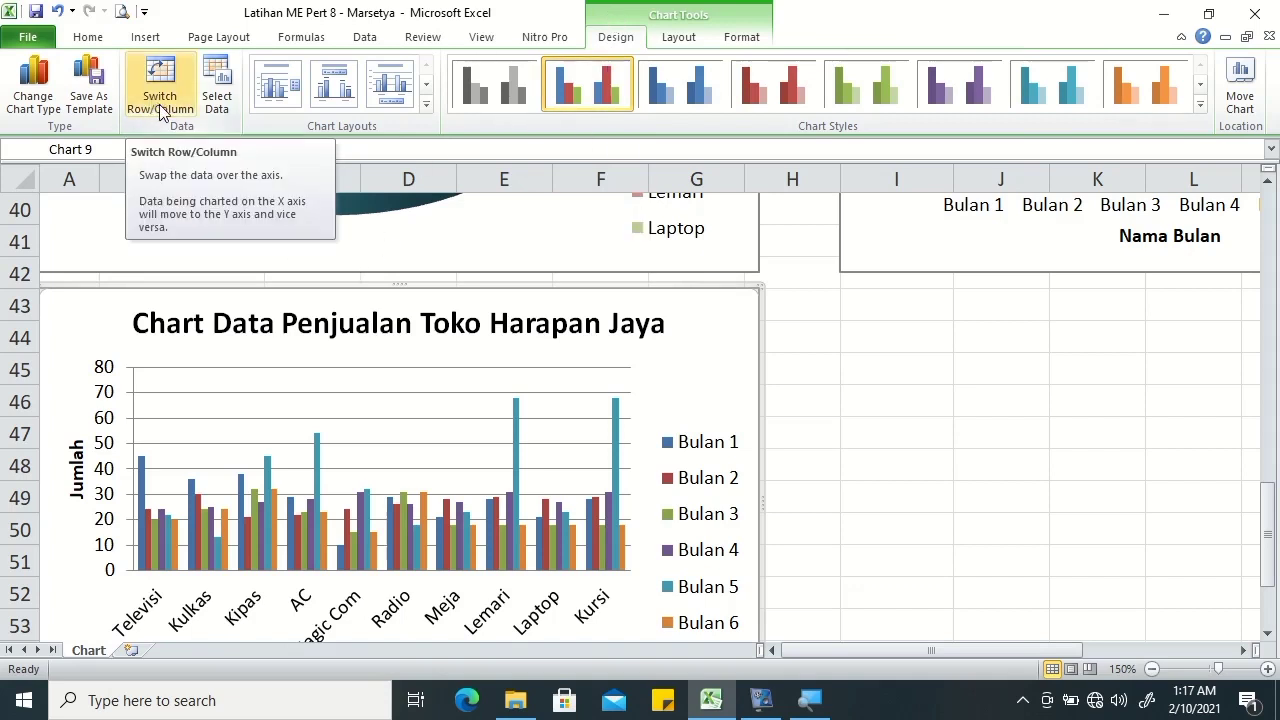
# Open and close Format Chart Area for the pasted chart, then bring up its shortcut menu.
pyautogui.rightClick(668, 376)
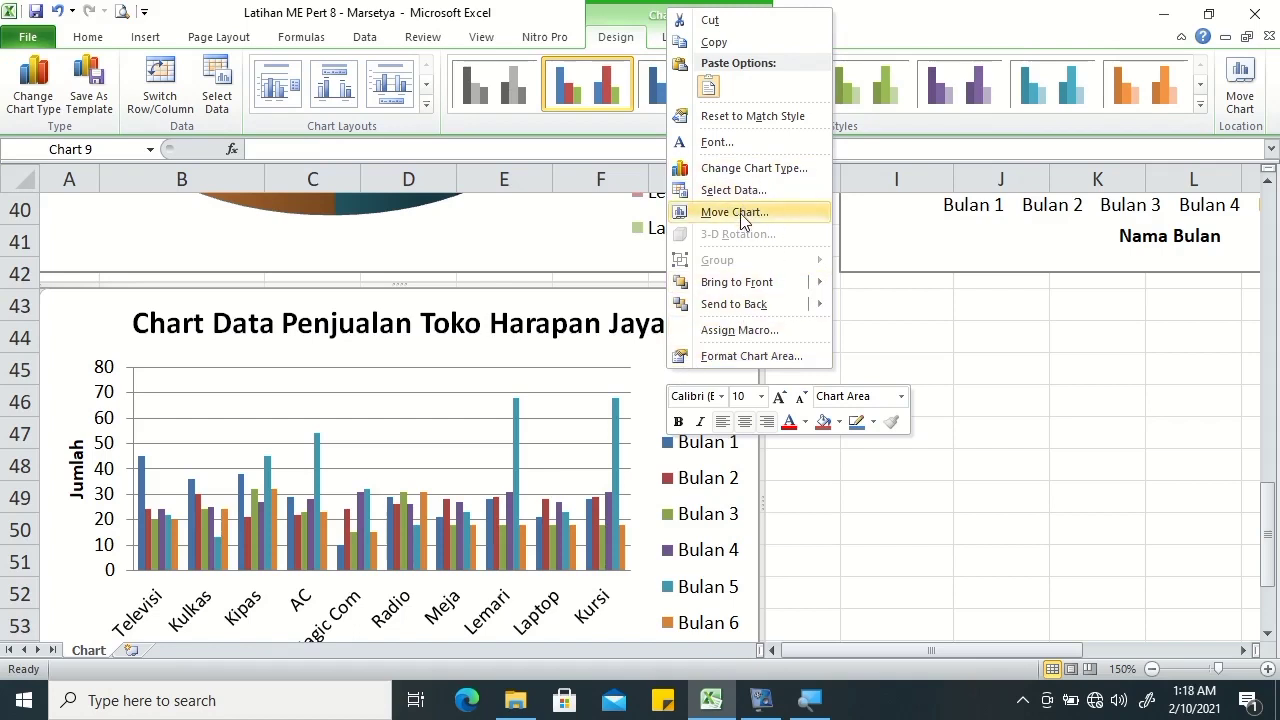
pyautogui.click(722, 355)
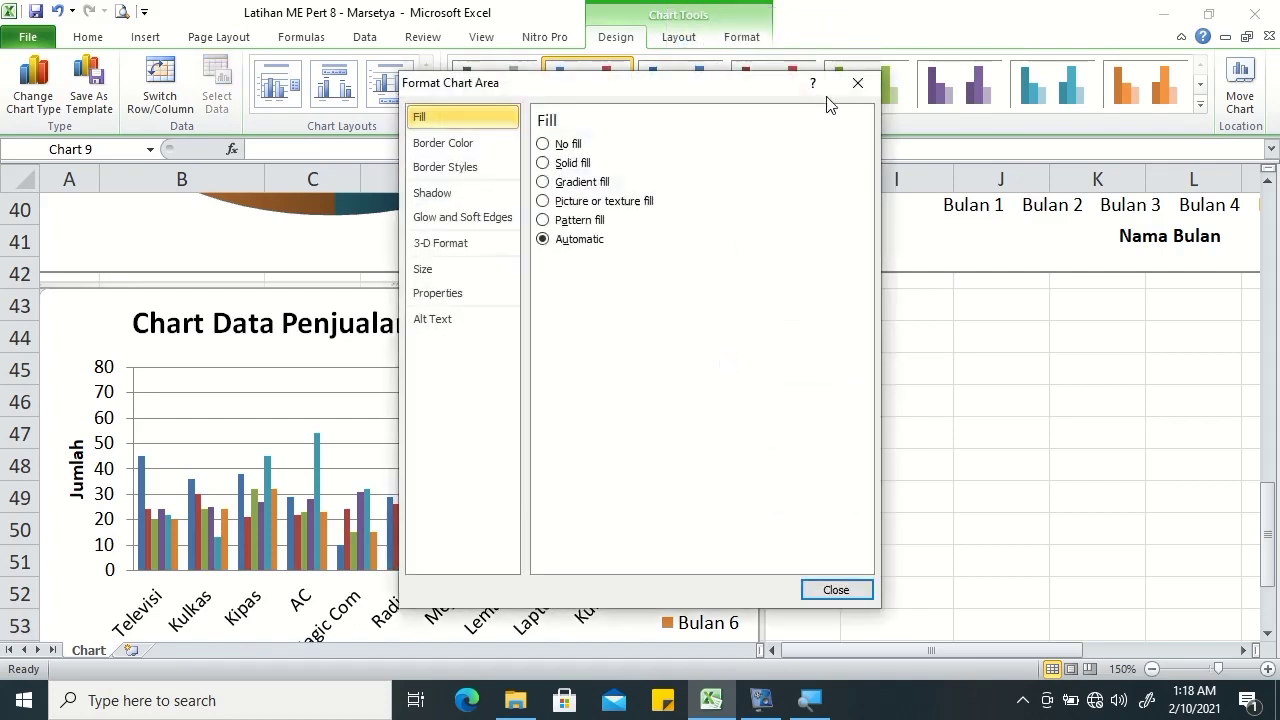
pyautogui.press('Escape')
pyautogui.rightClick(677, 367)
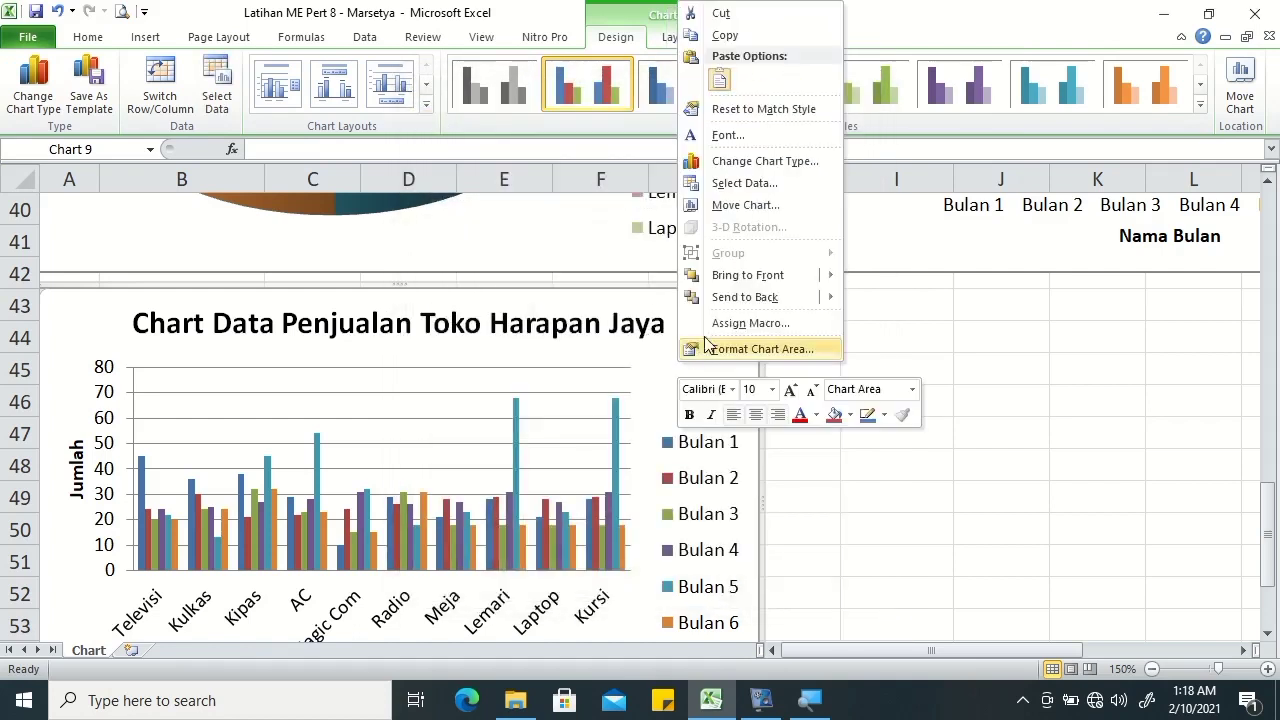
pyautogui.click(548, 318)
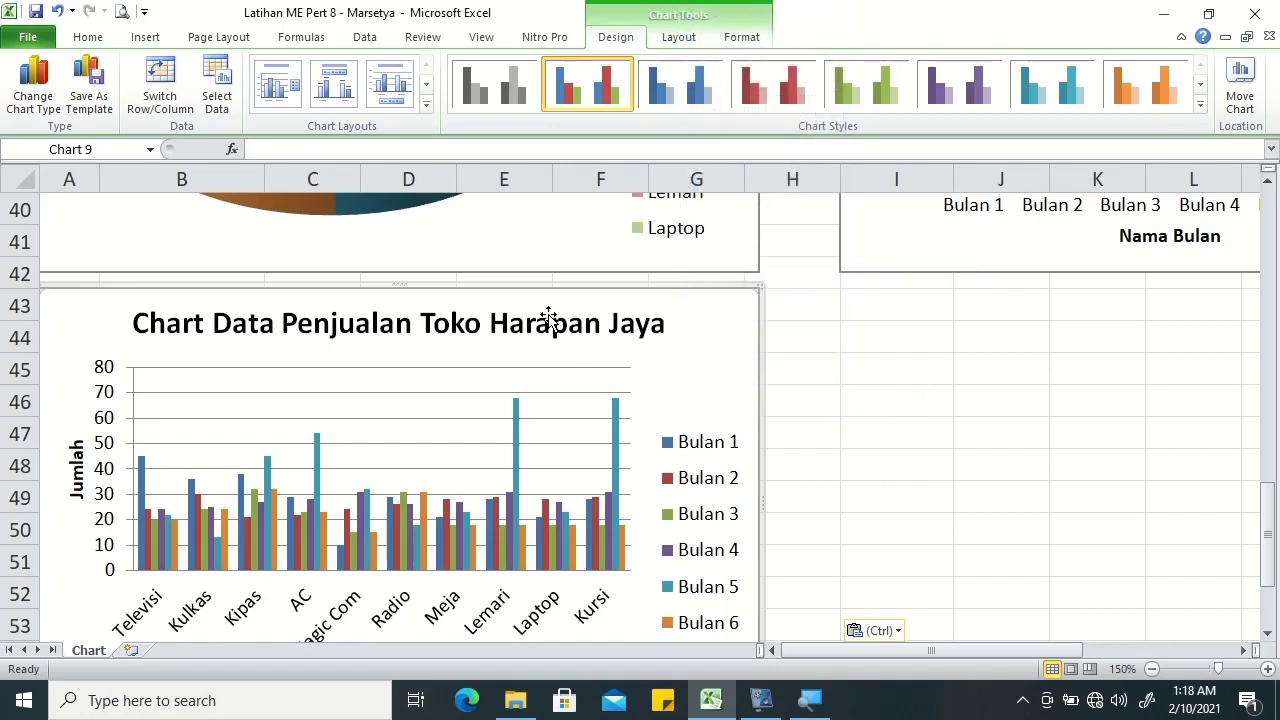
pyautogui.rightClick(736, 302)
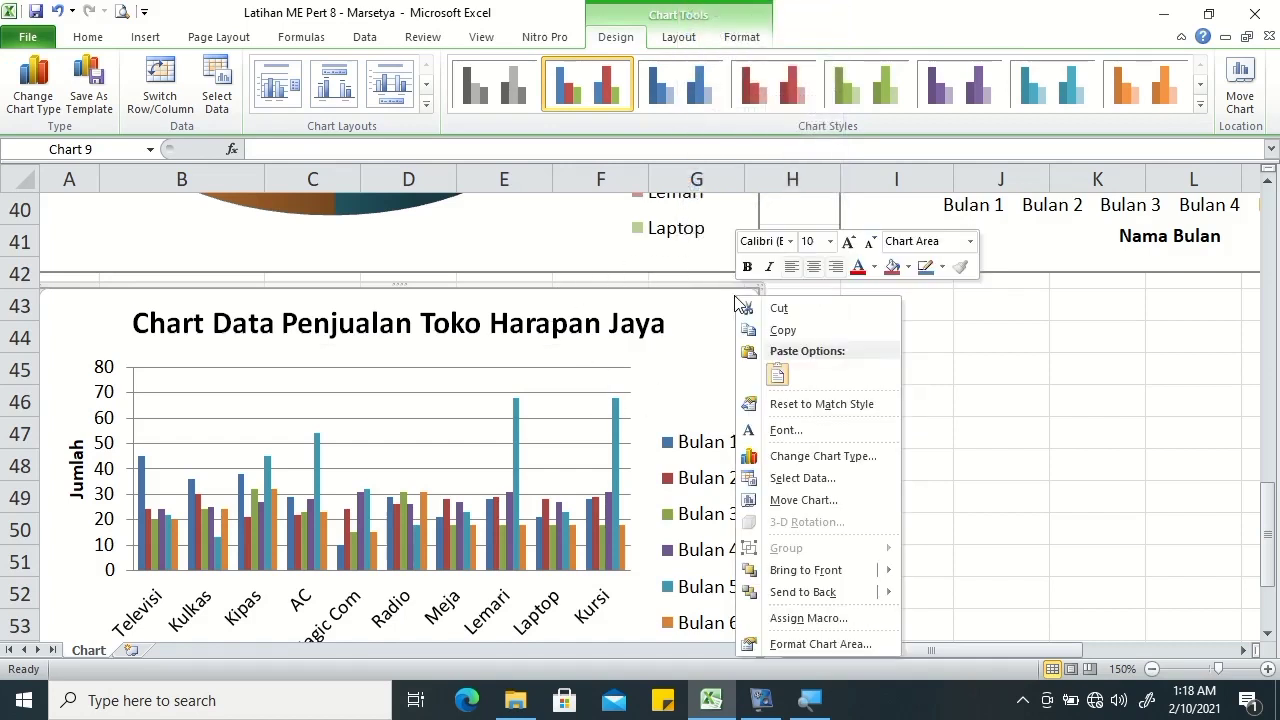
# Switch Row/Column in Select Data Source so the copied chart groups bars by Bulan 1–6.
pyautogui.click(790, 478)
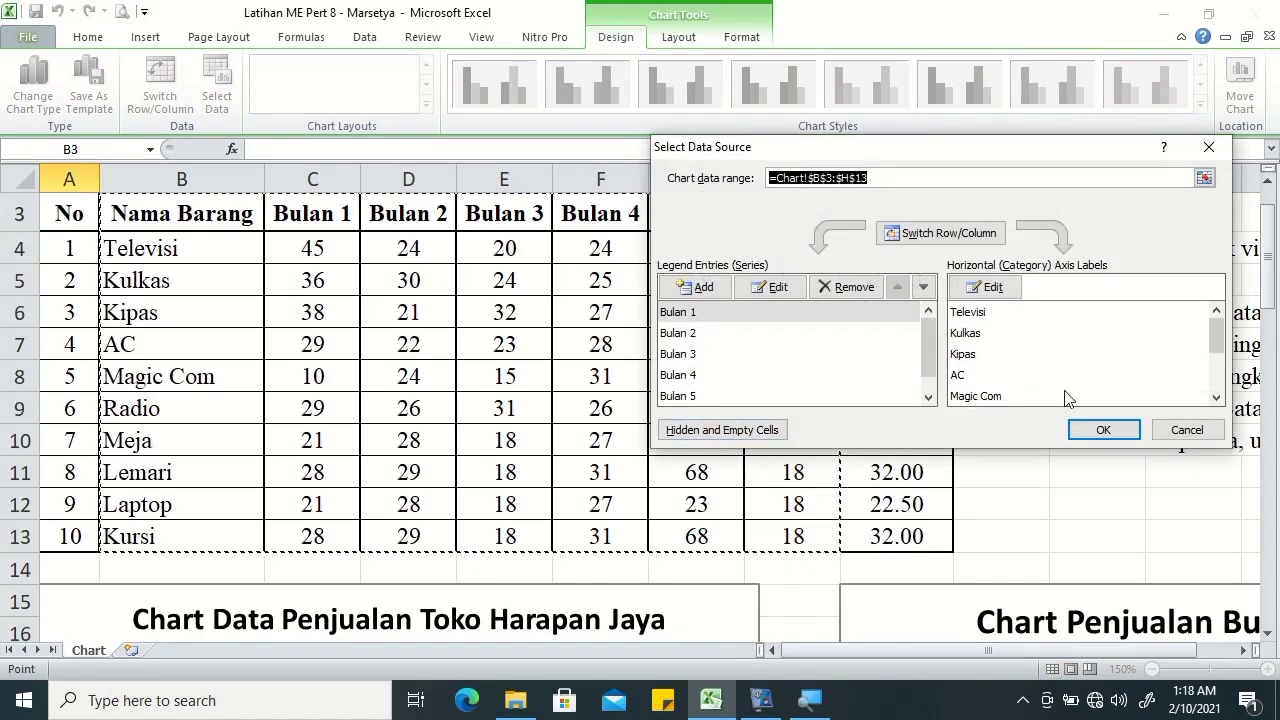
pyautogui.click(1185, 429)
pyautogui.moveTo(1272, 258); pyautogui.dragTo(1214, 514)
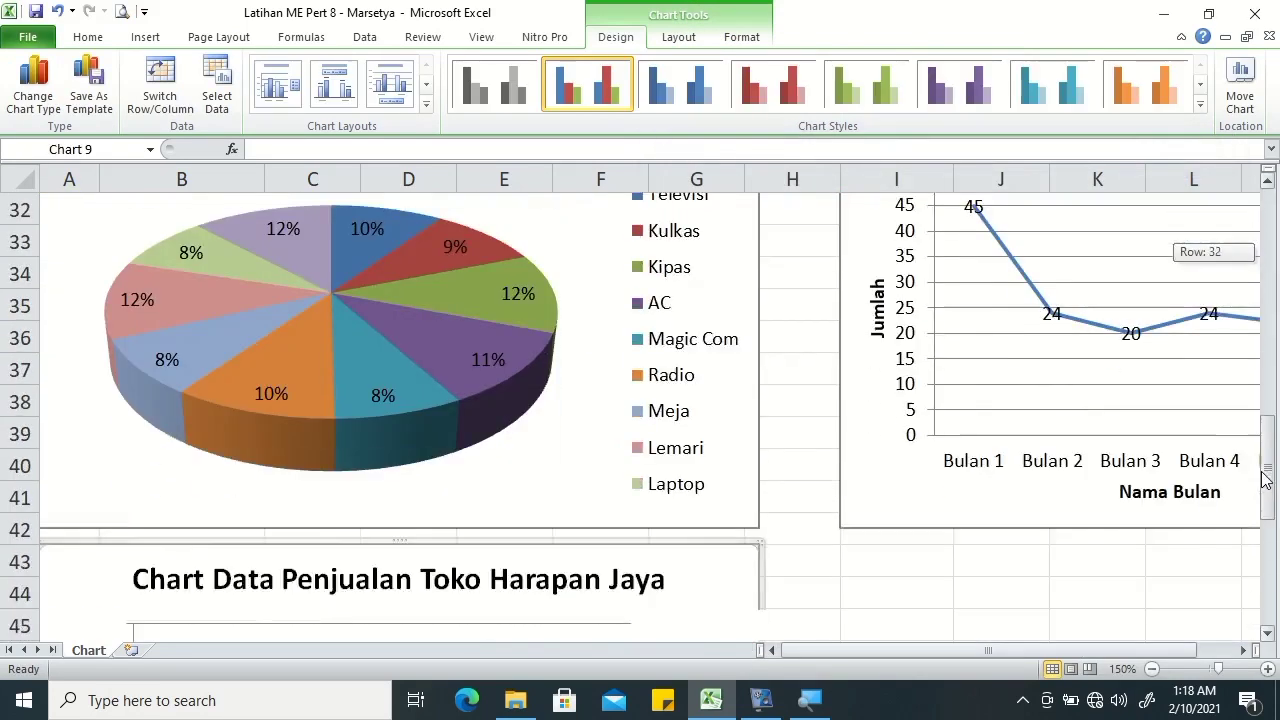
pyautogui.rightClick(670, 400)
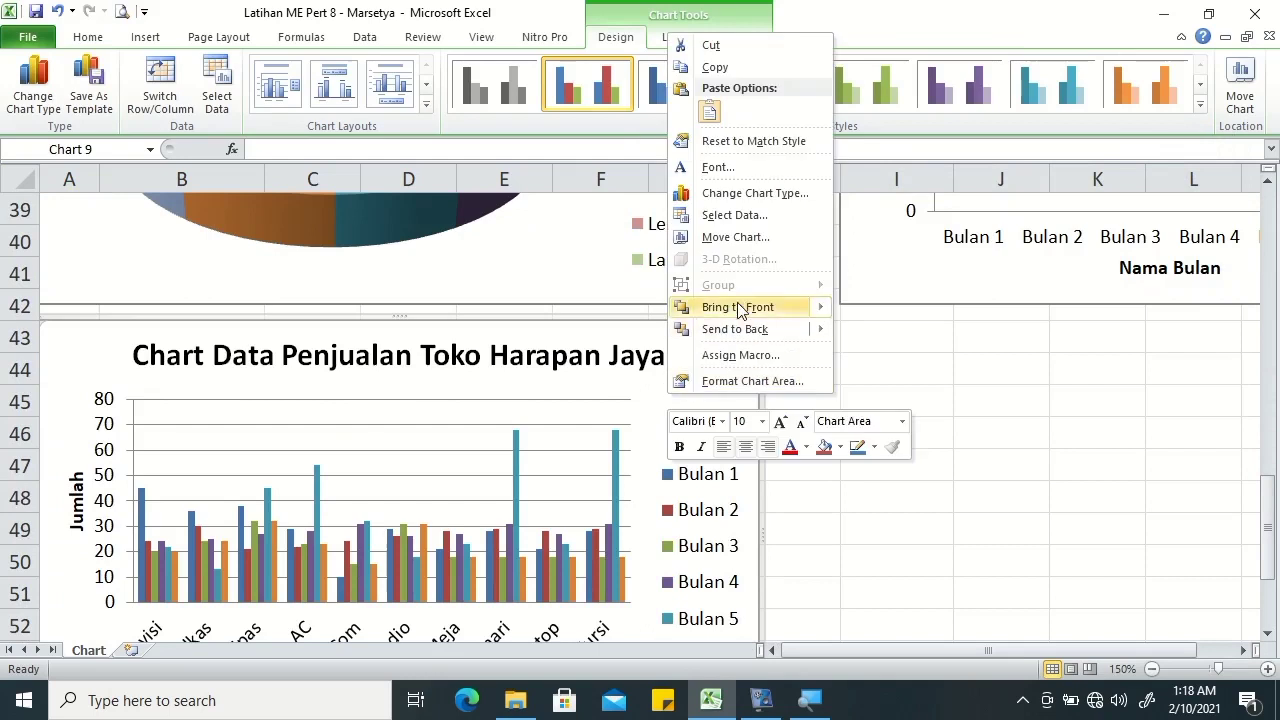
pyautogui.click(745, 215)
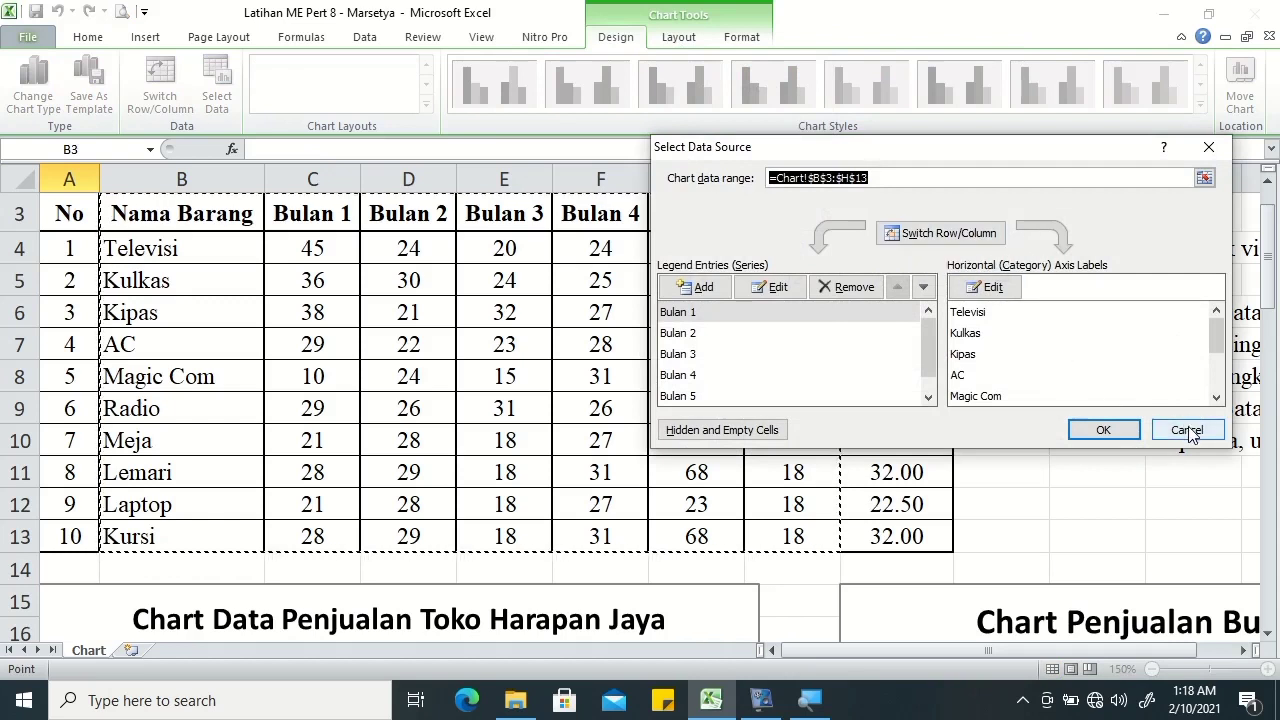
pyautogui.click(940, 233)
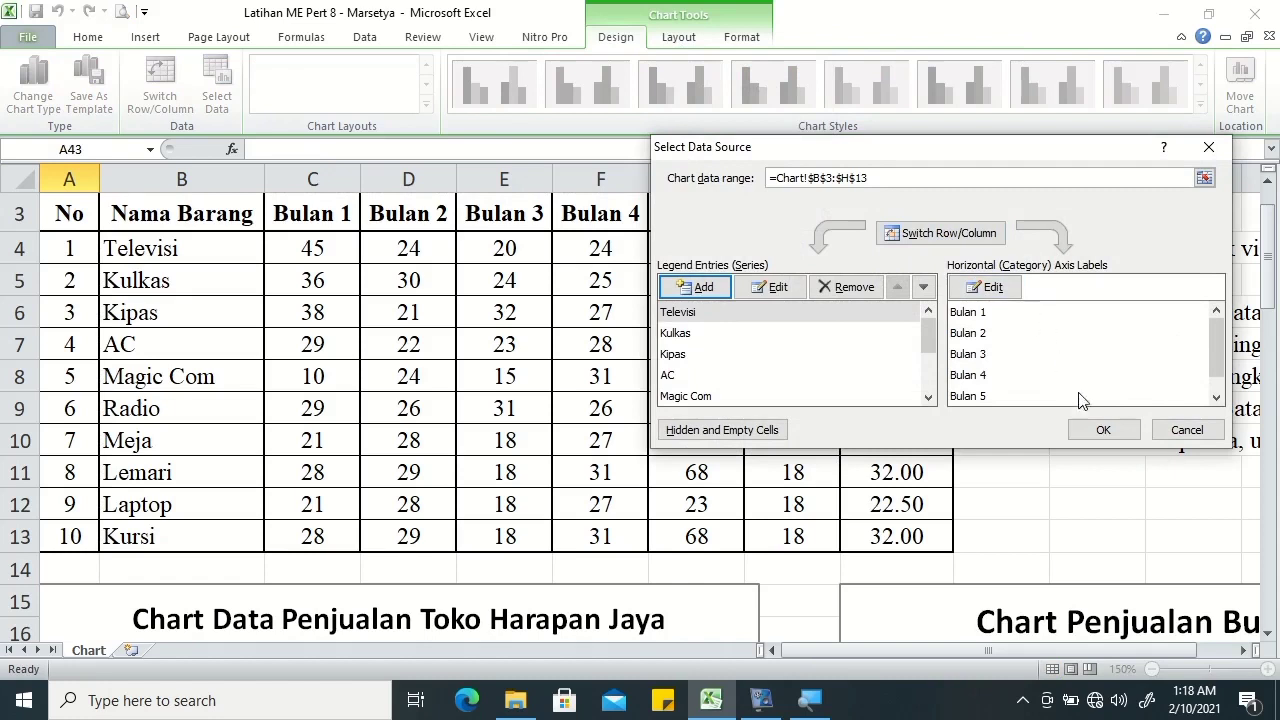
pyautogui.click(1103, 430)
pyautogui.moveTo(1274, 278); pyautogui.dragTo(1268, 582)
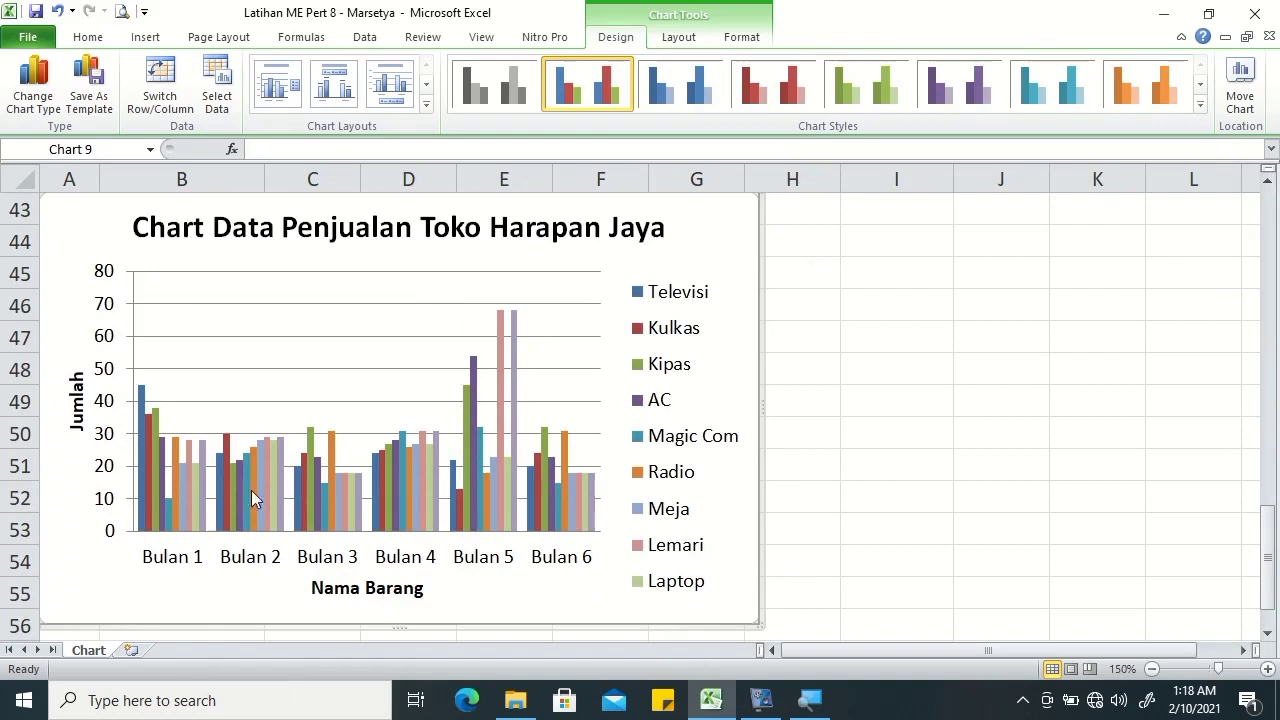
# Change the copied chart's horizontal axis title from 'Nama Barang' to 'Nama Bulan'.
pyautogui.click(338, 586)
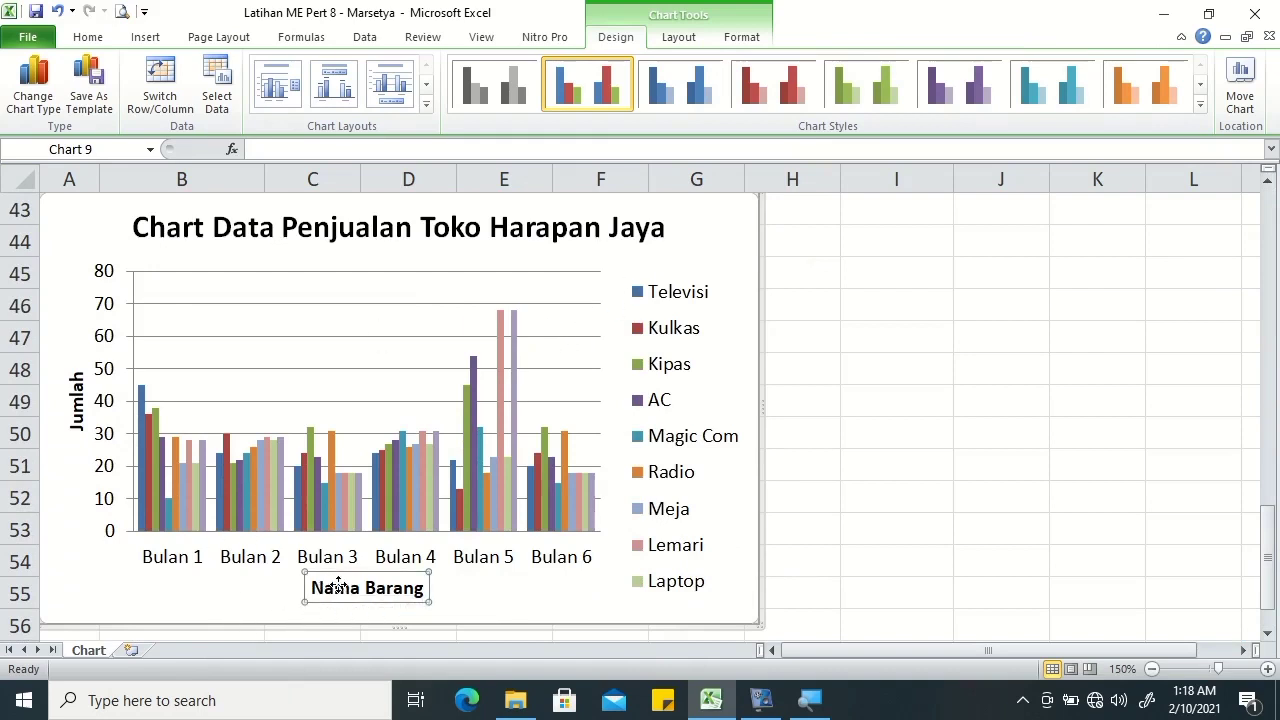
pyautogui.moveTo(366, 589); pyautogui.dragTo(428, 589)
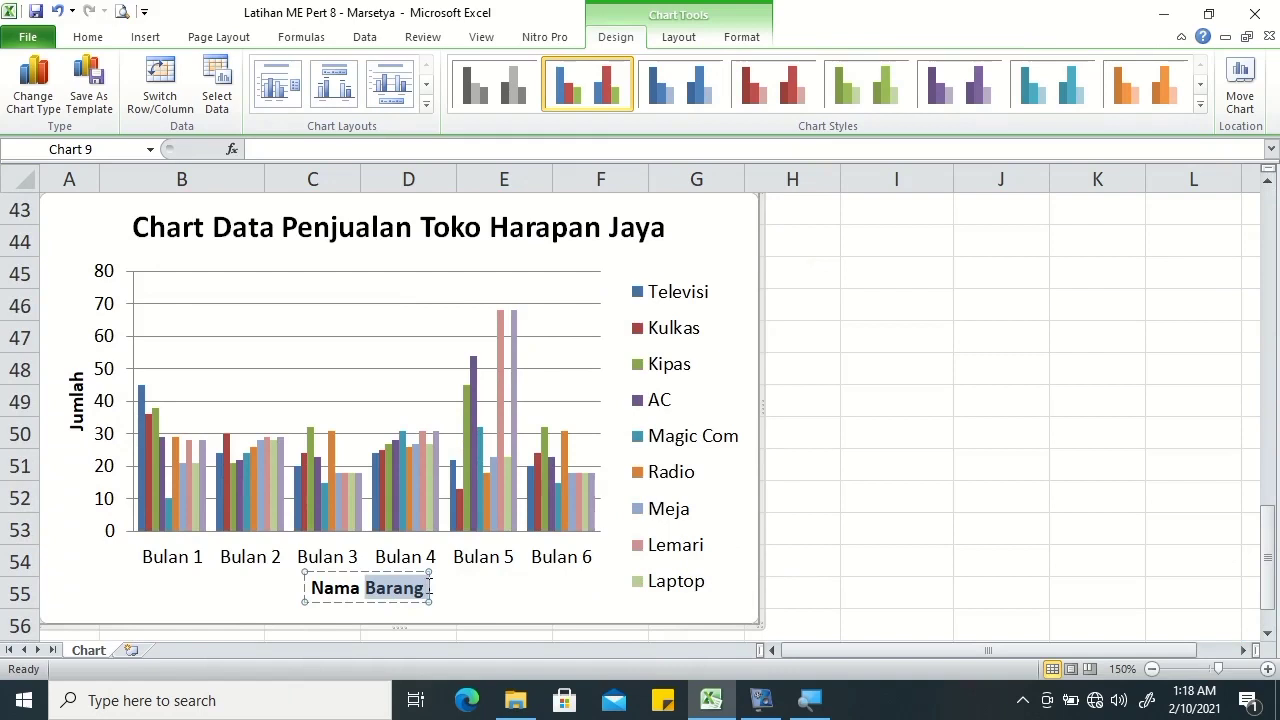
pyautogui.write('u')
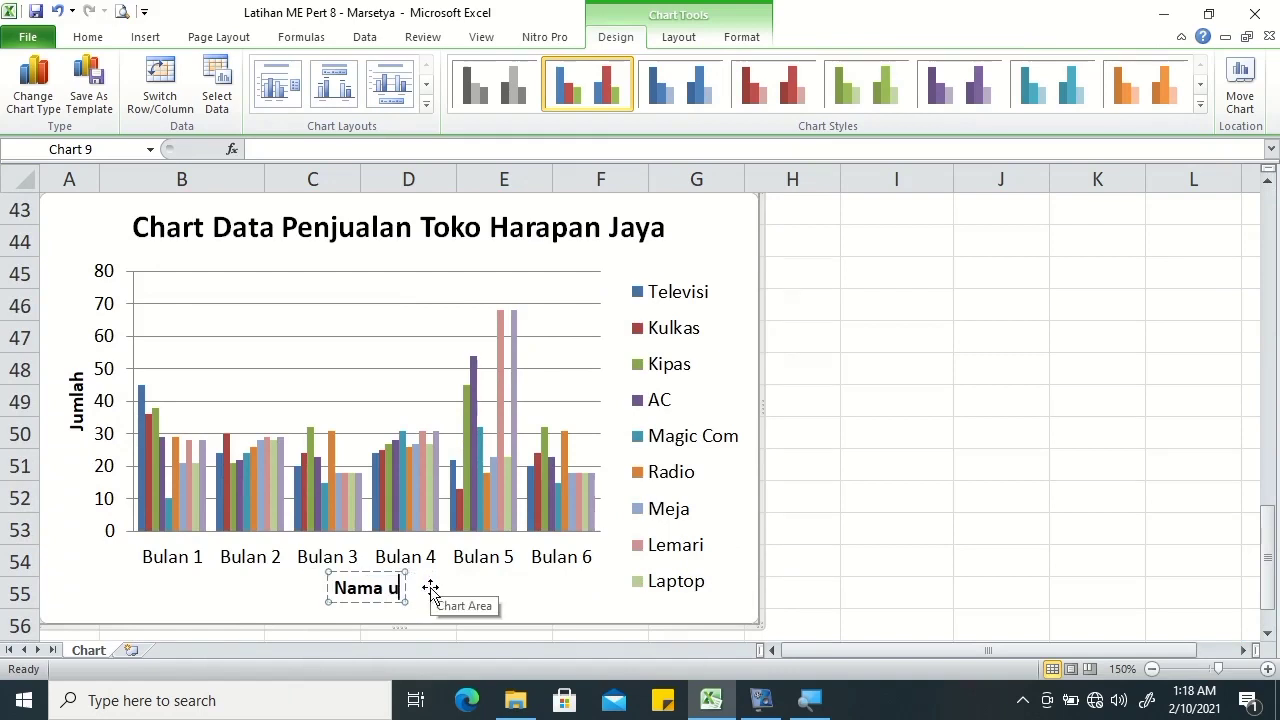
pyautogui.press('BackSpace')
pyautogui.write('Bulan')
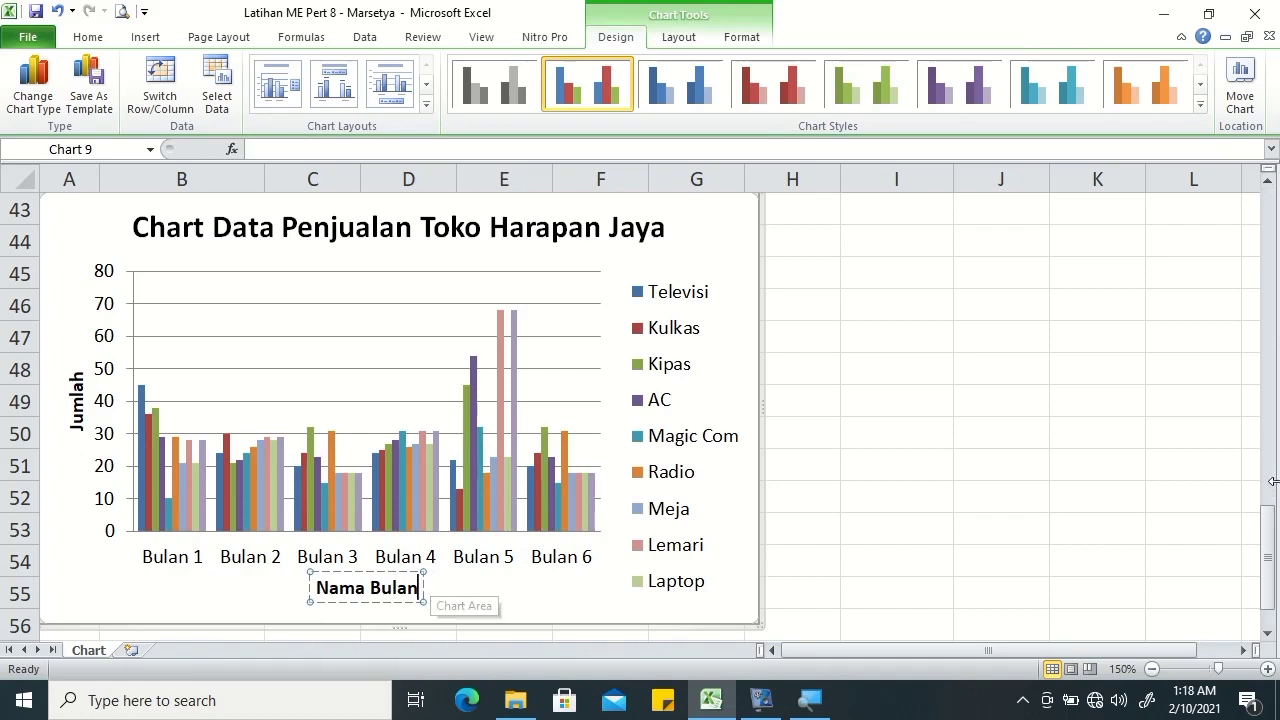
pyautogui.click(1223, 508)
pyautogui.moveTo(1265, 540); pyautogui.dragTo(1274, 237)
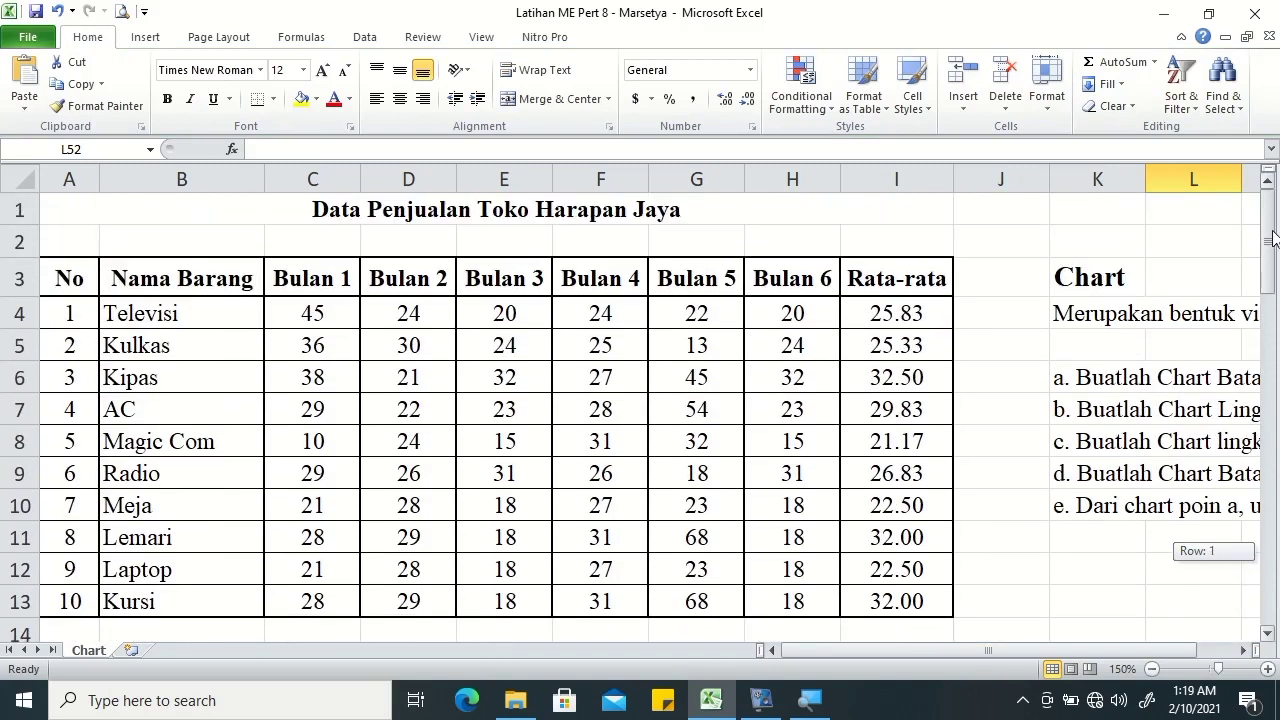
# Review the item-grouped bar chart and pie chart on the Chart sheet before moving to Validasi.
pyautogui.moveTo(1272, 246)
pyautogui.mouseDown()
pyautogui.moveTo(1247, 376)
pyautogui.moveTo(1245, 337)
pyautogui.mouseUp()
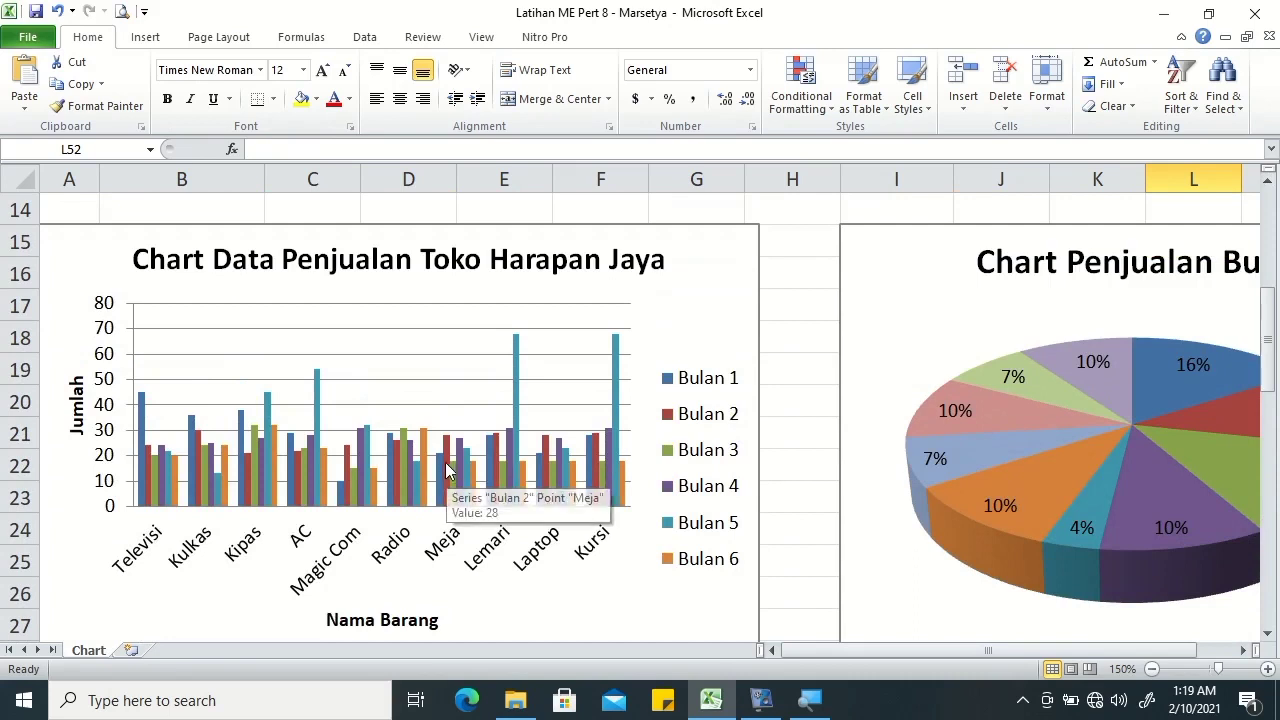
pyautogui.click(410, 424)
pyautogui.click(970, 332)
pyautogui.moveTo(1271, 302); pyautogui.dragTo(1272, 420)
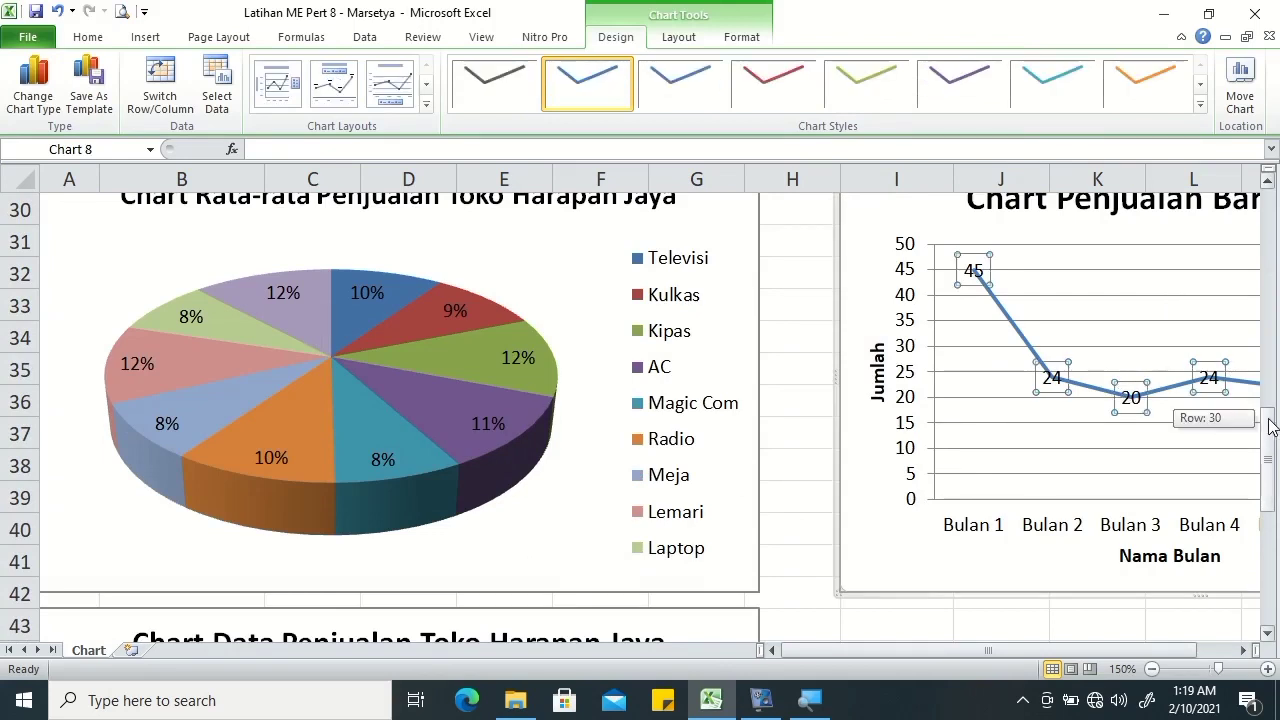
pyautogui.moveTo(1272, 420); pyautogui.dragTo(1272, 500)
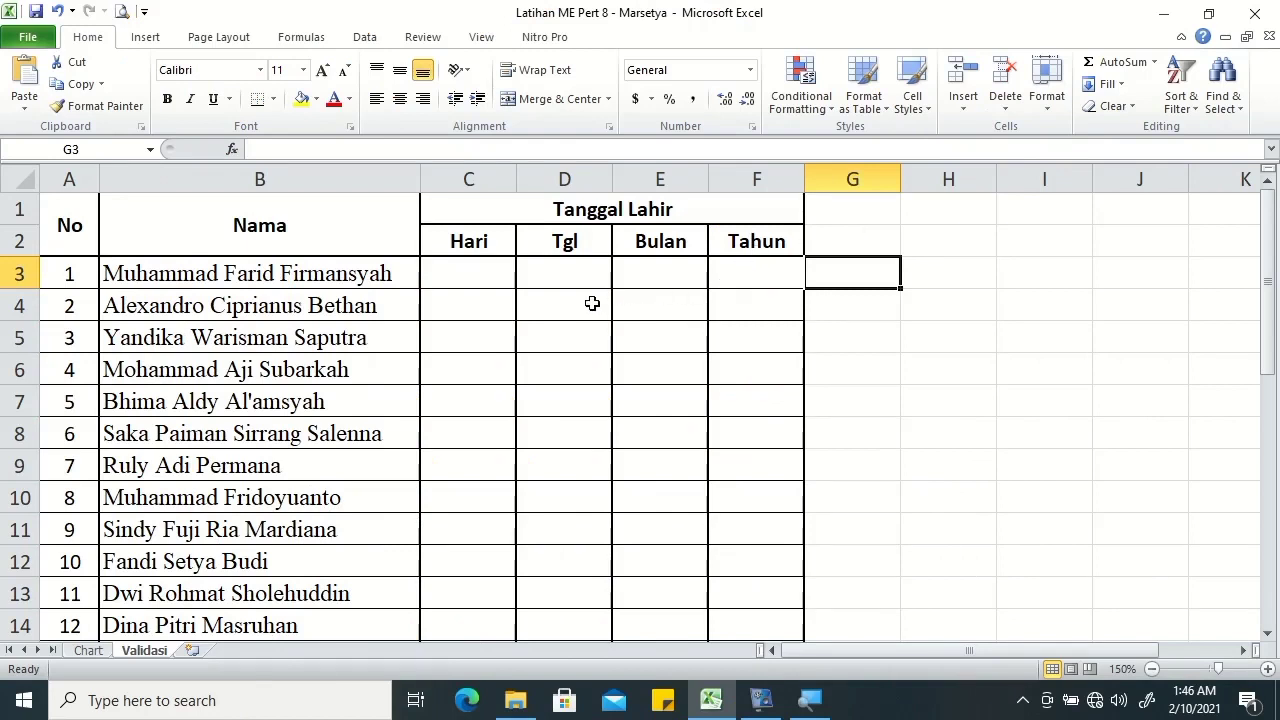
# Select cell A23 beside the Data Validation notes and open the Data tab's Data Validation dropdown.
pyautogui.moveTo(1273, 197); pyautogui.dragTo(1268, 410)
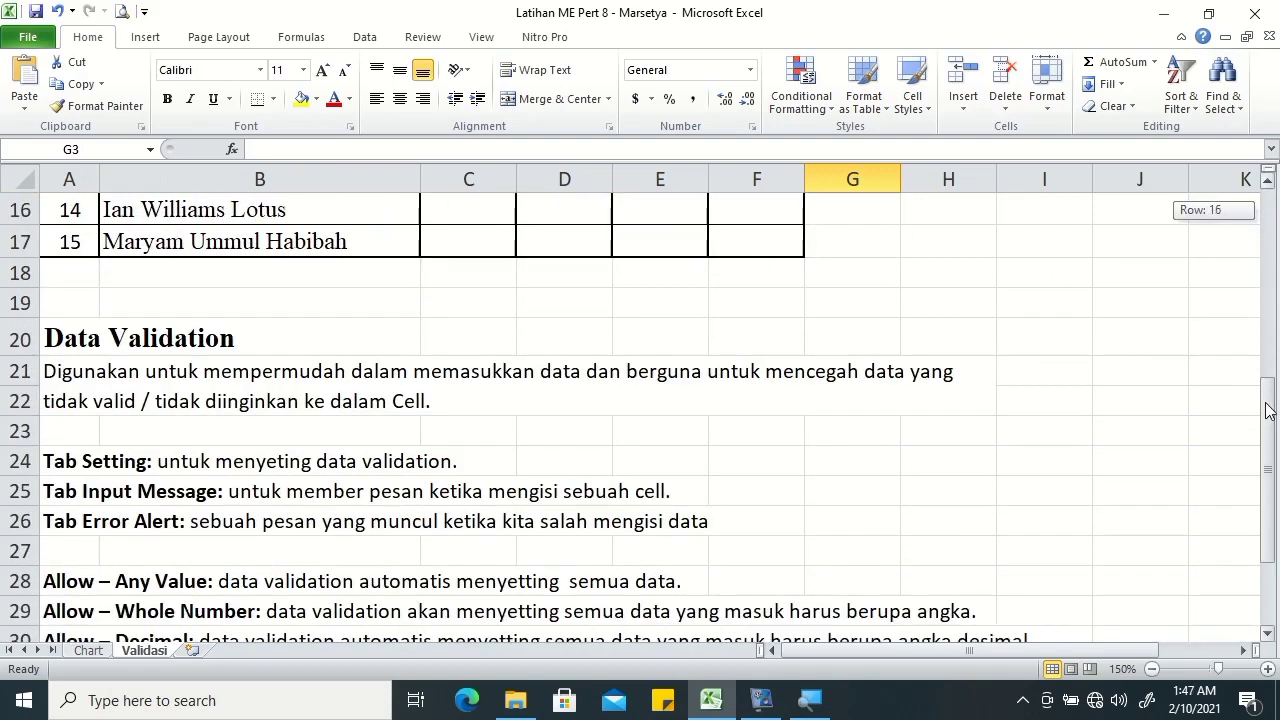
pyautogui.click(1267, 634)
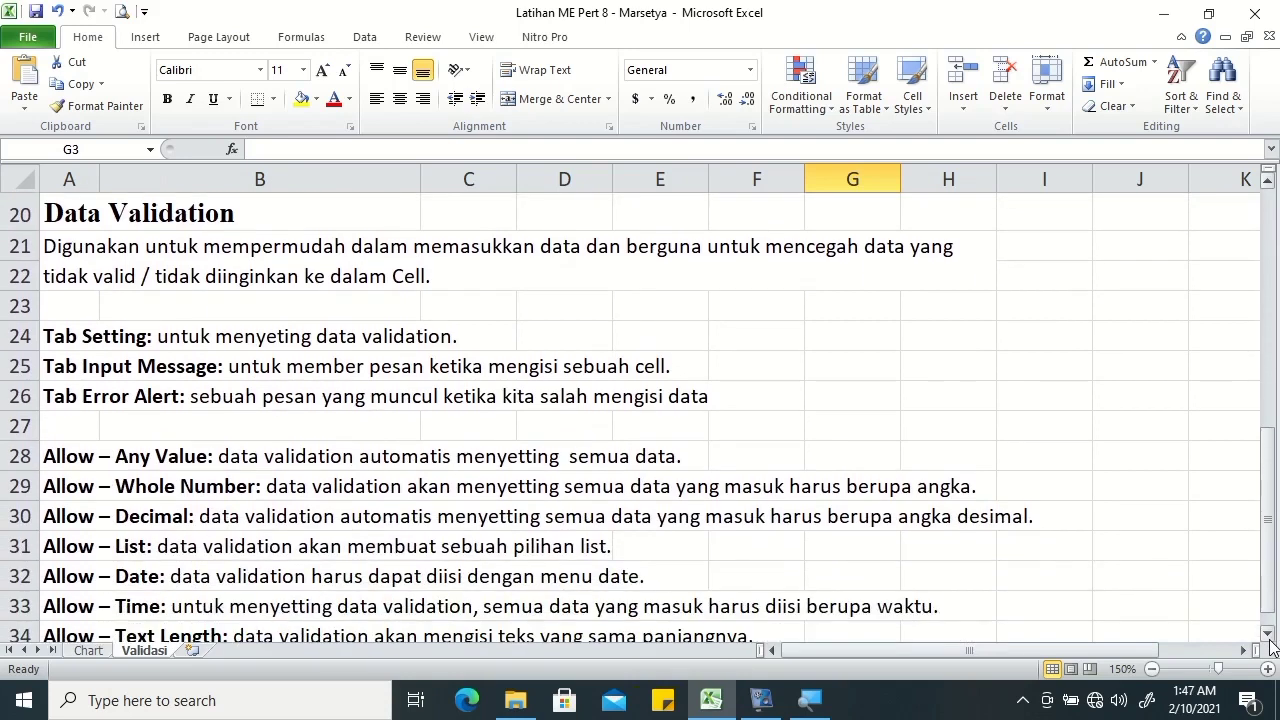
pyautogui.click(70, 315)
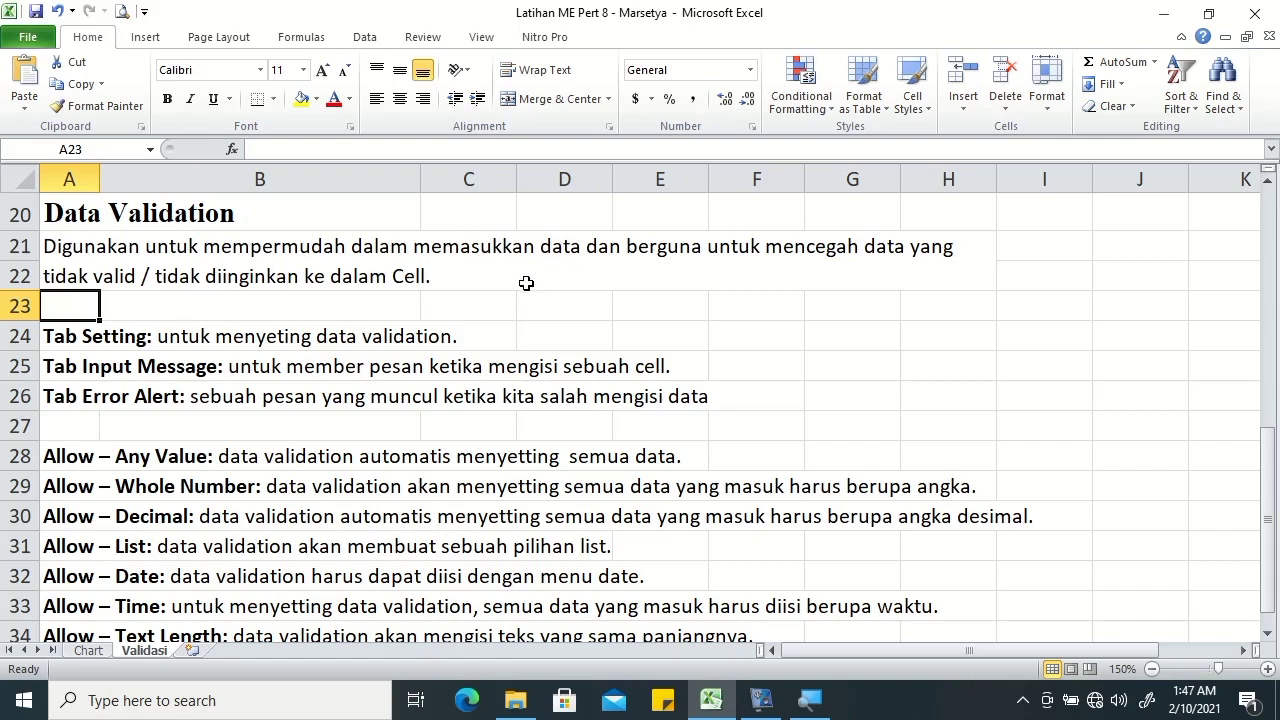
pyautogui.click(360, 38)
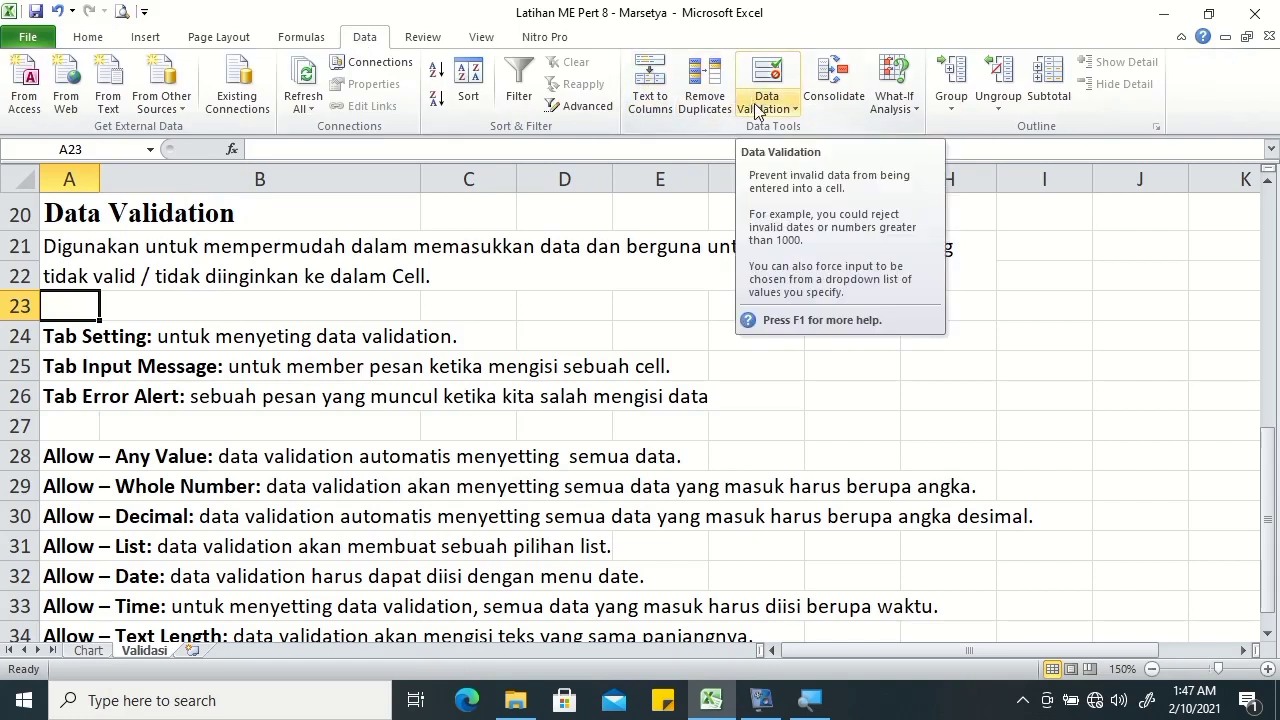
pyautogui.click(1267, 633)
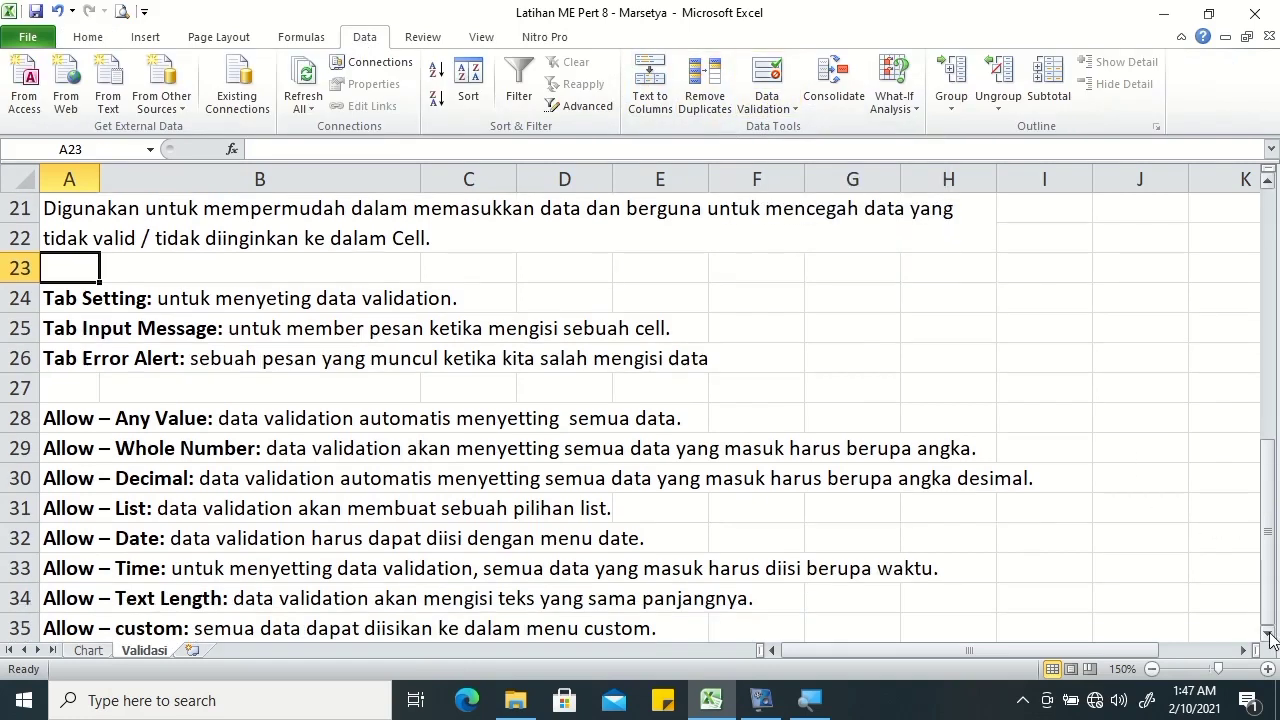
pyautogui.click(1267, 634)
pyautogui.click(757, 107)
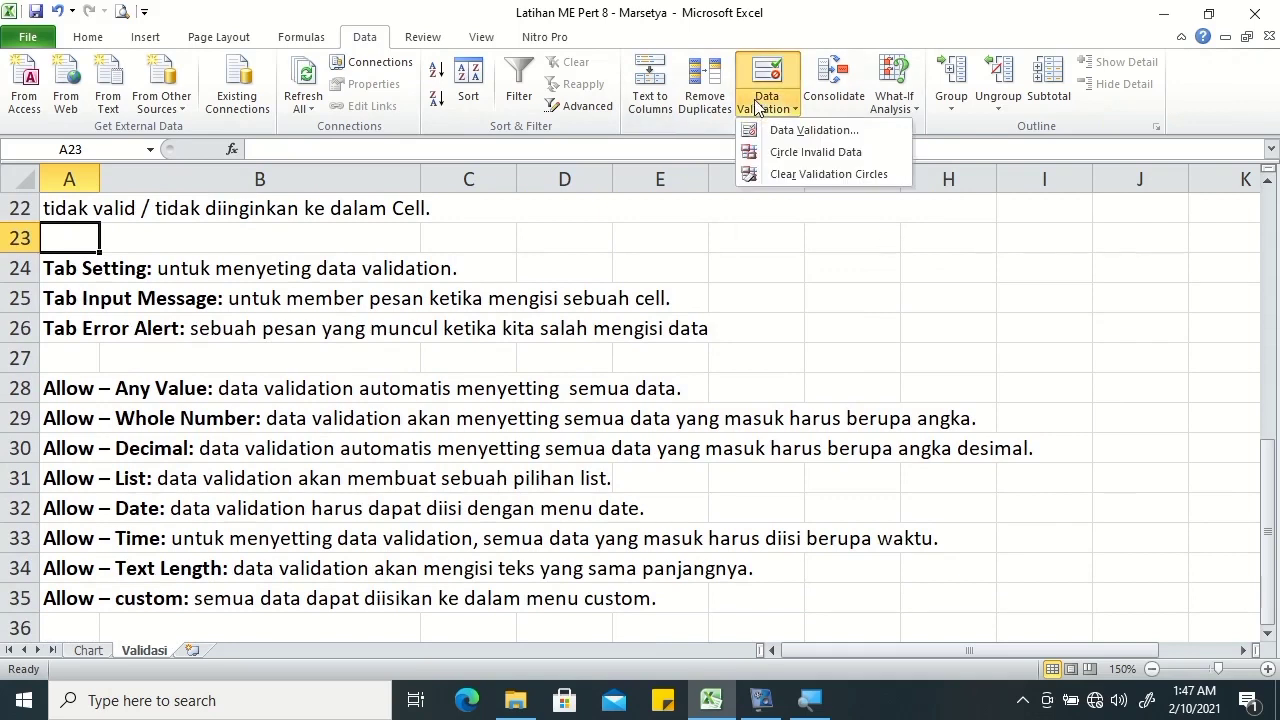
# Open Data Validation, view its Settings and Input Message tabs, then cancel unchanged.
pyautogui.click(764, 131)
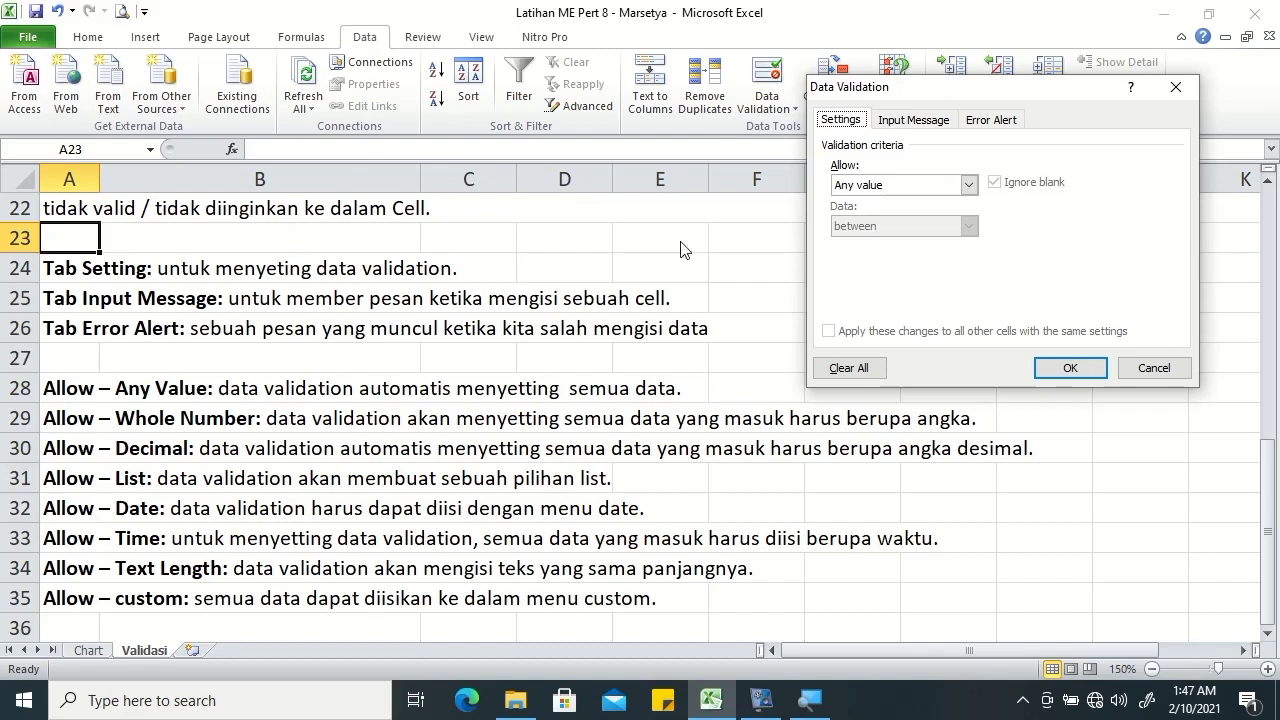
pyautogui.click(915, 122)
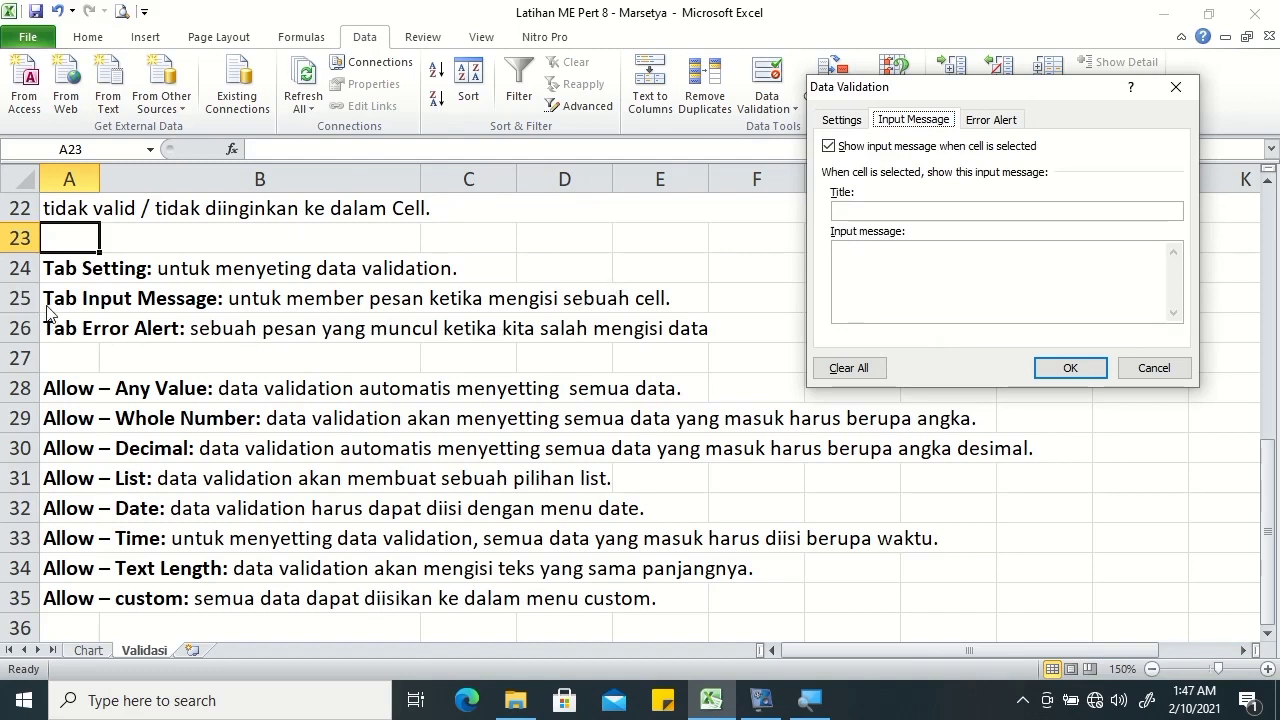
pyautogui.click(1153, 368)
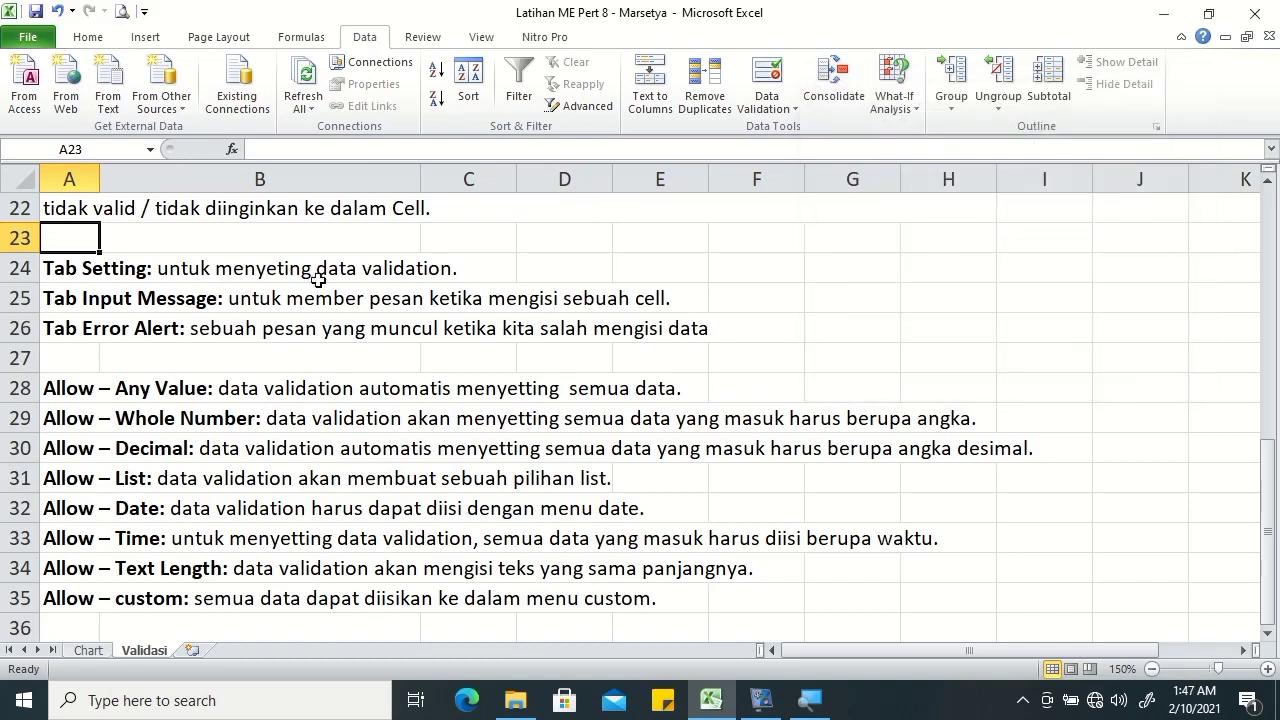
# Correct the A25 note to read 'untuk memberi pesan' and reopen Data Validation.
pyautogui.click(48, 299)
pyautogui.click(30, 298)
pyautogui.doubleClick(46, 299)
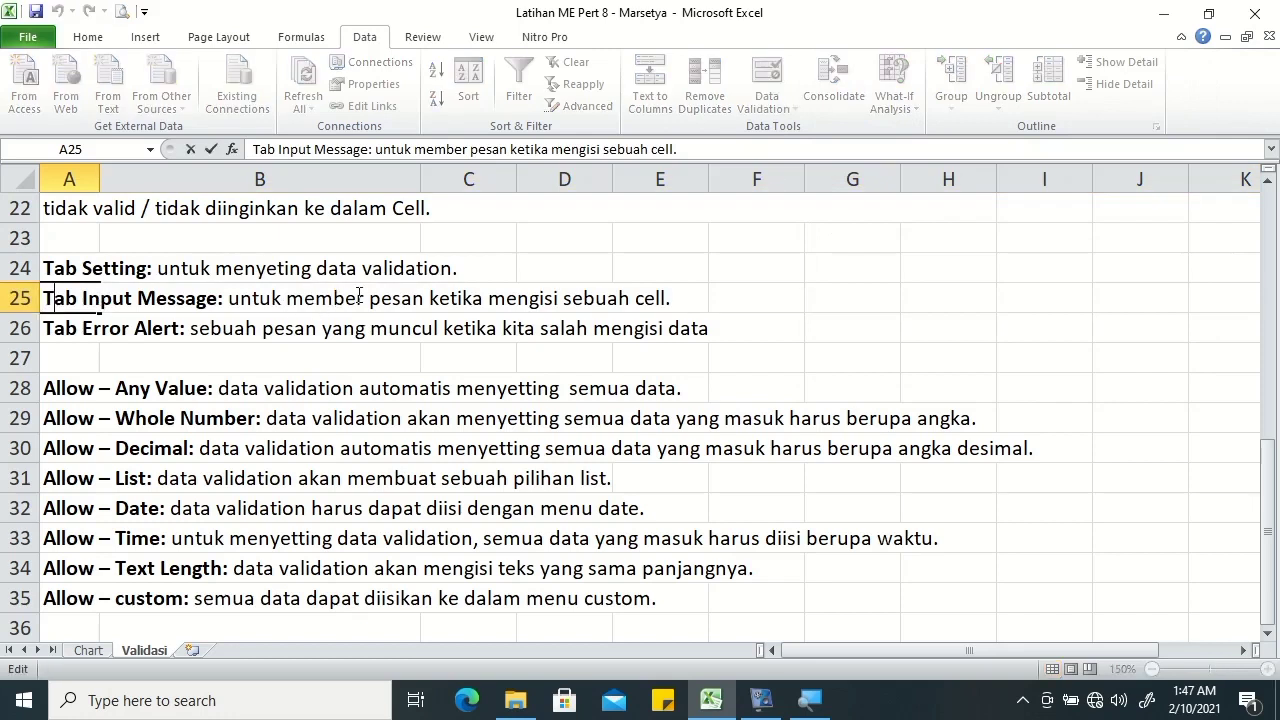
pyautogui.write('i')
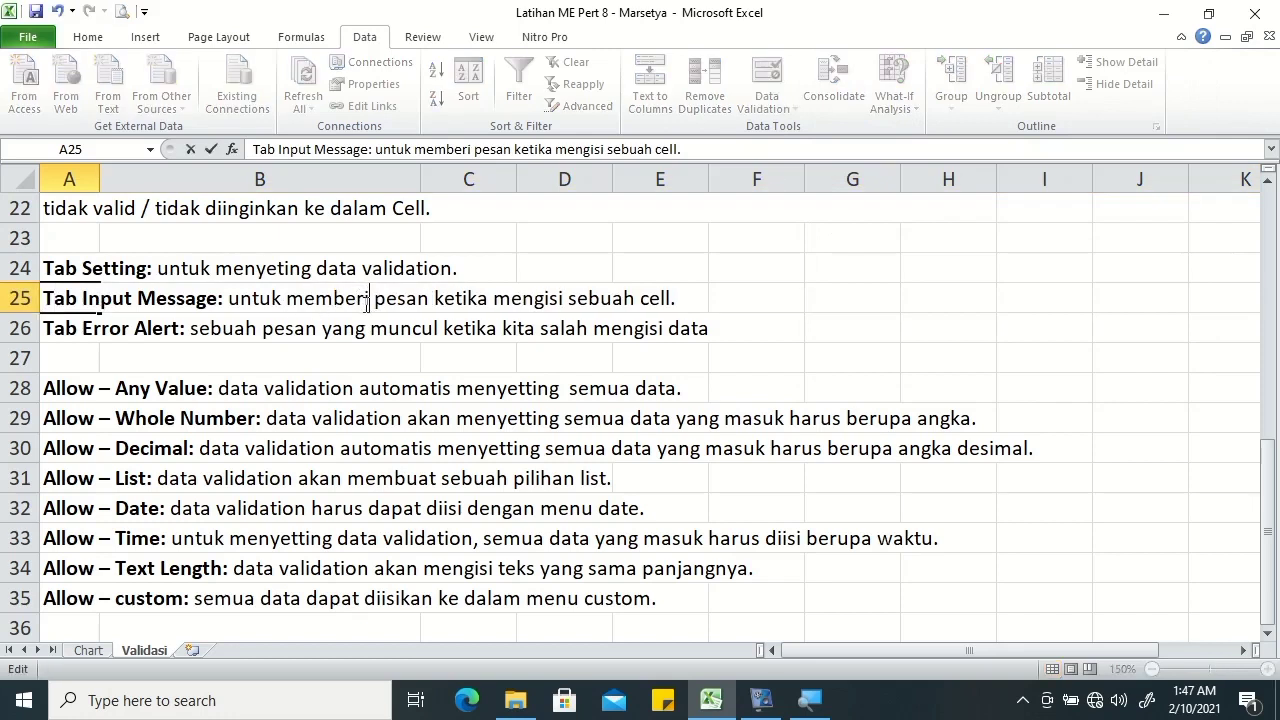
pyautogui.press('Return')
pyautogui.click(768, 80)
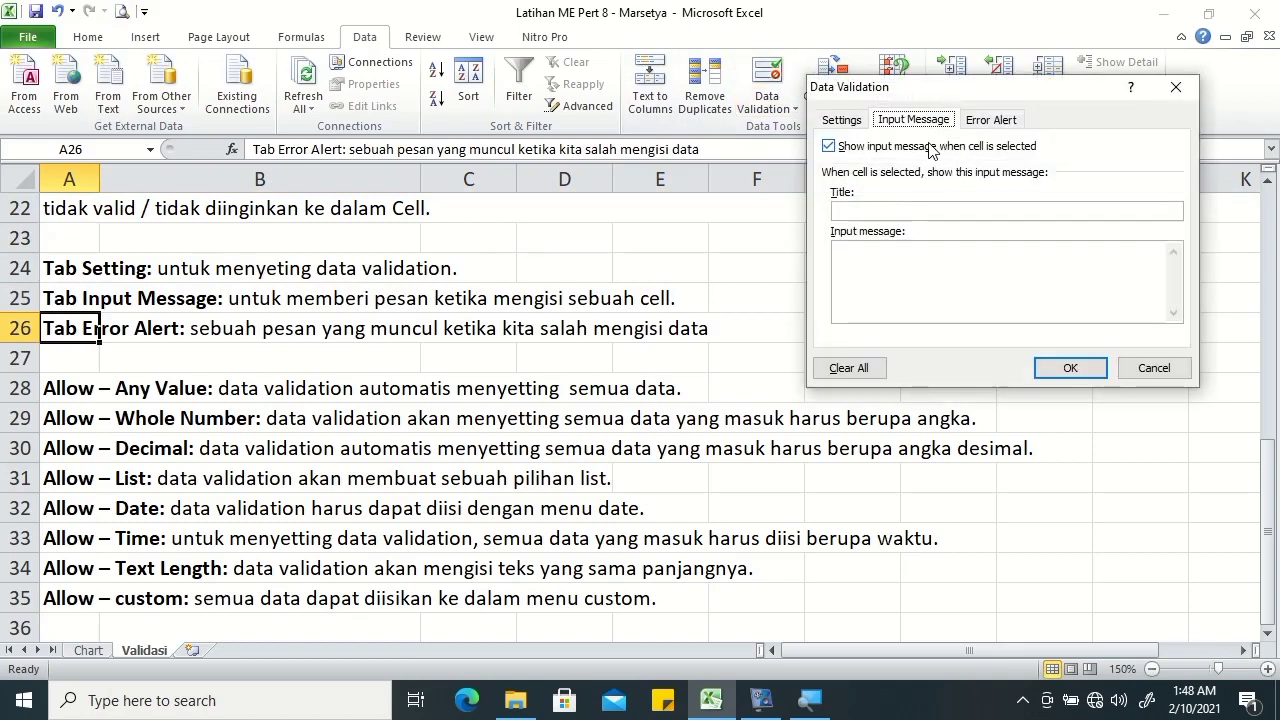
# Check the Error Alert settings, then return to the Settings tab showing Any value.
pyautogui.click(977, 120)
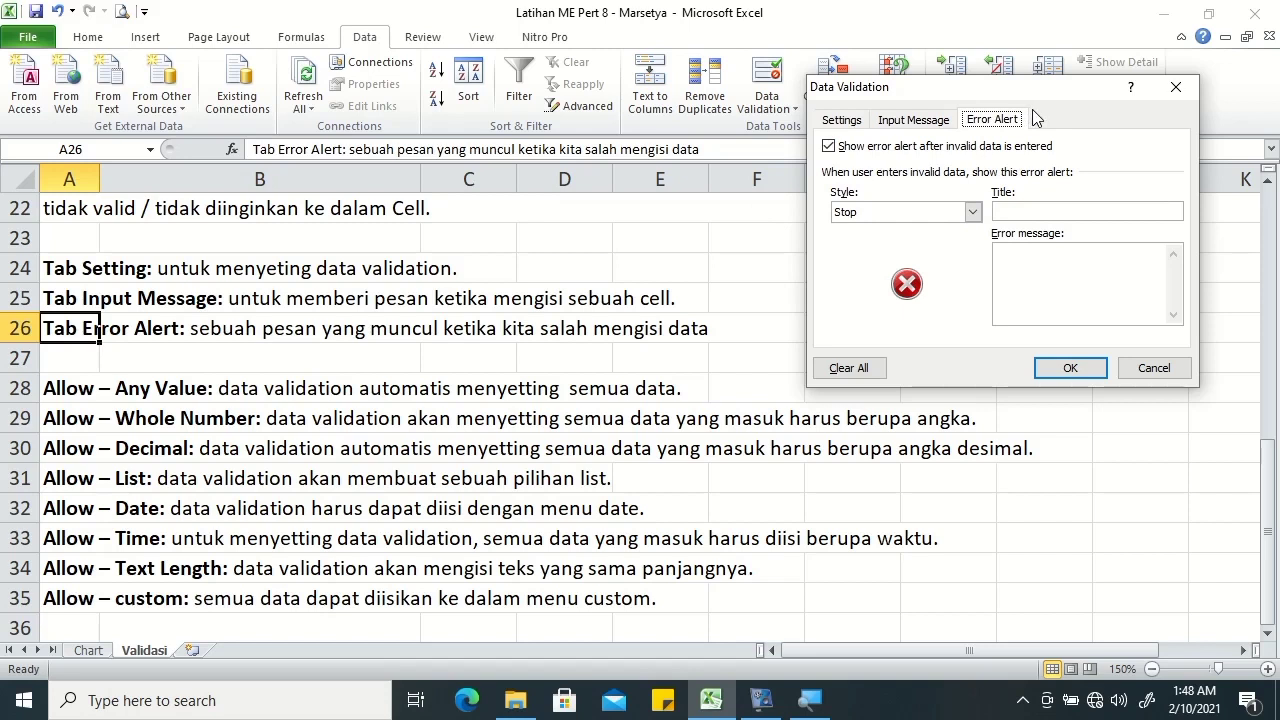
pyautogui.click(852, 119)
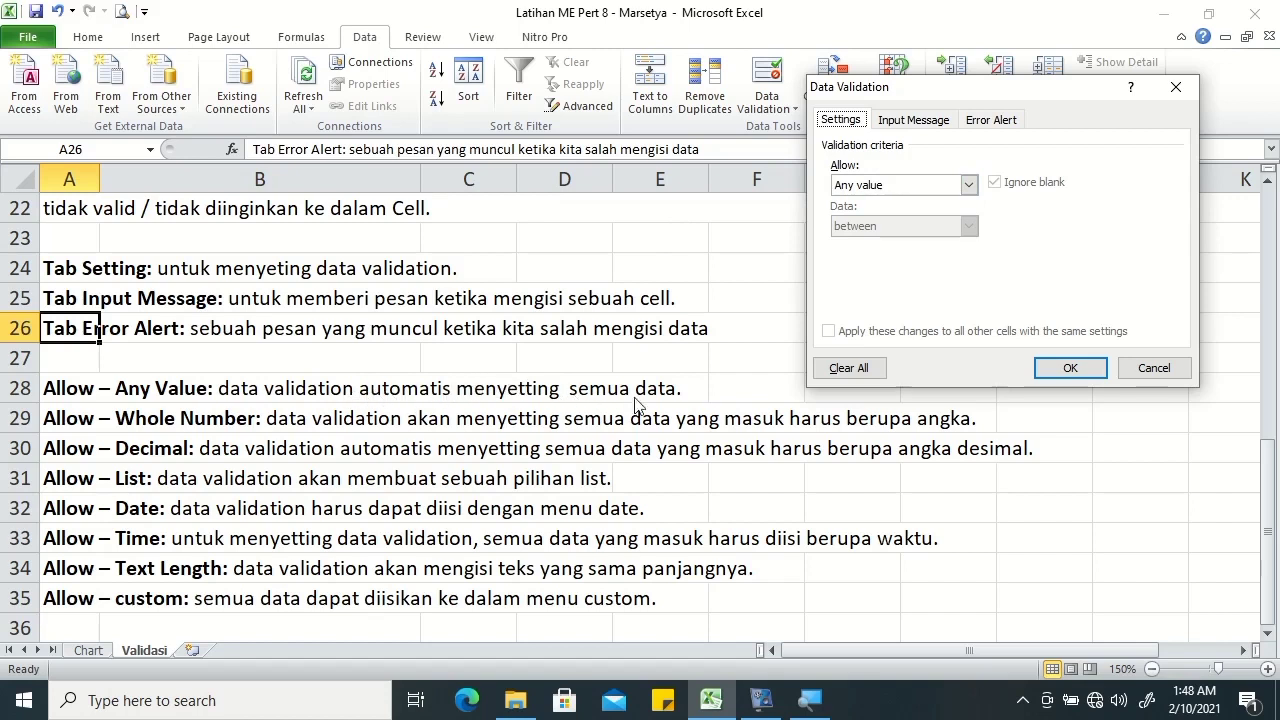
# Try Whole number, List and Decimal as the allowed validation type.
pyautogui.click(968, 188)
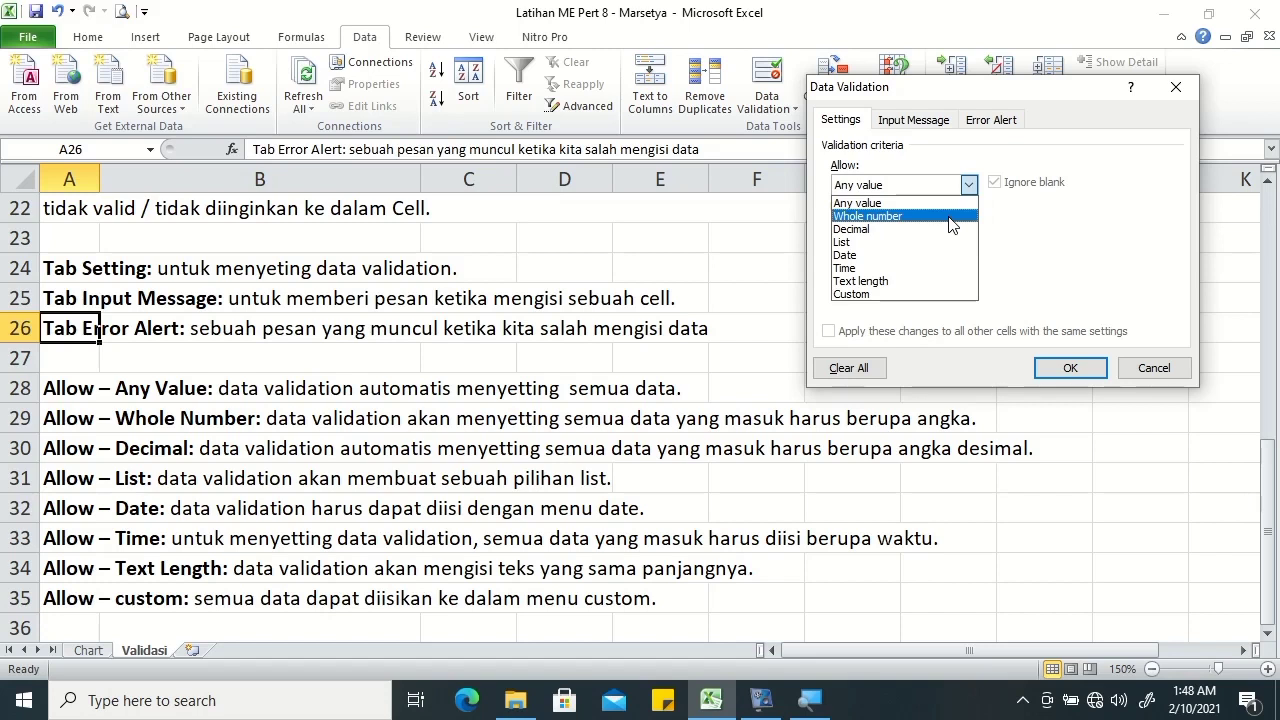
pyautogui.click(951, 217)
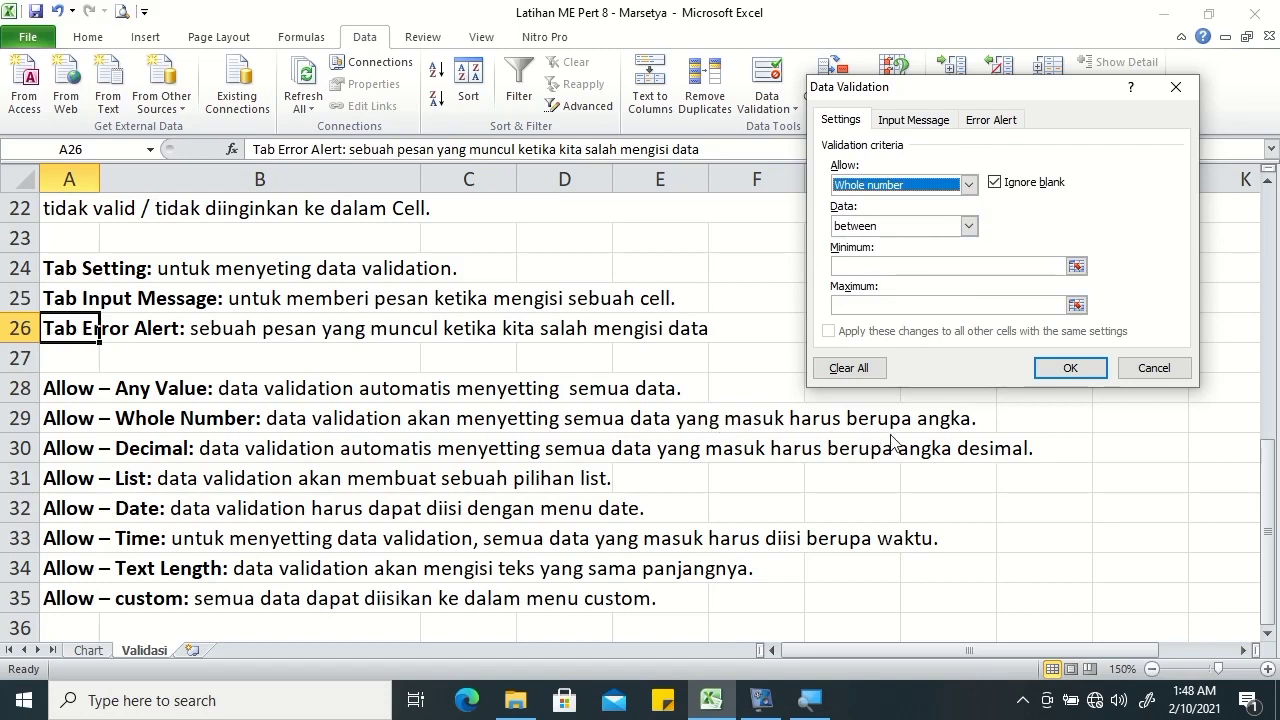
pyautogui.click(968, 184)
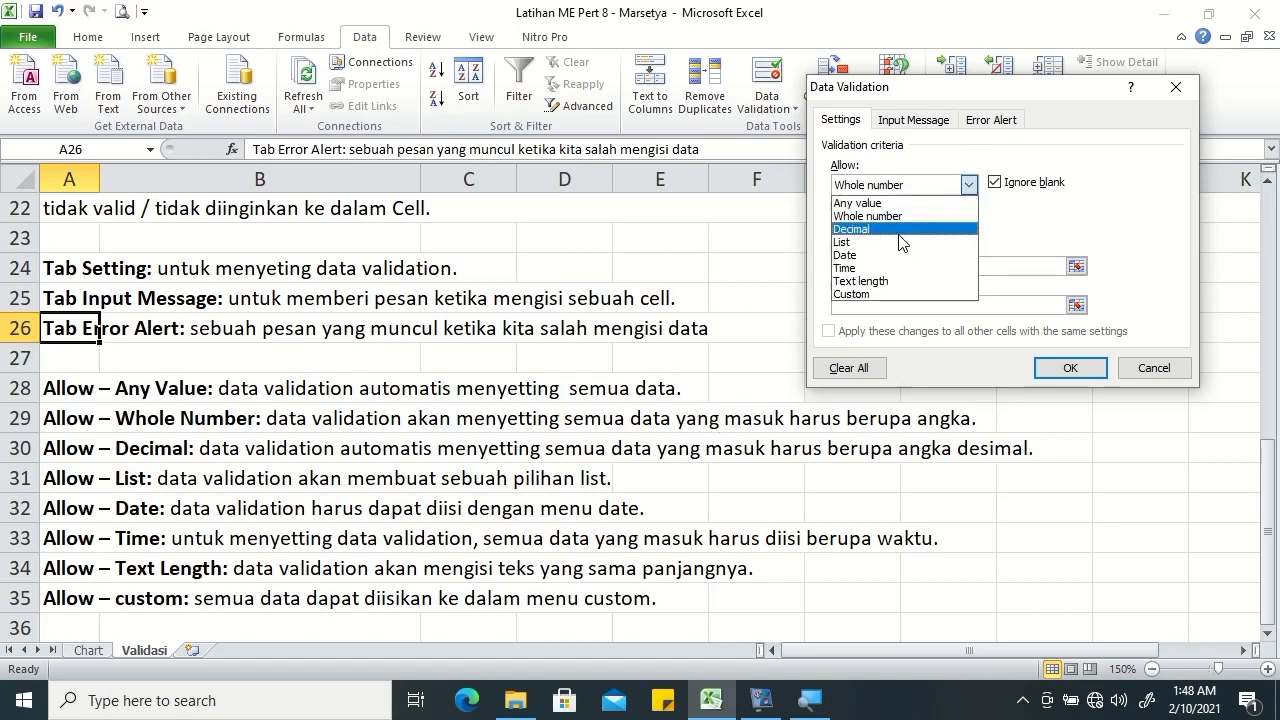
pyautogui.click(903, 240)
pyautogui.click(908, 184)
pyautogui.click(900, 227)
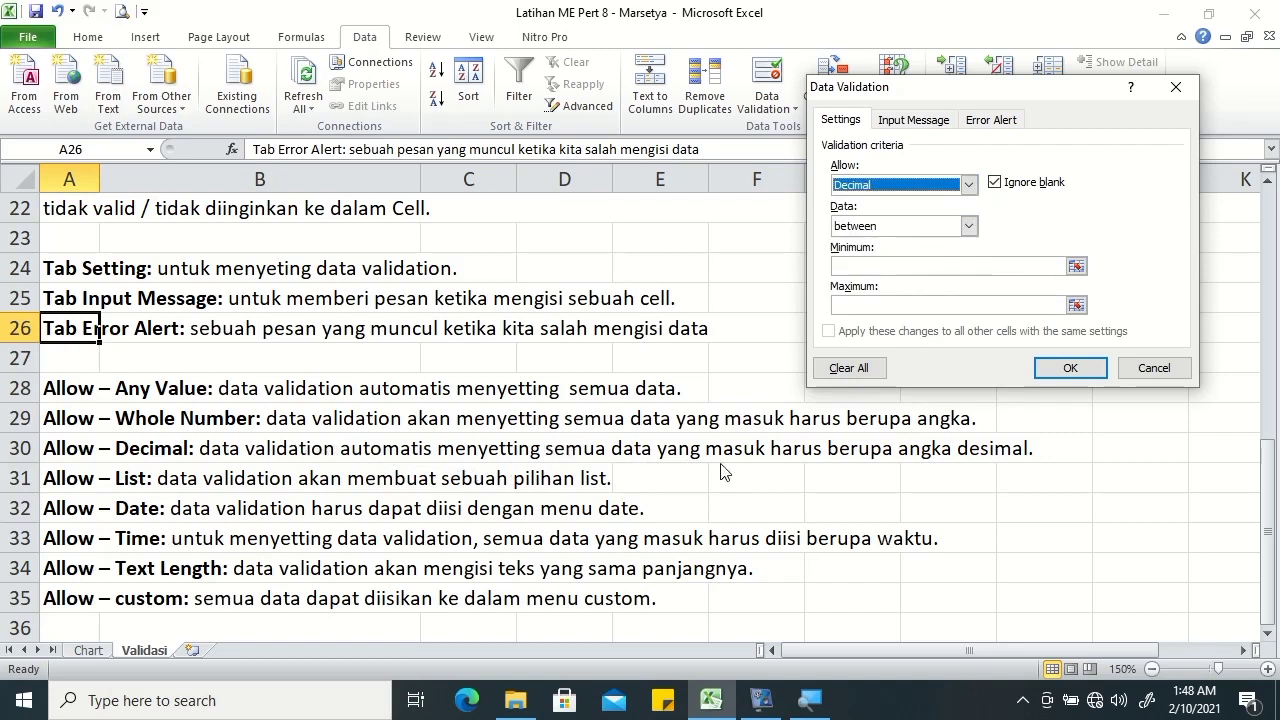
# Switch the allowed type to List, then to Date, revealing start and end date fields.
pyautogui.click(945, 192)
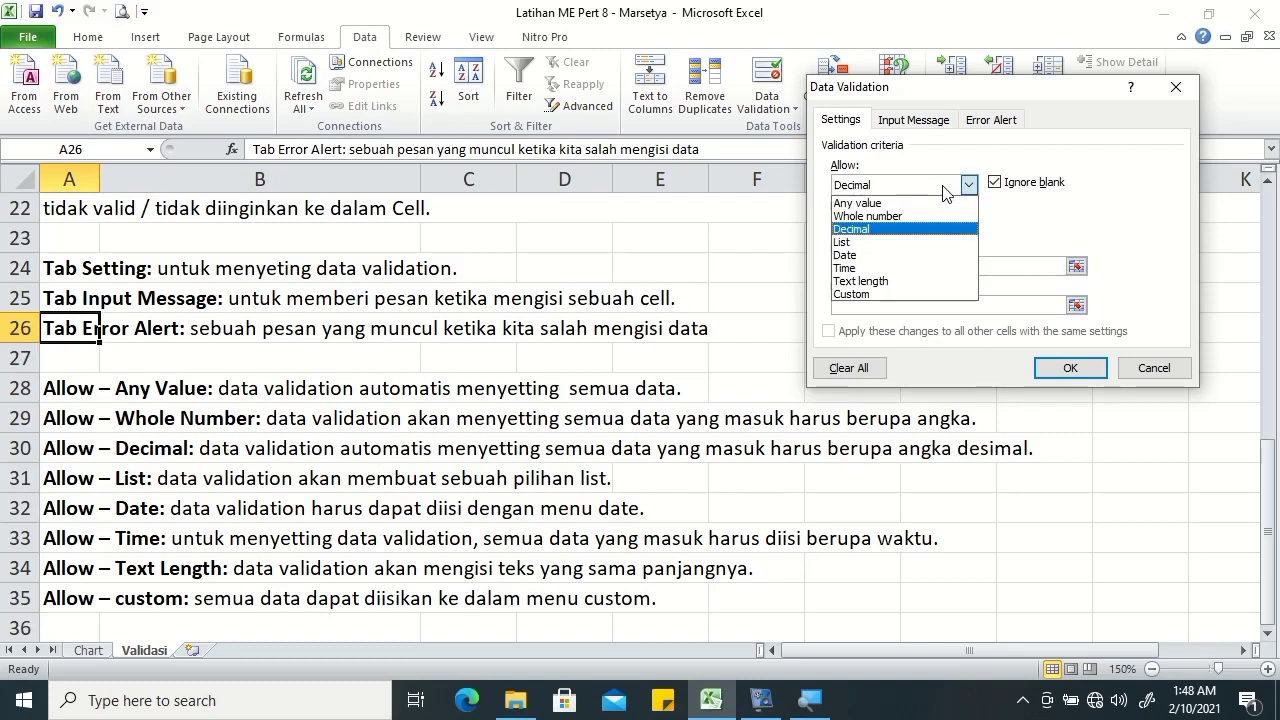
pyautogui.click(894, 242)
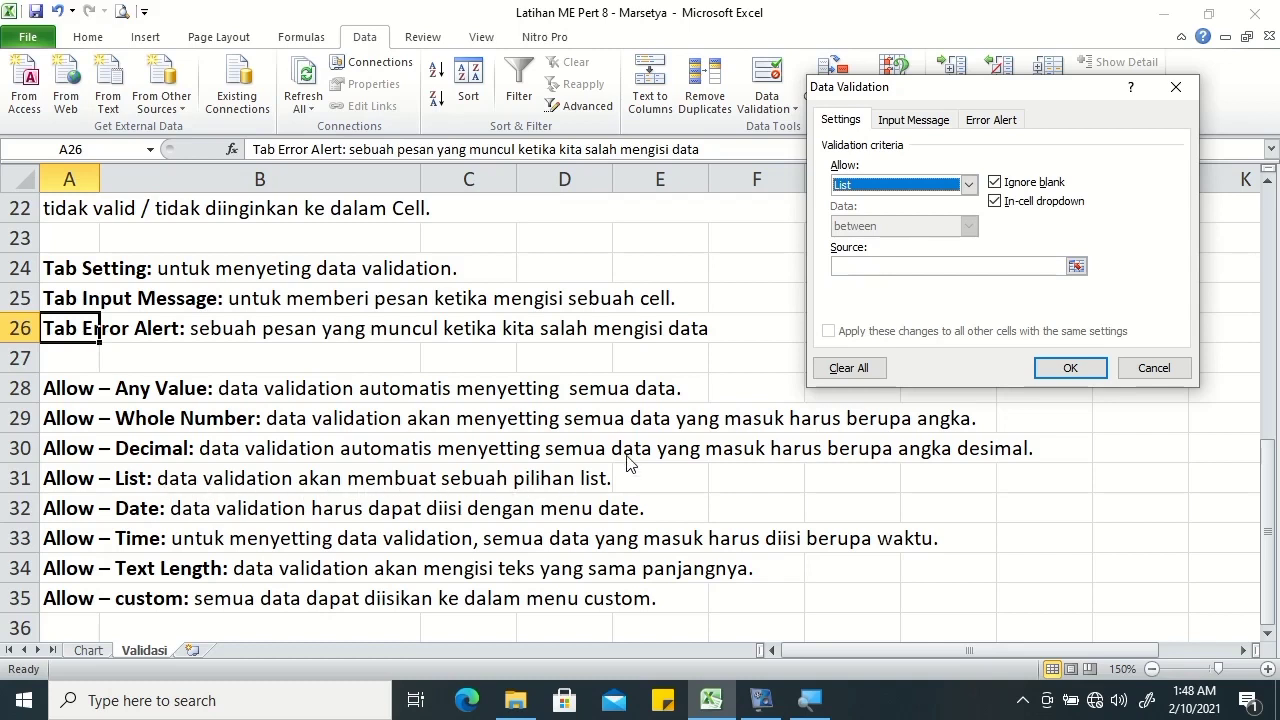
pyautogui.click(860, 186)
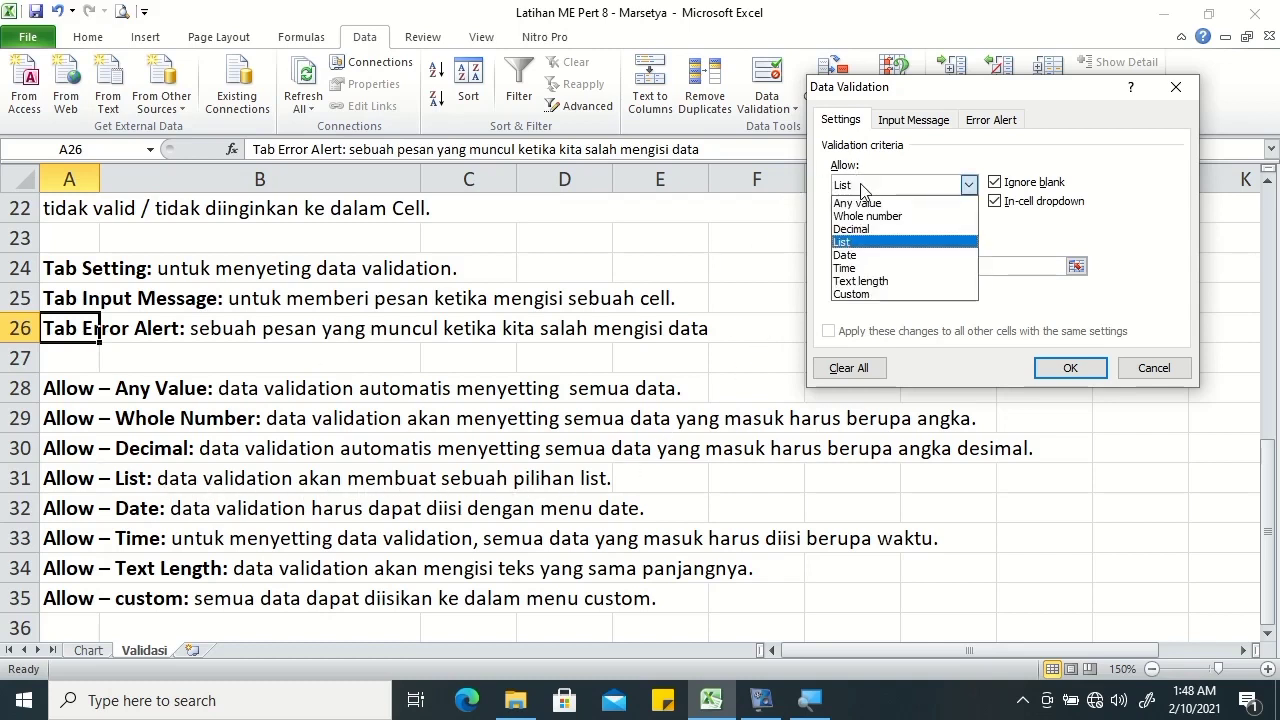
pyautogui.click(855, 256)
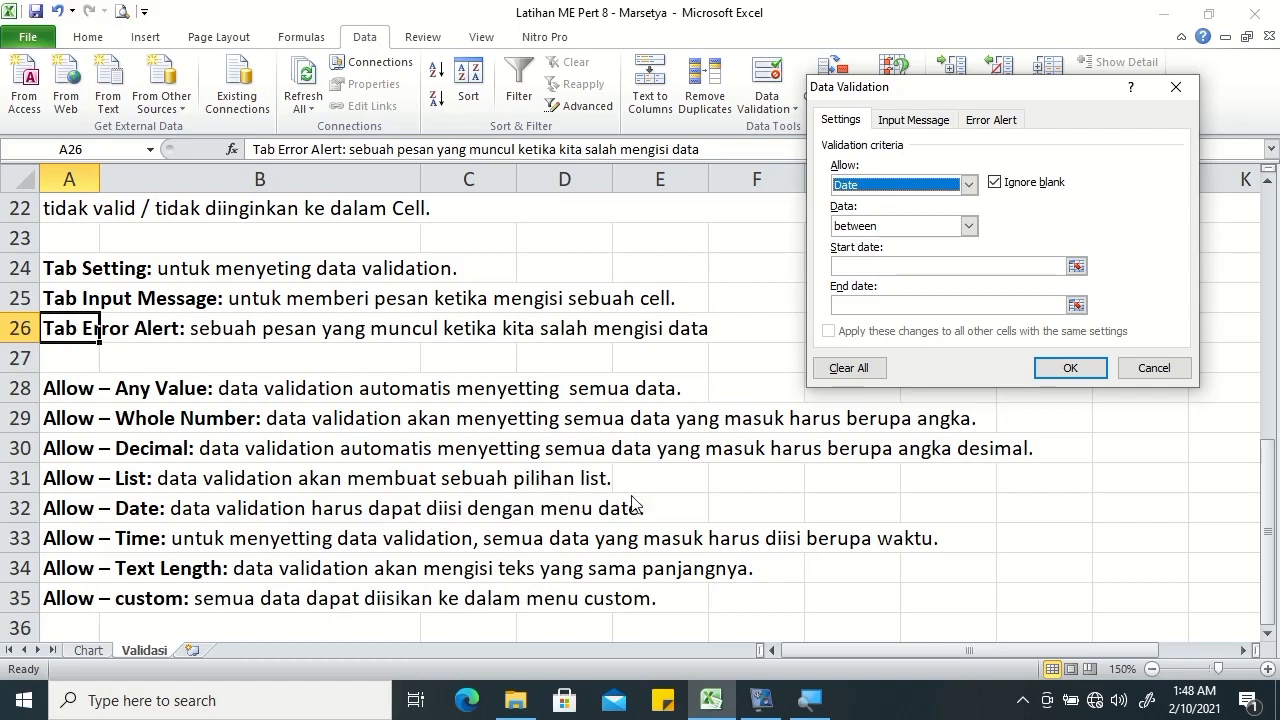
pyautogui.click(969, 184)
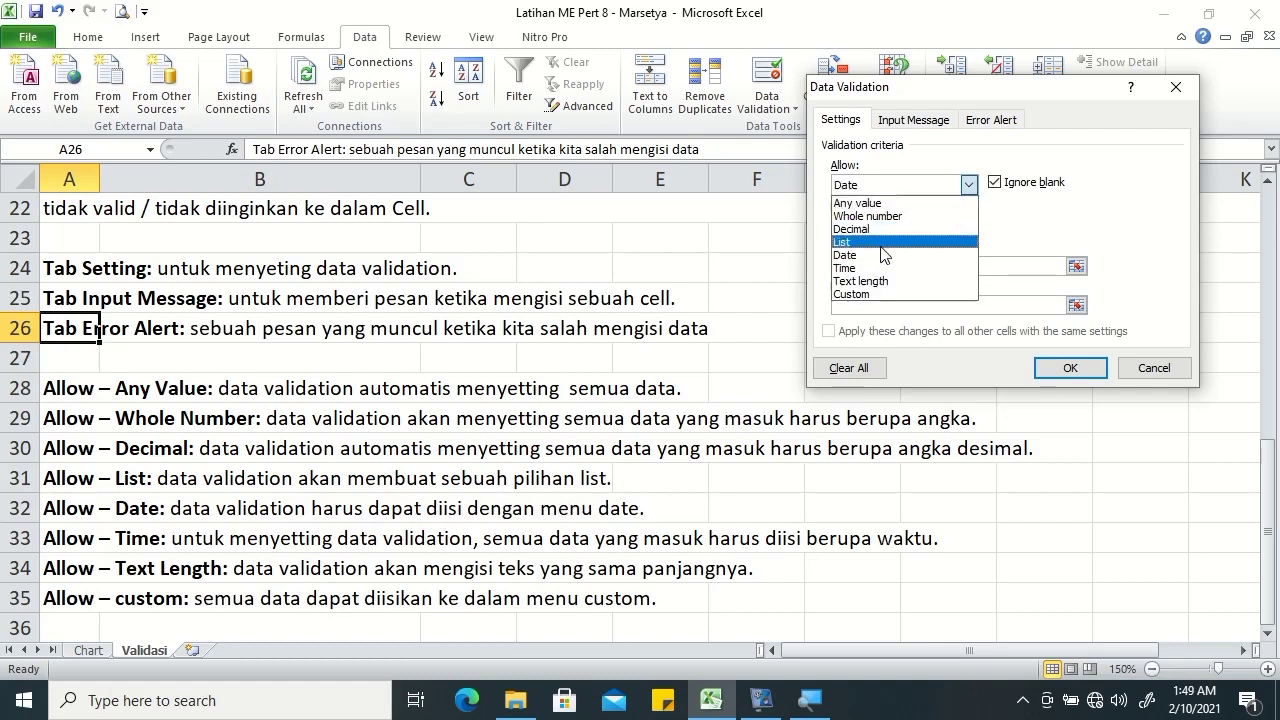
# Preview the Time, Text length and Custom validation types.
pyautogui.click(872, 268)
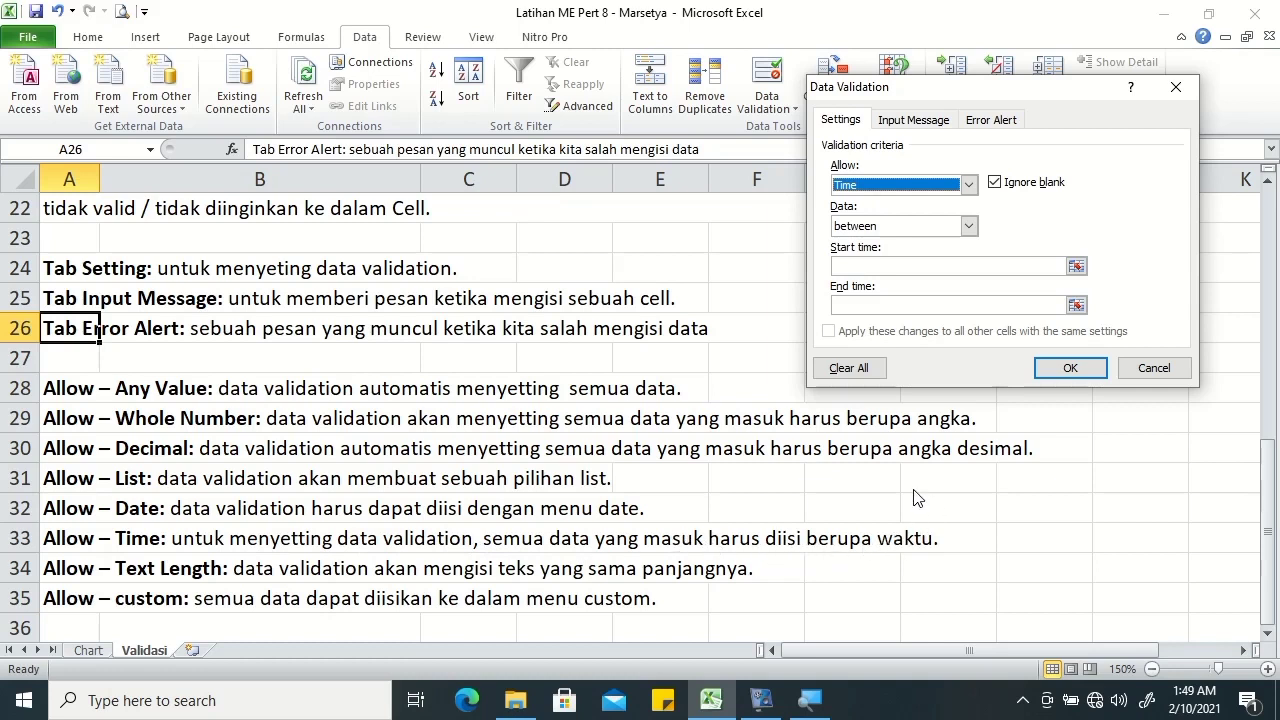
pyautogui.click(915, 193)
pyautogui.click(870, 279)
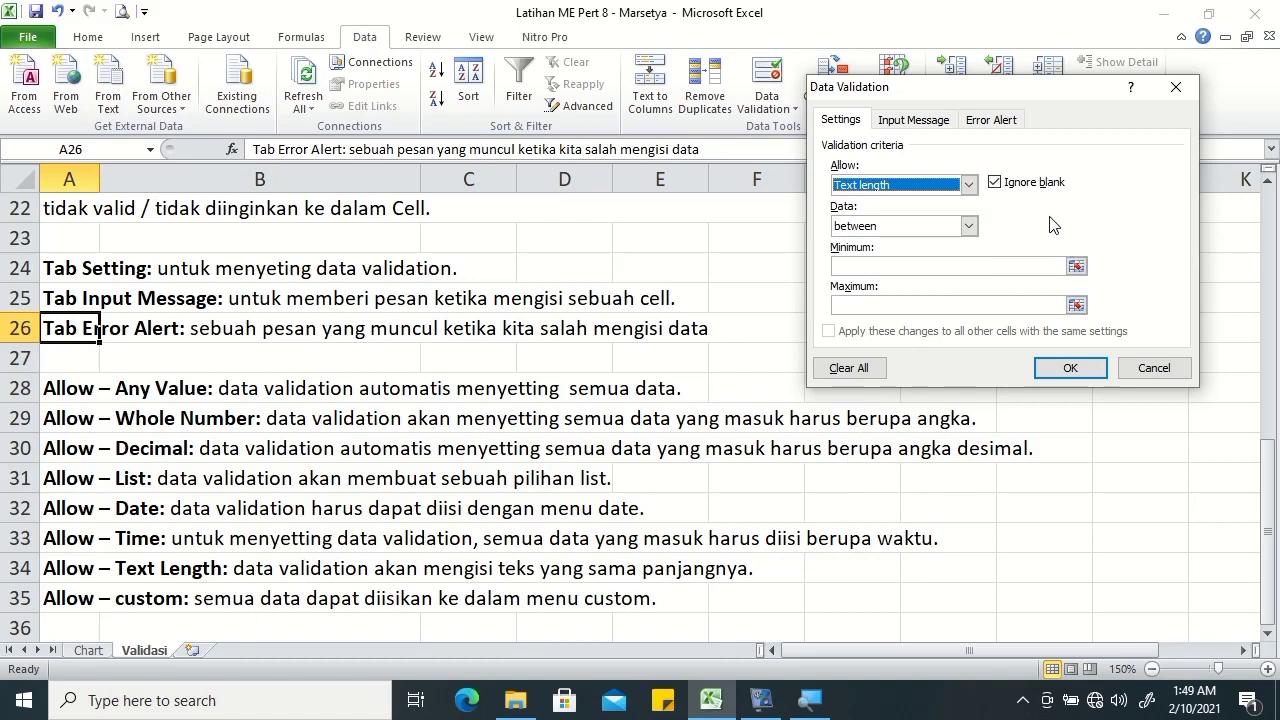
pyautogui.click(955, 195)
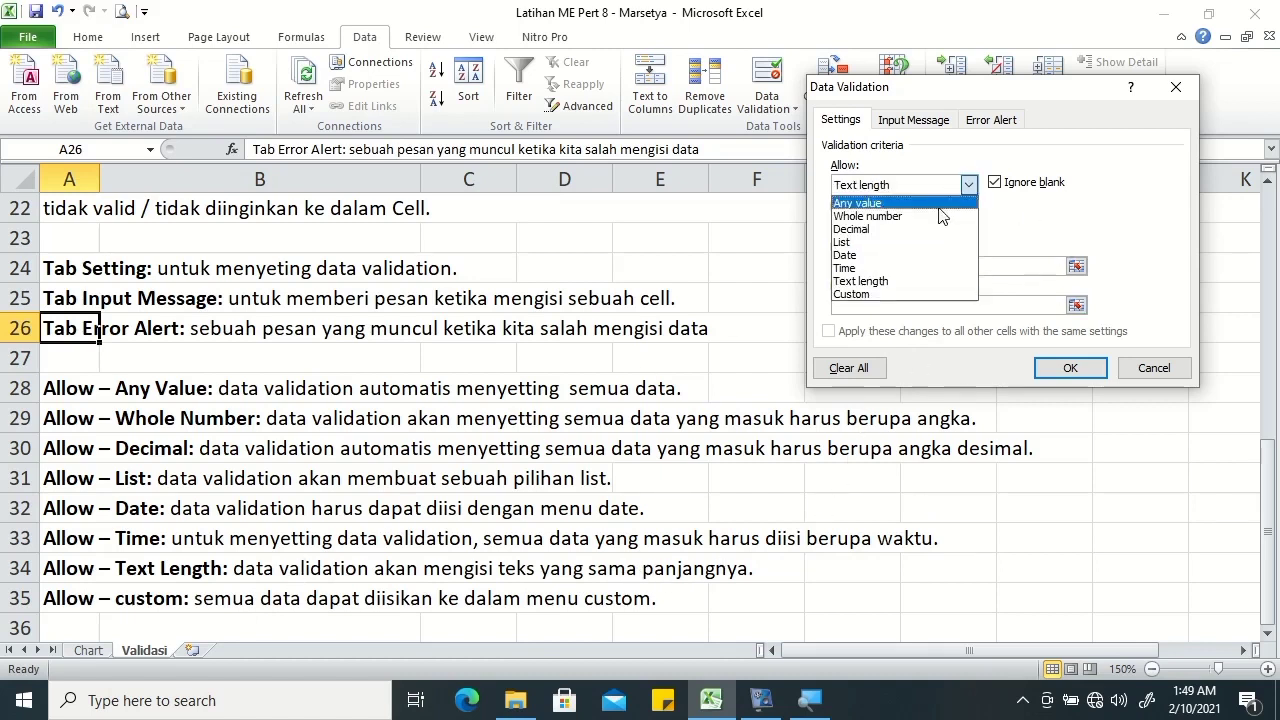
pyautogui.click(893, 298)
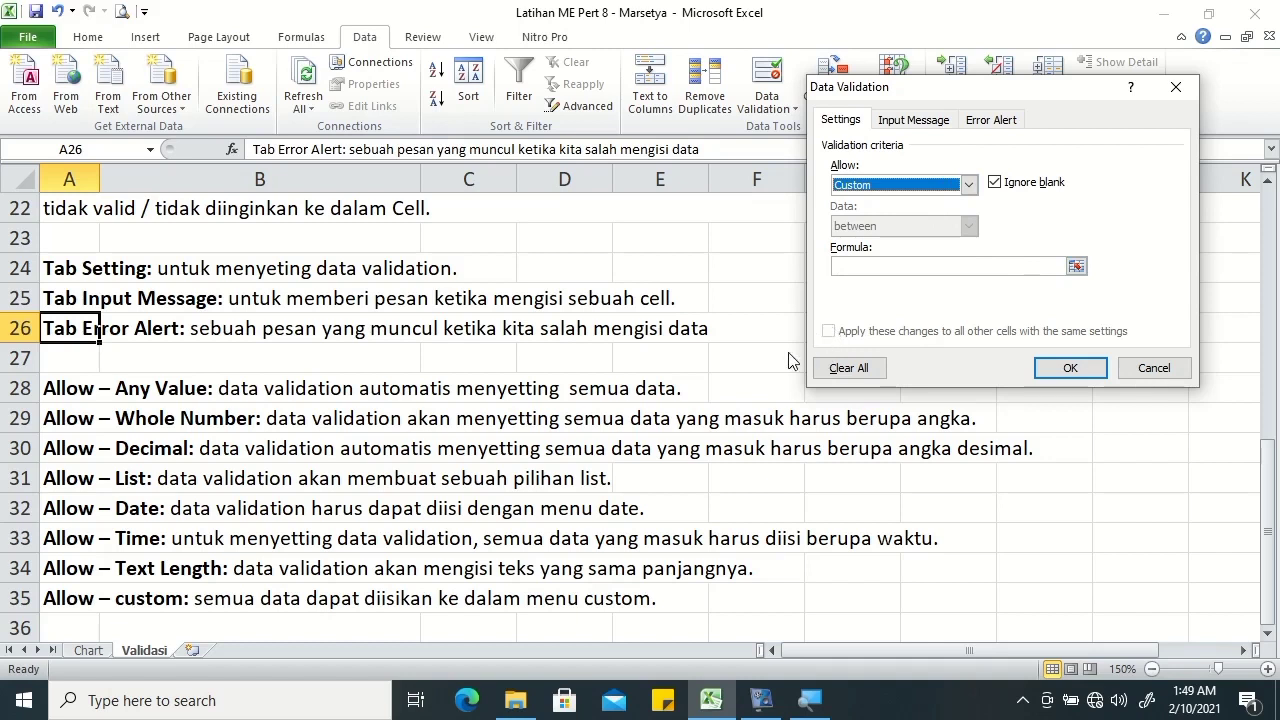
# Switch to List, cancel the dialog unsaved and scroll back up to the table.
pyautogui.click(879, 190)
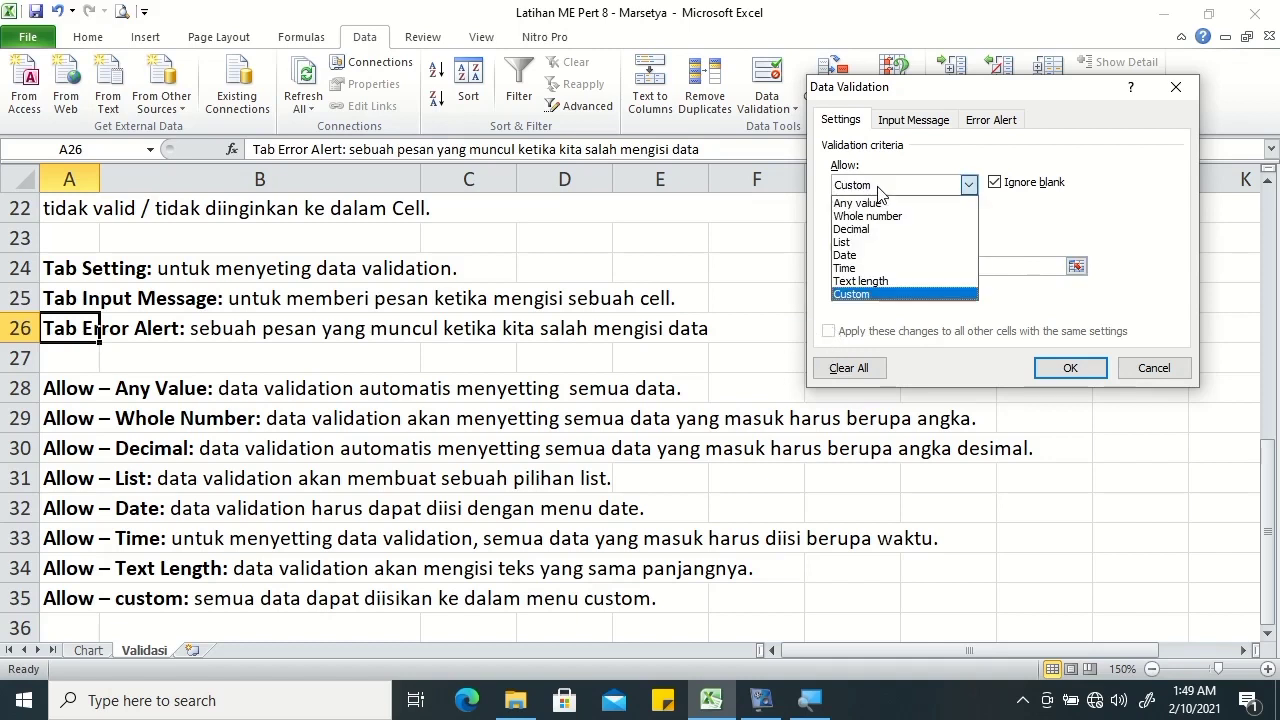
pyautogui.click(866, 242)
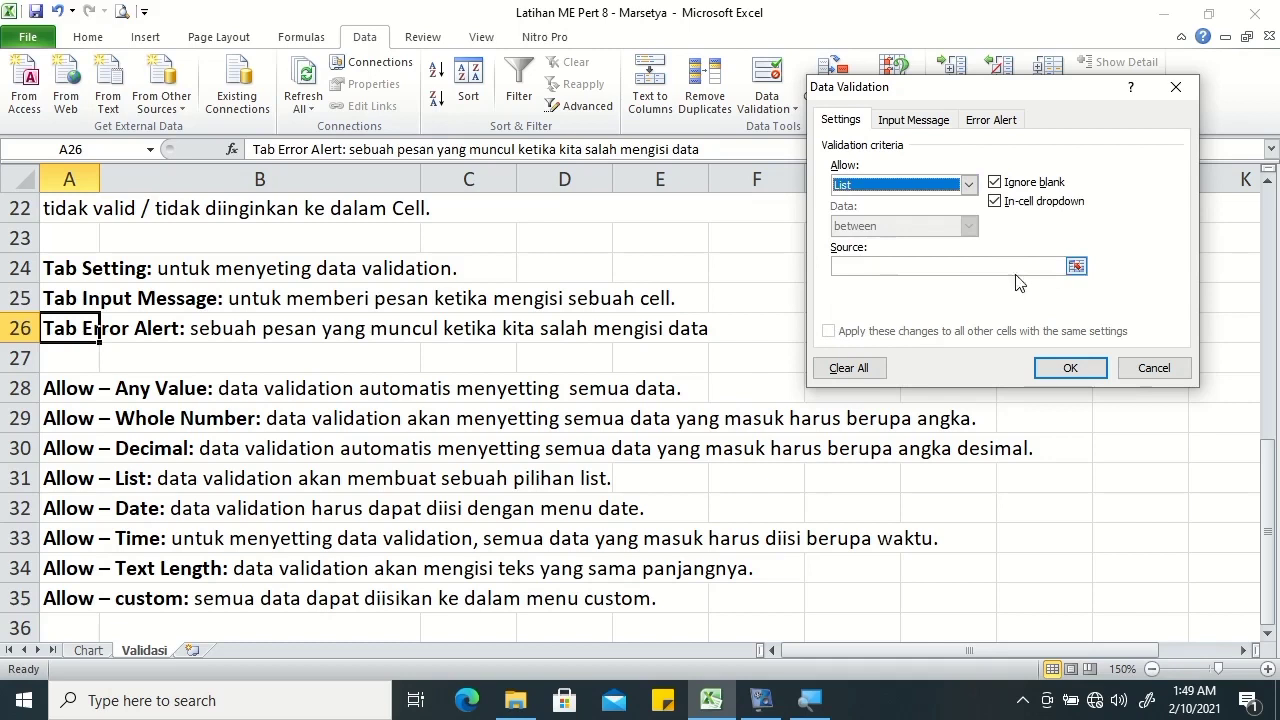
pyautogui.click(1142, 367)
pyautogui.moveTo(1276, 478); pyautogui.dragTo(1274, 200)
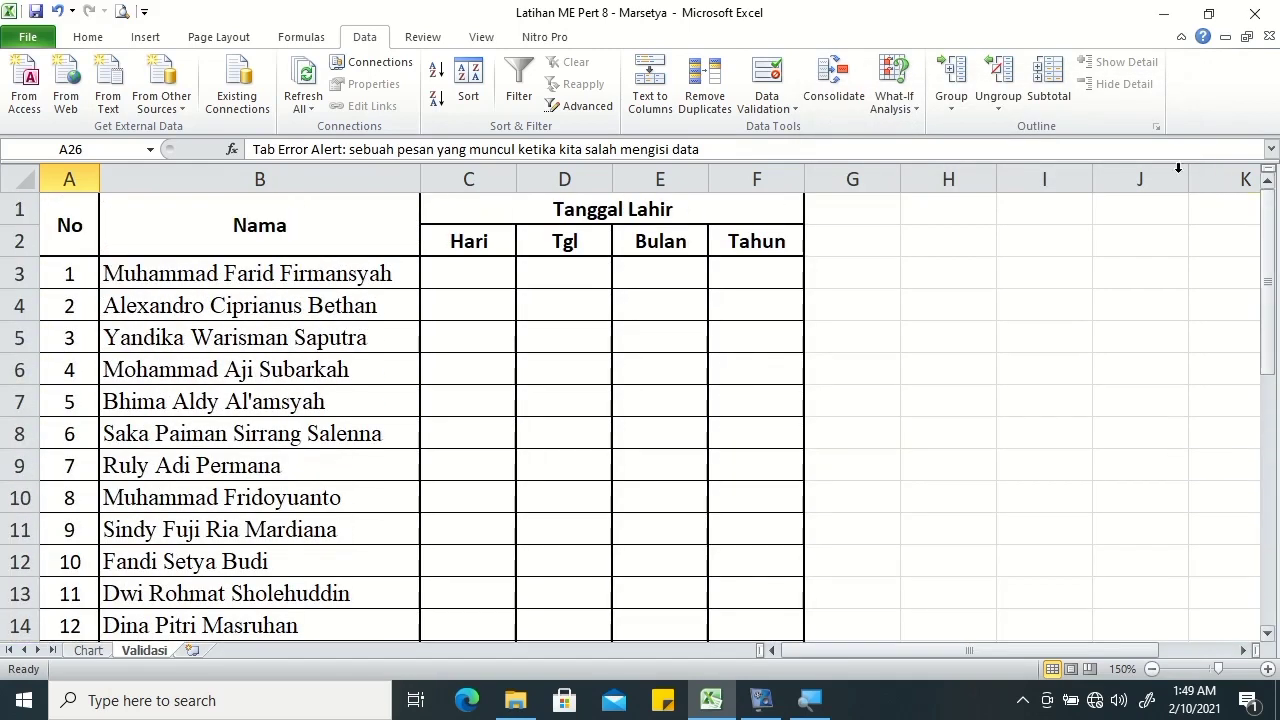
# Enter Senin and Selasa in I3:I4 and fill-drag the pair down to I7.
pyautogui.click(1022, 270)
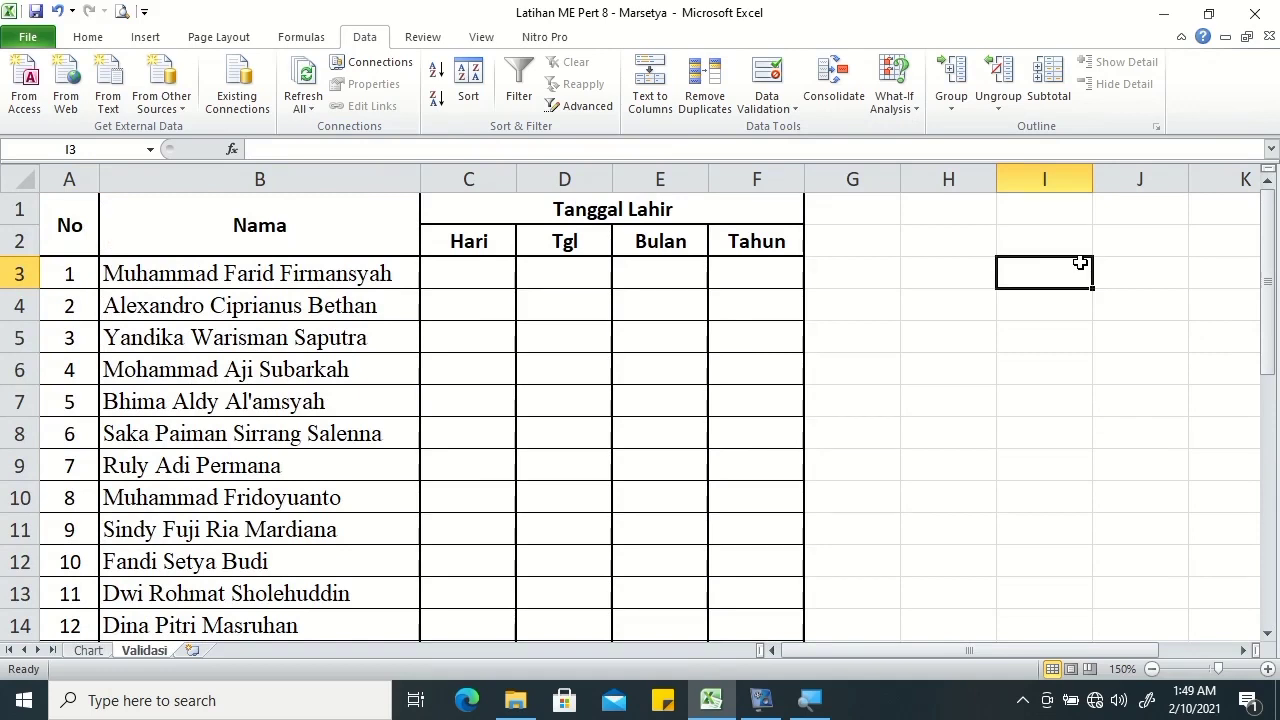
pyautogui.write('Senin')
pyautogui.press('Return')
pyautogui.write('Sel')
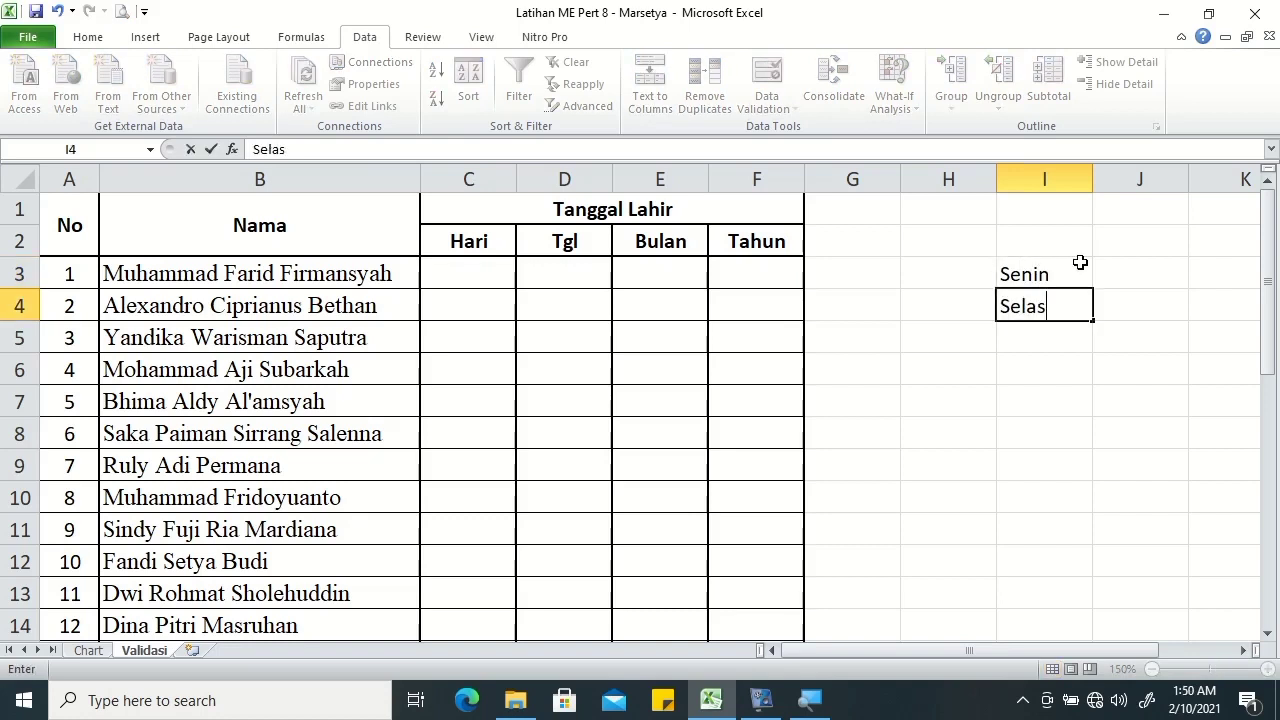
pyautogui.write('a')
pyautogui.press('Return')
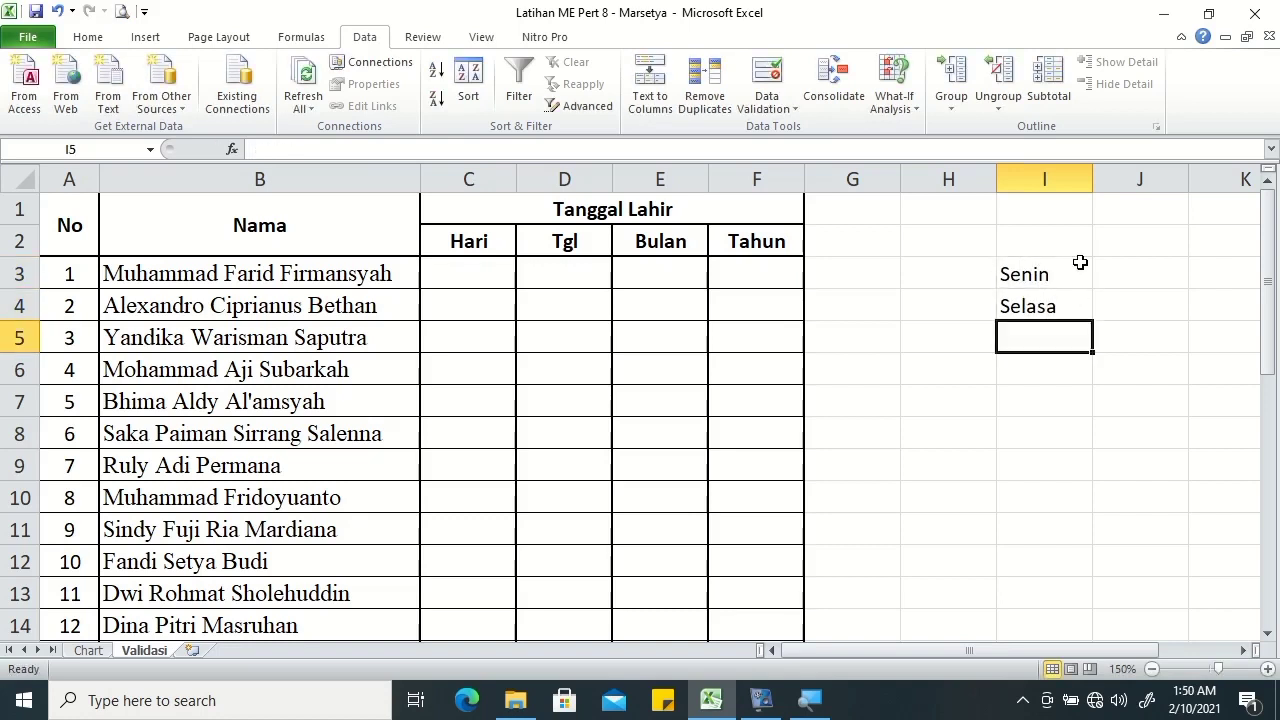
pyautogui.click(1080, 262)
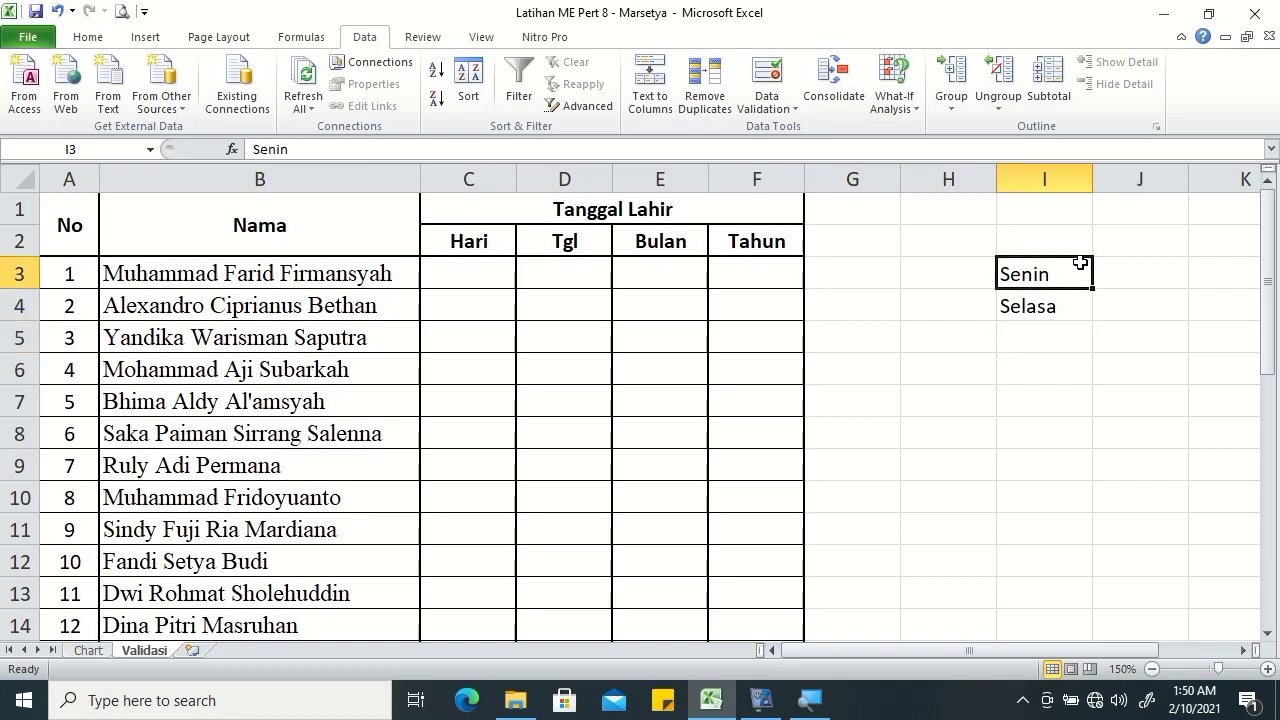
pyautogui.moveTo(1080, 262); pyautogui.dragTo(1086, 298)
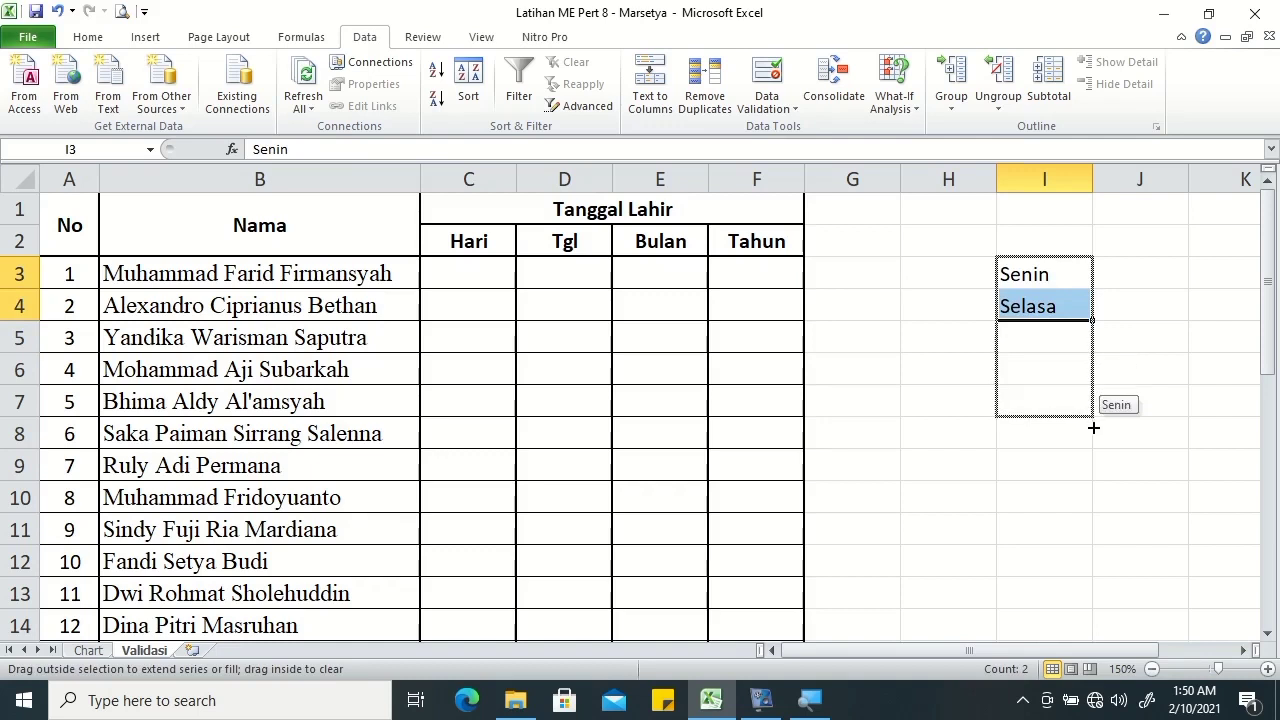
pyautogui.moveTo(1094, 324); pyautogui.dragTo(1094, 414)
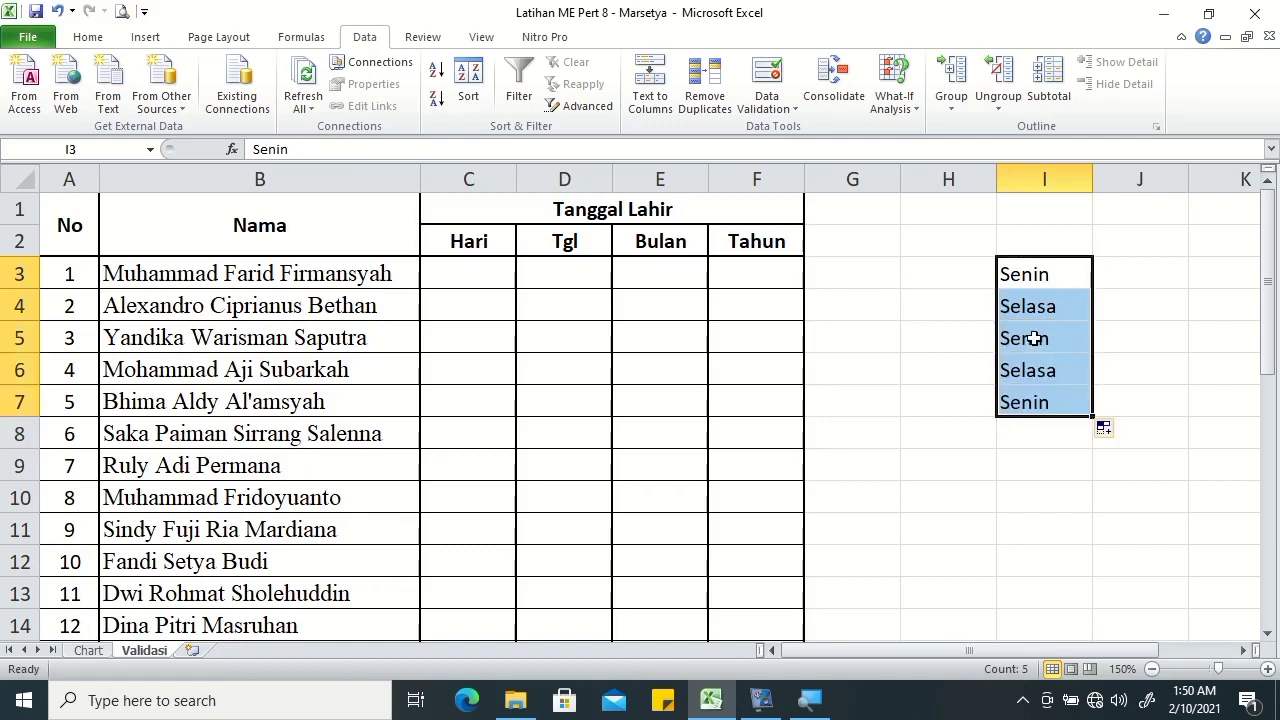
pyautogui.click(1034, 342)
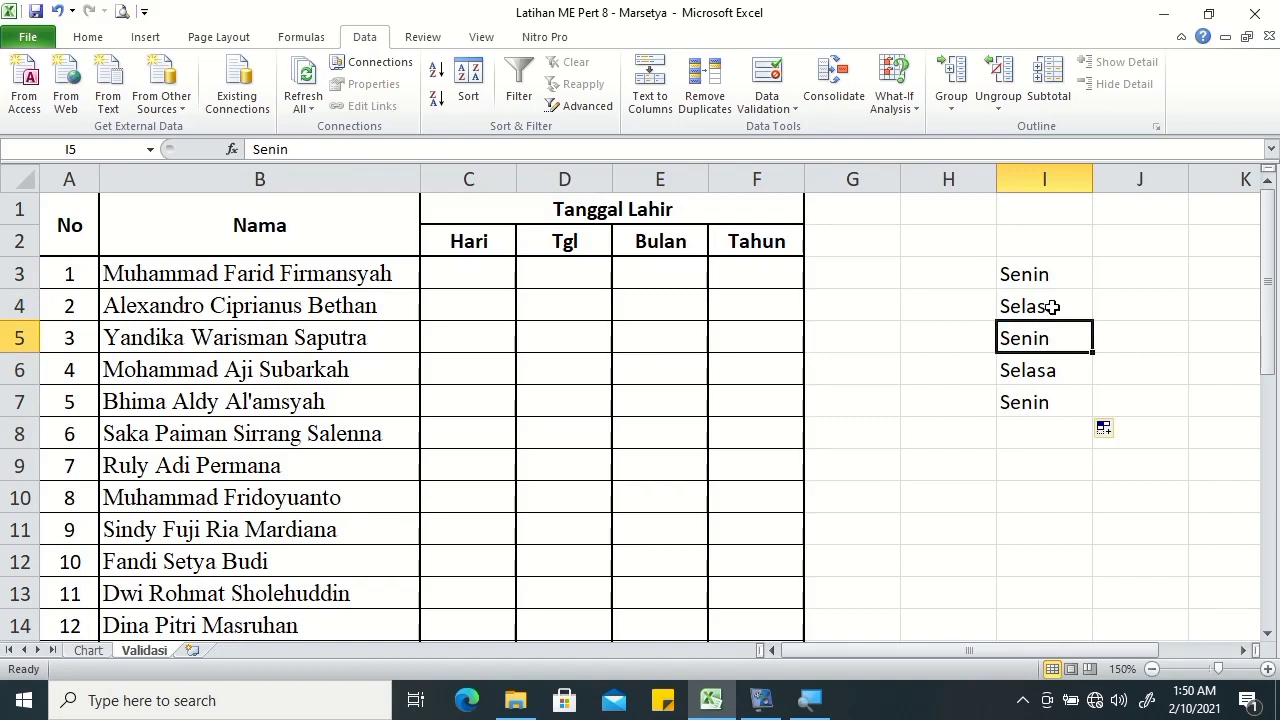
# Replace I3:I4 with Monday and Tuesday, fill down to Sunday in I9, and autofit column I.
pyautogui.click(1058, 273)
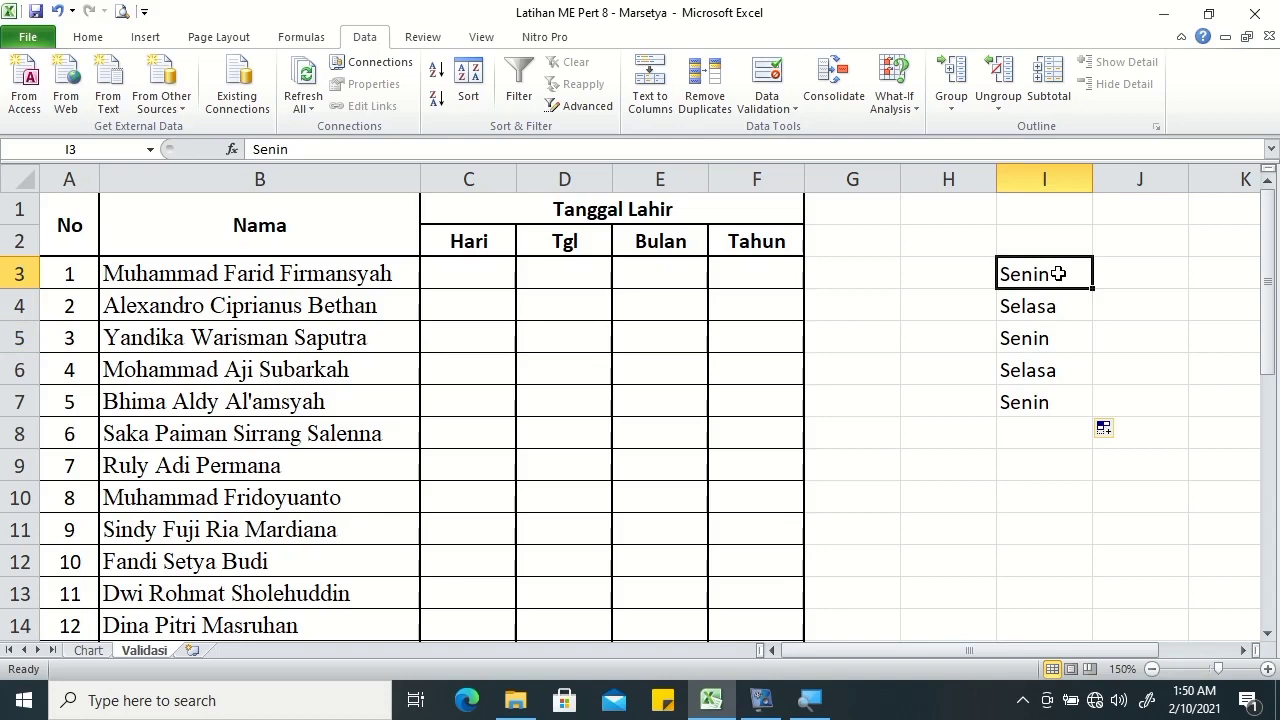
pyautogui.write('Monday')
pyautogui.press('Return')
pyautogui.write('Tuesday')
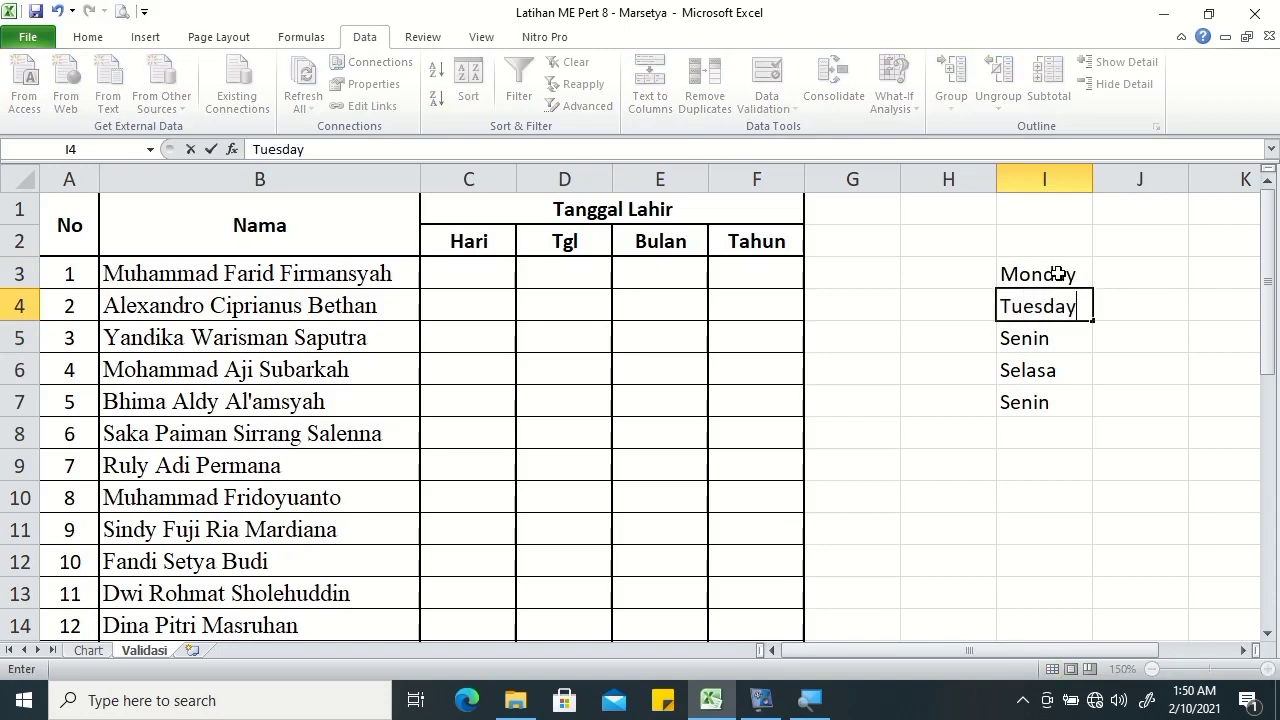
pyautogui.press('Return')
pyautogui.moveTo(1058, 274); pyautogui.dragTo(1058, 306)
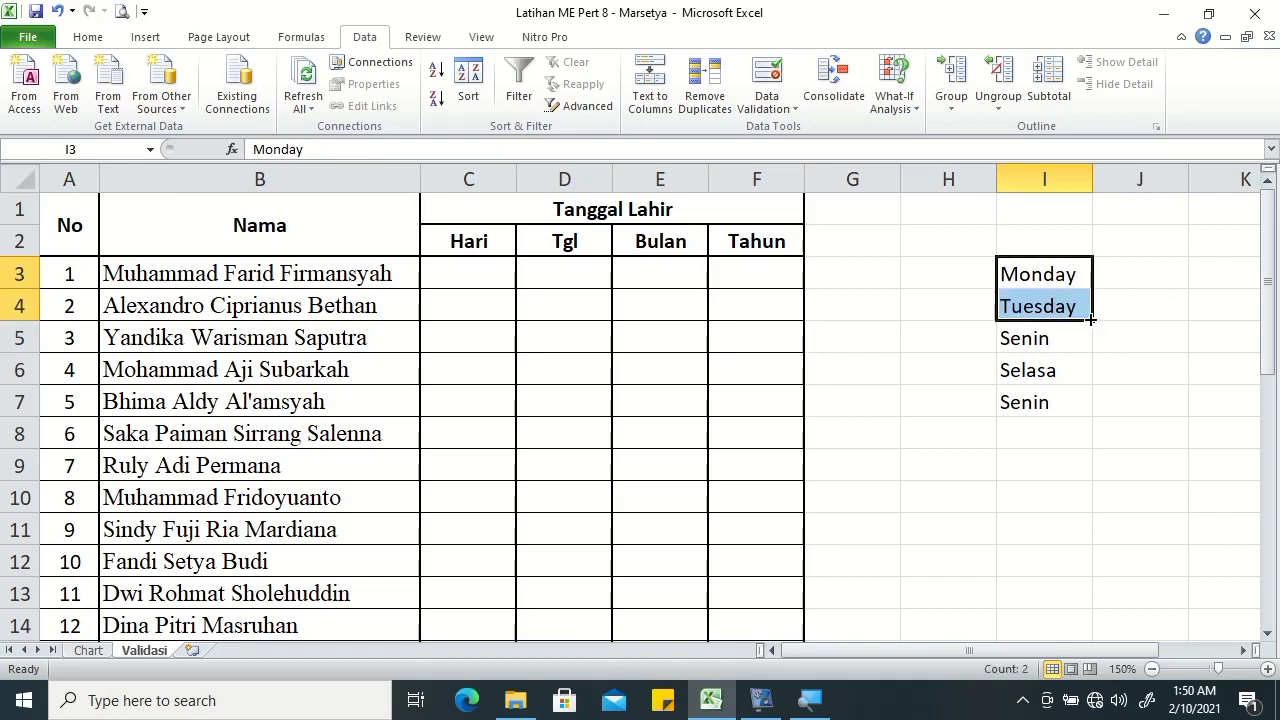
pyautogui.moveTo(1091, 319); pyautogui.dragTo(1087, 486)
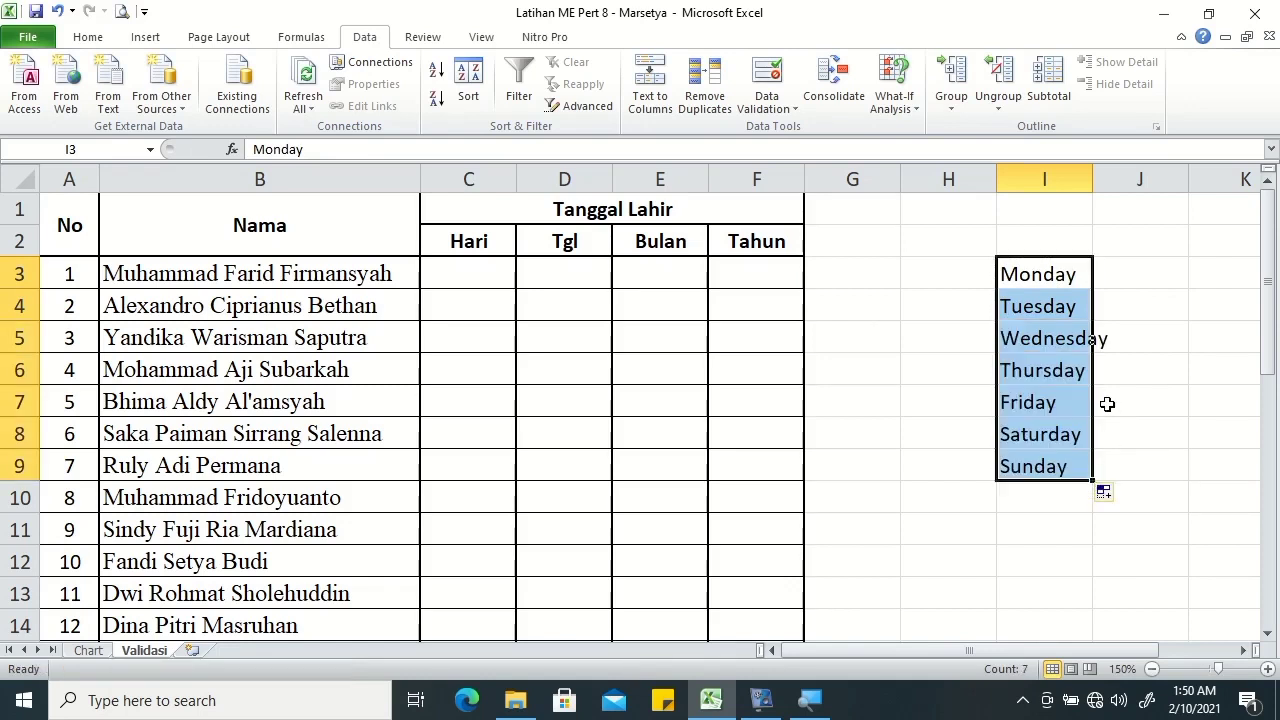
pyautogui.doubleClick(1095, 189)
# Enter 1 and 2 in J3:J4 and fill the series down to 31 in J33.
pyautogui.click(1168, 268)
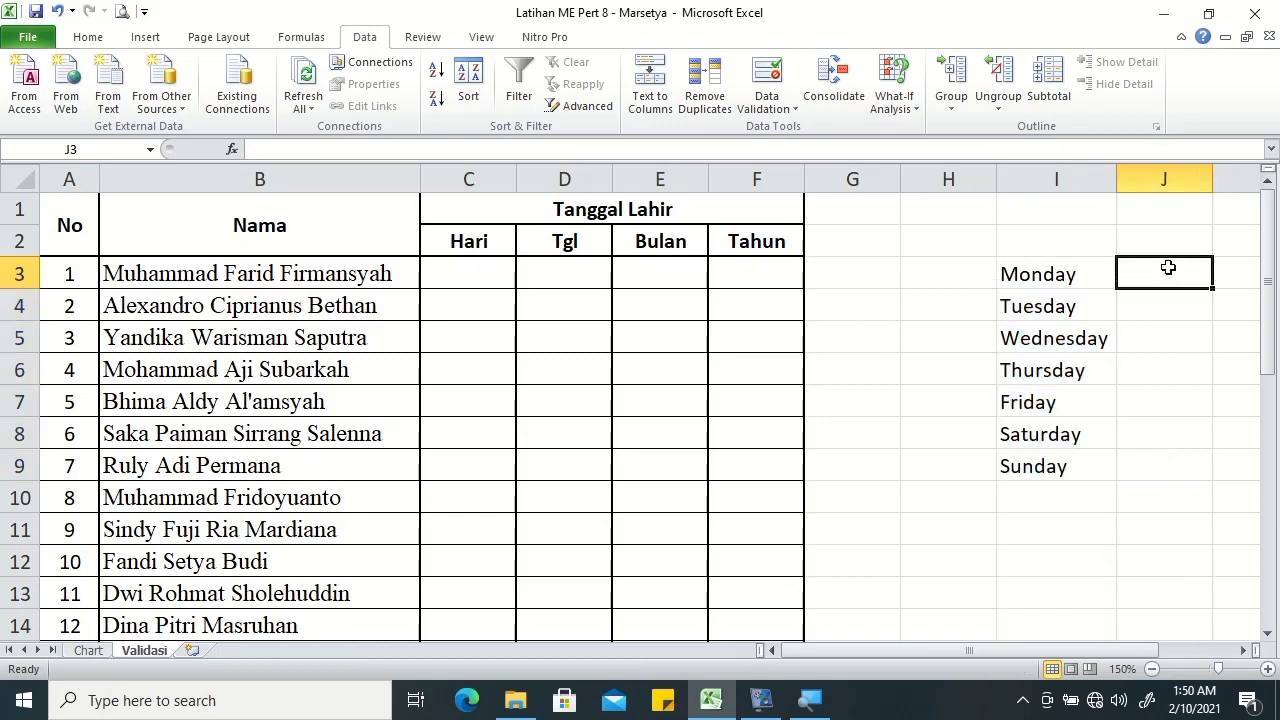
pyautogui.write('1')
pyautogui.press('Return')
pyautogui.write('2')
pyautogui.press('Return')
pyautogui.moveTo(1188, 262); pyautogui.dragTo(1220, 640)
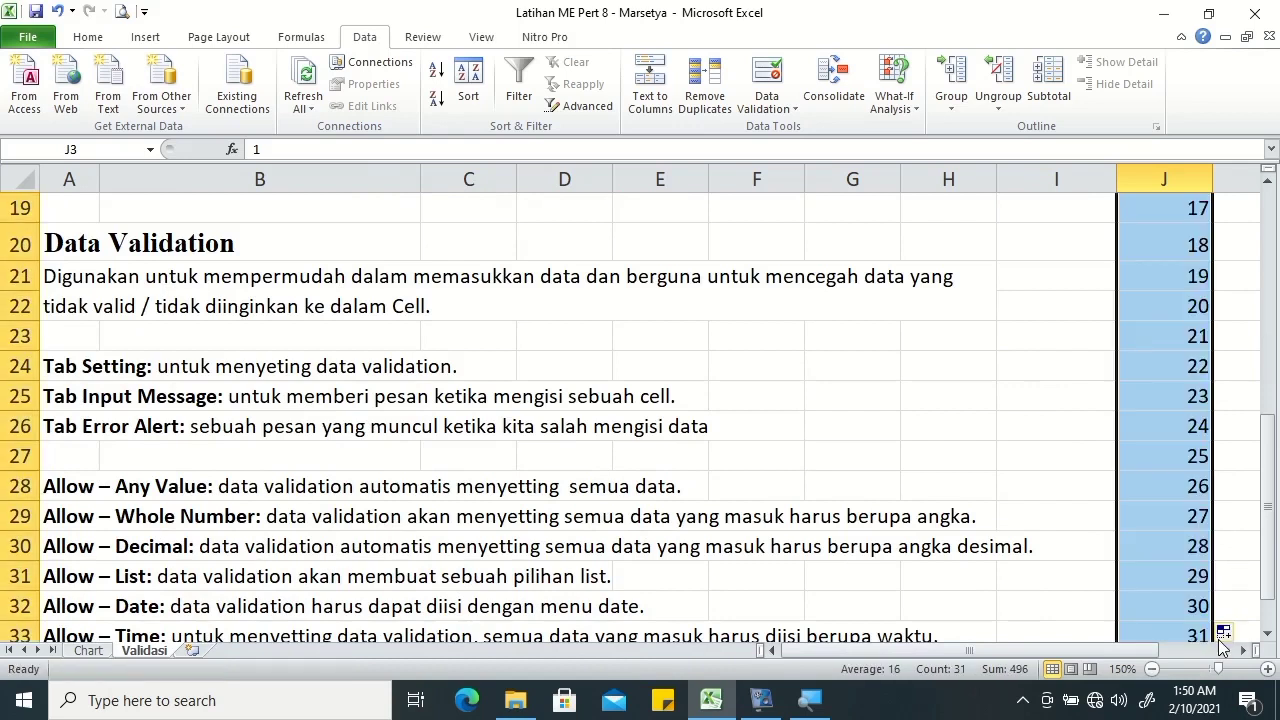
pyautogui.moveTo(1268, 500); pyautogui.dragTo(1276, 316)
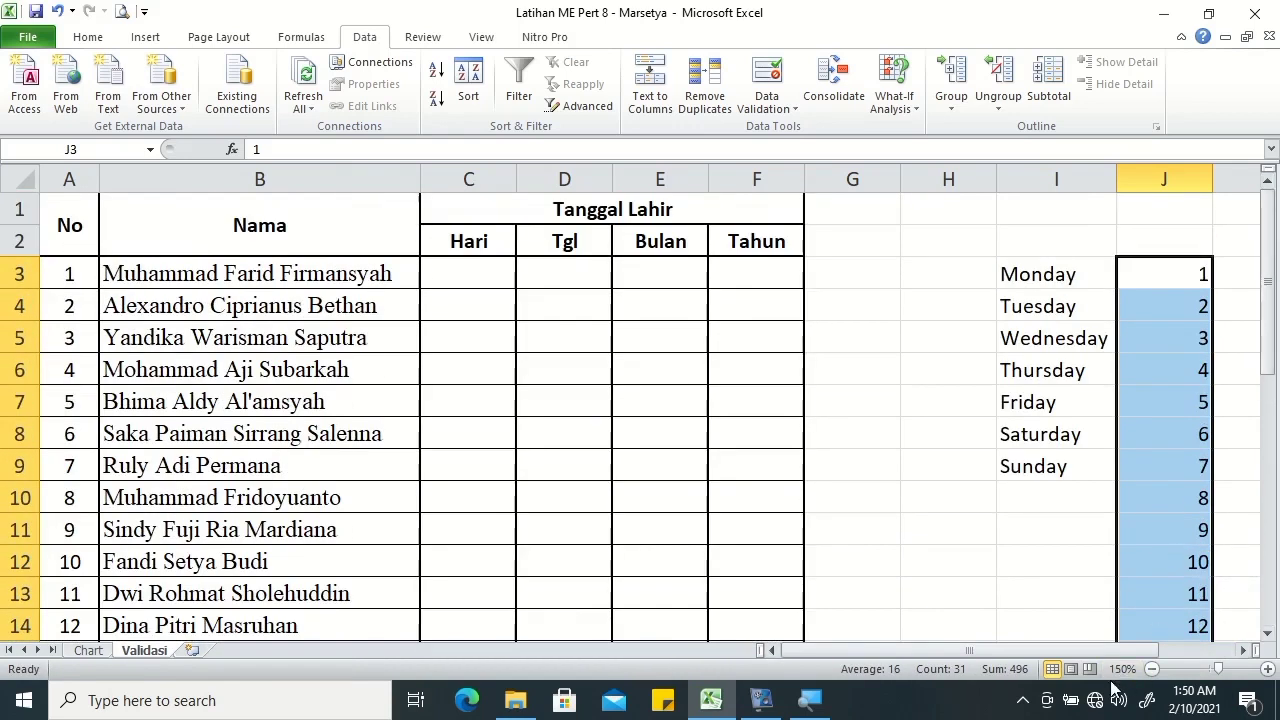
pyautogui.moveTo(1095, 648); pyautogui.dragTo(1167, 648)
pyautogui.click(891, 268)
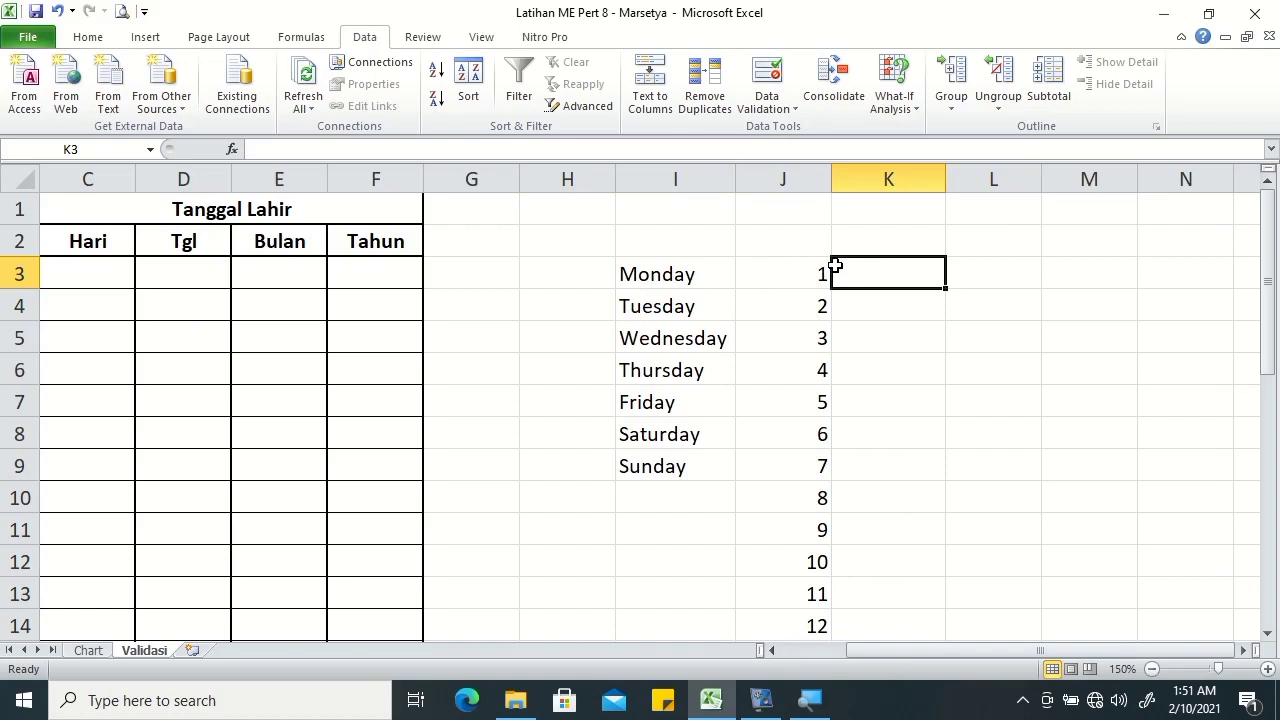
# Type January and February in K3:K4 and fill the months down to December in K14.
pyautogui.write('January')
pyautogui.press('Return')
pyautogui.write('February')
pyautogui.press('Return')
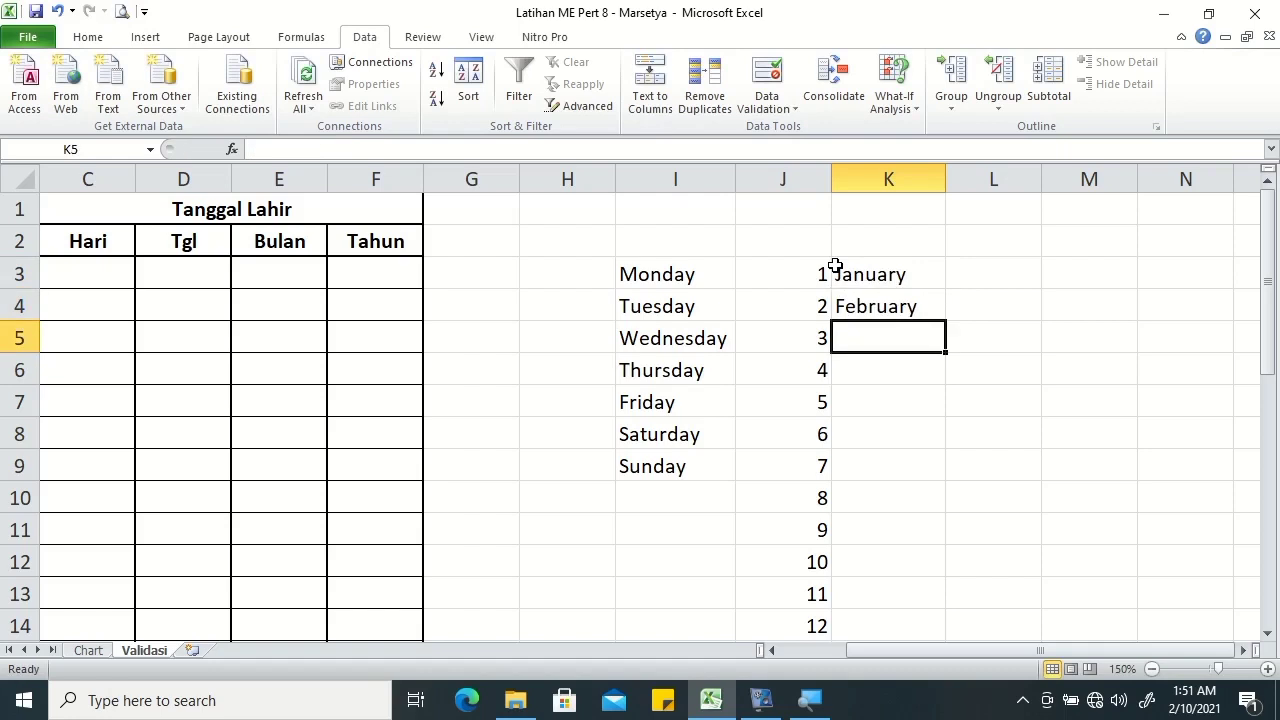
pyautogui.moveTo(835, 266); pyautogui.dragTo(862, 298)
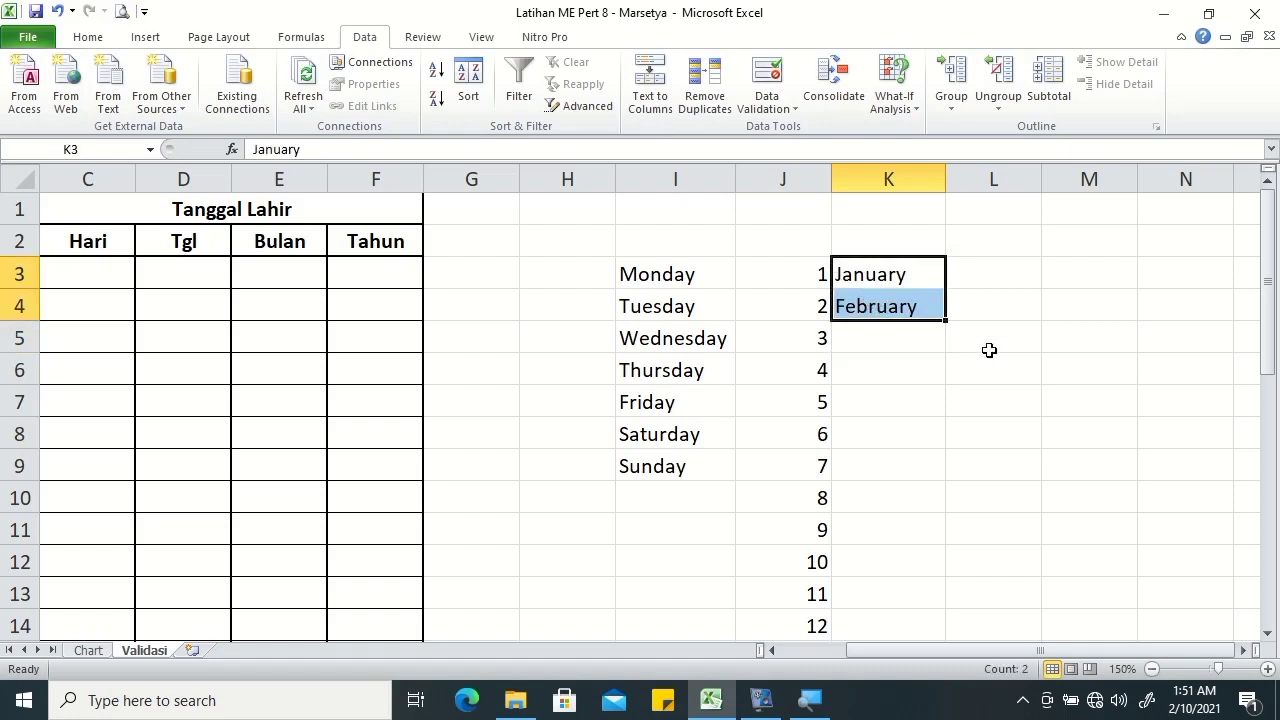
pyautogui.moveTo(945, 319)
pyautogui.mouseDown()
pyautogui.moveTo(911, 667)
pyautogui.moveTo(906, 487)
pyautogui.moveTo(914, 540)
pyautogui.mouseUp()
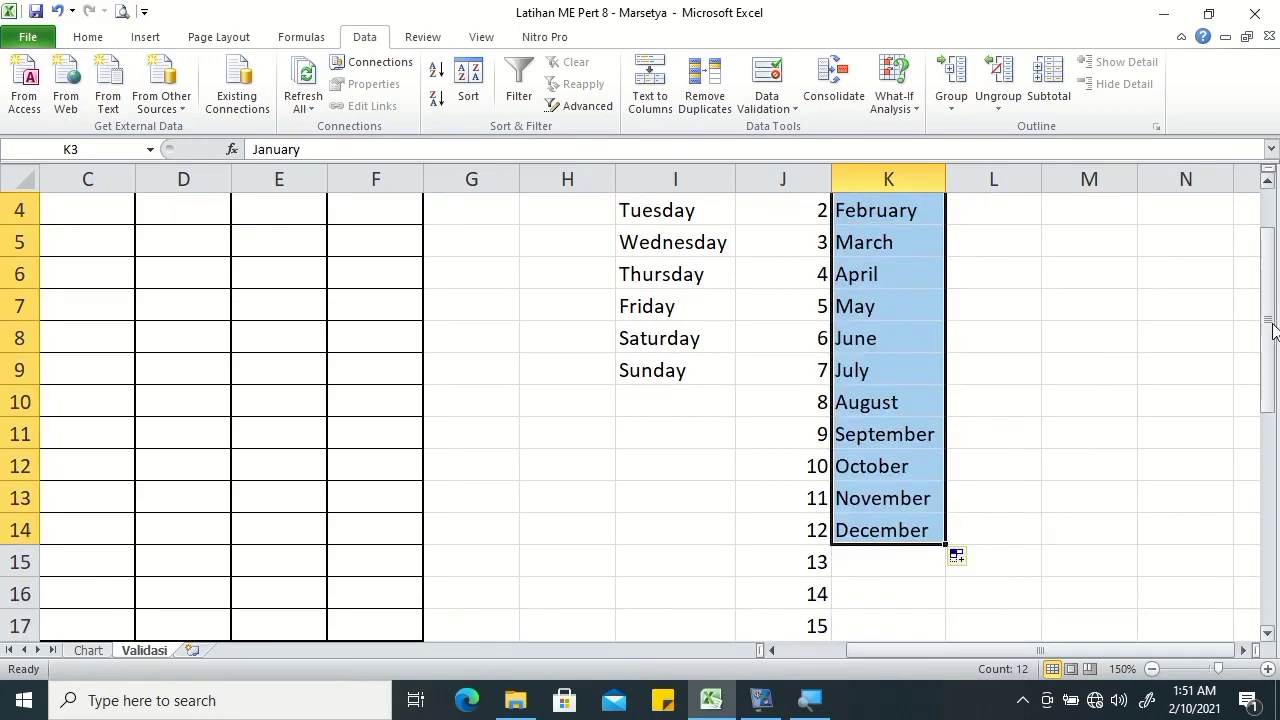
pyautogui.moveTo(1273, 330); pyautogui.dragTo(1271, 277)
# Enter 1990 and 1991 in L3:L4 and extend the year series down to 2016.
pyautogui.click(989, 273)
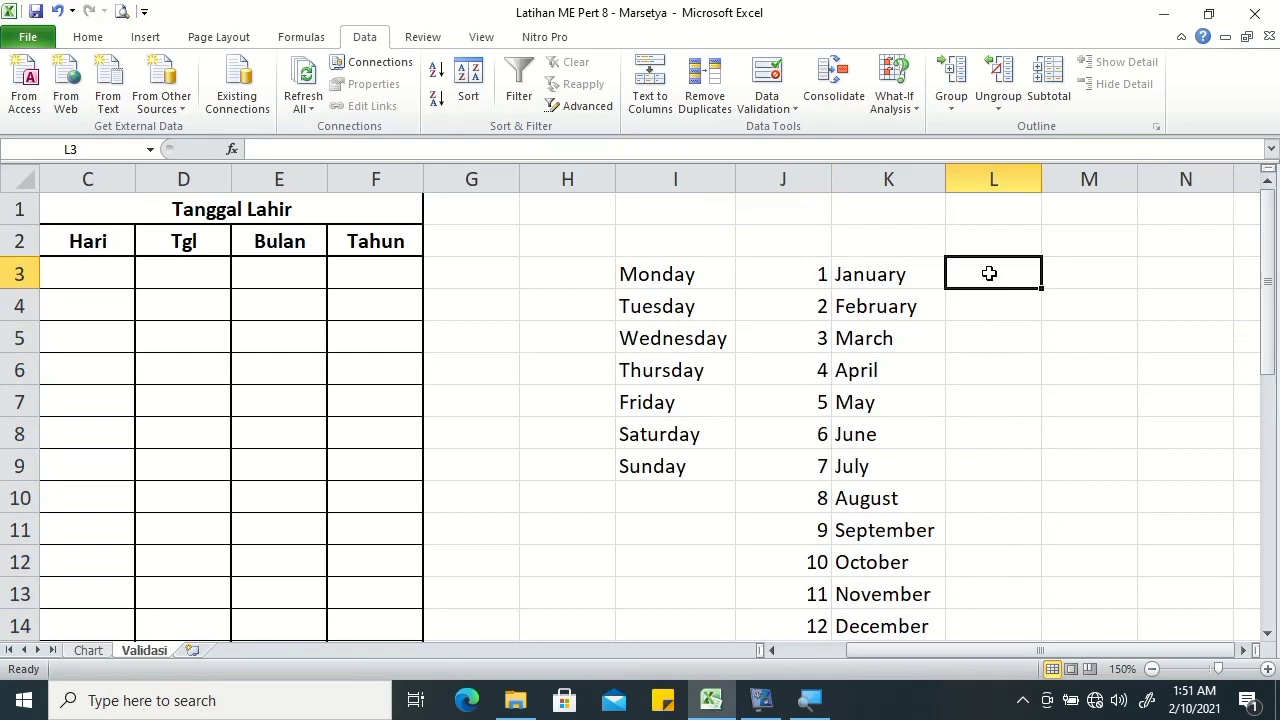
pyautogui.write('1990')
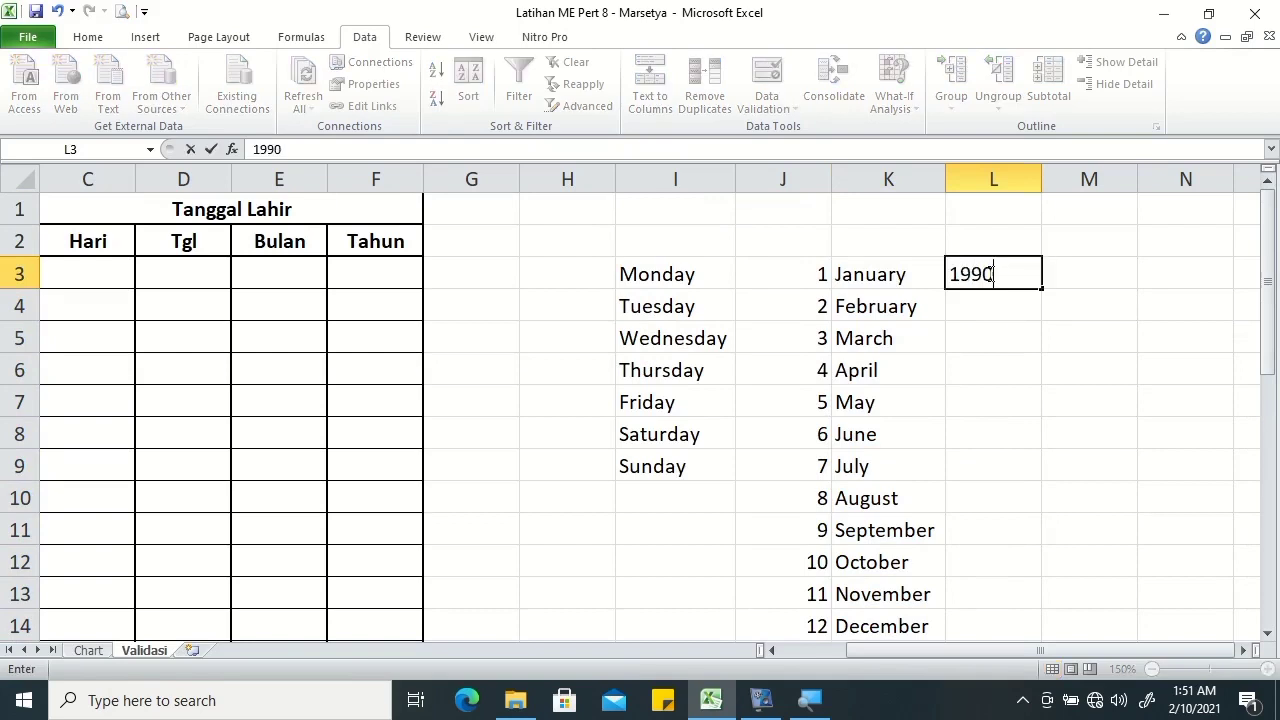
pyautogui.press('Return')
pyautogui.write('1991')
pyautogui.press('Return')
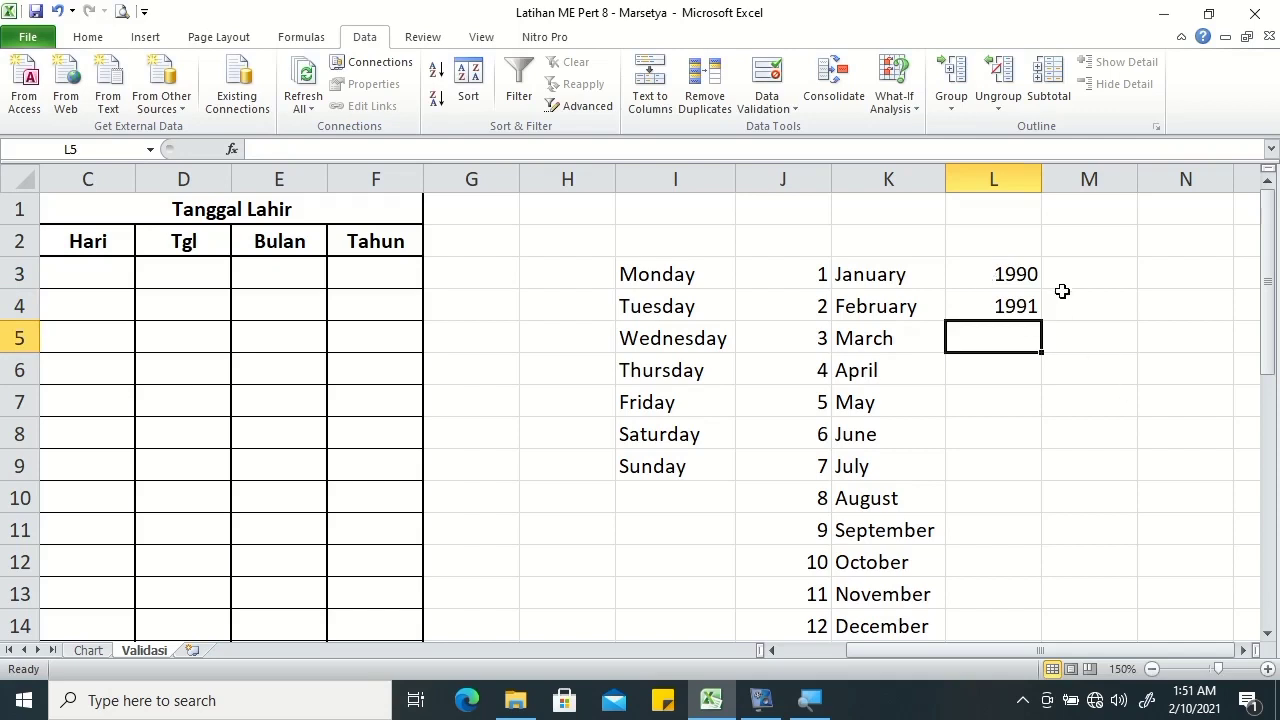
pyautogui.moveTo(1034, 272)
pyautogui.mouseDown()
pyautogui.moveTo(1013, 310)
pyautogui.moveTo(1021, 597)
pyautogui.moveTo(1025, 568)
pyautogui.mouseUp()
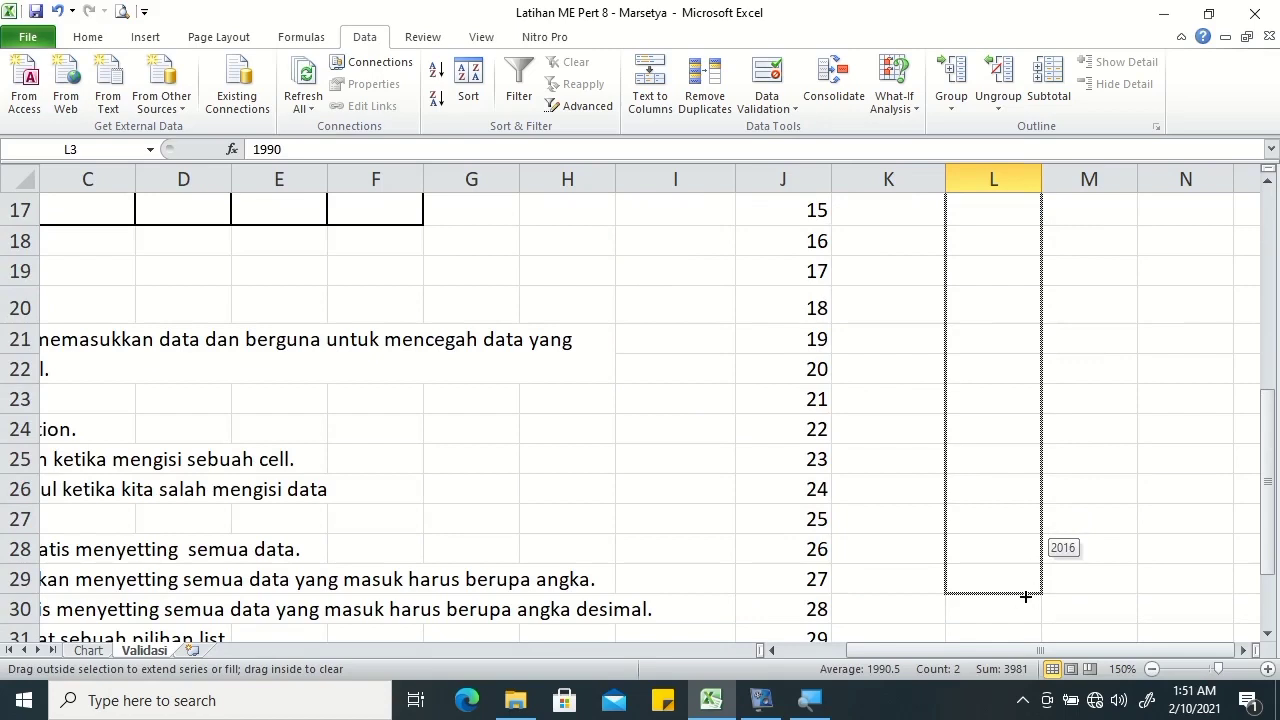
pyautogui.moveTo(1025, 568); pyautogui.dragTo(1023, 600)
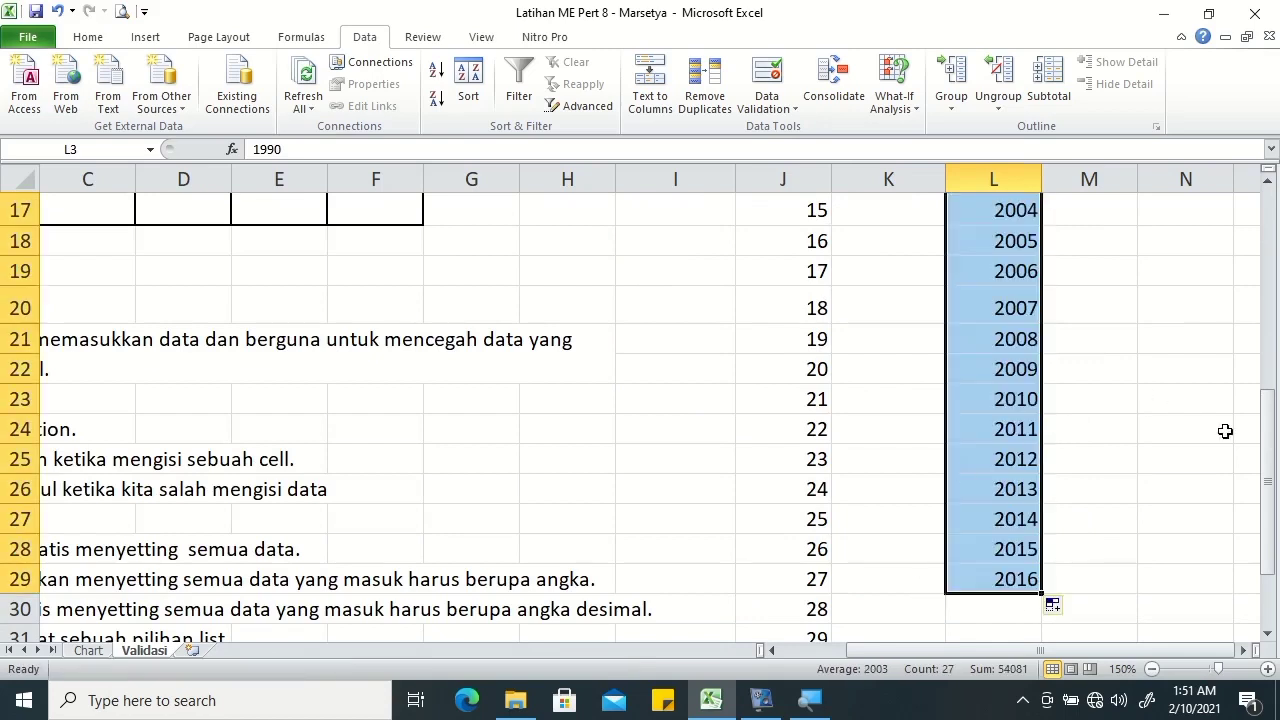
# Scroll back to the Tanggal Lahir table and select the first Hari cell C3.
pyautogui.moveTo(1274, 460); pyautogui.dragTo(1274, 250)
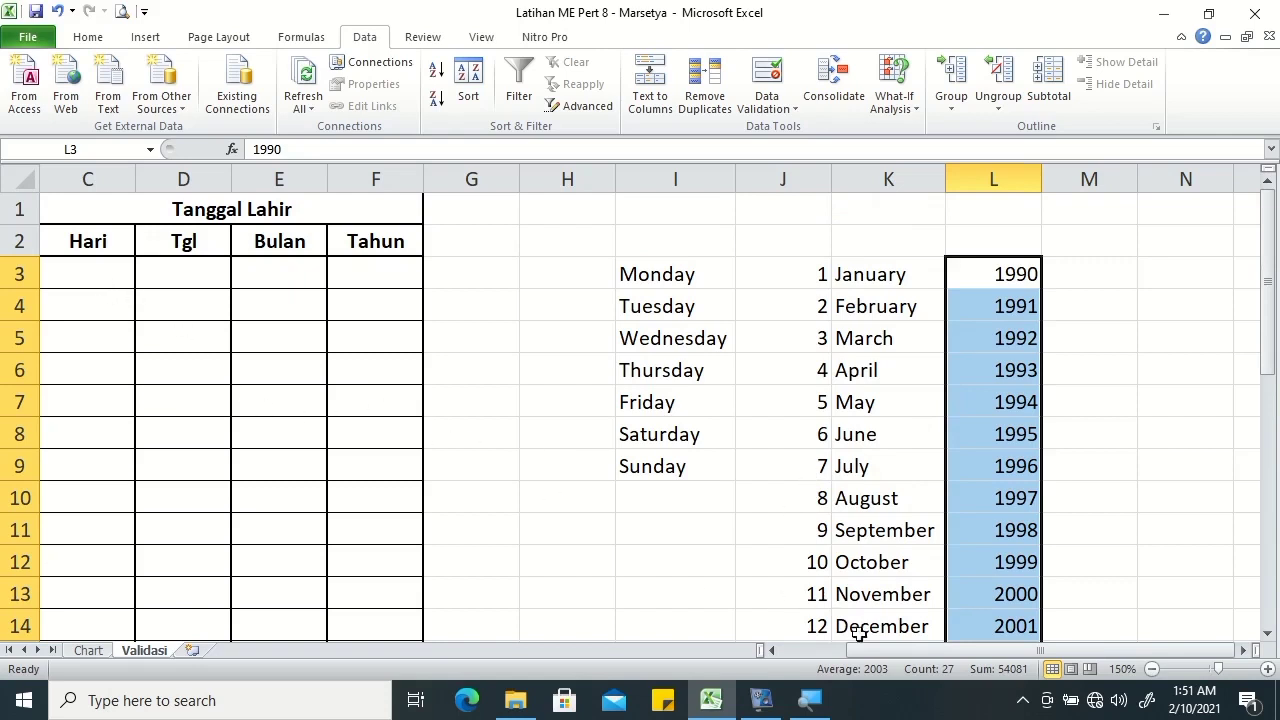
pyautogui.moveTo(858, 650); pyautogui.dragTo(810, 650)
pyautogui.click(472, 281)
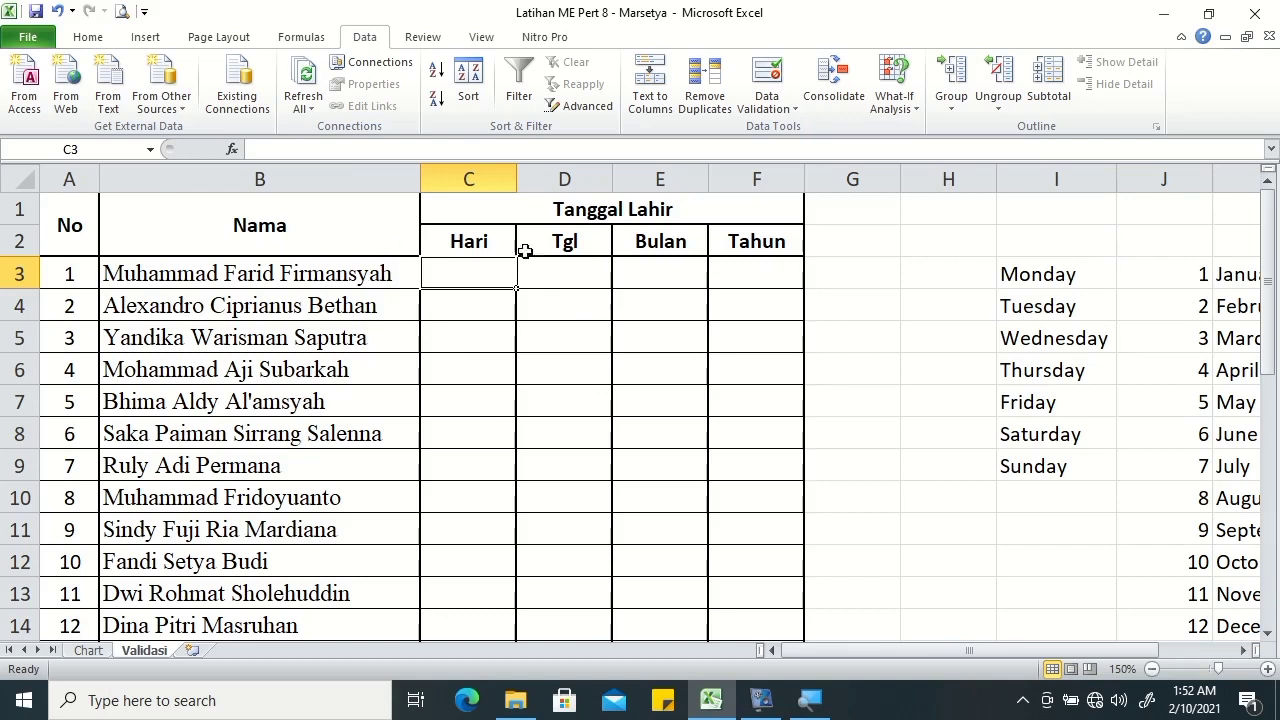
# Select the Hari cells C3:C17 and open Data Validation for them.
pyautogui.moveTo(1266, 262); pyautogui.dragTo(1266, 300)
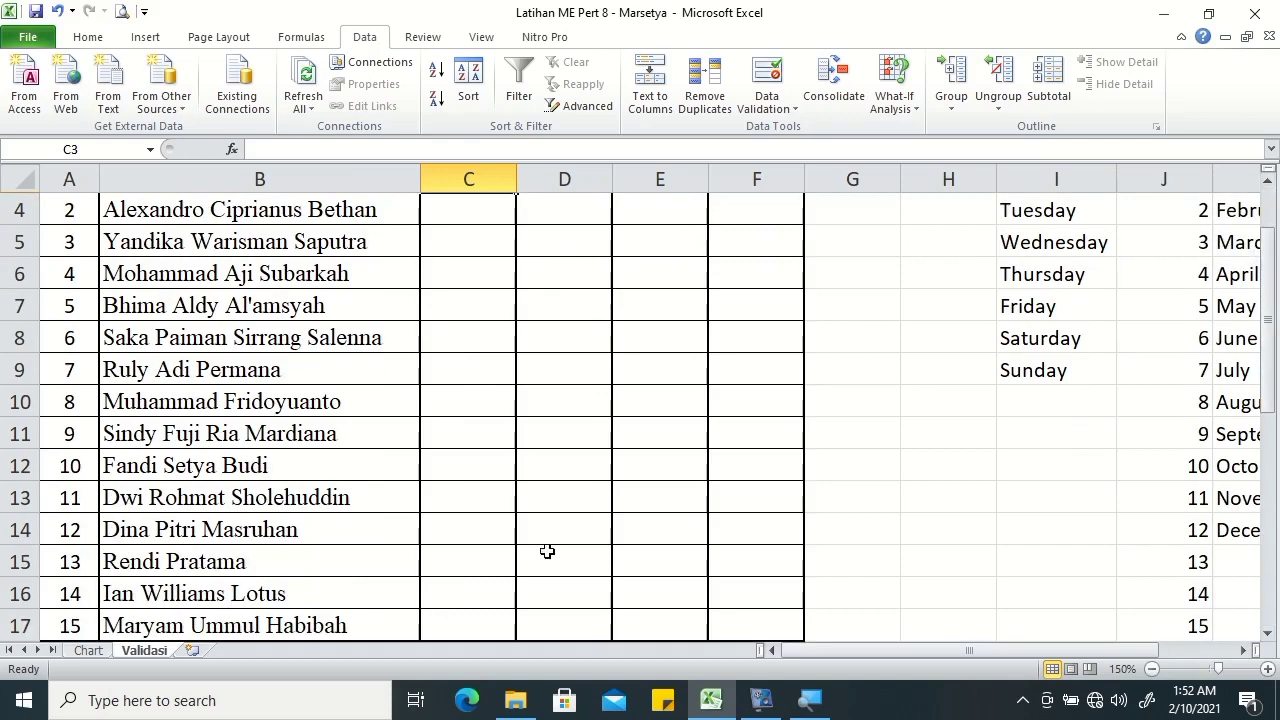
pyautogui.keyDown('shift'); pyautogui.click(491, 621); pyautogui.keyUp('shift')
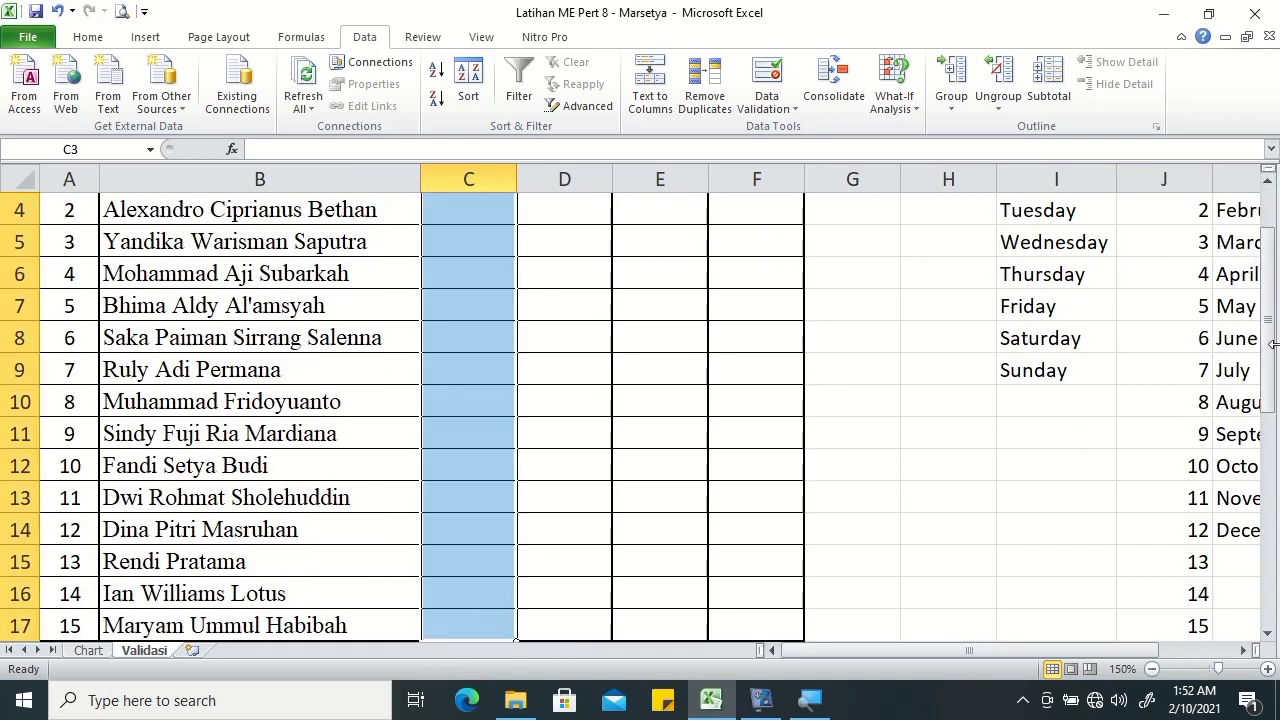
pyautogui.moveTo(1266, 337); pyautogui.dragTo(1266, 300)
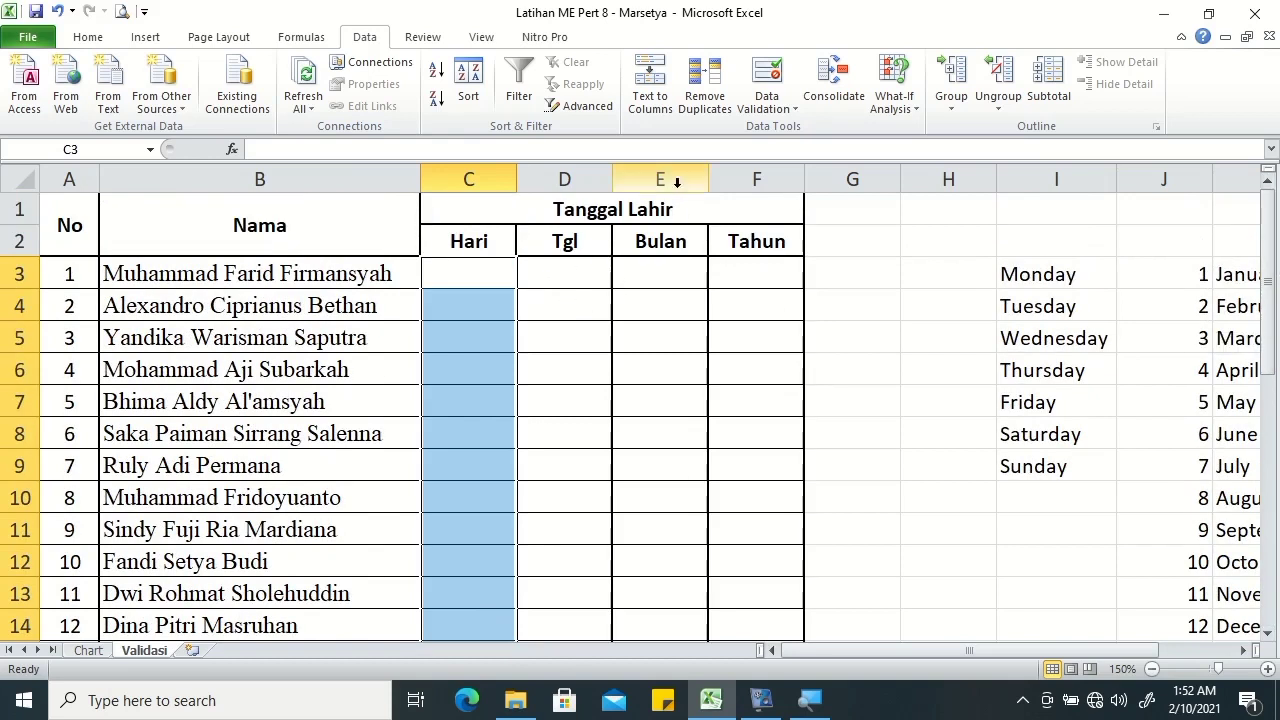
pyautogui.click(771, 115)
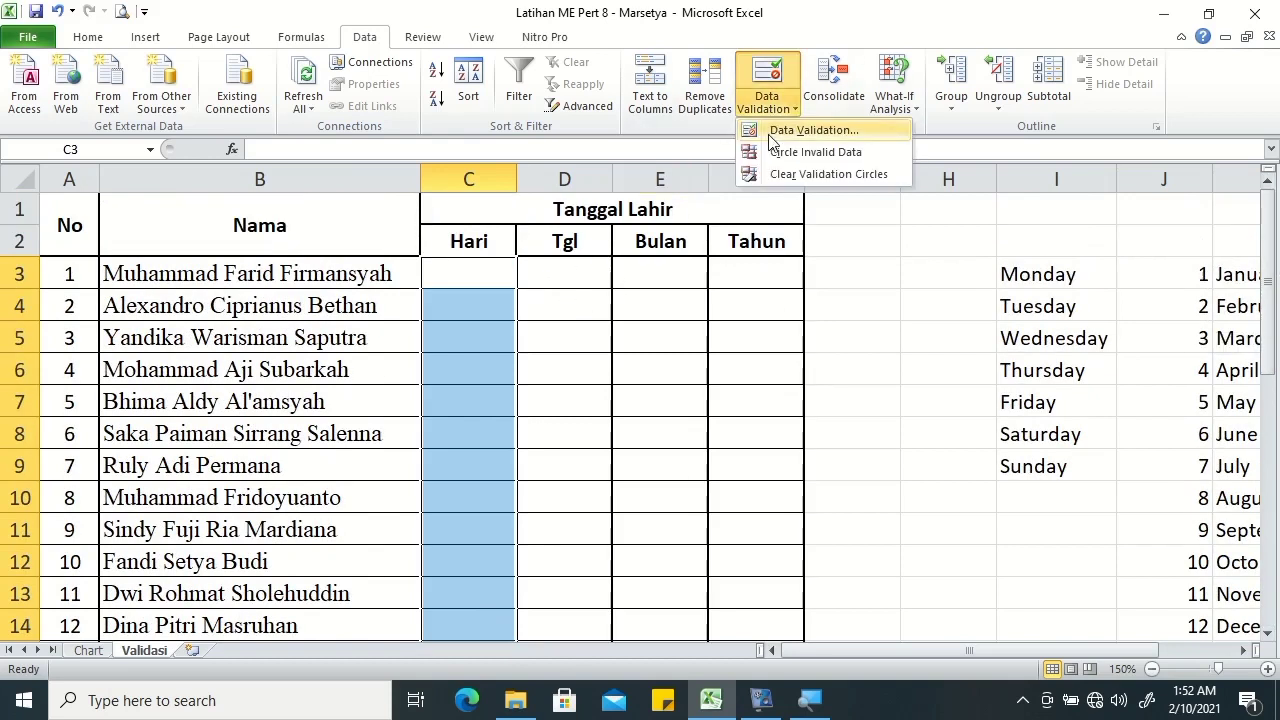
pyautogui.click(778, 130)
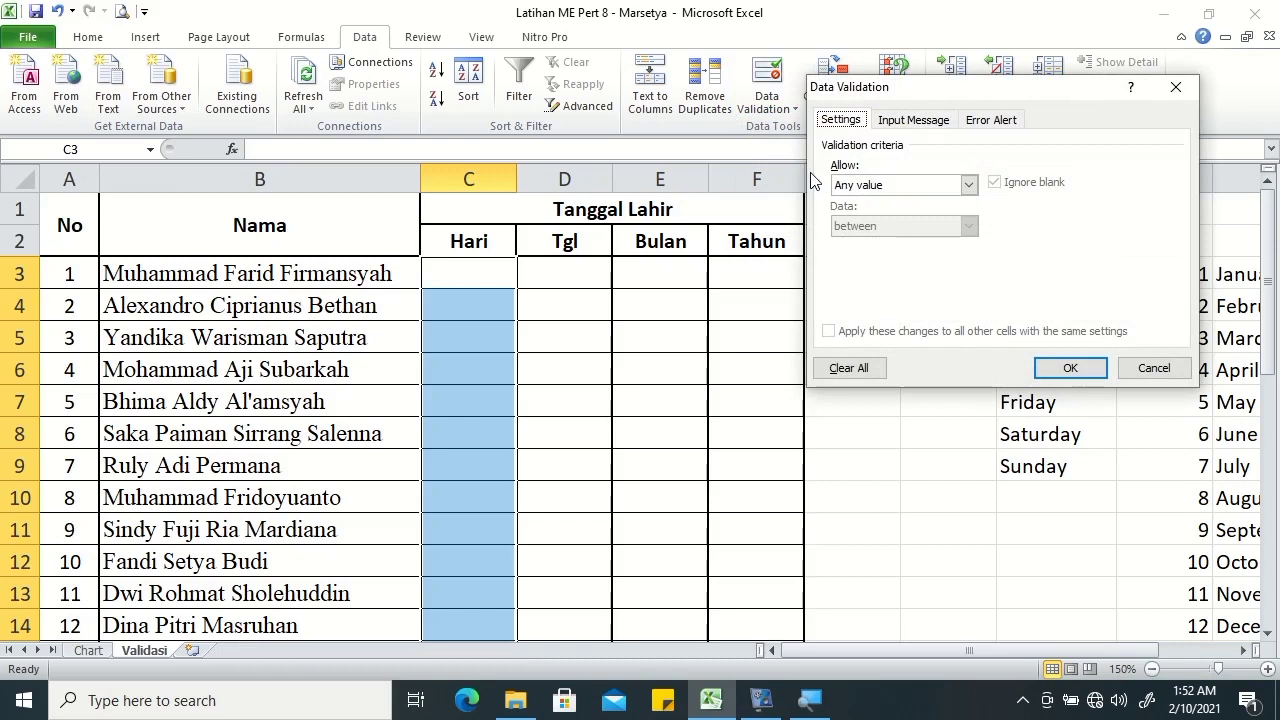
# Set Allow to List with the weekdays in I3:I9 as the source.
pyautogui.click(868, 186)
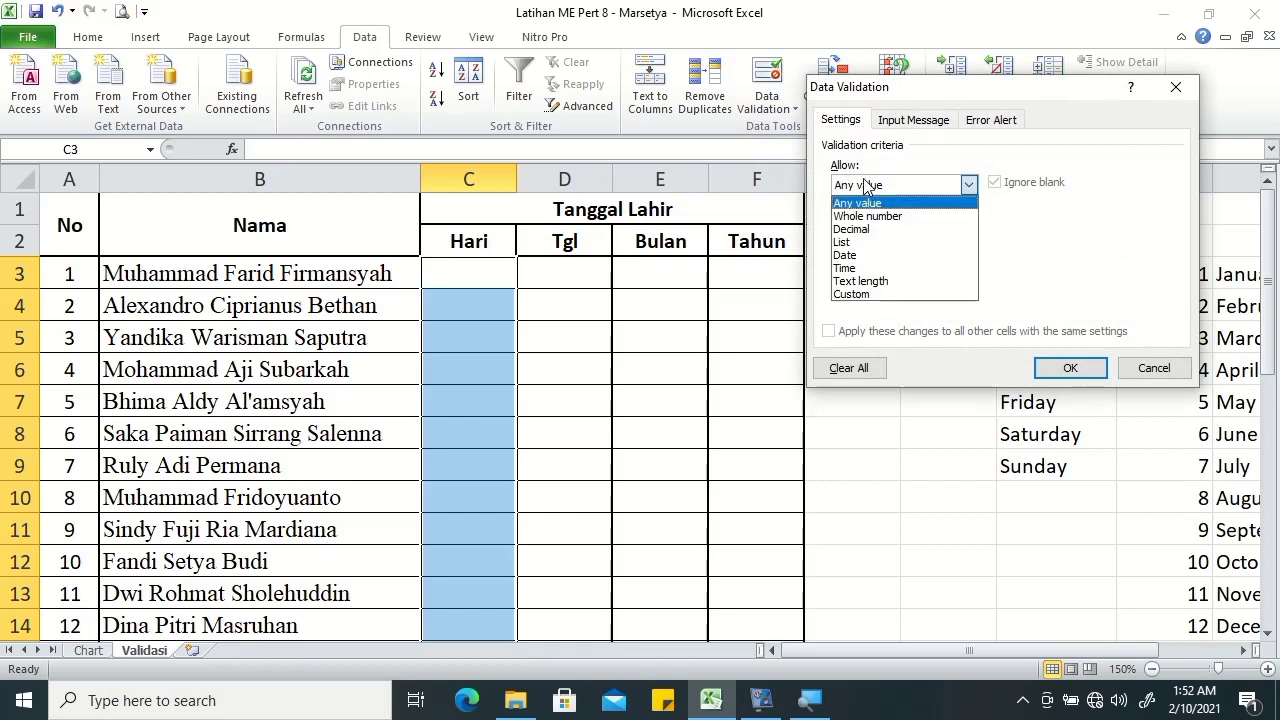
pyautogui.click(868, 245)
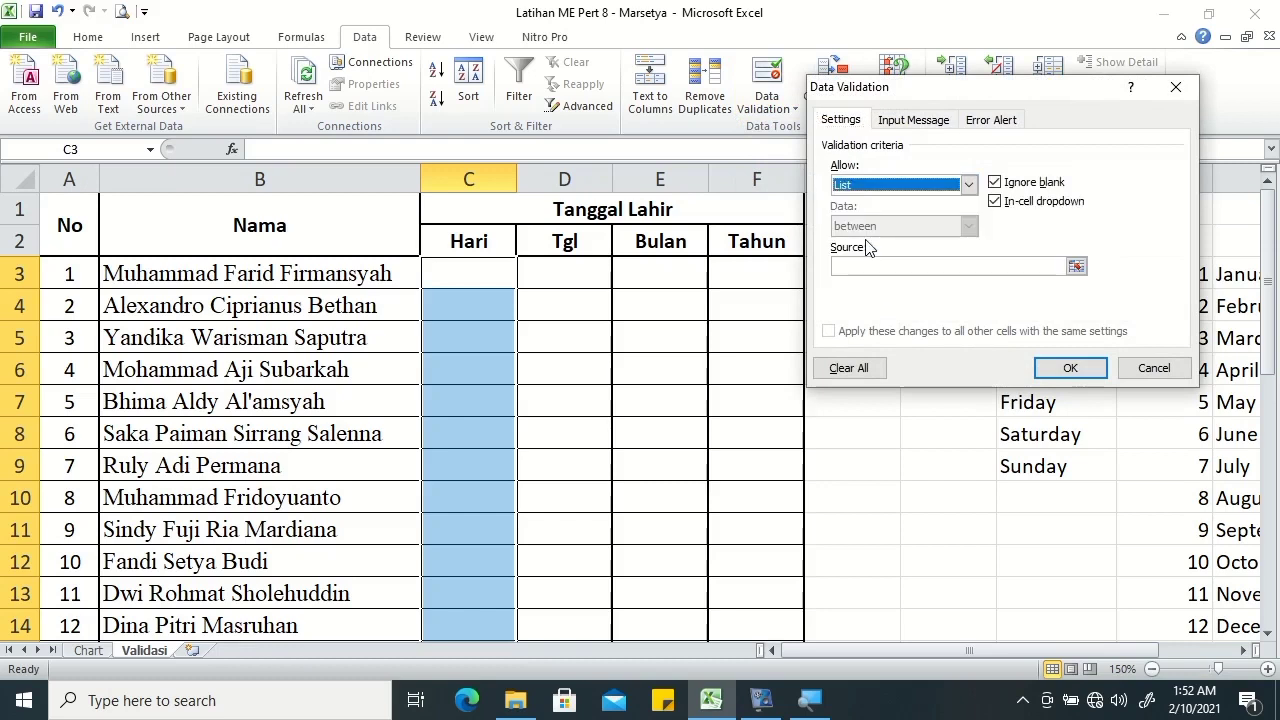
pyautogui.click(867, 265)
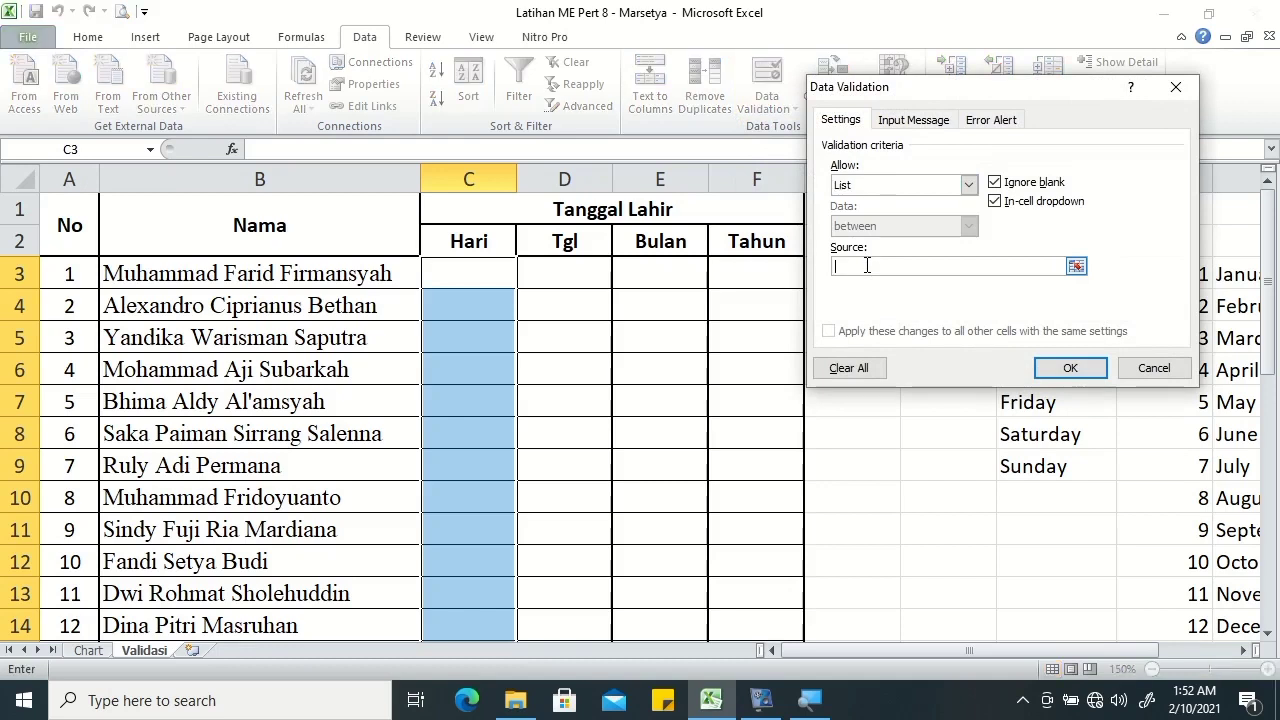
pyautogui.moveTo(969, 94); pyautogui.dragTo(556, 157)
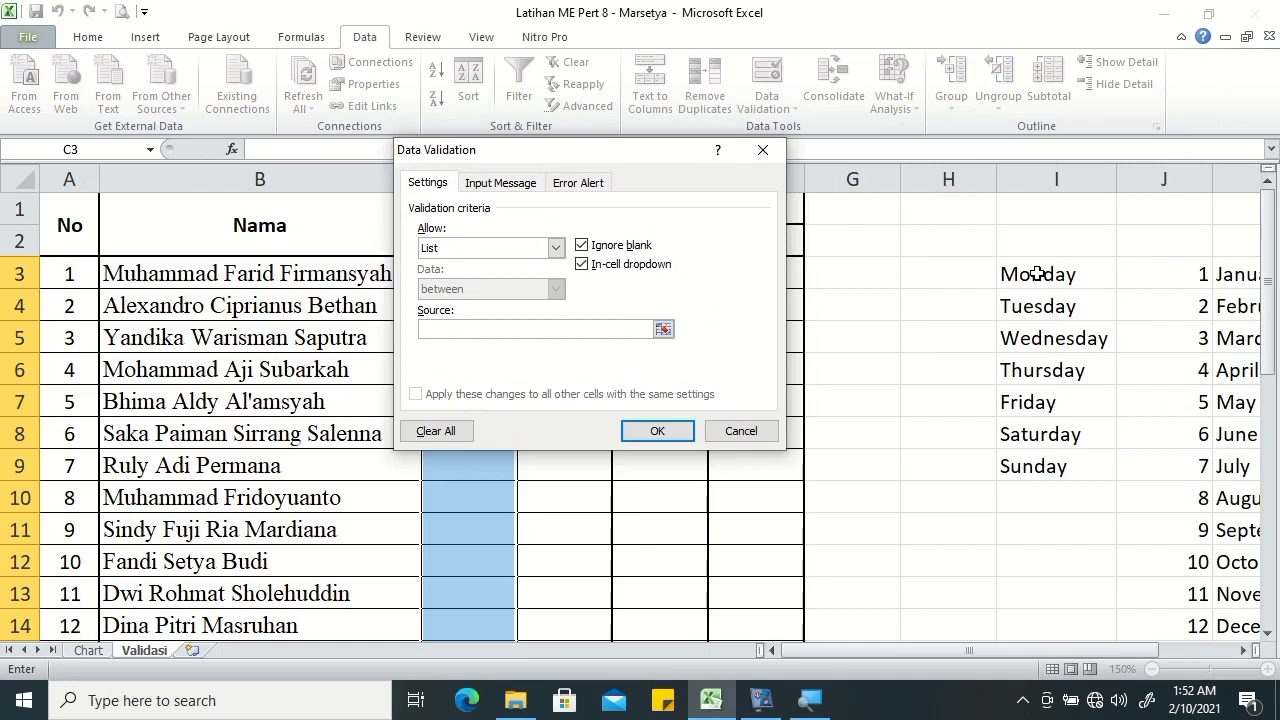
pyautogui.moveTo(1038, 273); pyautogui.dragTo(1030, 464)
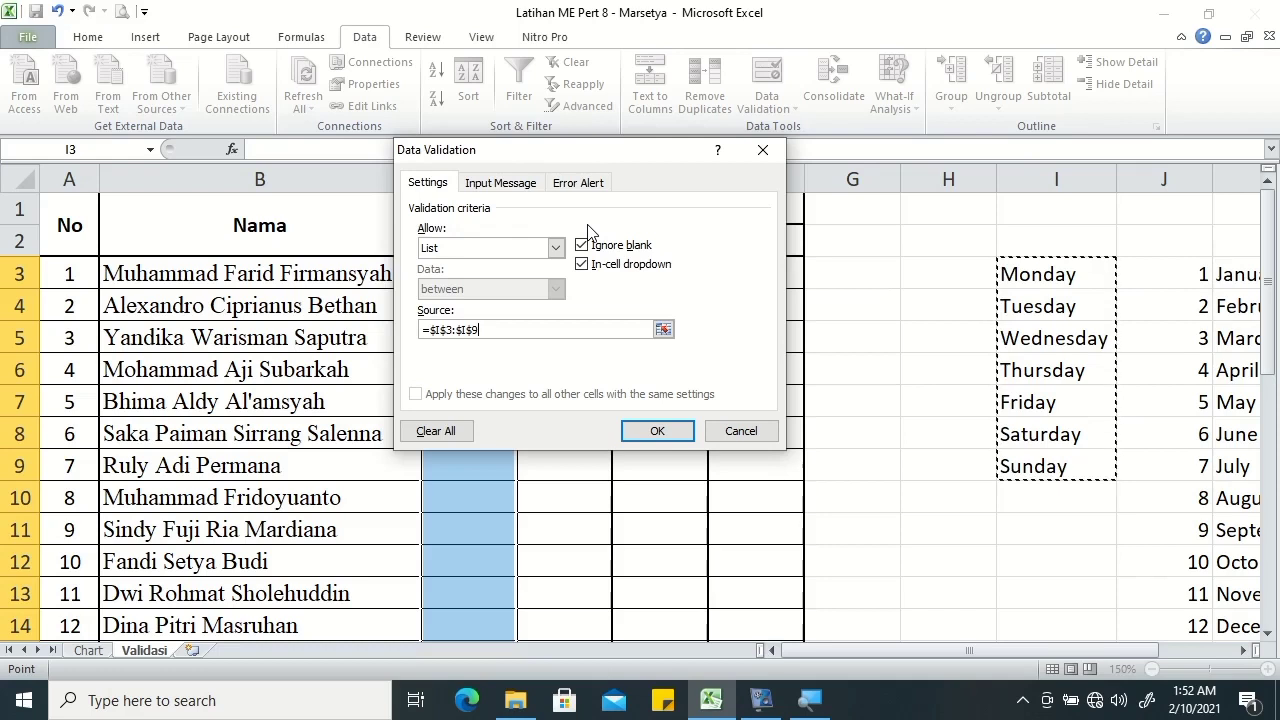
# Add an input message titled 'Petunjuk Pengisian Hari' reading 'Masukkan nama hari'.
pyautogui.click(501, 183)
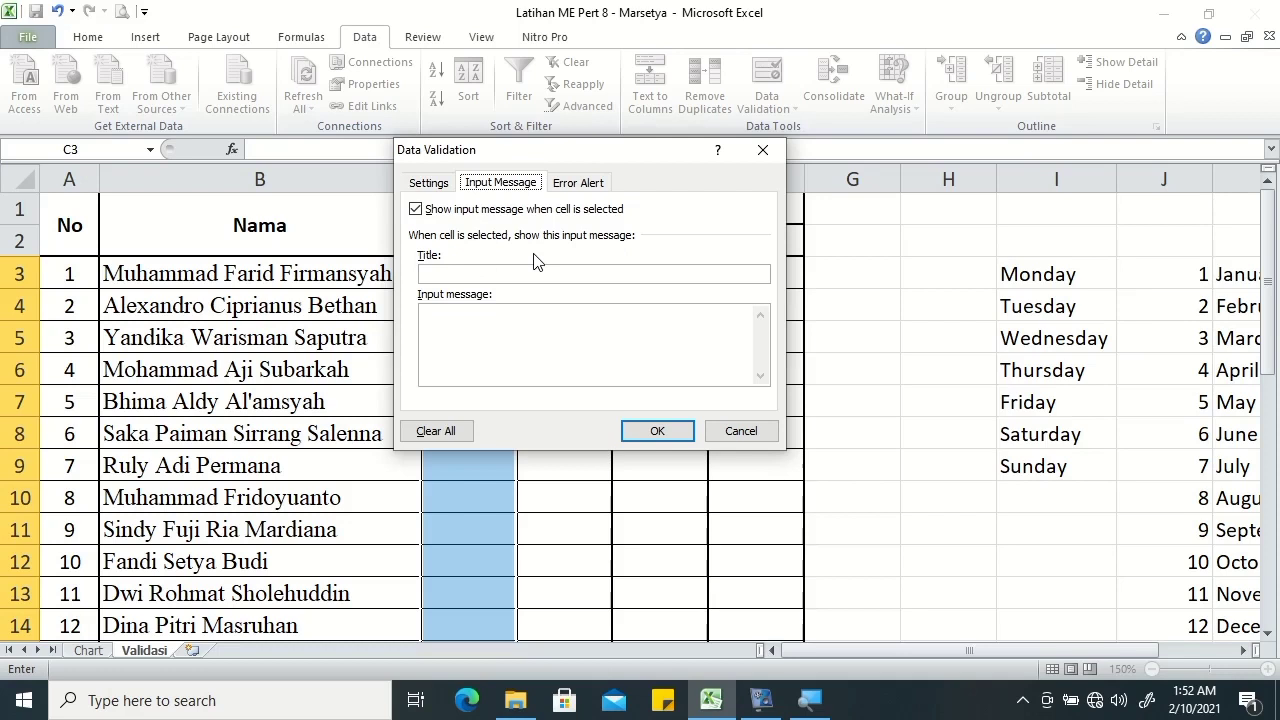
pyautogui.click(502, 272)
pyautogui.write('etunjuk Pengisian')
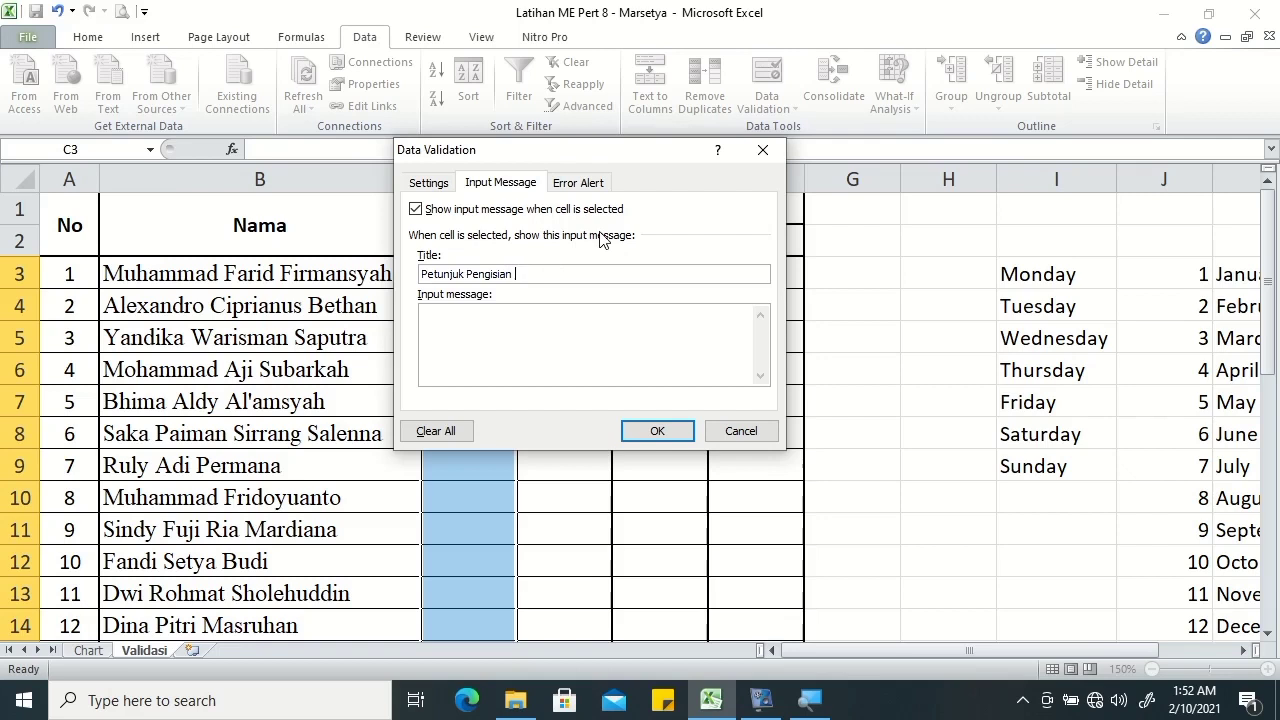
pyautogui.write(' Hari')
pyautogui.click(467, 334)
pyautogui.write('Masukka')
pyautogui.write('n nama hari')
# Give the Hari Stop error alert the title 'Salah' and message 'Masukkan nama hari'.
pyautogui.click(595, 183)
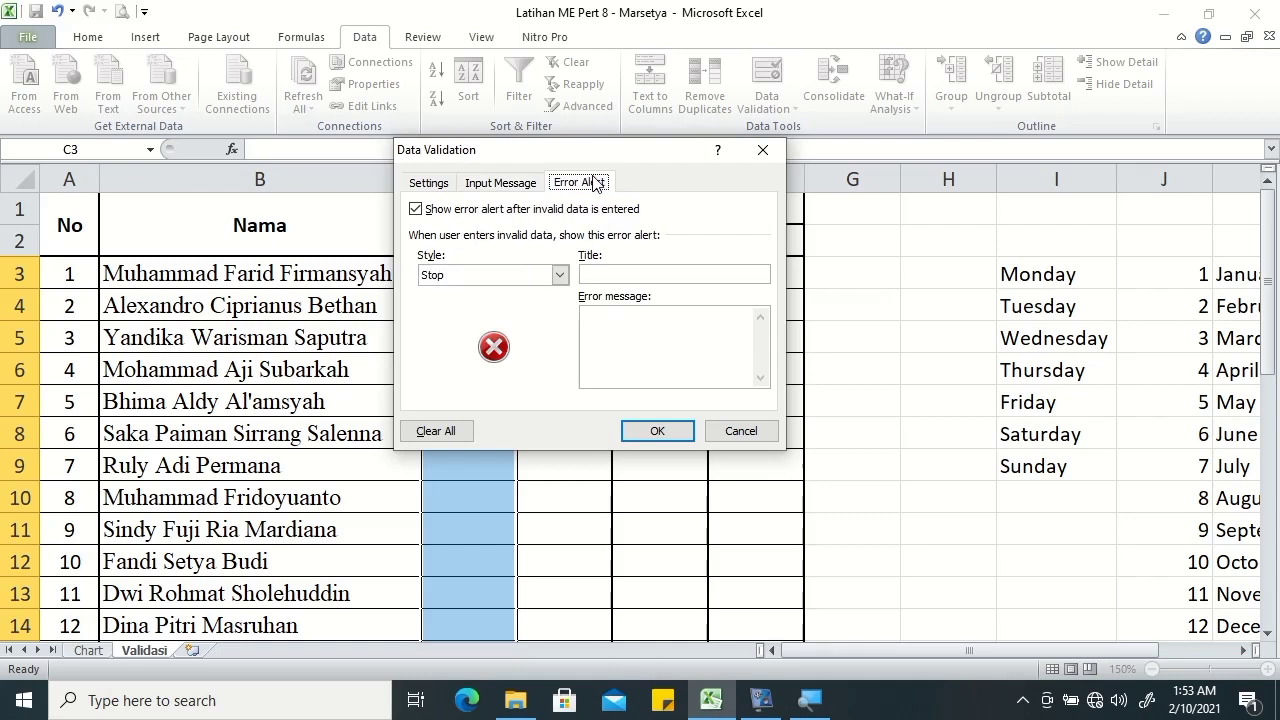
pyautogui.moveTo(582, 157); pyautogui.dragTo(727, 221)
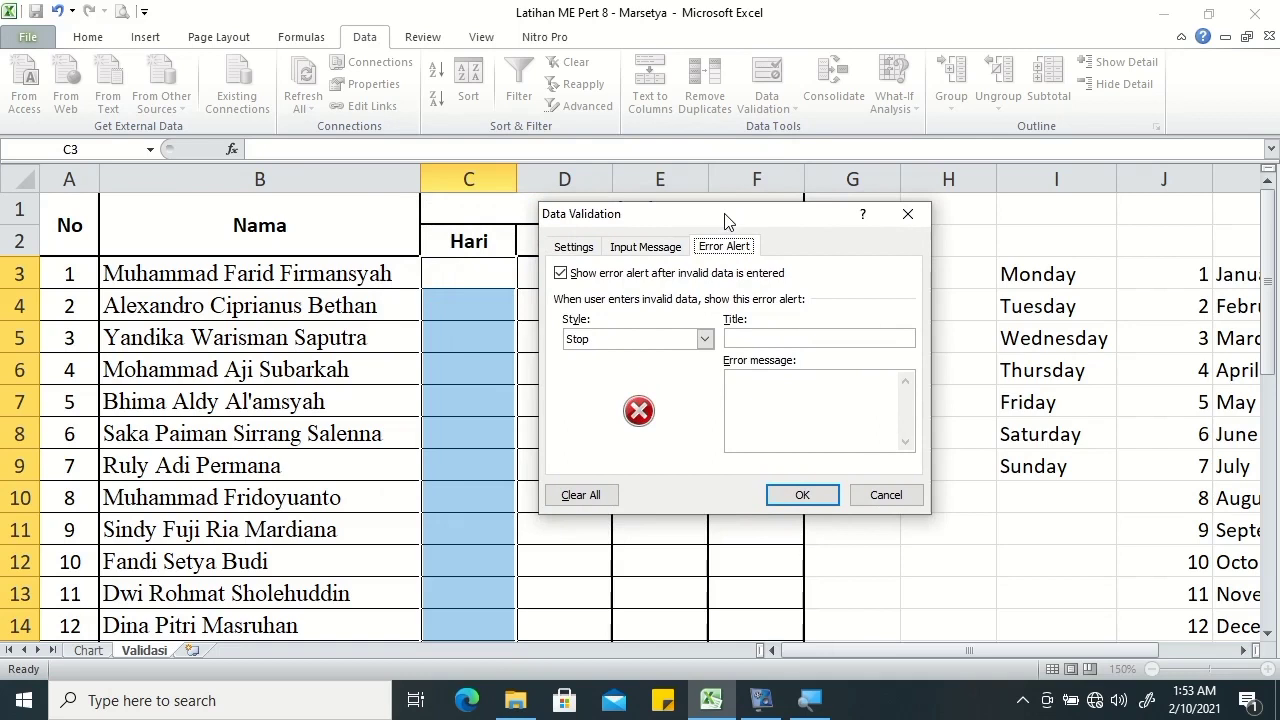
pyautogui.click(757, 340)
pyautogui.write('Salah')
pyautogui.click(760, 391)
pyautogui.write('Masukkan n')
pyautogui.write('ama')
pyautogui.write(' hari')
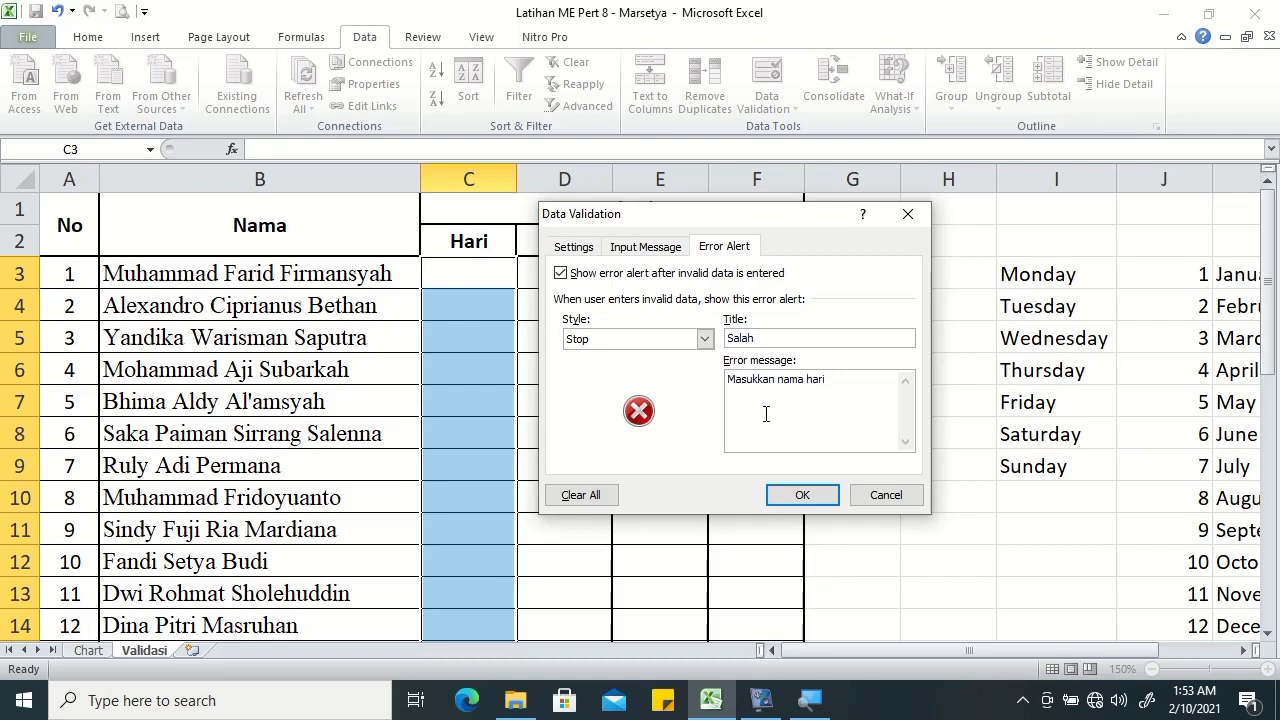
# Apply the Hari validation, check the day dropdowns in C3 and C4, then select D3.
pyautogui.click(788, 497)
pyautogui.click(476, 270)
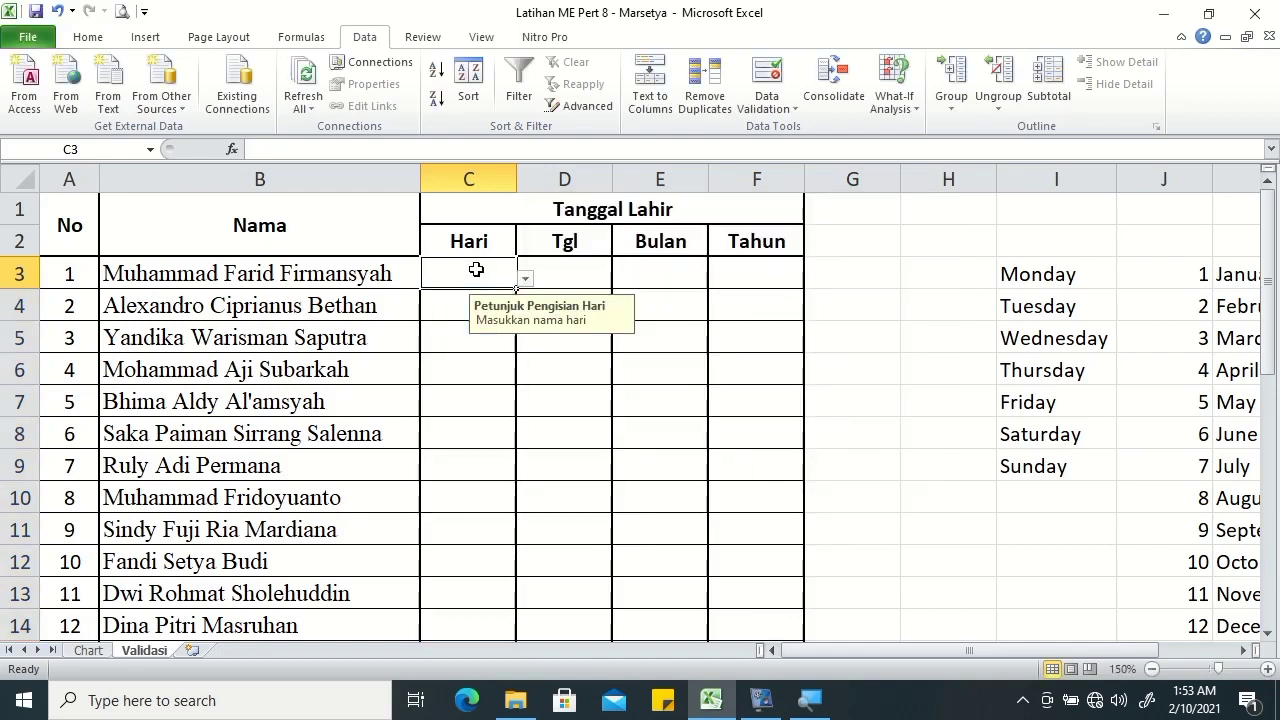
pyautogui.click(523, 281)
pyautogui.press('Escape')
pyautogui.click(463, 300)
pyautogui.click(524, 310)
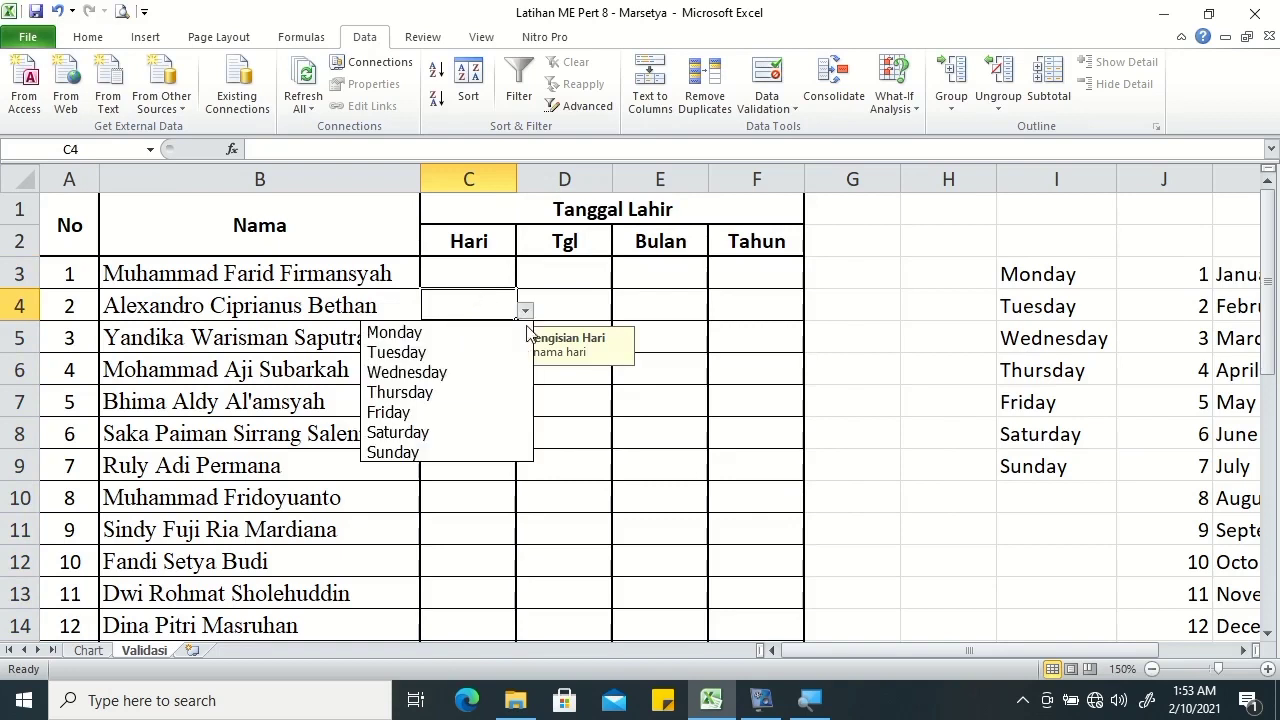
pyautogui.press('Escape')
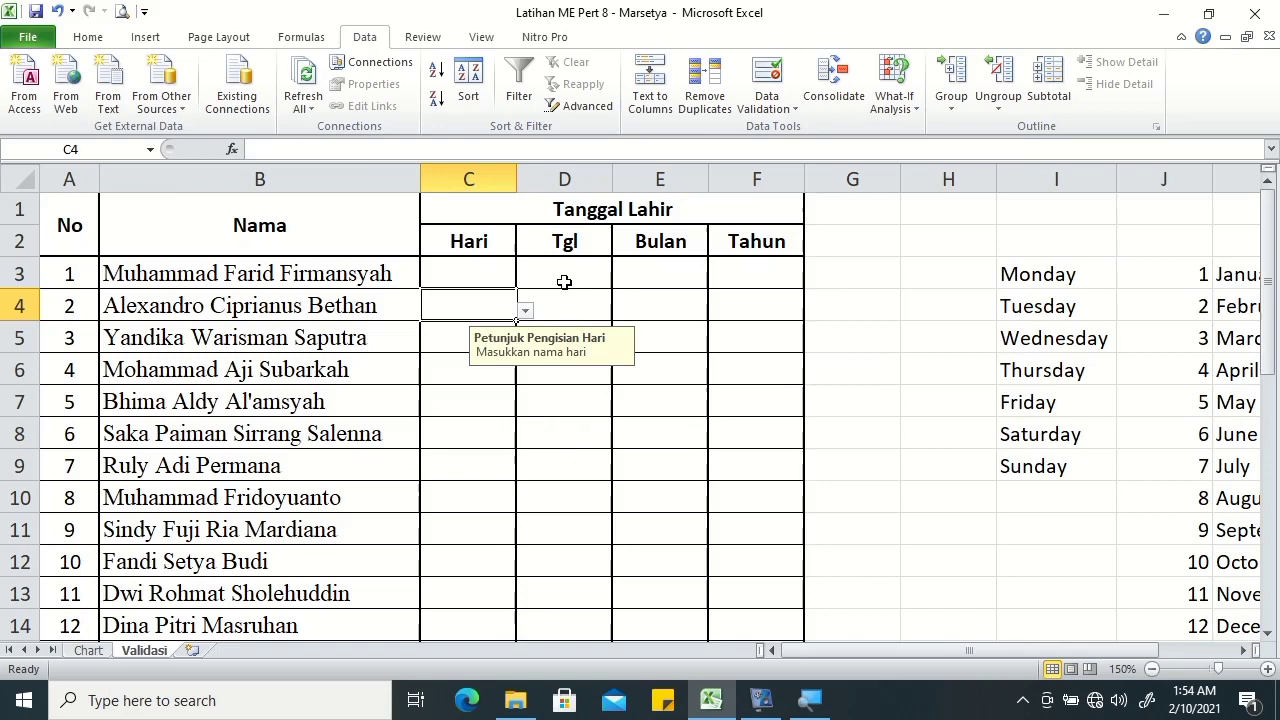
pyautogui.click(563, 281)
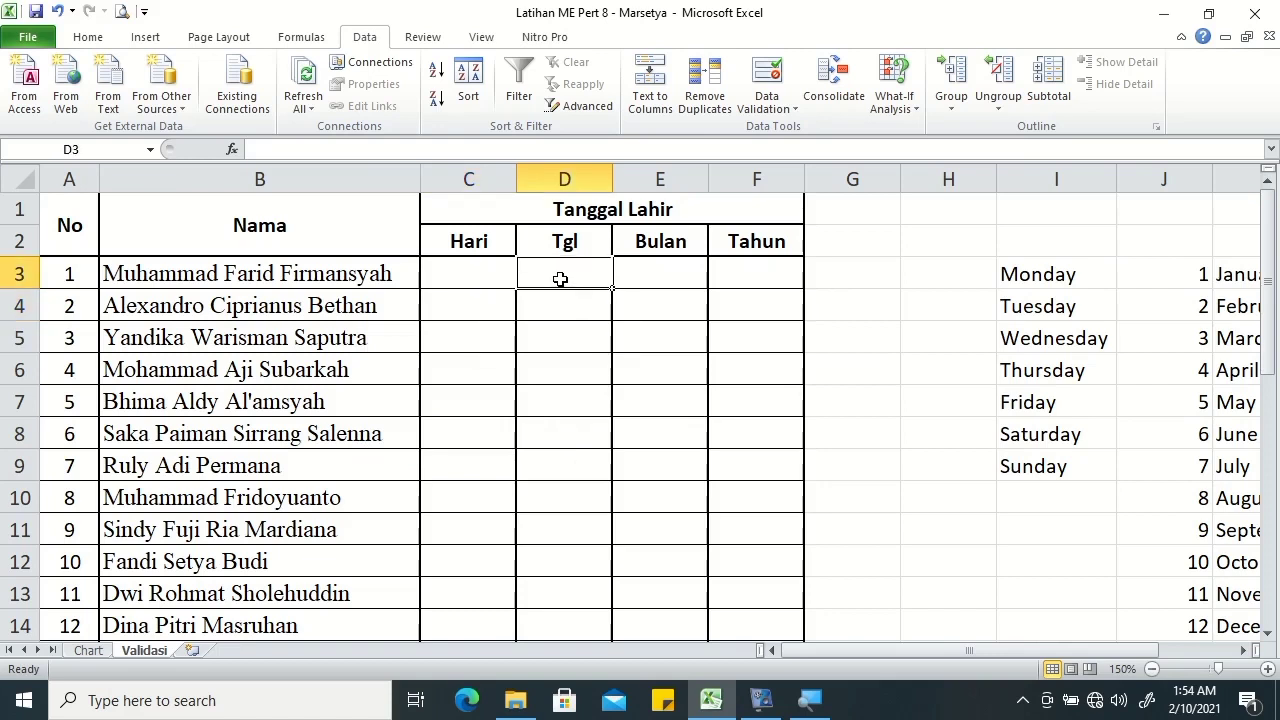
pyautogui.moveTo(1268, 279); pyautogui.dragTo(1268, 300)
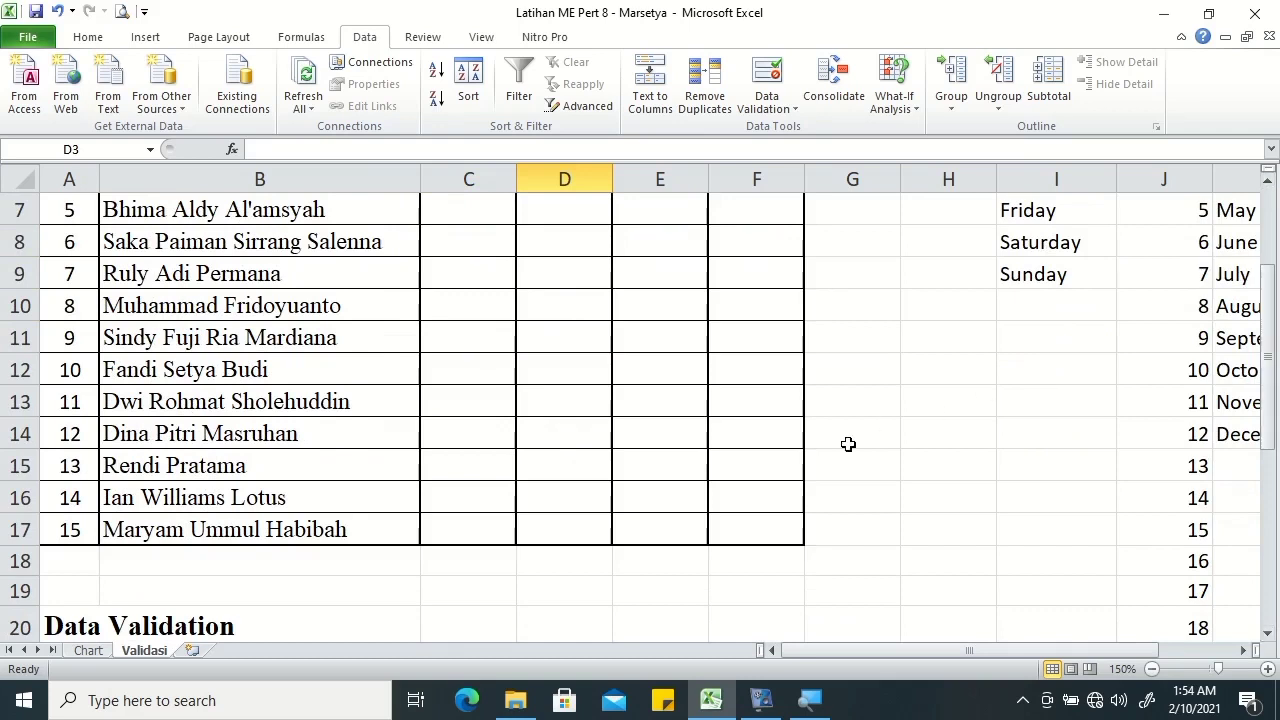
# Select the Tgl cells D3:D17 and bring up Data Validation for them.
pyautogui.keyDown('shift'); pyautogui.click(601, 525); pyautogui.keyUp('shift')
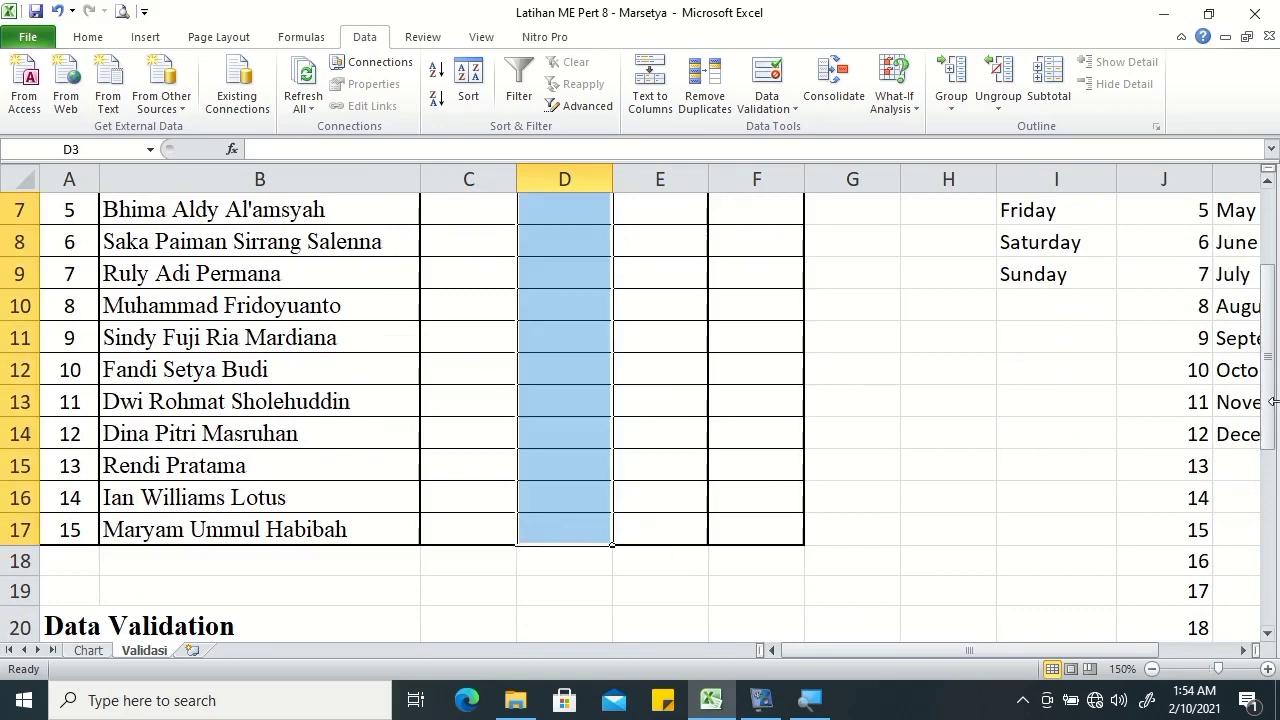
pyautogui.moveTo(1268, 378); pyautogui.dragTo(1268, 290)
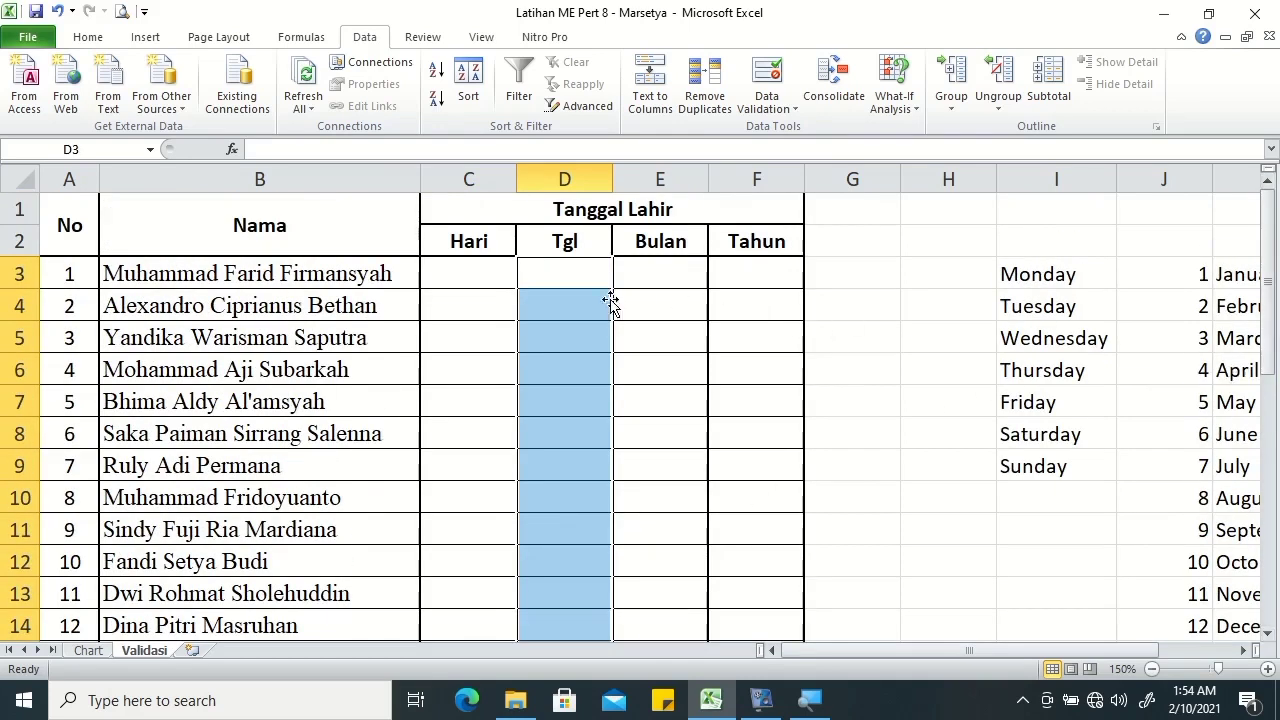
pyautogui.click(768, 100)
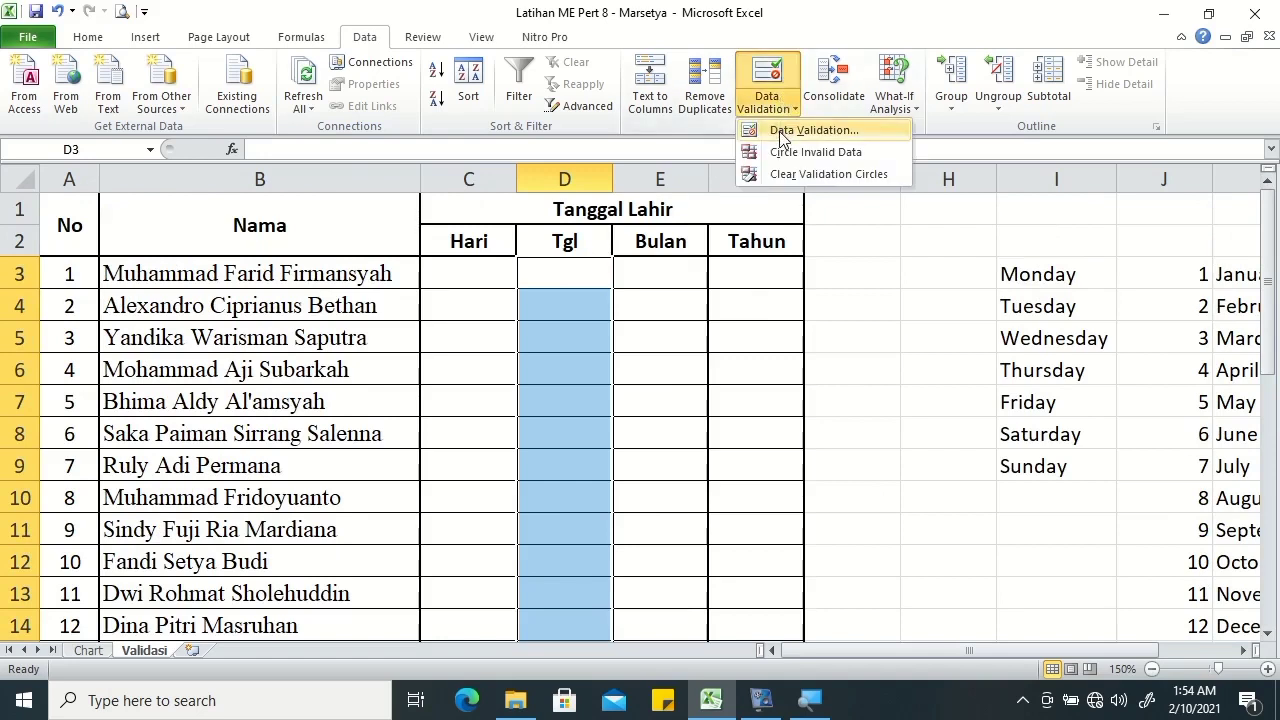
pyautogui.click(782, 140)
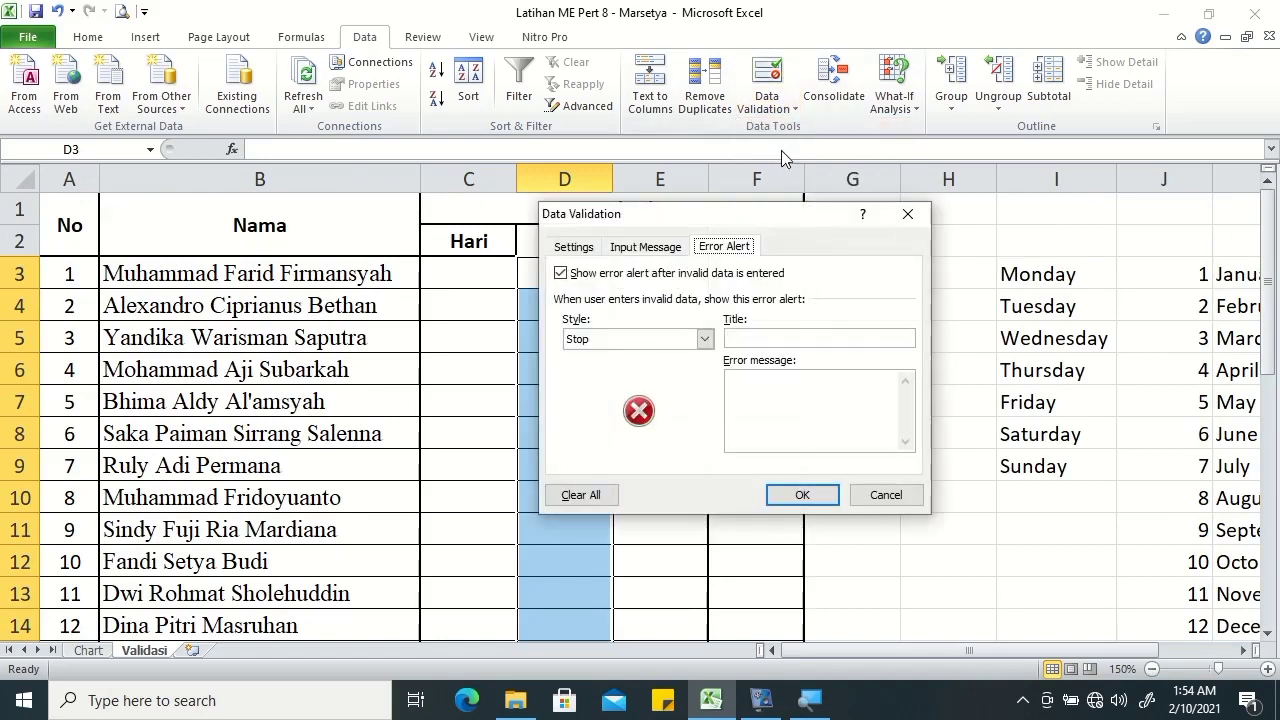
# Set the Tgl validation to a List sourced from the day numbers in $J$3:$J$33.
pyautogui.click(575, 247)
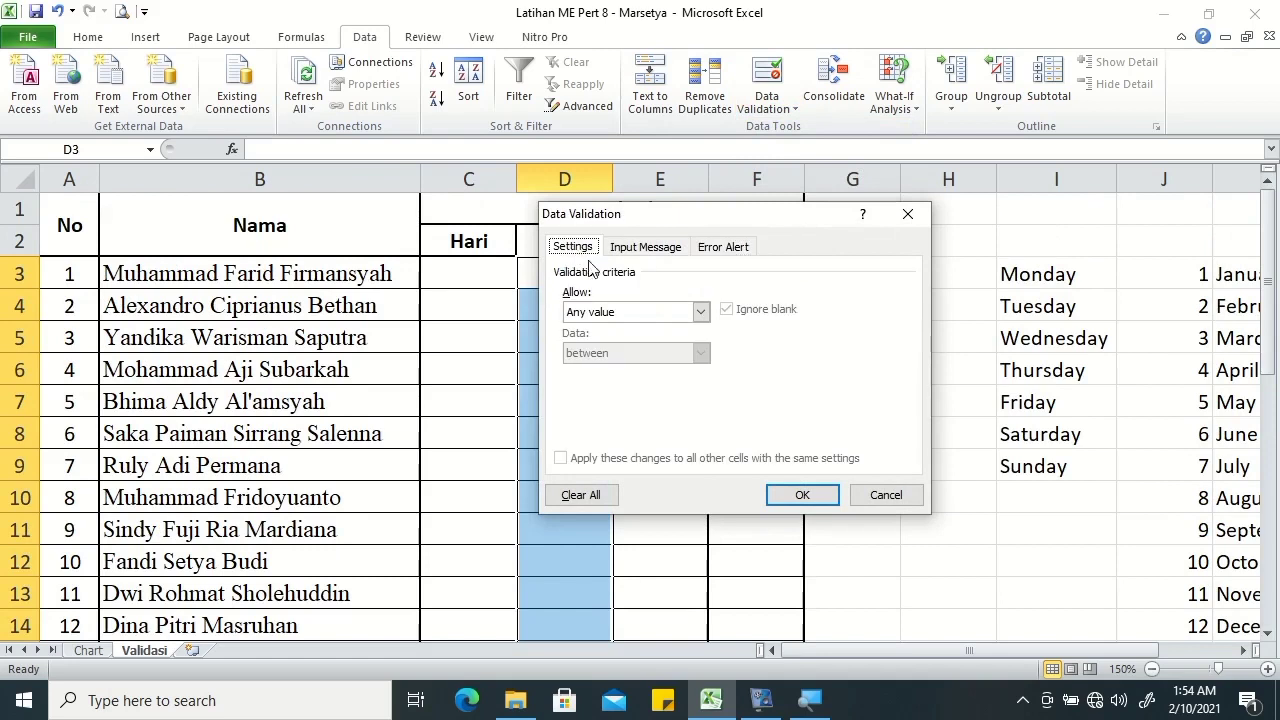
pyautogui.click(632, 313)
pyautogui.click(632, 356)
pyautogui.click(620, 313)
pyautogui.click(613, 369)
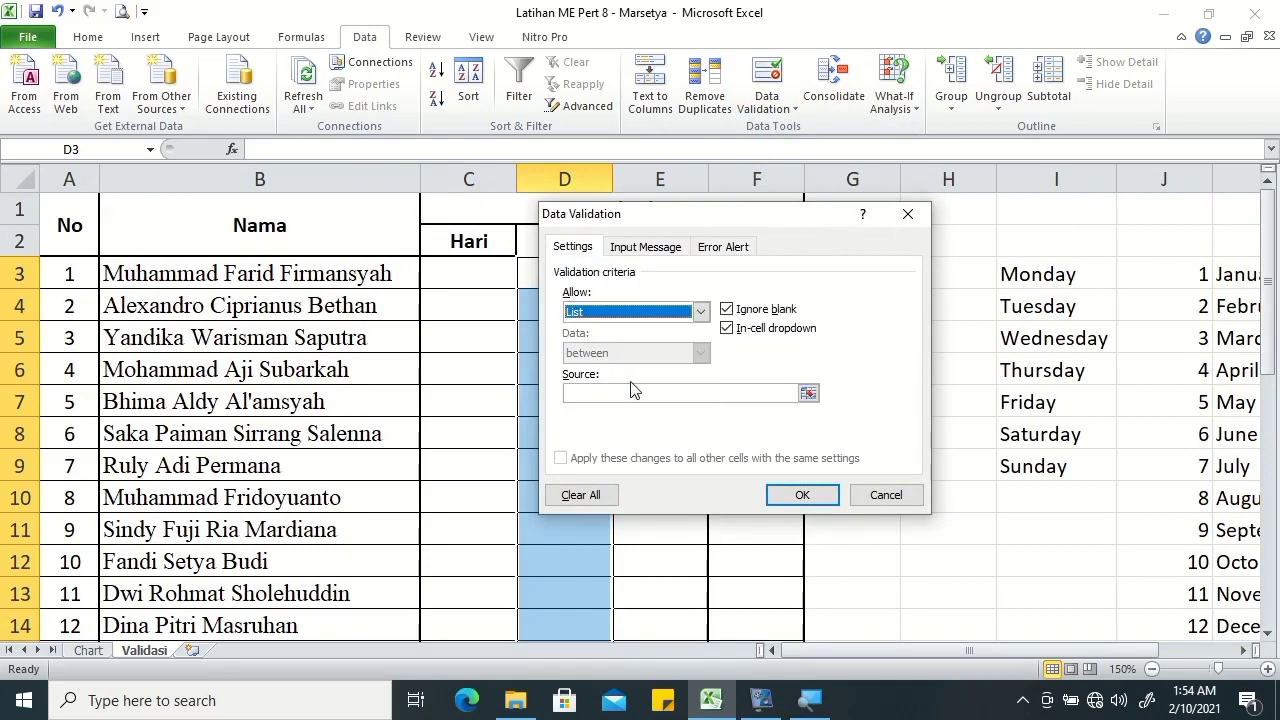
pyautogui.click(722, 393)
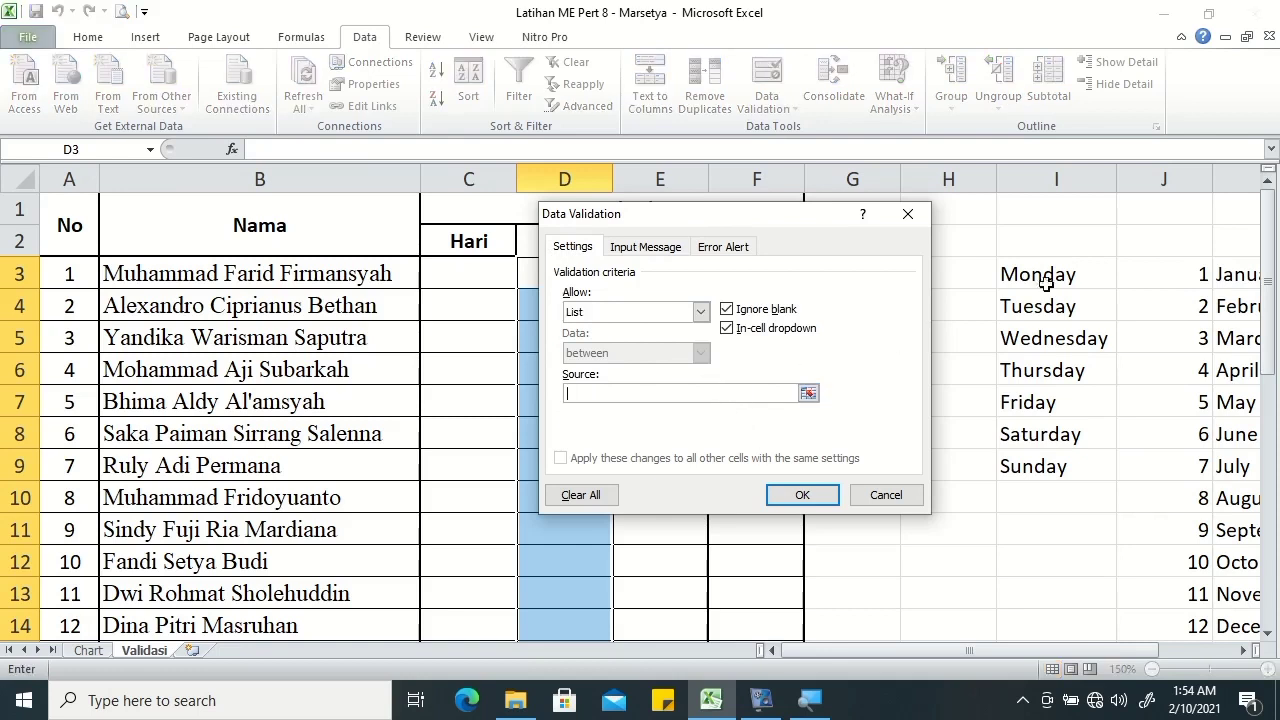
pyautogui.click(1153, 267)
pyautogui.hotkey('ctrl', 'shift', 'Down')
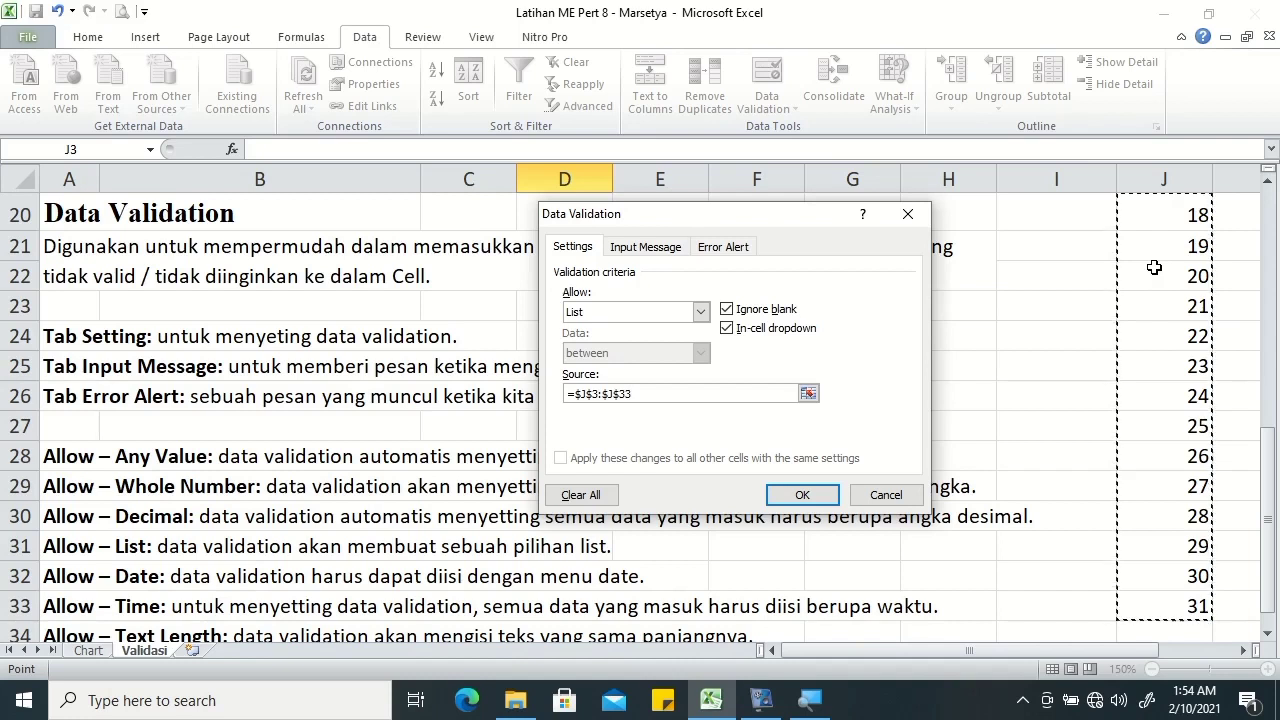
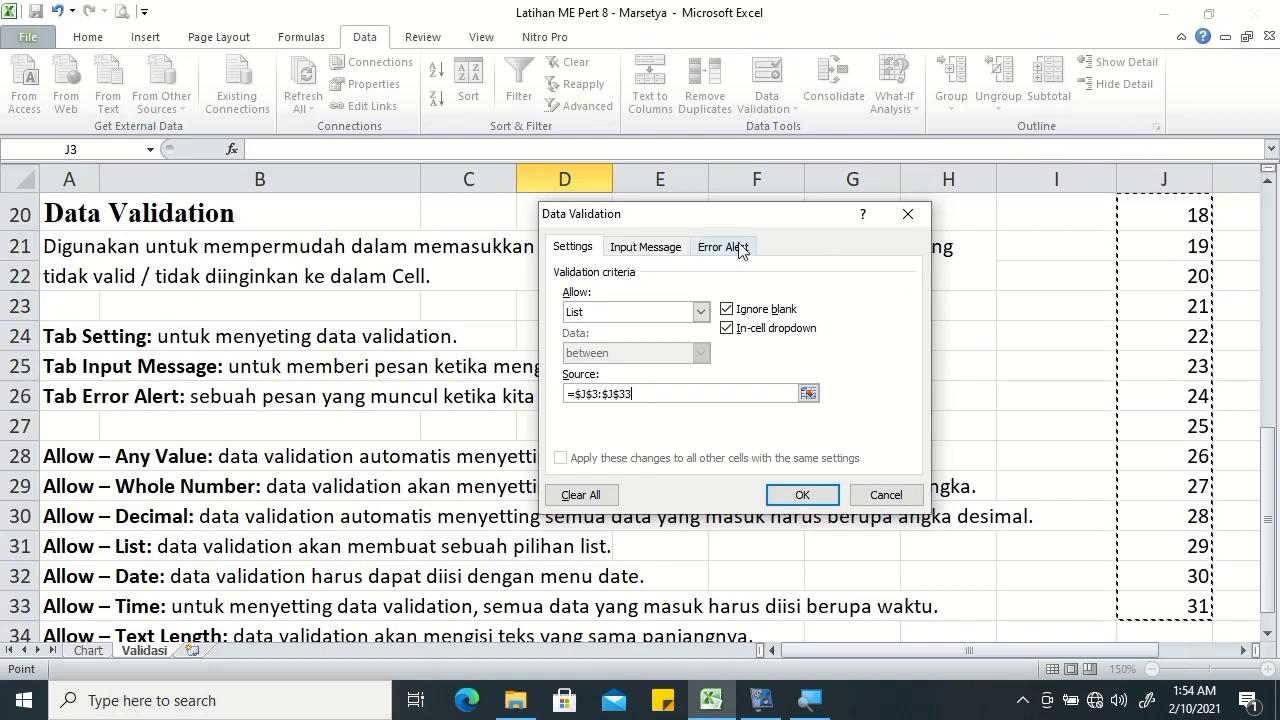
# Add the input hint titled 'Petunjuk Pengisian Tanggal' with message 'Masukkan tanggal'.
pyautogui.click(623, 252)
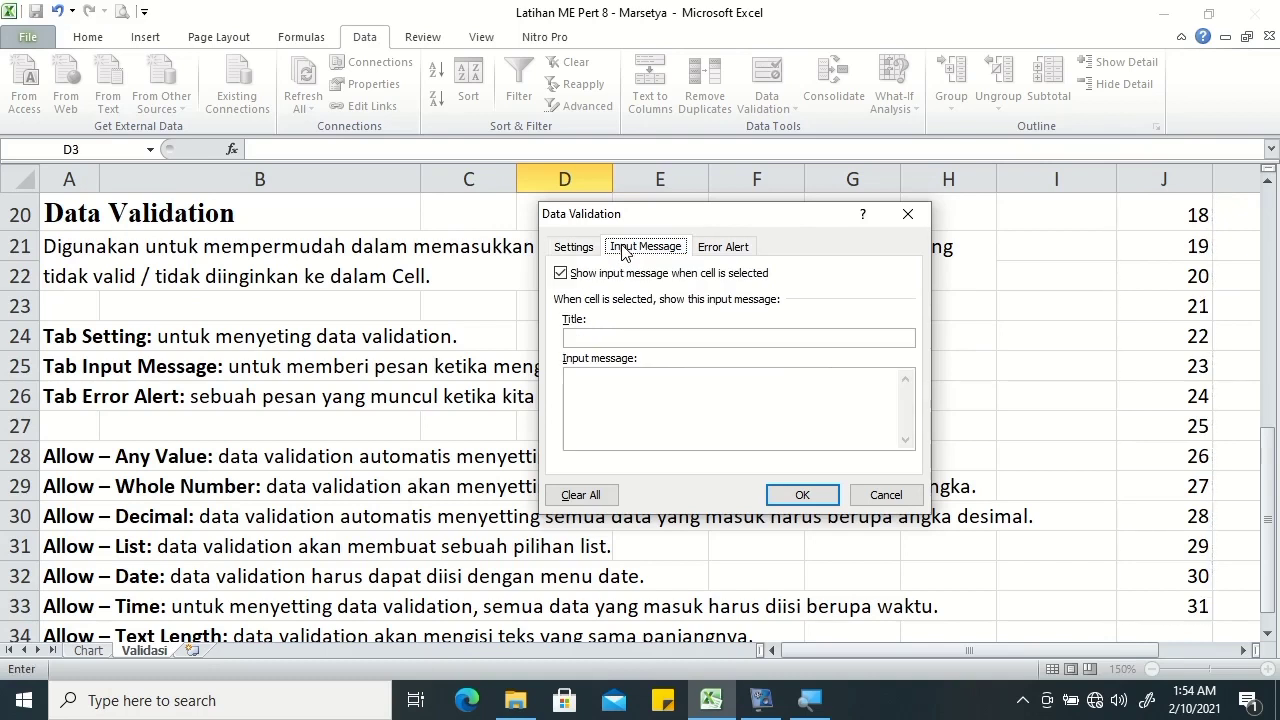
pyautogui.click(594, 339)
pyautogui.write('Petunjuk')
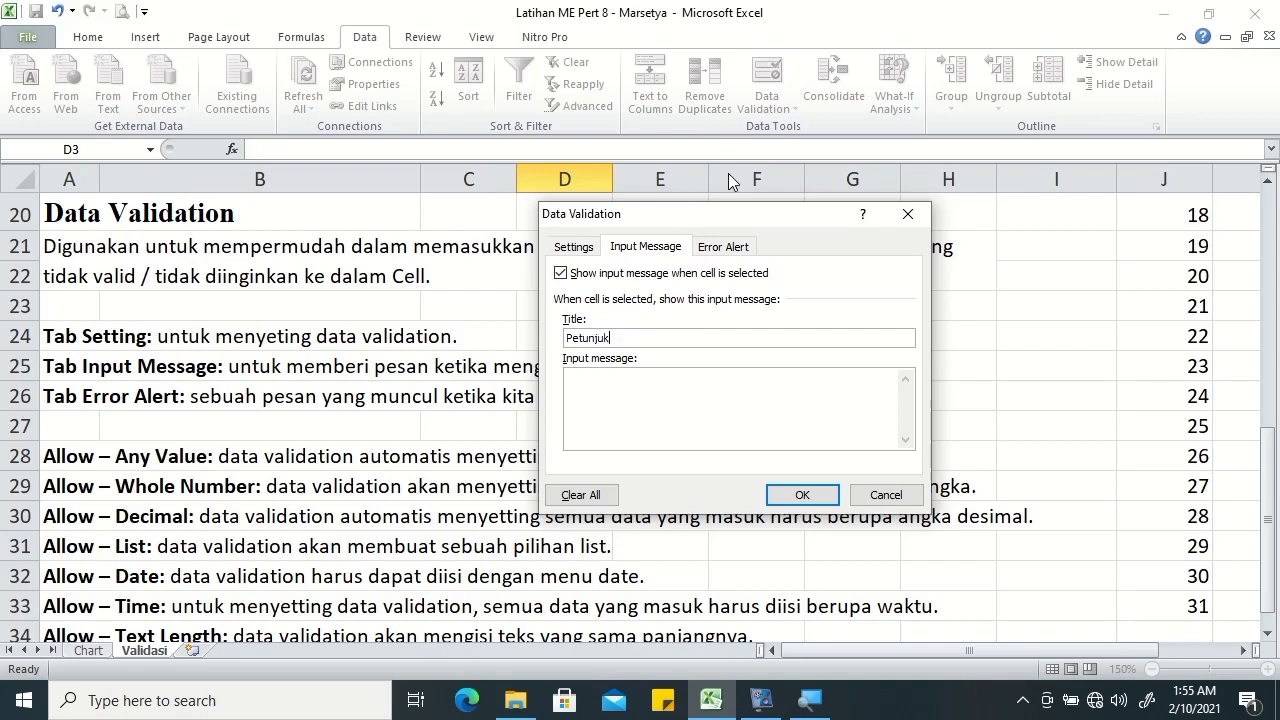
pyautogui.write('pengi')
pyautogui.press('BackSpace')
pyautogui.press('BackSpace')
pyautogui.write('Pengisian Tan')
pyautogui.write('ggal')
pyautogui.write('Masukkan')
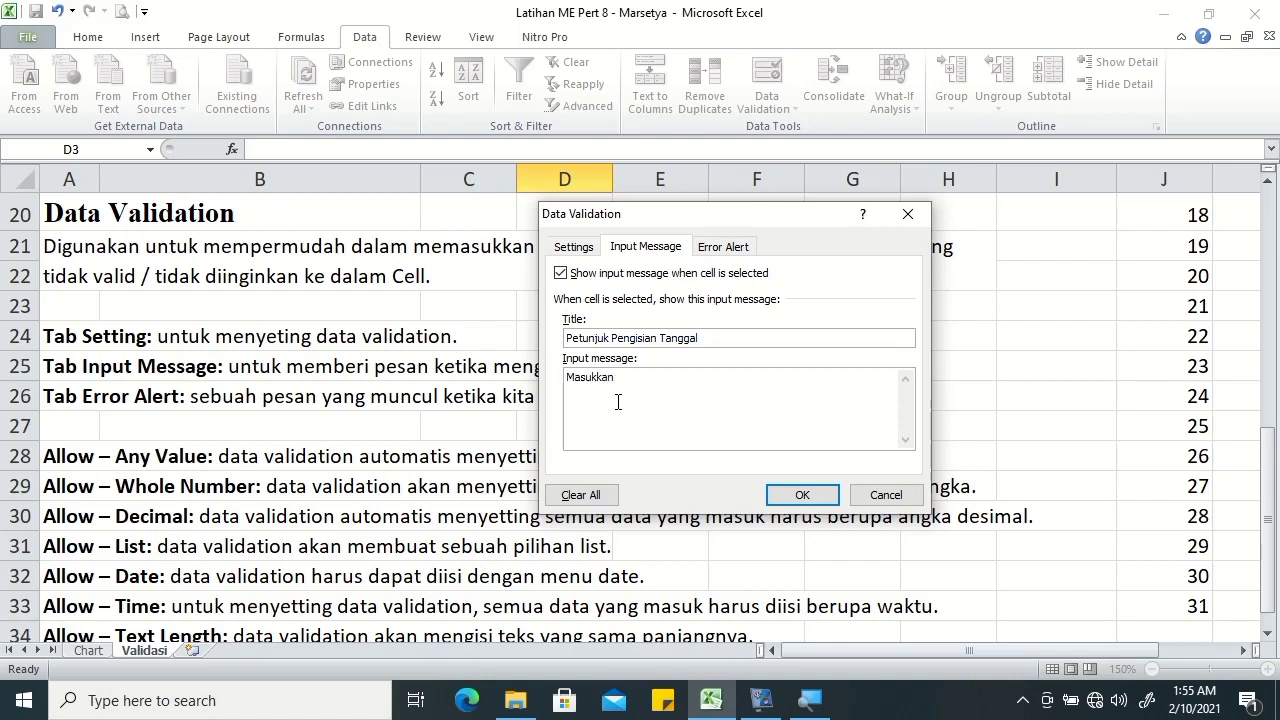
pyautogui.write(' tanggal')
# Add an error alert titled 'Salah' with the message 'Masukkan tanggal 1-31'.
pyautogui.click(726, 246)
pyautogui.click(741, 340)
pyautogui.write('S')
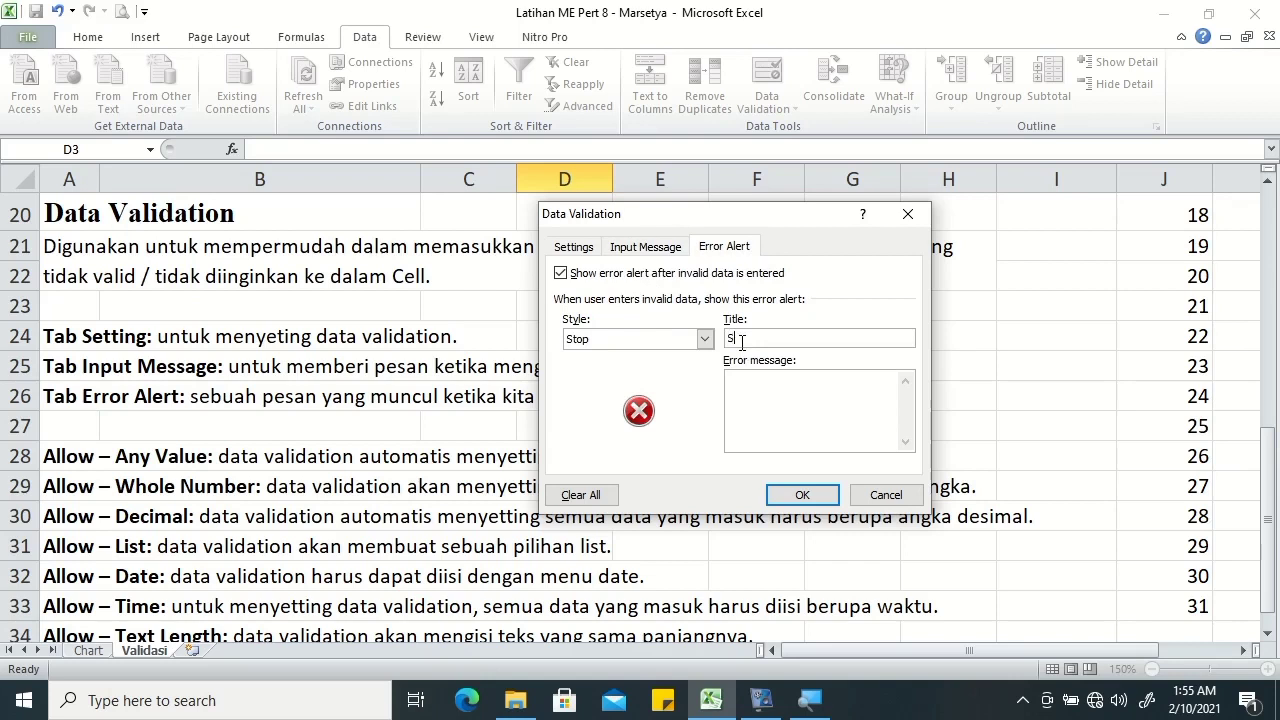
pyautogui.write('alah')
pyautogui.click(761, 397)
pyautogui.write('Masukkan ')
pyautogui.write('tanggal ')
pyautogui.write('1-31')
# Apply the Tgl validation, then test D3's day list and the hints on C3 and D7.
pyautogui.click(802, 494)
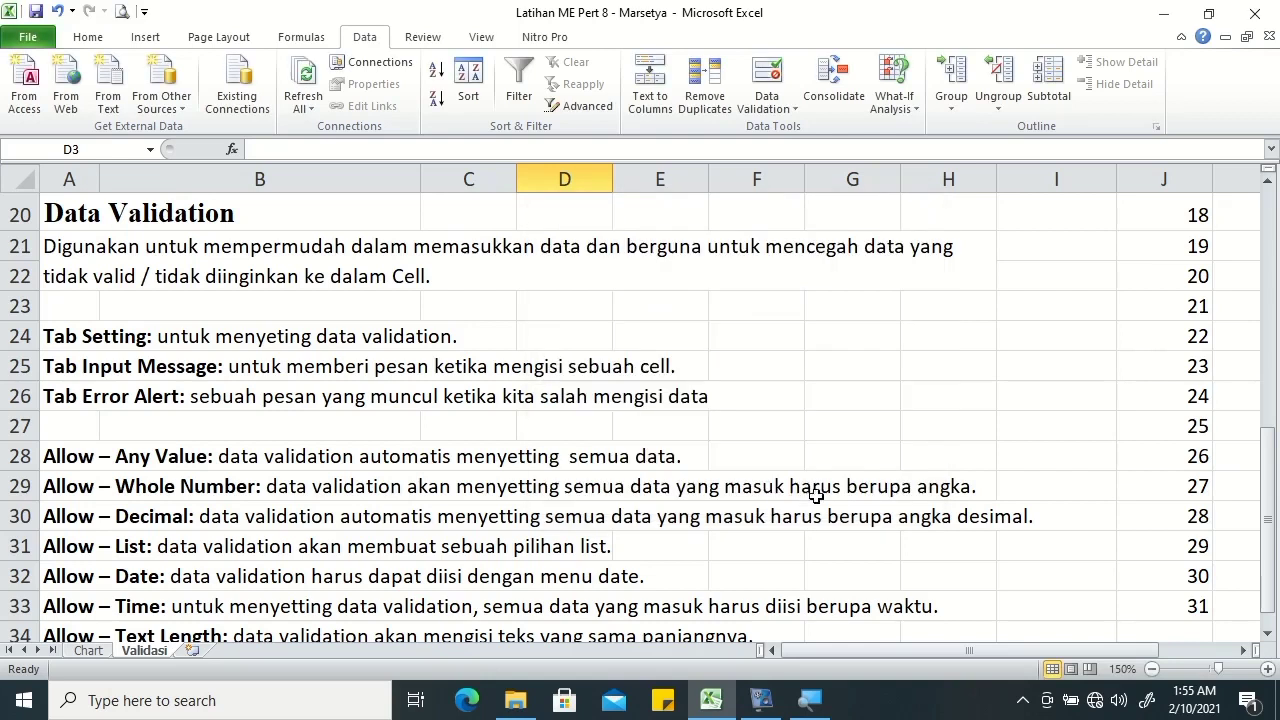
pyautogui.moveTo(1267, 460); pyautogui.dragTo(1267, 240)
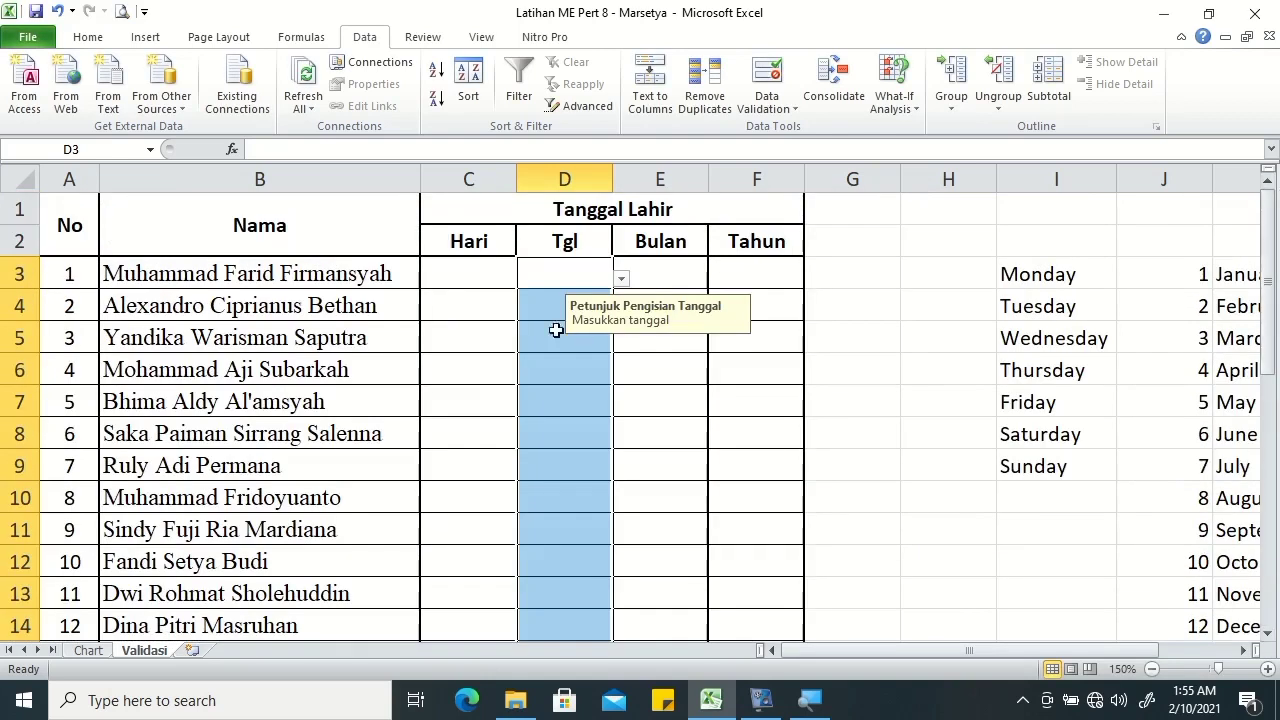
pyautogui.click(621, 281)
pyautogui.click(573, 272)
pyautogui.click(491, 272)
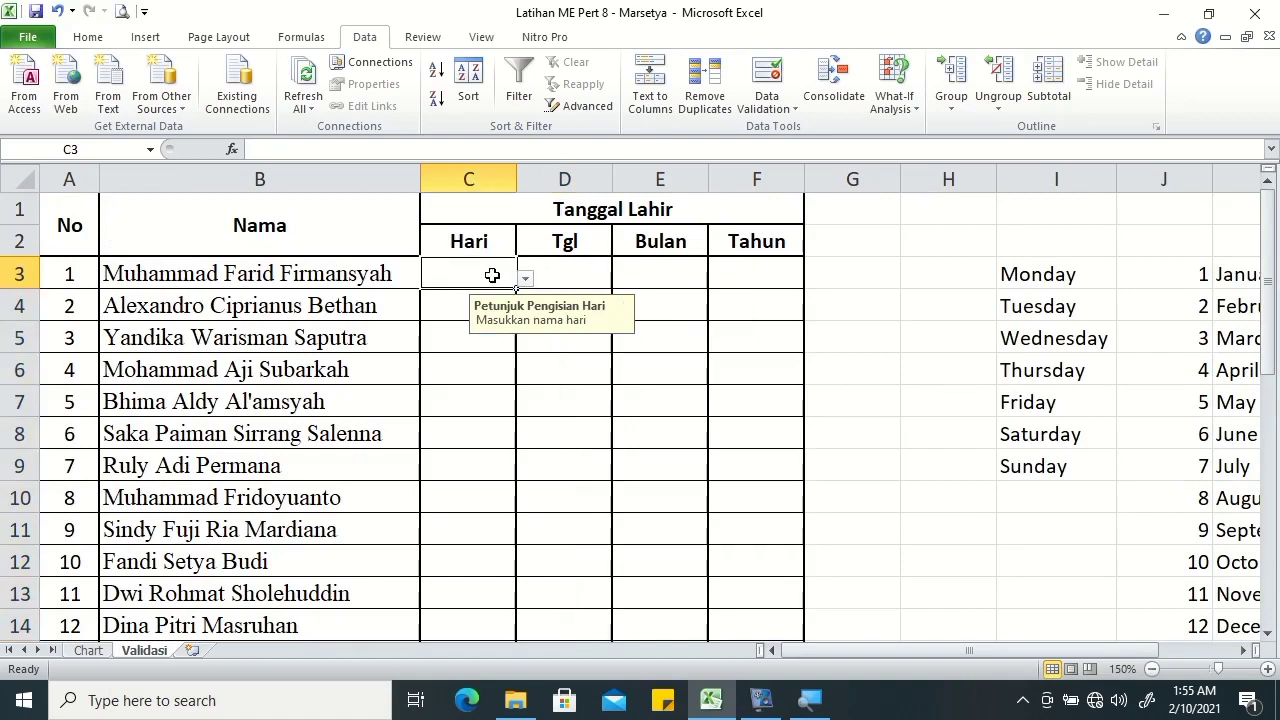
pyautogui.click(600, 408)
# Select the Bulan cells E3 through E17.
pyautogui.click(656, 268)
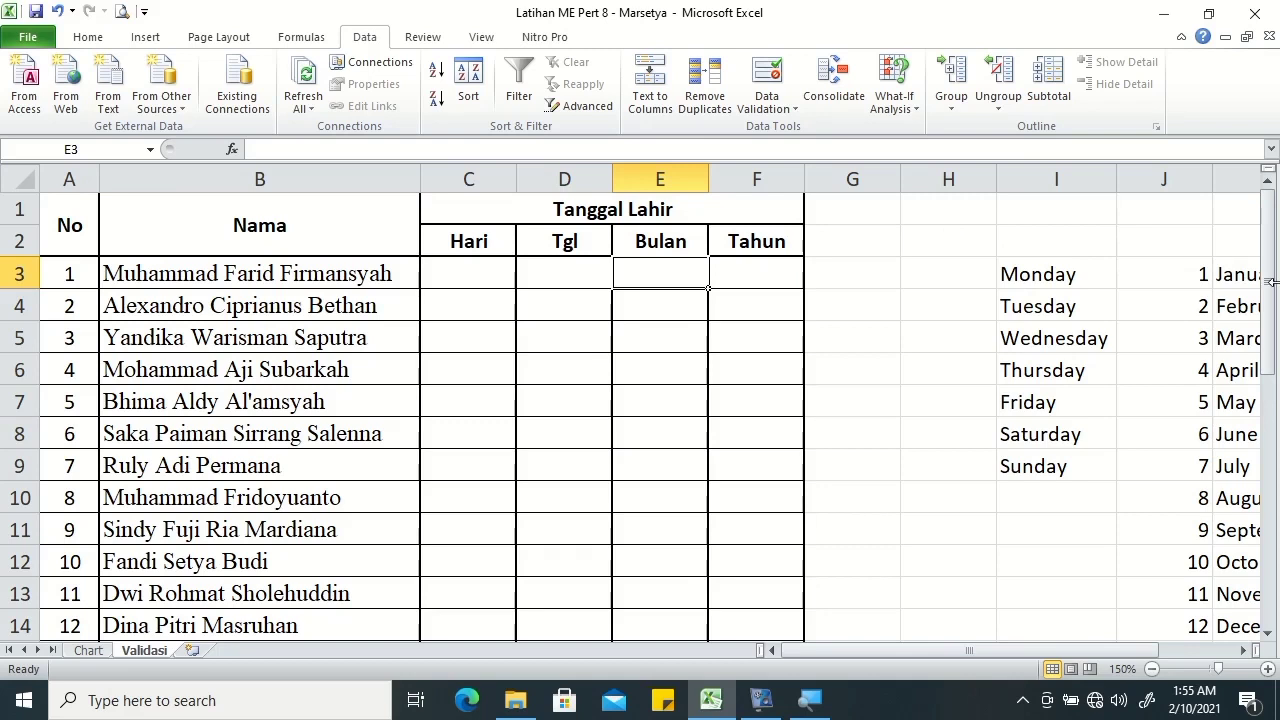
pyautogui.moveTo(1270, 282); pyautogui.dragTo(1270, 370)
pyautogui.keyDown('shift'); pyautogui.click(654, 505); pyautogui.keyUp('shift')
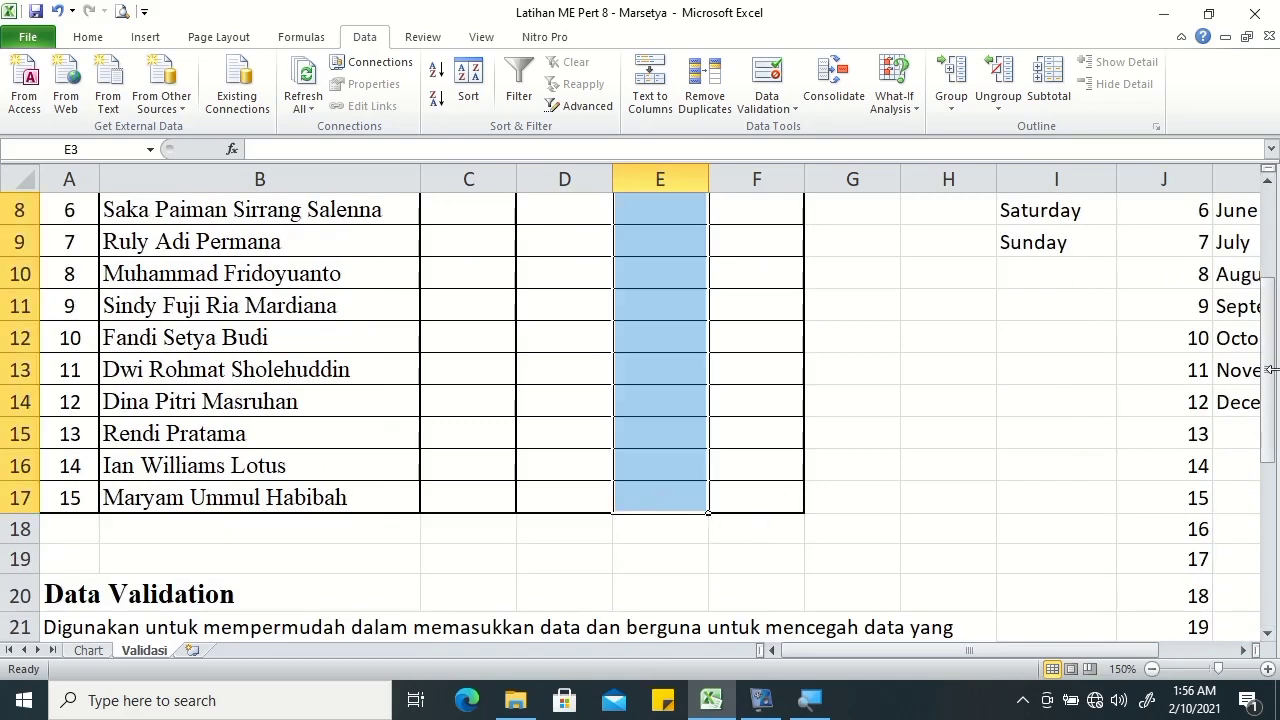
# Restrict the Bulan cells to a List sourced from $K$3:$K$14.
pyautogui.moveTo(1272, 370); pyautogui.dragTo(1275, 232)
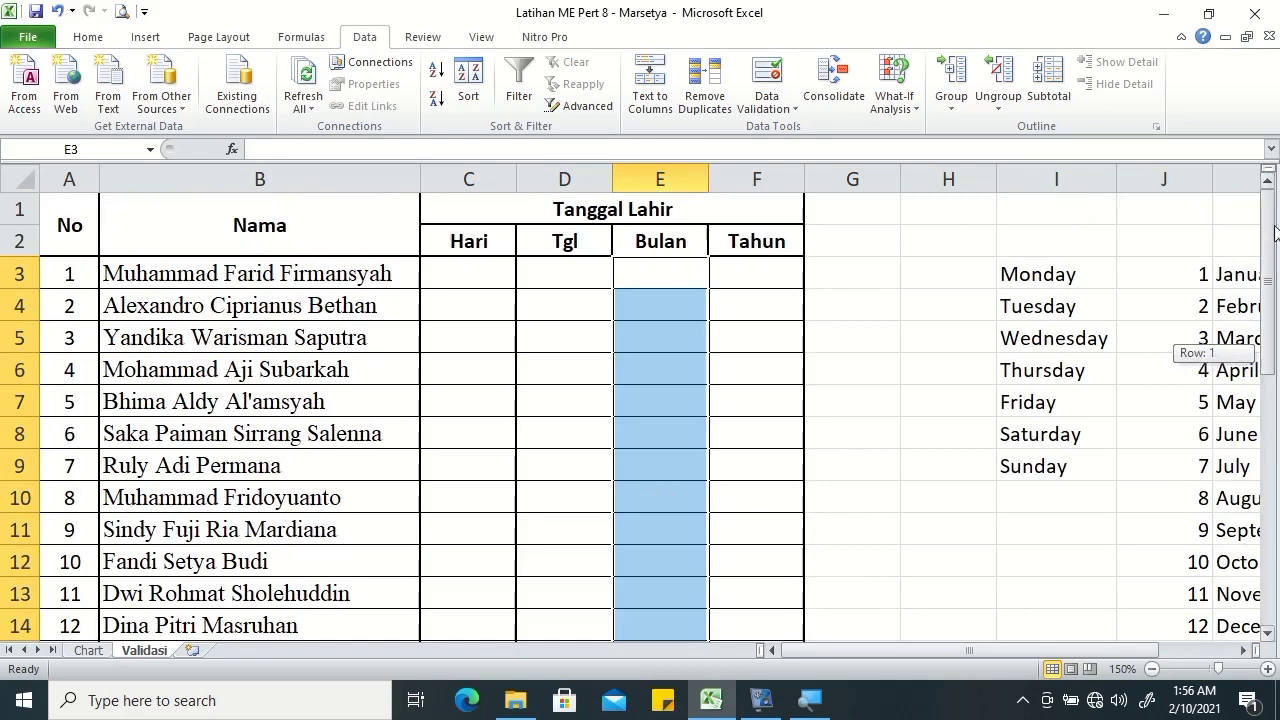
pyautogui.click(783, 76)
pyautogui.click(576, 247)
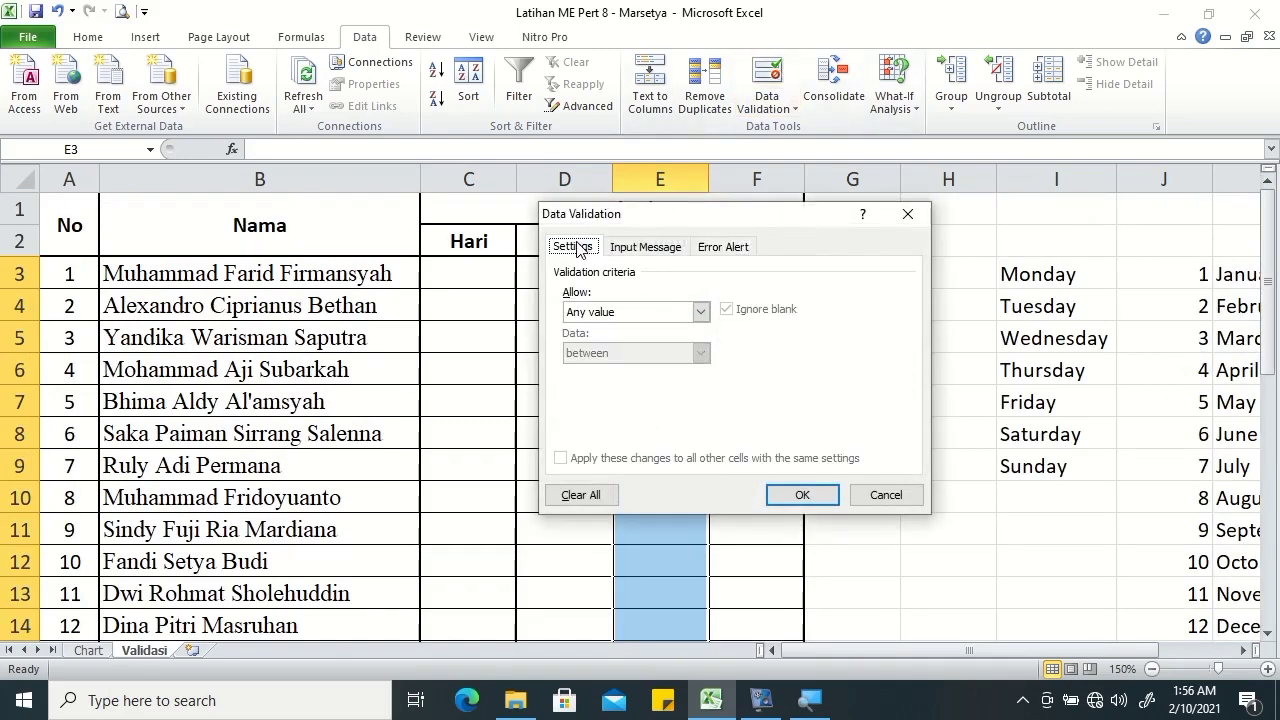
pyautogui.click(613, 313)
pyautogui.click(600, 379)
pyautogui.click(705, 392)
pyautogui.click(1233, 274)
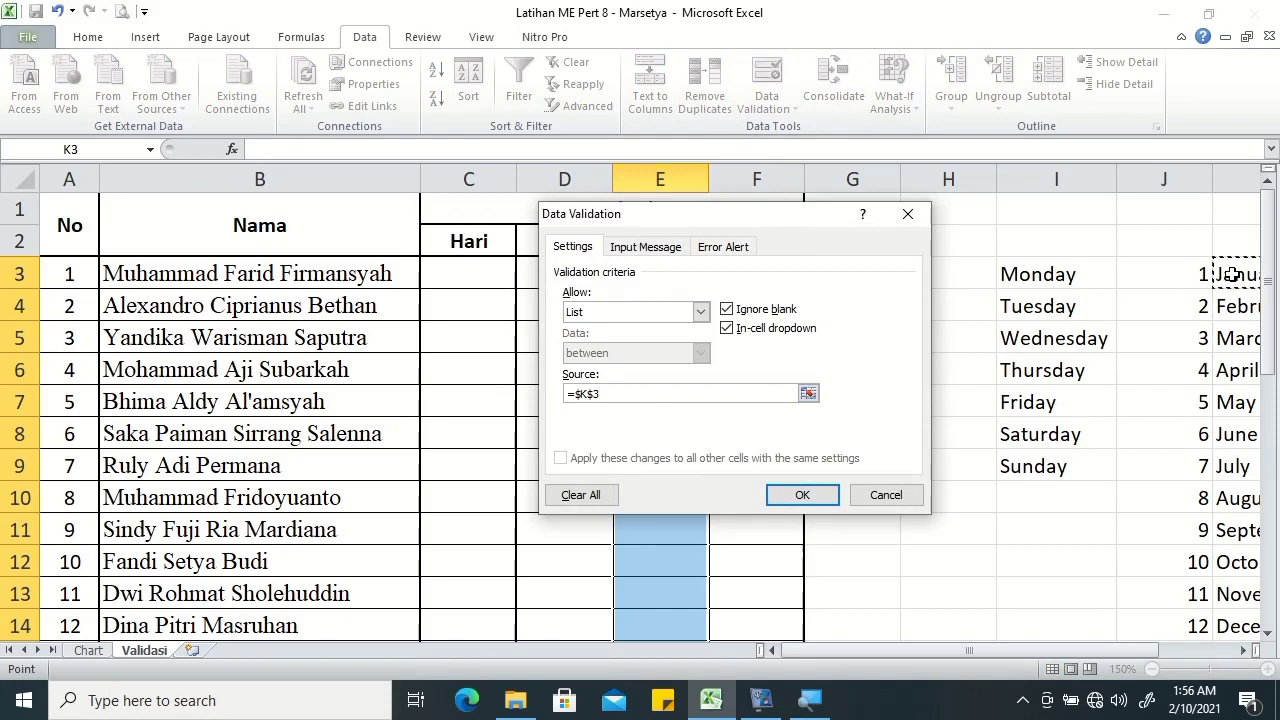
pyautogui.hotkey('ctrl', 'shift', 'Down')
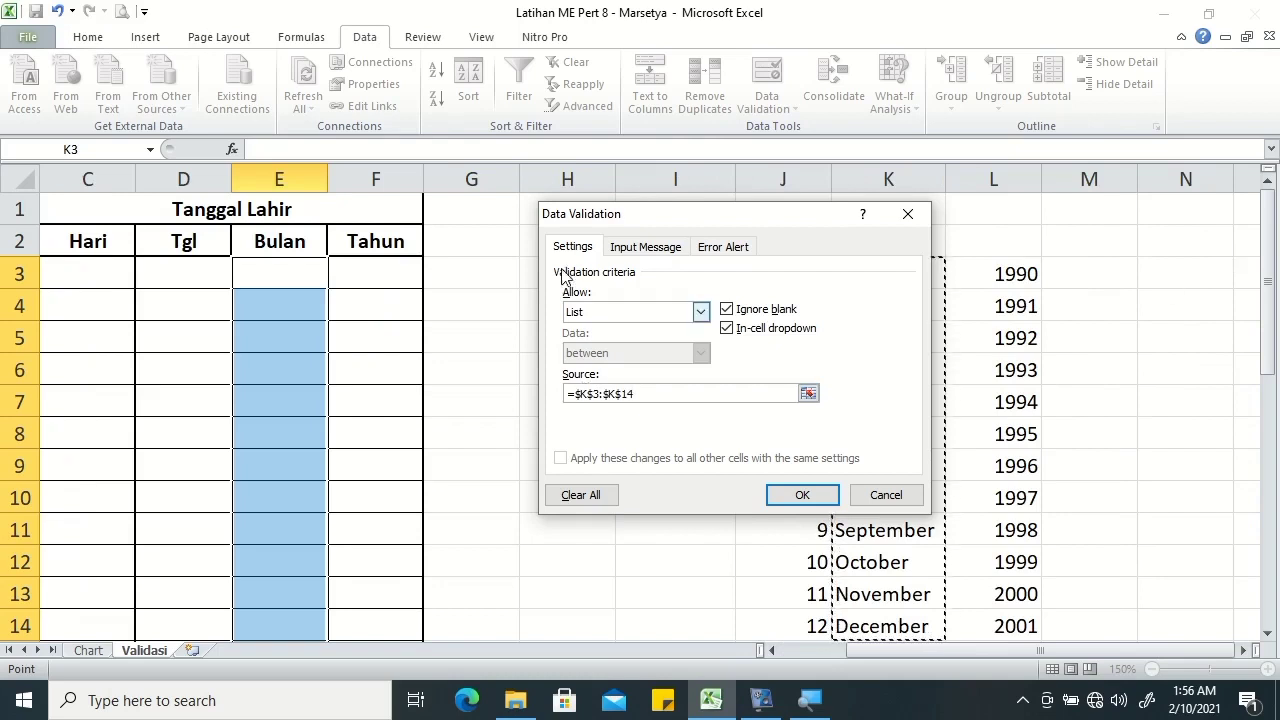
# Add the input hint 'Petunjuk Pengisian Bulan' with message 'Masukkan nama bulan'.
pyautogui.click(628, 248)
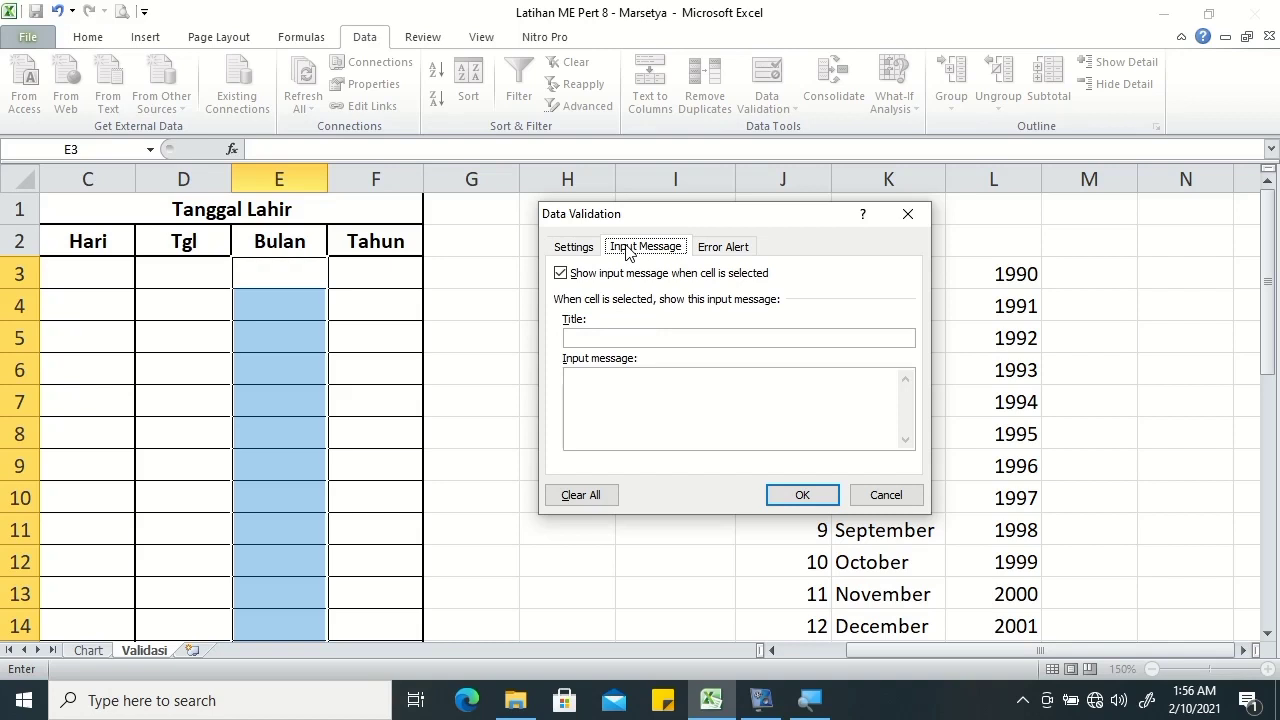
pyautogui.click(604, 339)
pyautogui.write('njuk')
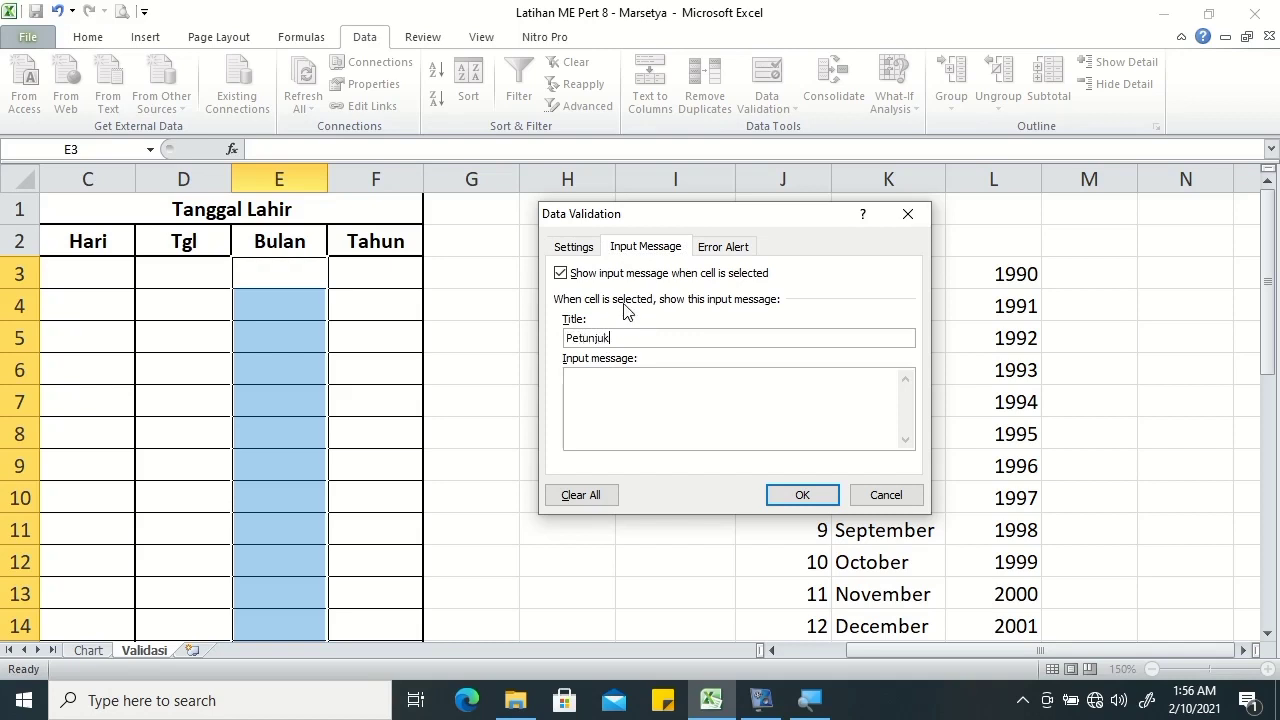
pyautogui.write(' Pengisian B')
pyautogui.write('ulan')
pyautogui.click(607, 396)
pyautogui.write('Mas')
pyautogui.write('an n')
pyautogui.write('ama bulan')
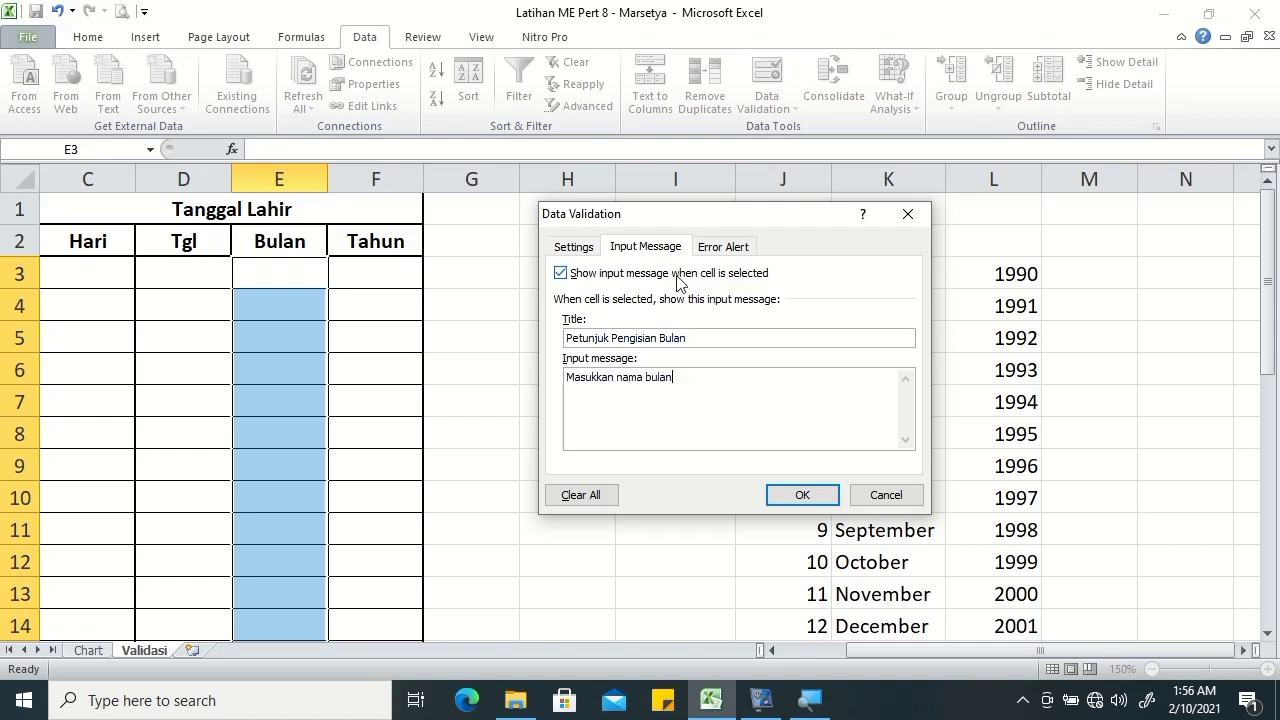
# Add an error alert titled 'Salah' with the message 'Masukkan nama bulan'.
pyautogui.click(722, 245)
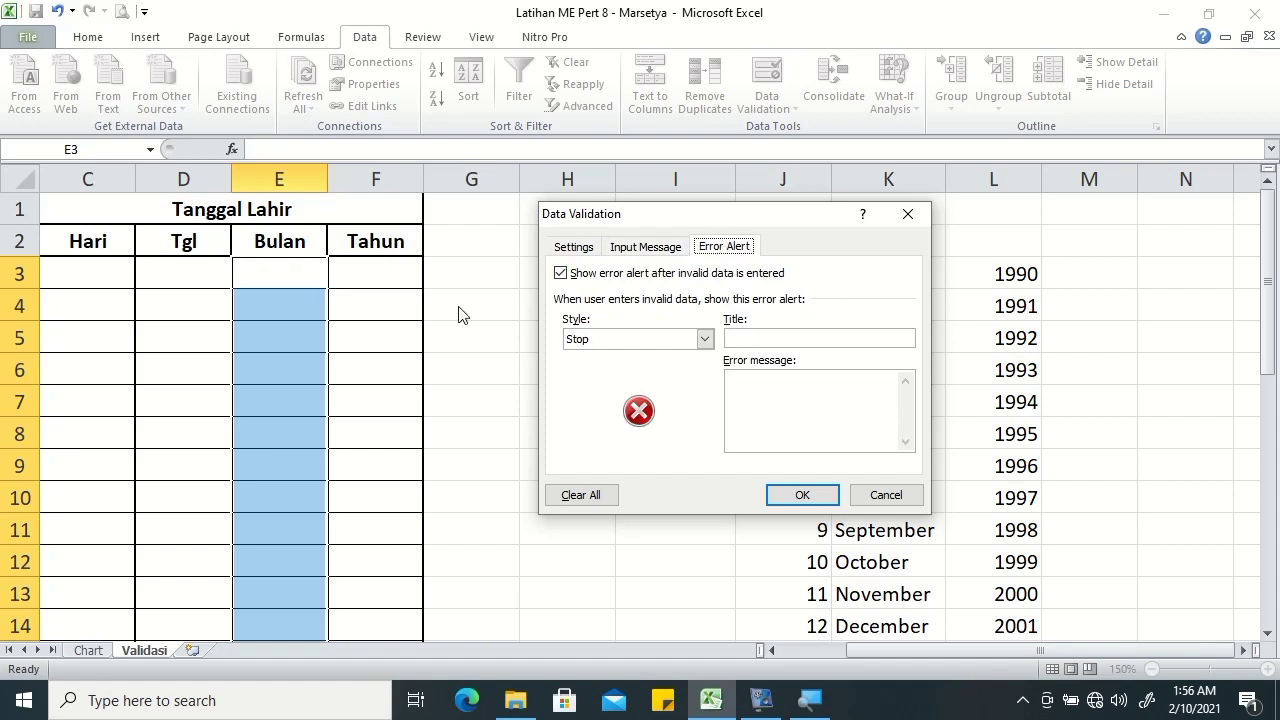
pyautogui.click(749, 336)
pyautogui.write('Salah')
pyautogui.click(775, 399)
pyautogui.write('Masukkan n')
pyautogui.write('ama bulan')
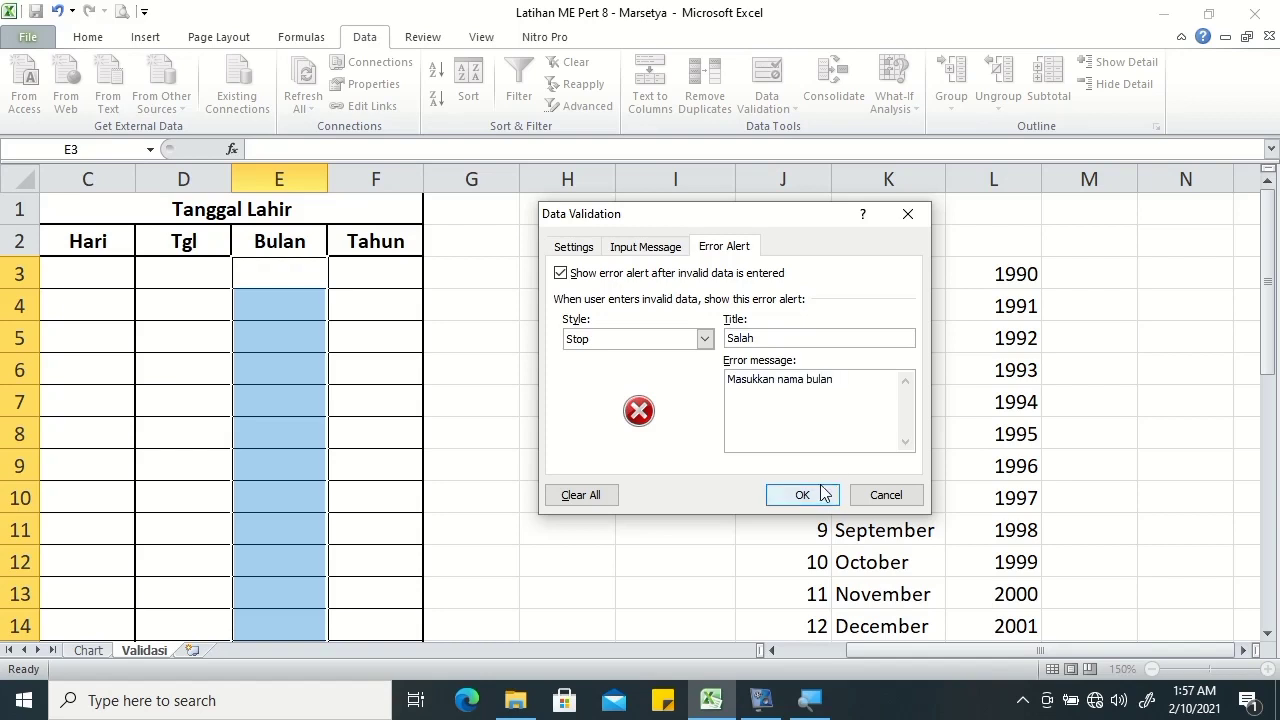
# Apply the month validation and test the month dropdowns and hints in E3 and E10.
pyautogui.click(805, 494)
pyautogui.click(334, 279)
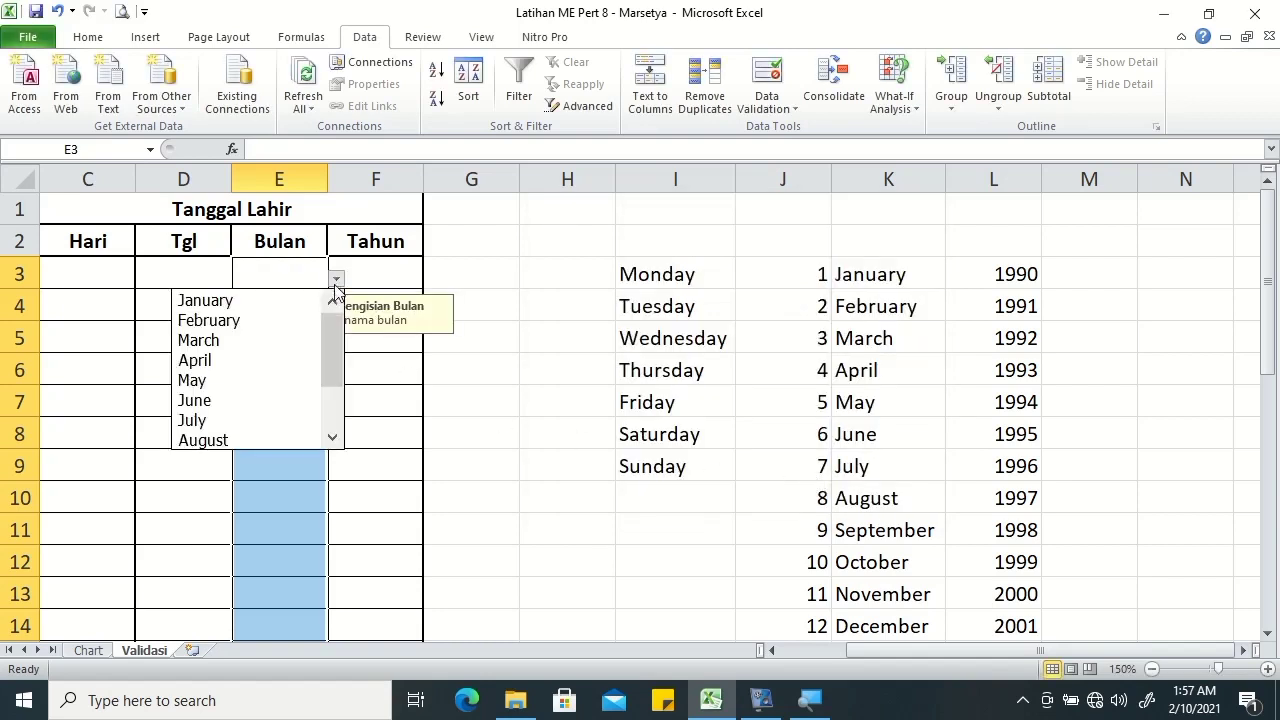
pyautogui.click(336, 278)
pyautogui.click(294, 493)
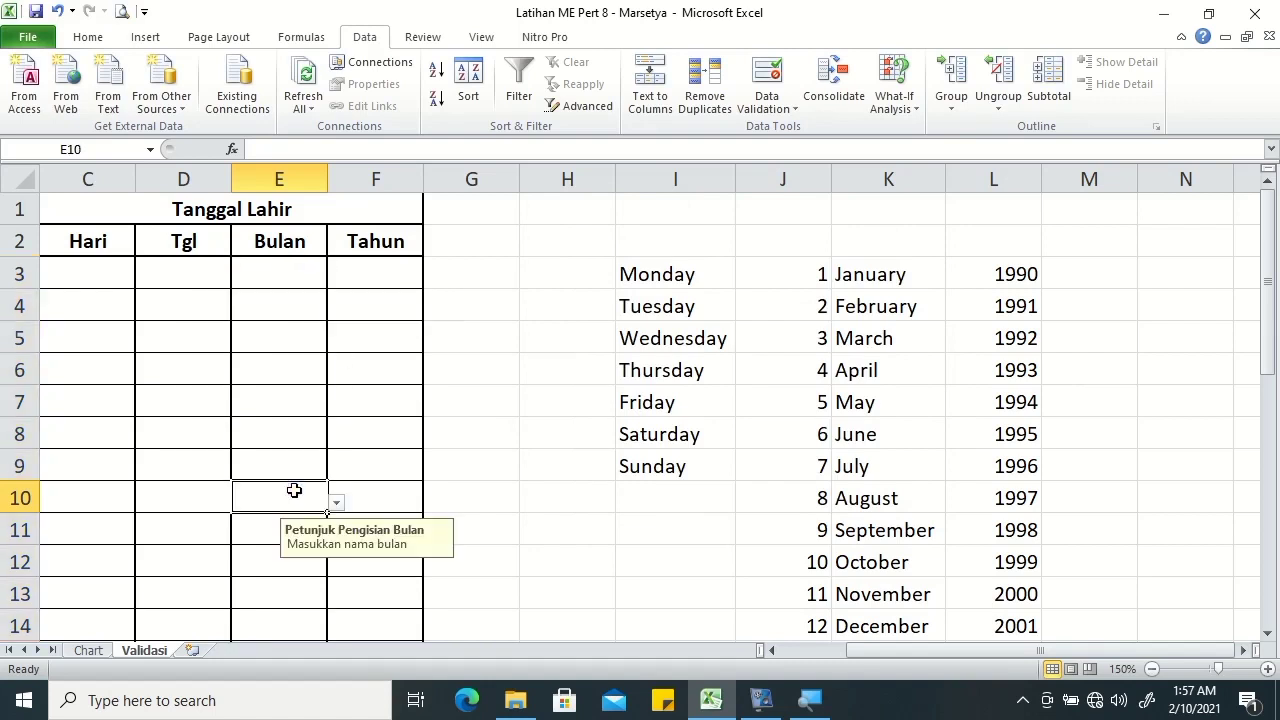
pyautogui.click(337, 498)
pyautogui.click(335, 497)
pyautogui.click(375, 274)
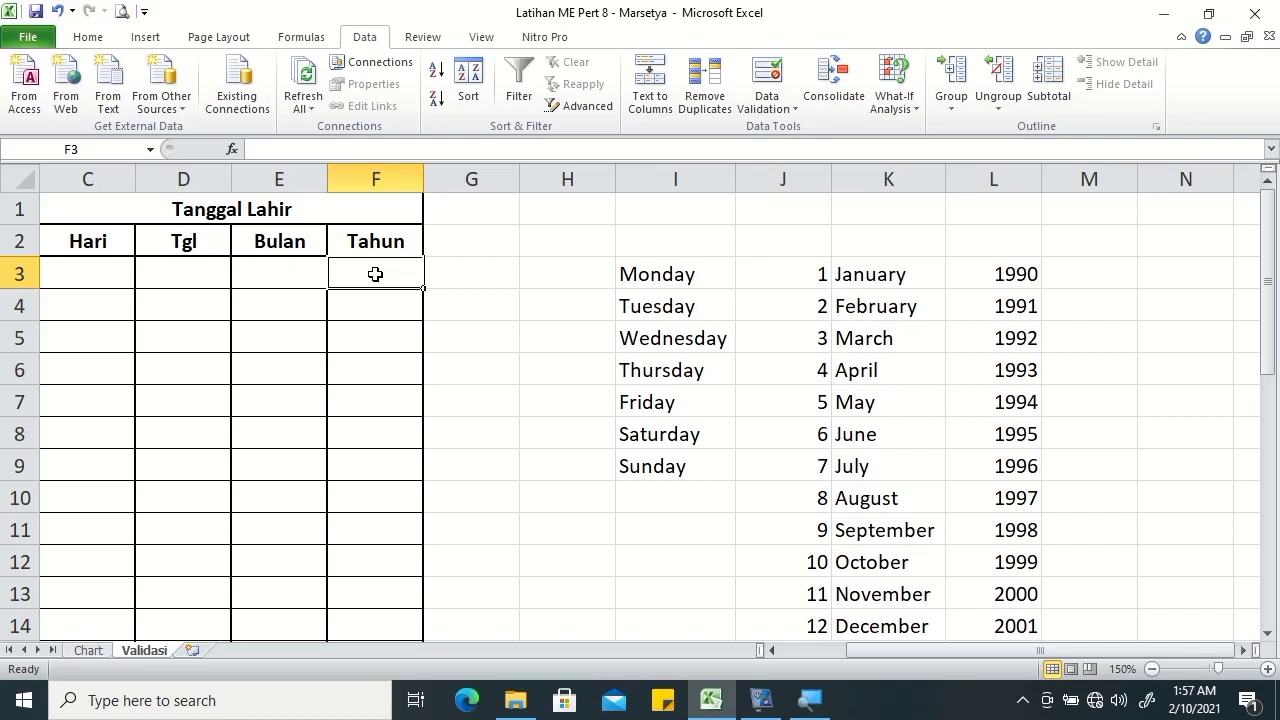
# Restrict the Tahun cells F3:F17 to a List sourced from $L$3:$L$29.
pyautogui.moveTo(1268, 248); pyautogui.dragTo(1273, 300)
pyautogui.keyDown('shift'); pyautogui.click(392, 566); pyautogui.keyUp('shift')
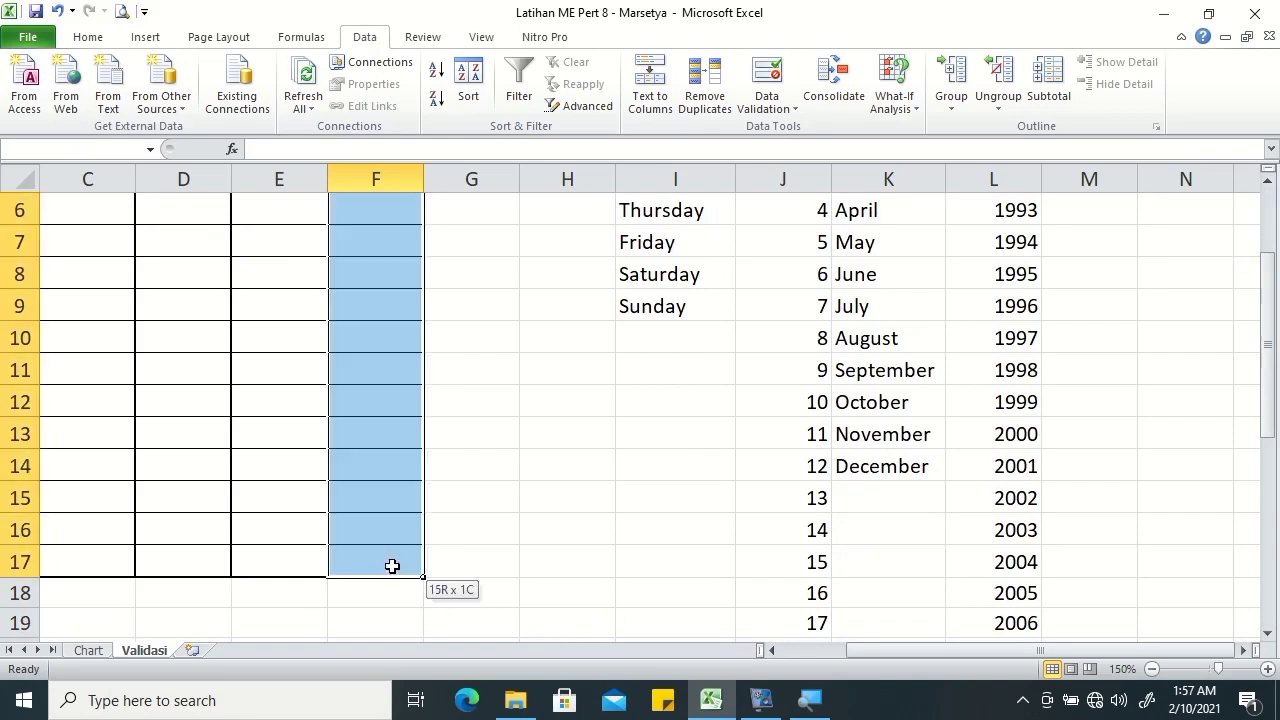
pyautogui.moveTo(1271, 357); pyautogui.dragTo(727, 199)
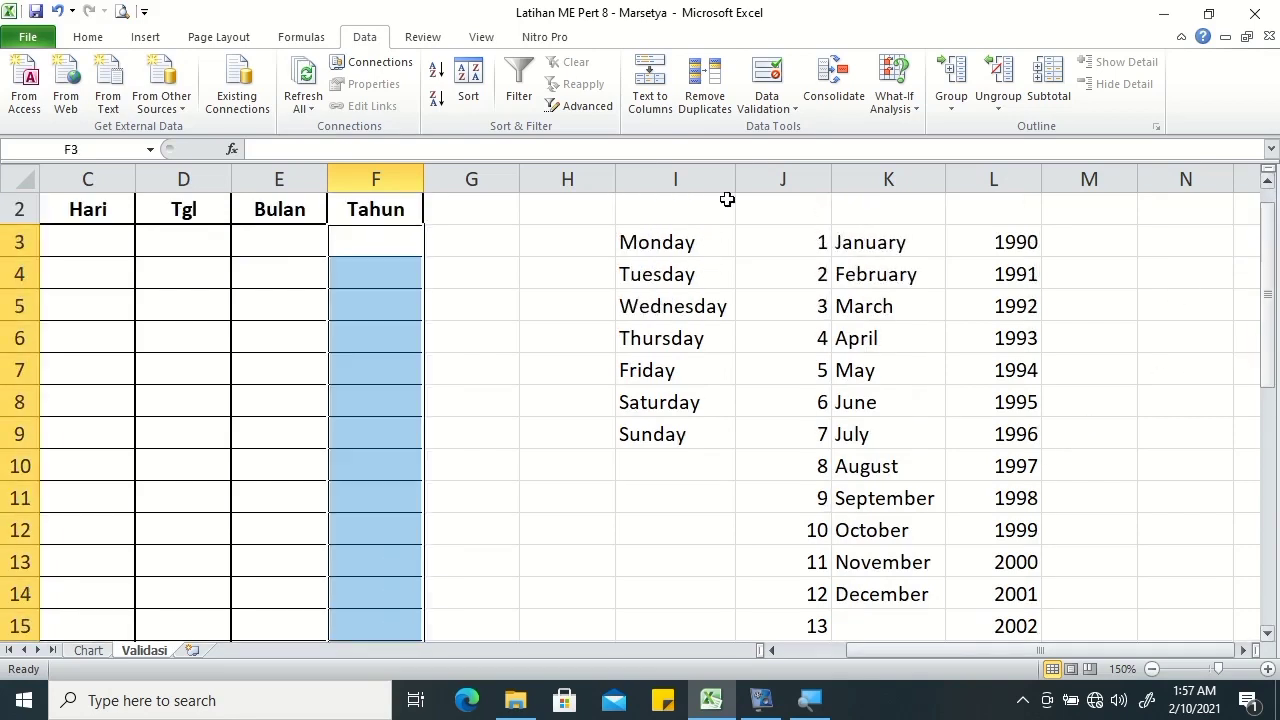
pyautogui.click(767, 78)
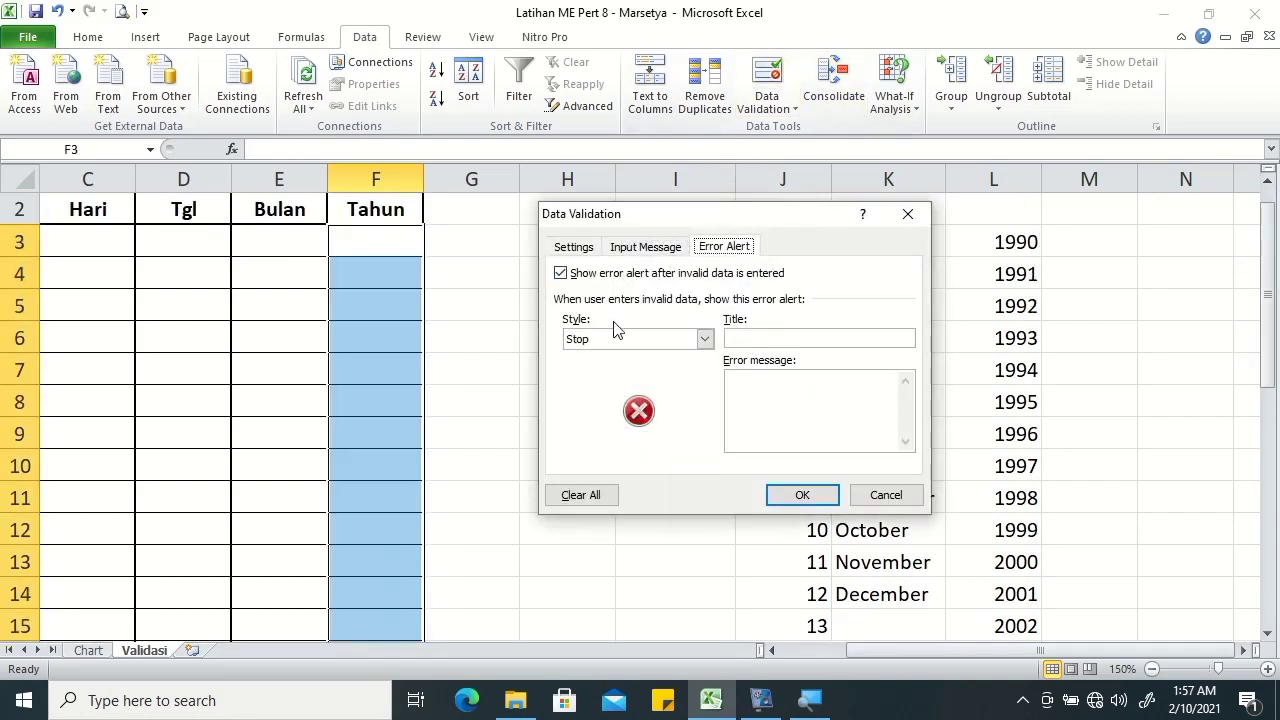
pyautogui.click(581, 250)
pyautogui.click(622, 314)
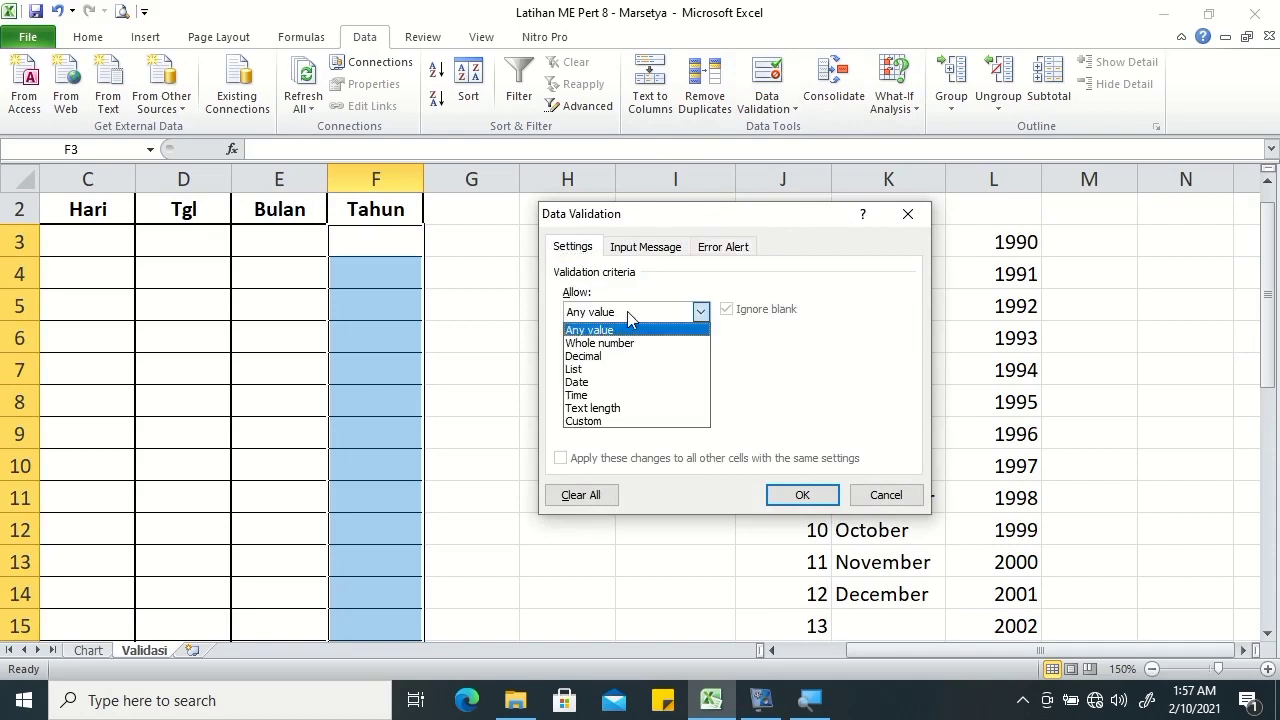
pyautogui.click(615, 372)
pyautogui.click(640, 394)
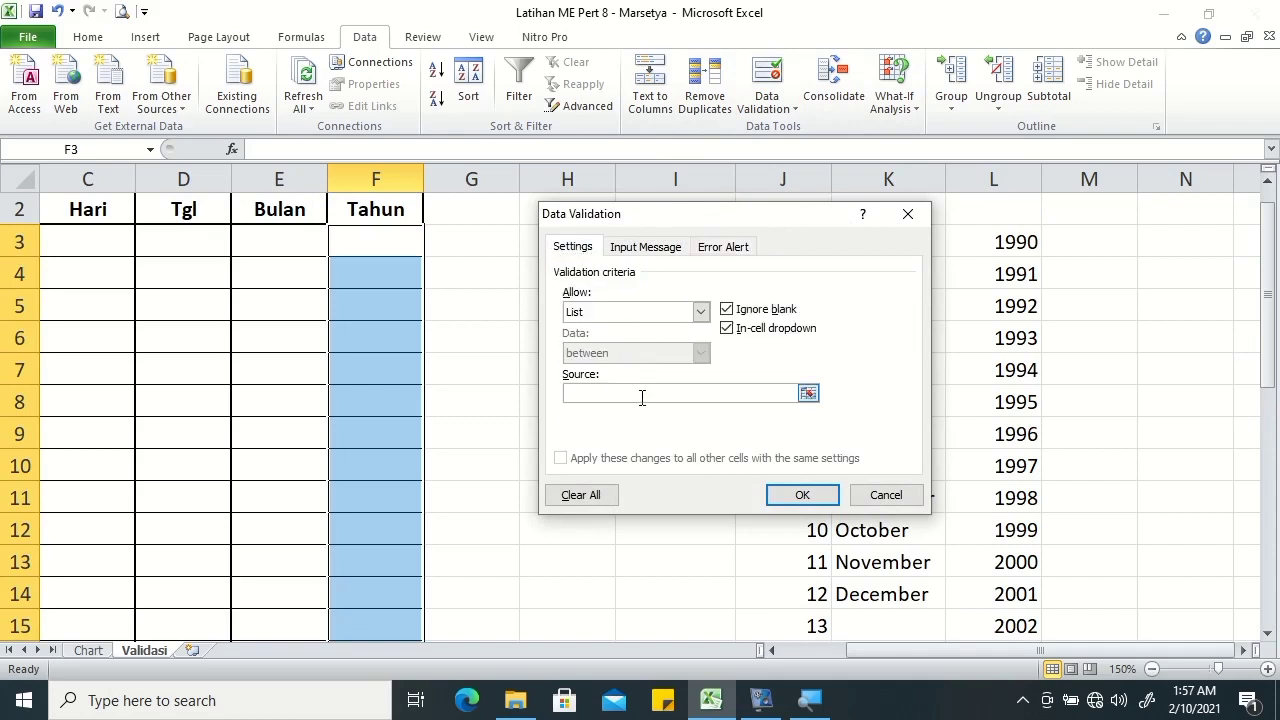
pyautogui.click(1026, 241)
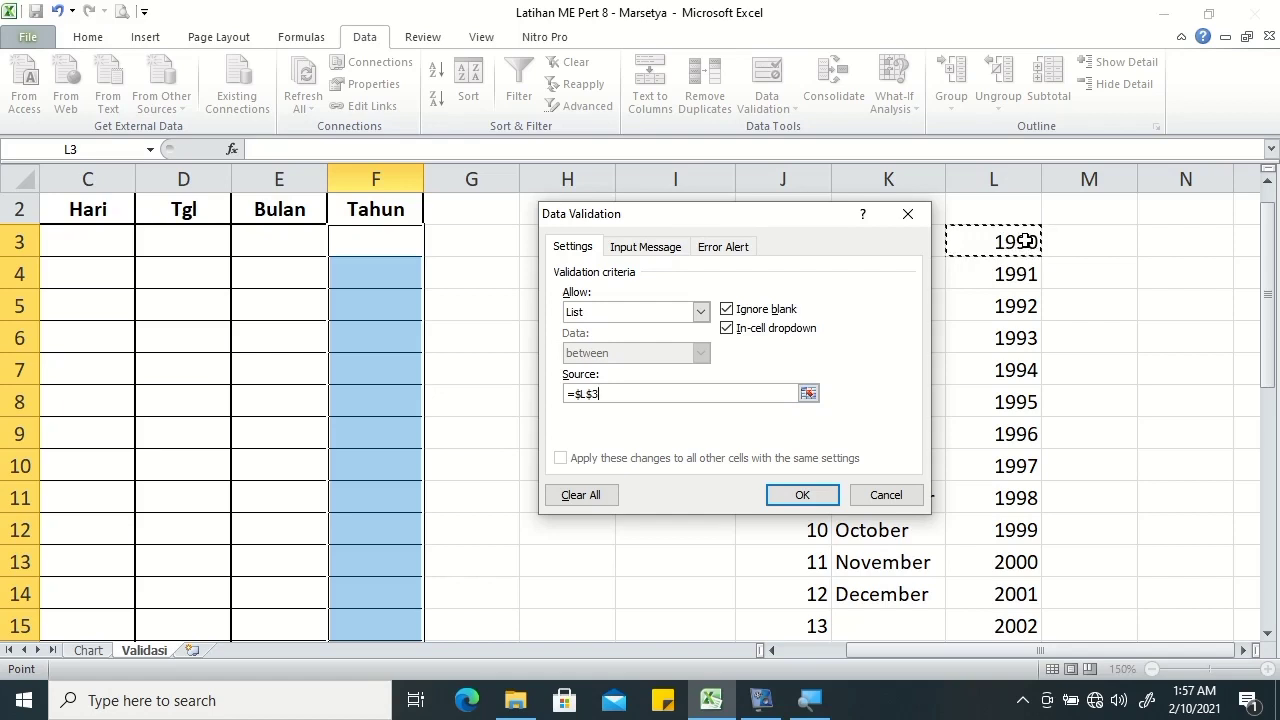
pyautogui.moveTo(1026, 241); pyautogui.dragTo(1020, 611)
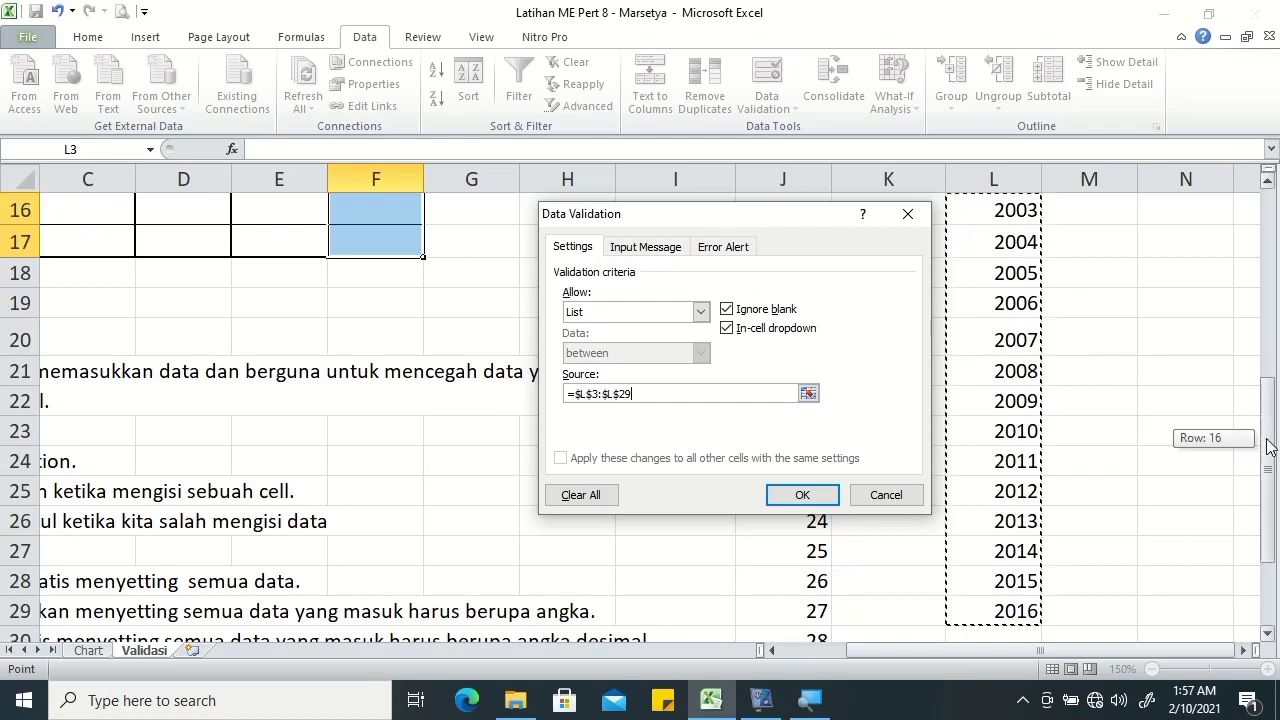
pyautogui.moveTo(1268, 440); pyautogui.dragTo(1268, 250)
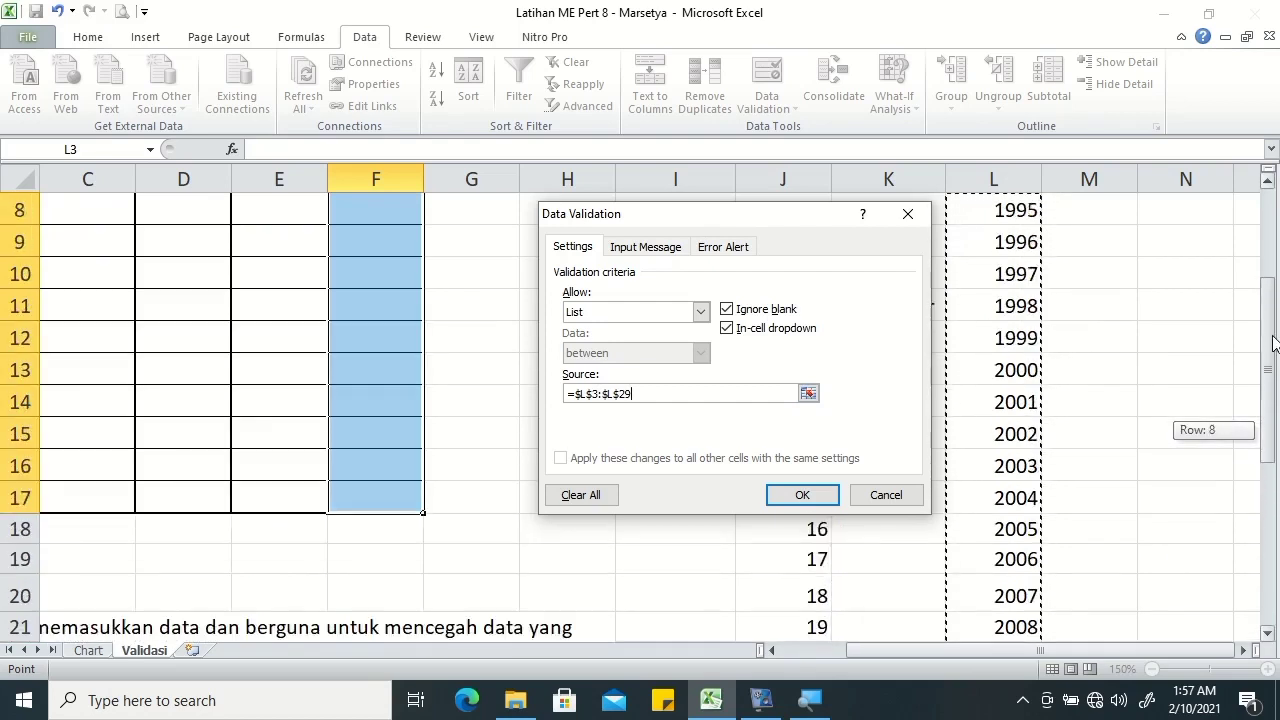
# Add the input hint 'Petunjuk Pengisian Tahun' with message 'Masukkan tahun 1990-2016'.
pyautogui.click(645, 247)
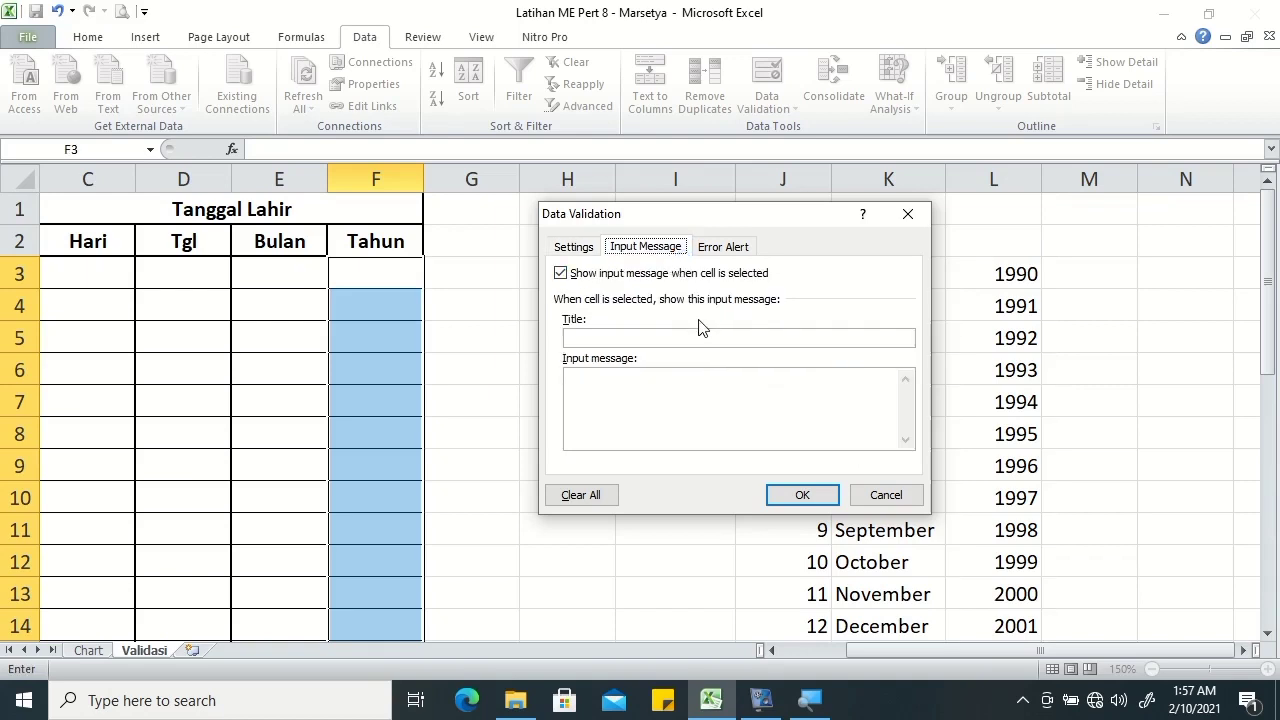
pyautogui.click(683, 341)
pyautogui.write('Petun')
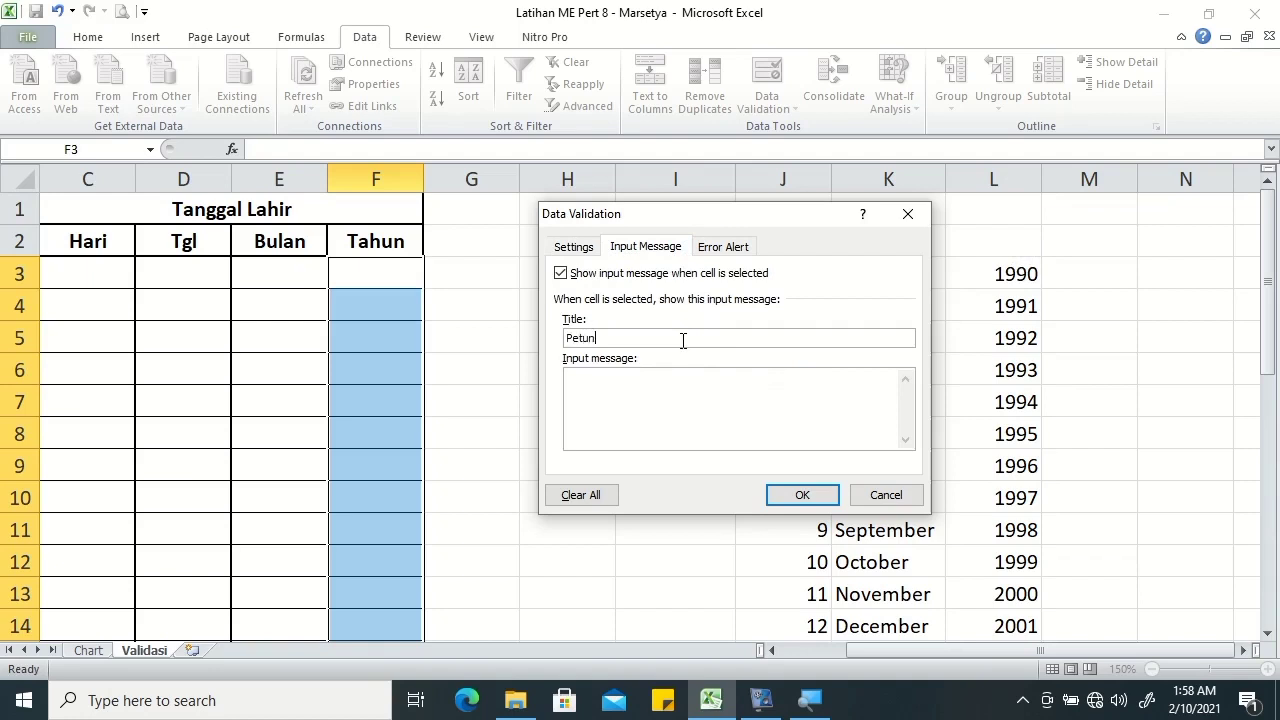
pyautogui.write('juk Pengisian Tahun')
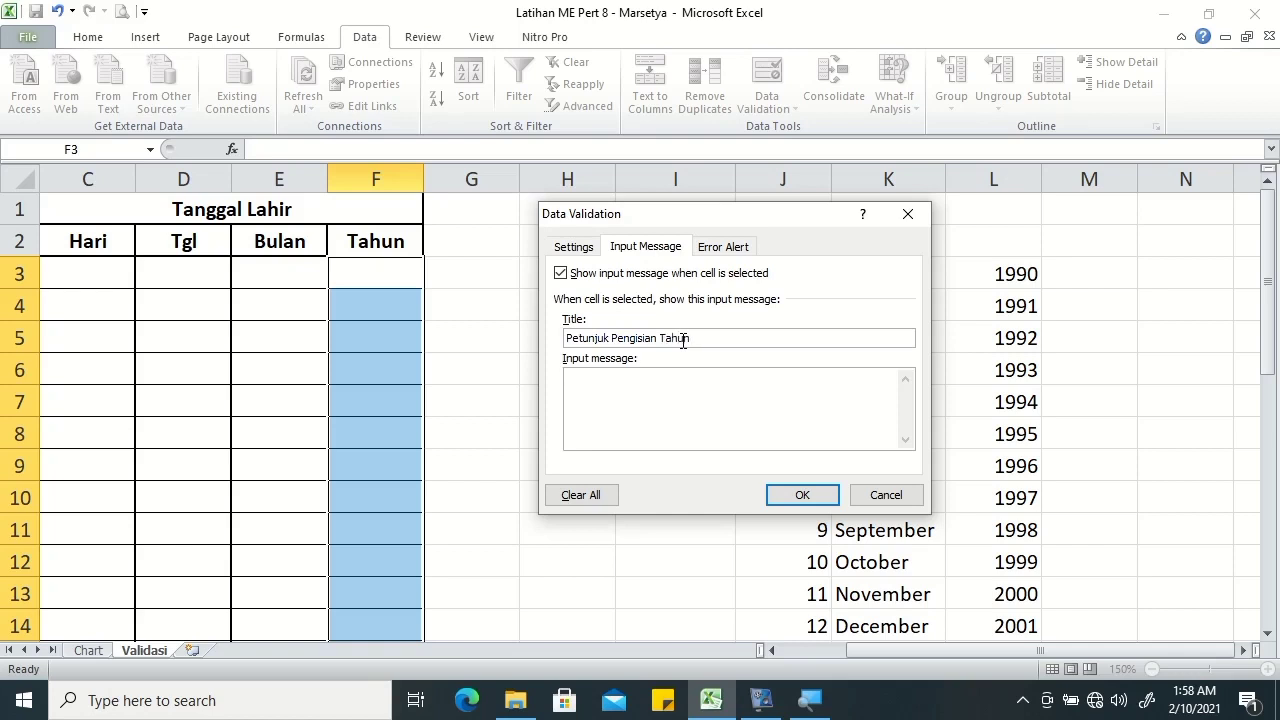
pyautogui.write('Masukkan tahun 1')
pyautogui.write('99')
pyautogui.write('0-2016')
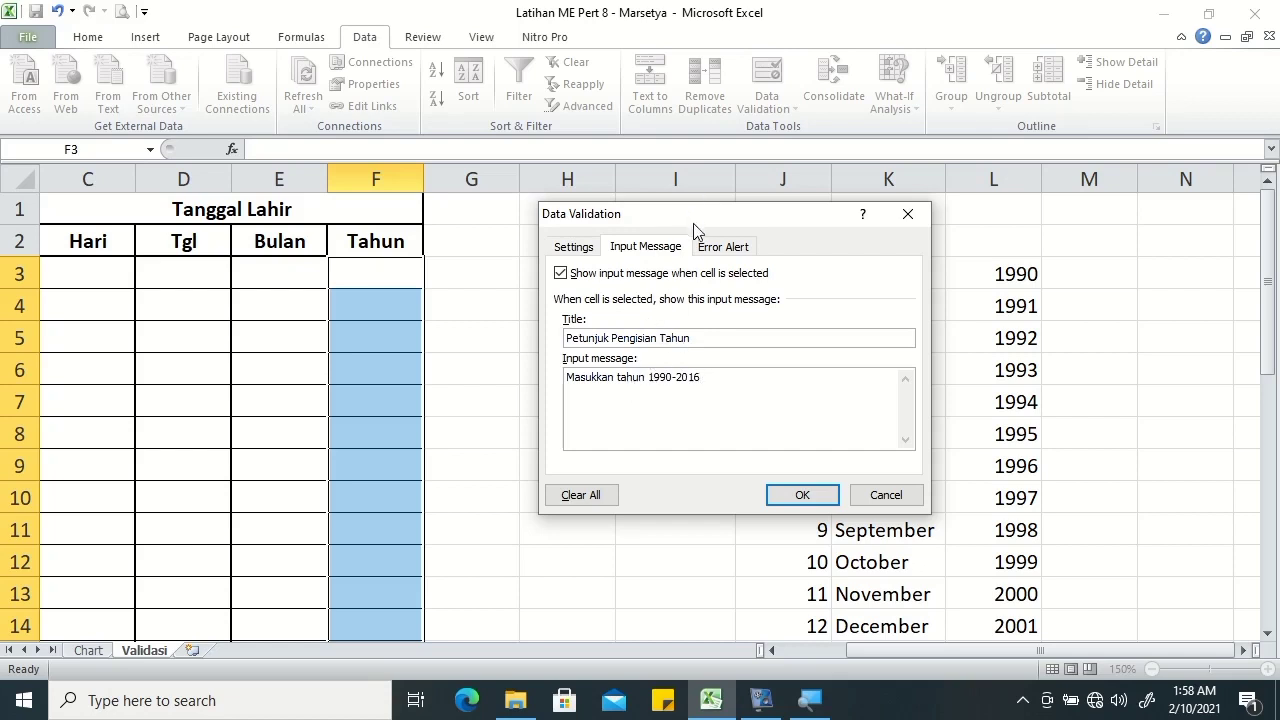
pyautogui.click(745, 250)
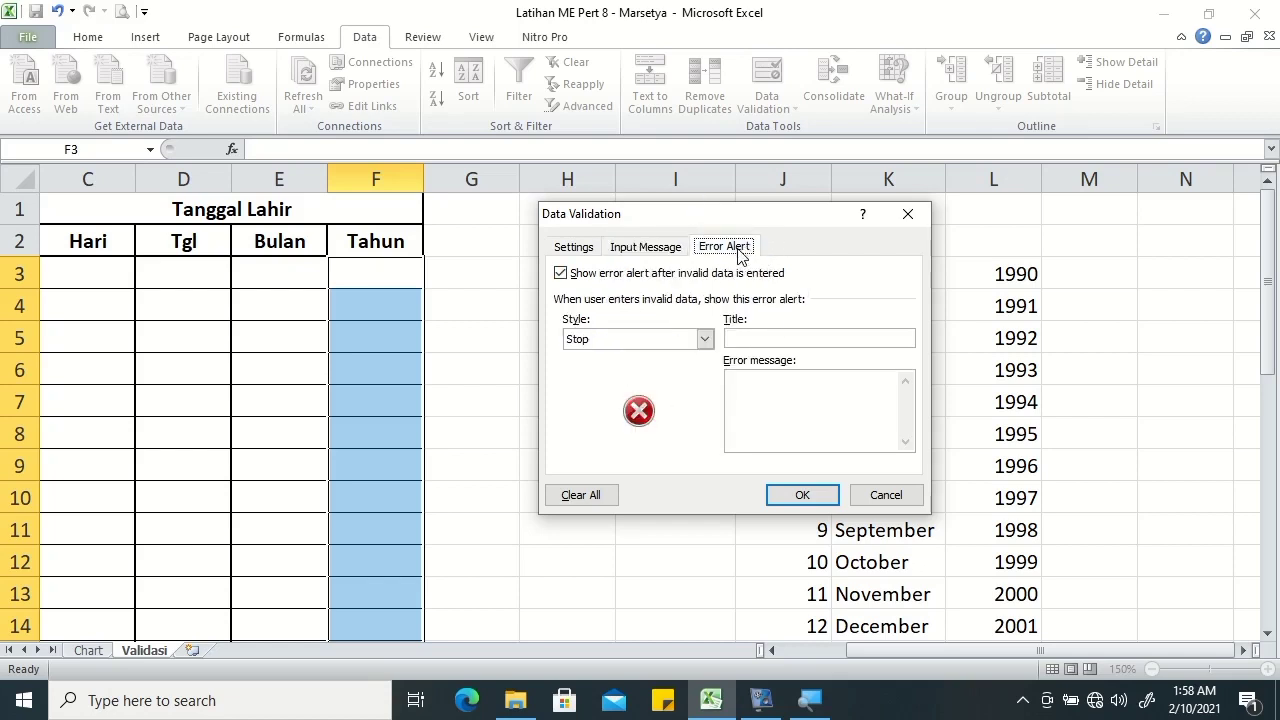
# Give the Tahun cells F3:F17 a 'Salah' Stop alert reading 'Masukkan tahun 1990-2016', then apply it.
pyautogui.click(770, 336)
pyautogui.write('alah')
pyautogui.write('Masukkan ')
pyautogui.write('ahun')
pyautogui.write('1990')
pyautogui.press('BackSpace')
pyautogui.press('BackSpace')
pyautogui.press('BackSpace')
pyautogui.press('BackSpace')
pyautogui.write('1990-2016')
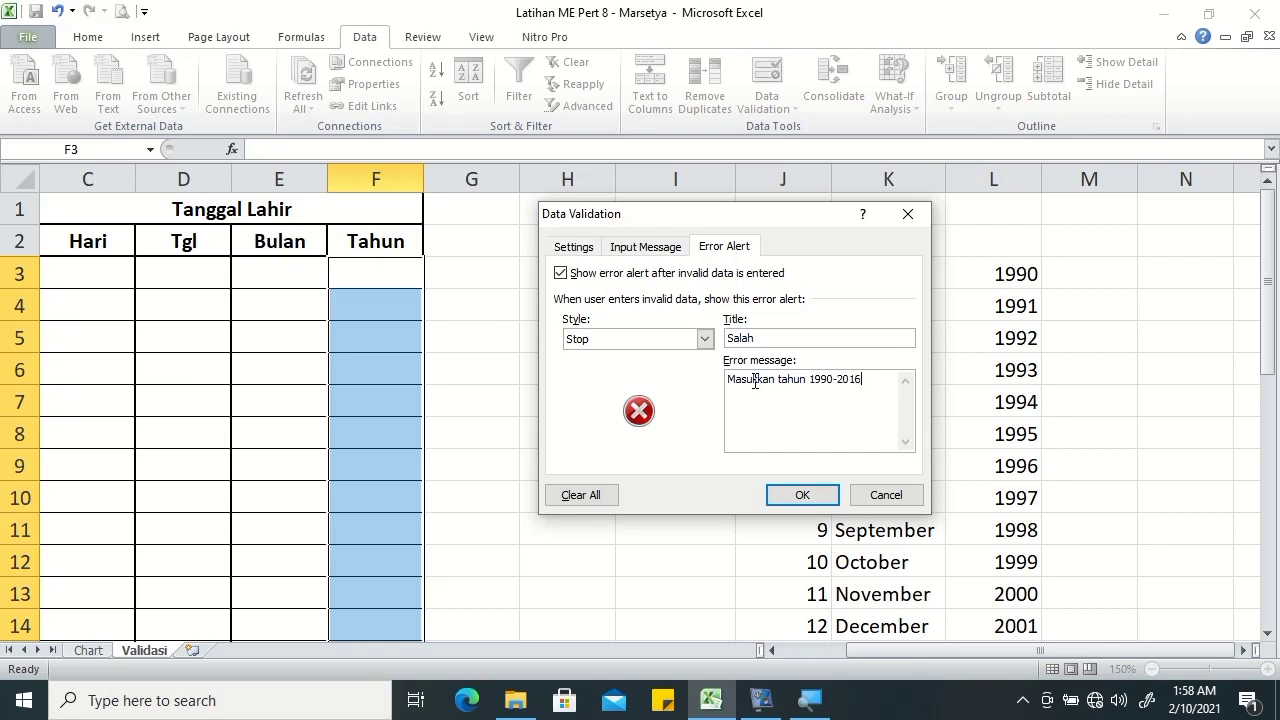
pyautogui.click(803, 490)
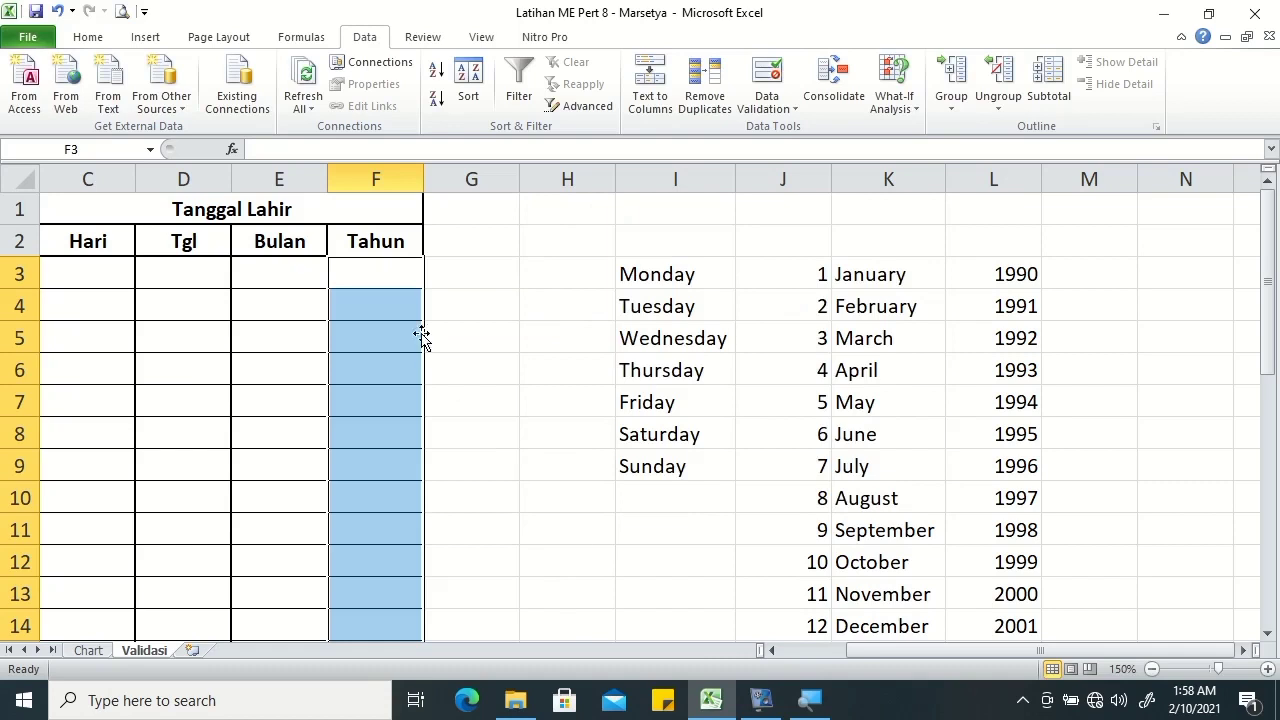
# Test the Hari validation: enter 'senin' in C3, see it rejected, and cancel it.
pyautogui.click(400, 283)
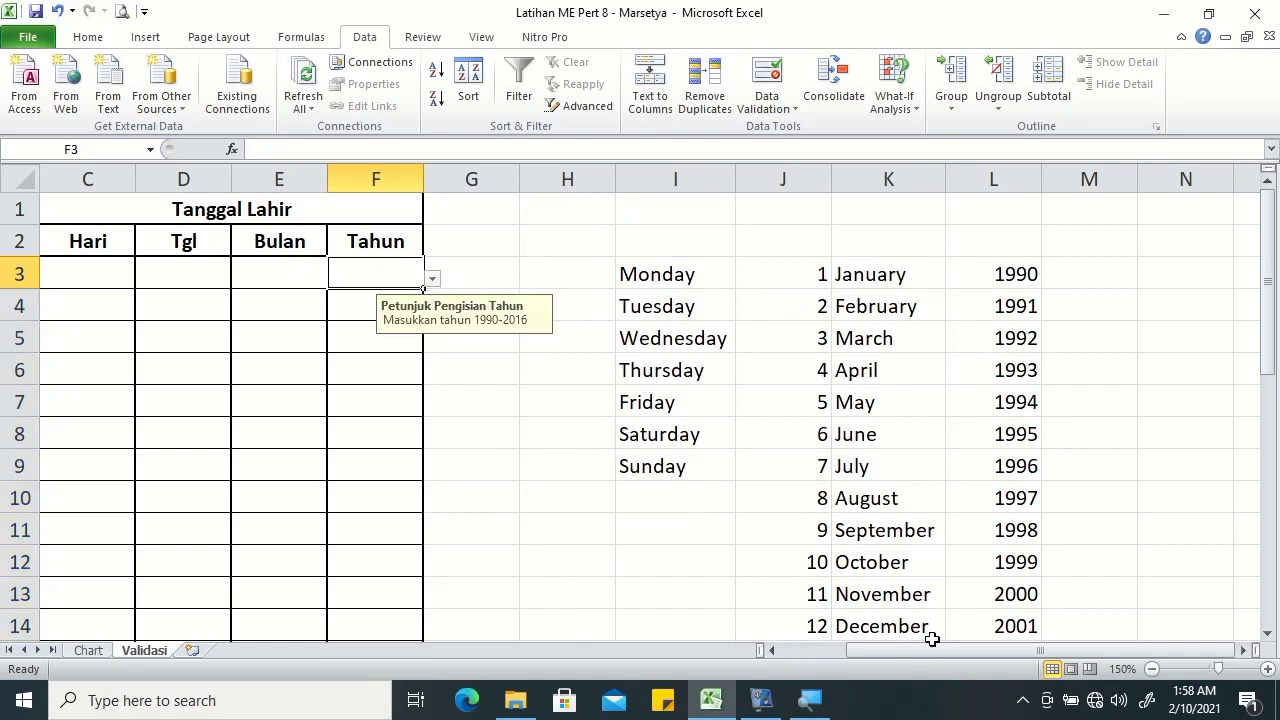
pyautogui.moveTo(925, 651); pyautogui.dragTo(857, 652)
pyautogui.click(488, 282)
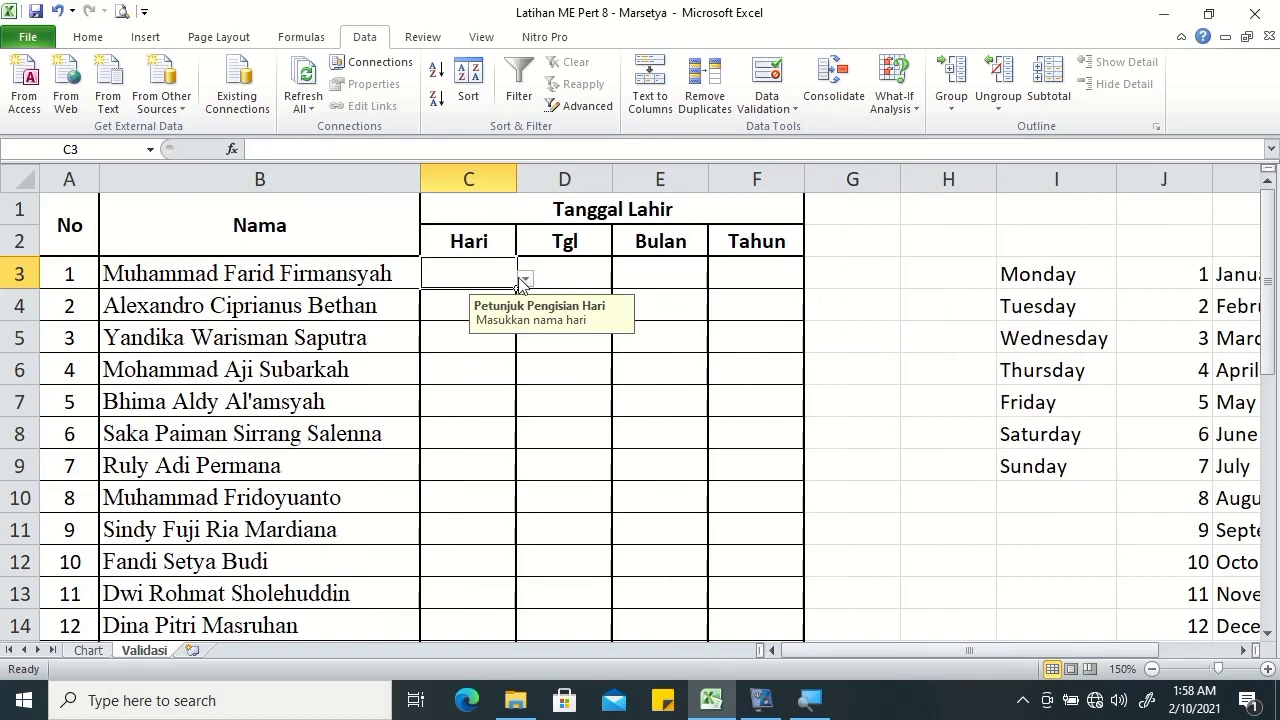
pyautogui.write('senin')
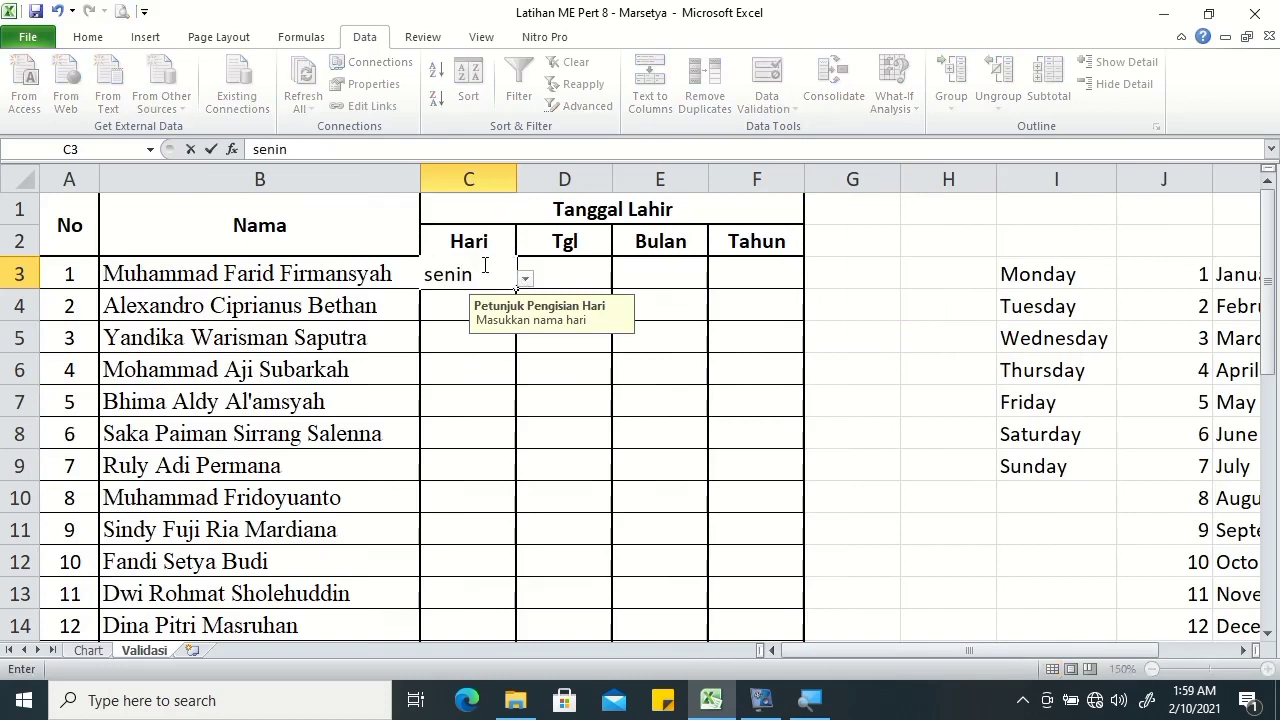
pyautogui.press('Return')
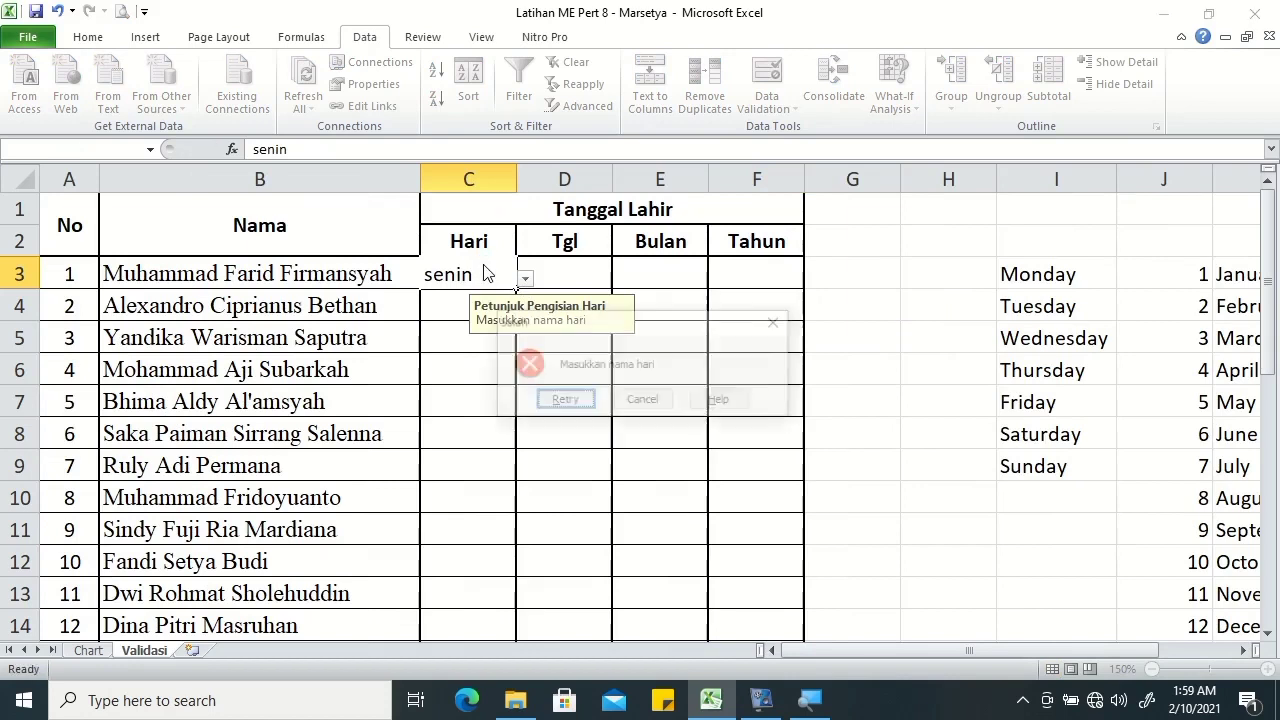
pyautogui.click(586, 401)
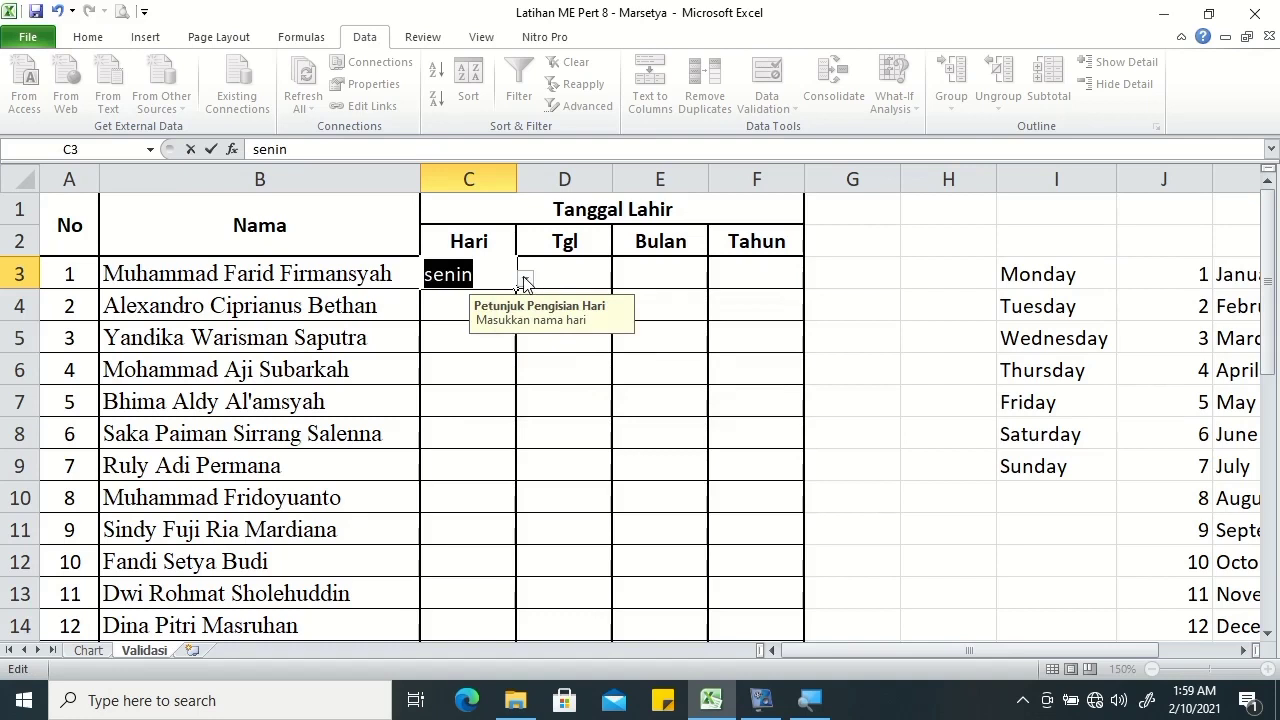
pyautogui.press('Return')
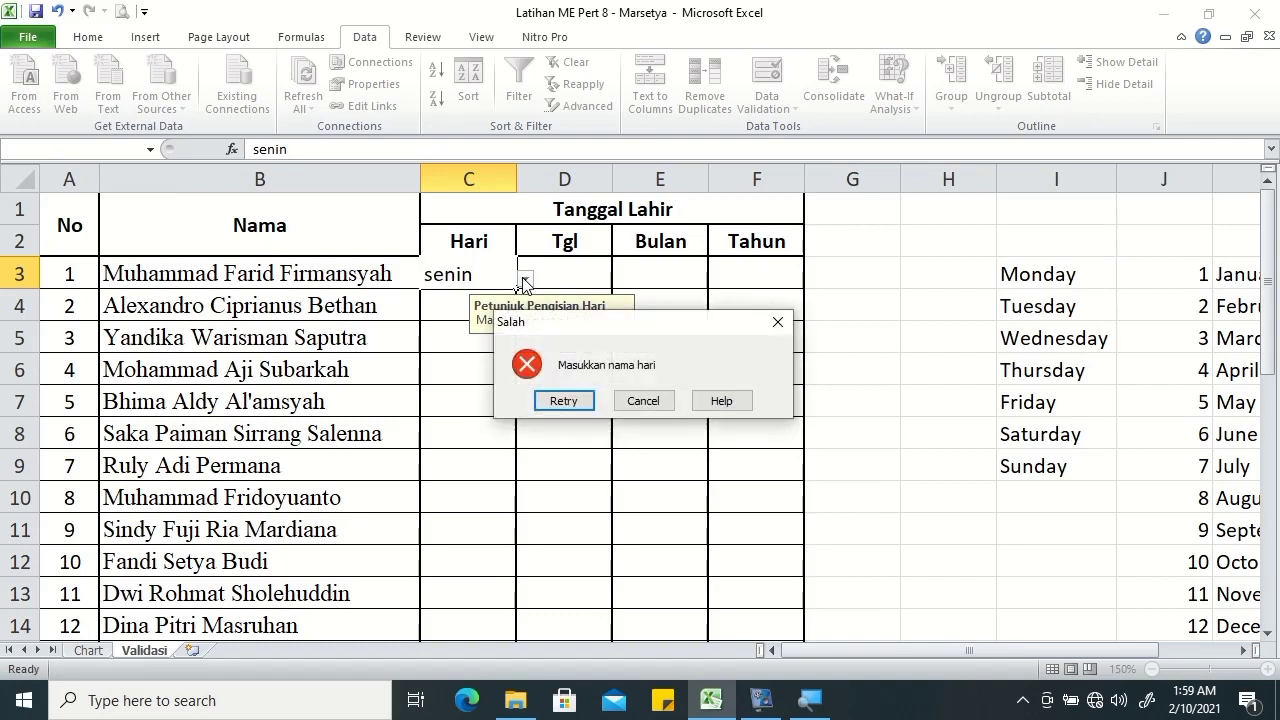
pyautogui.click(633, 396)
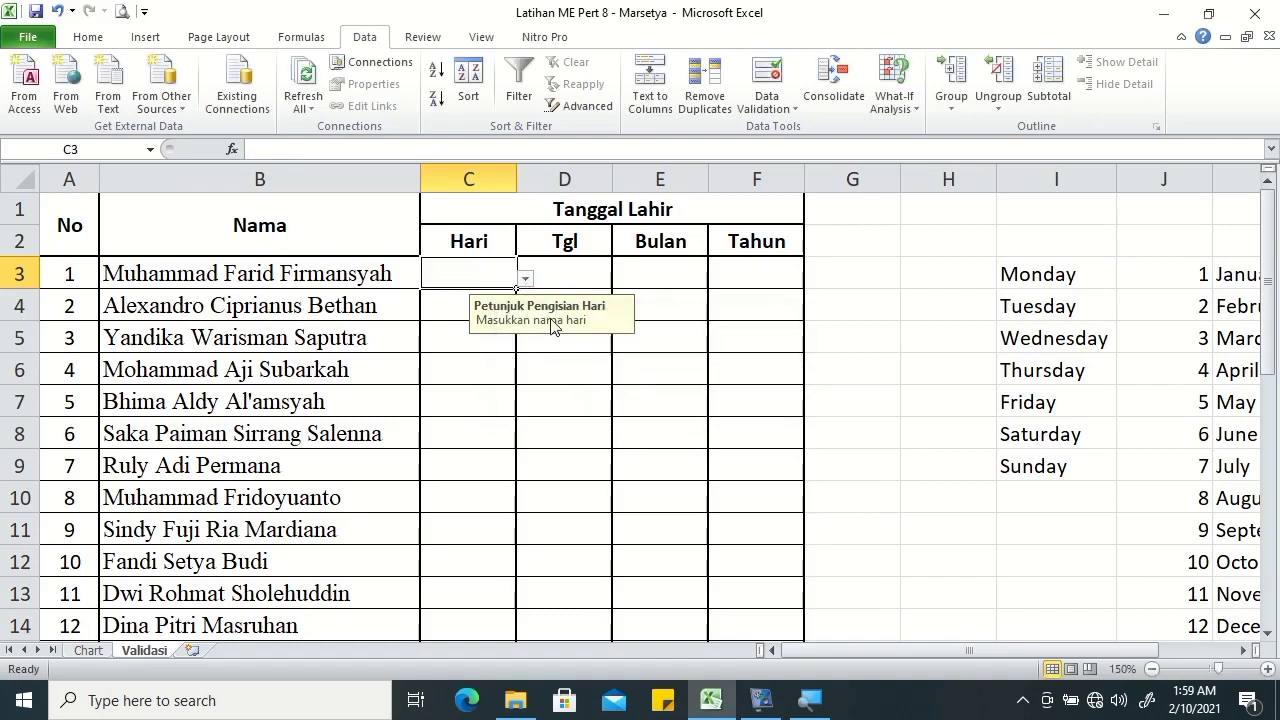
pyautogui.click(525, 279)
# Set C3 to Monday, and after 32 is rejected, set D3 to 4.
pyautogui.click(492, 301)
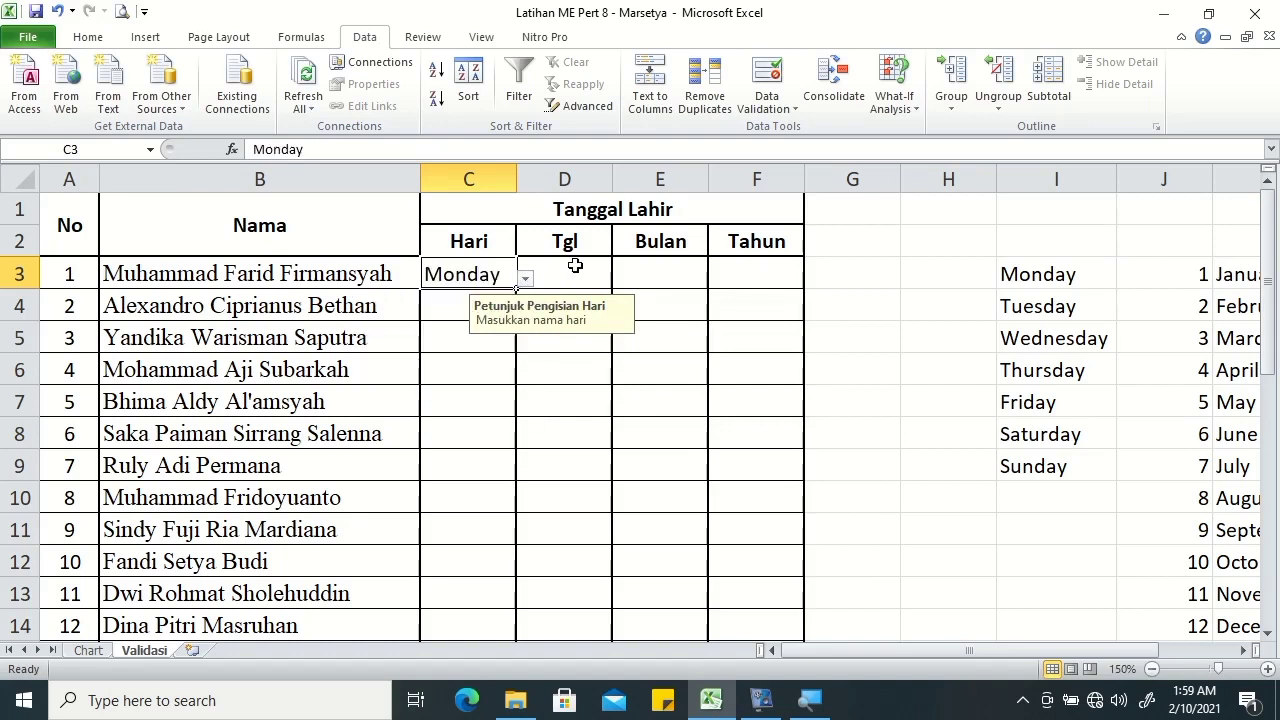
pyautogui.click(577, 265)
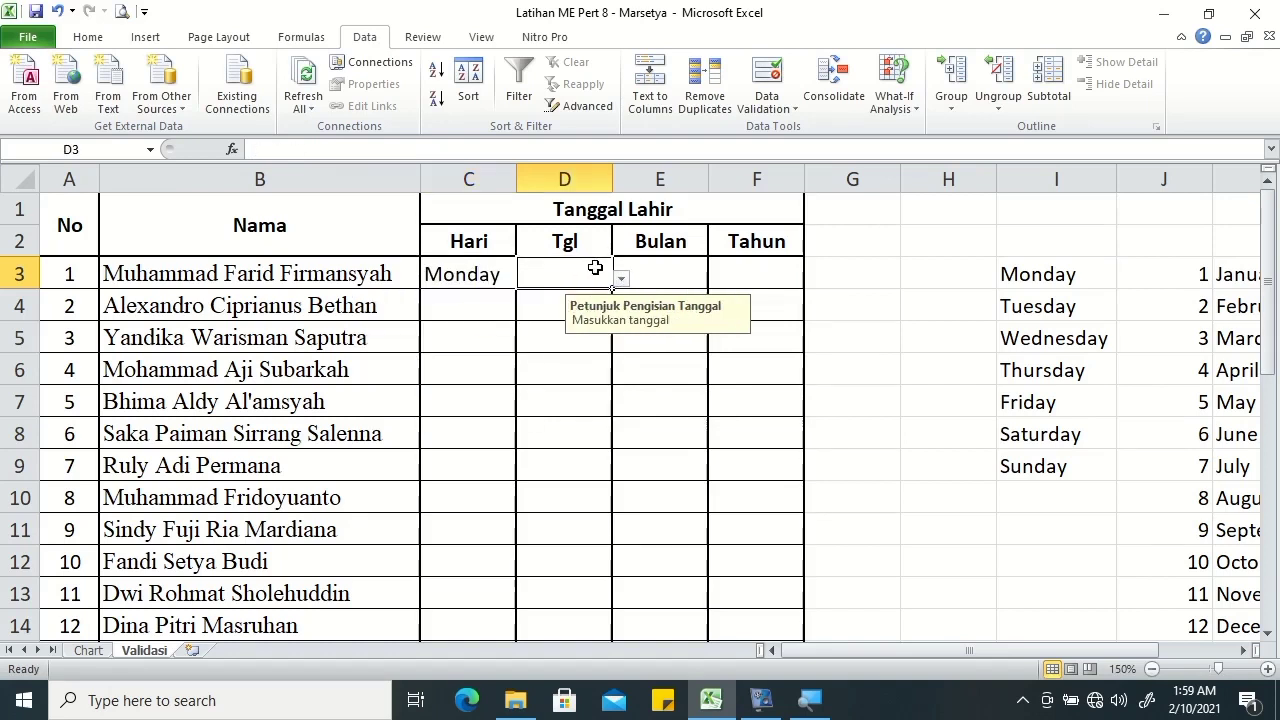
pyautogui.write('32')
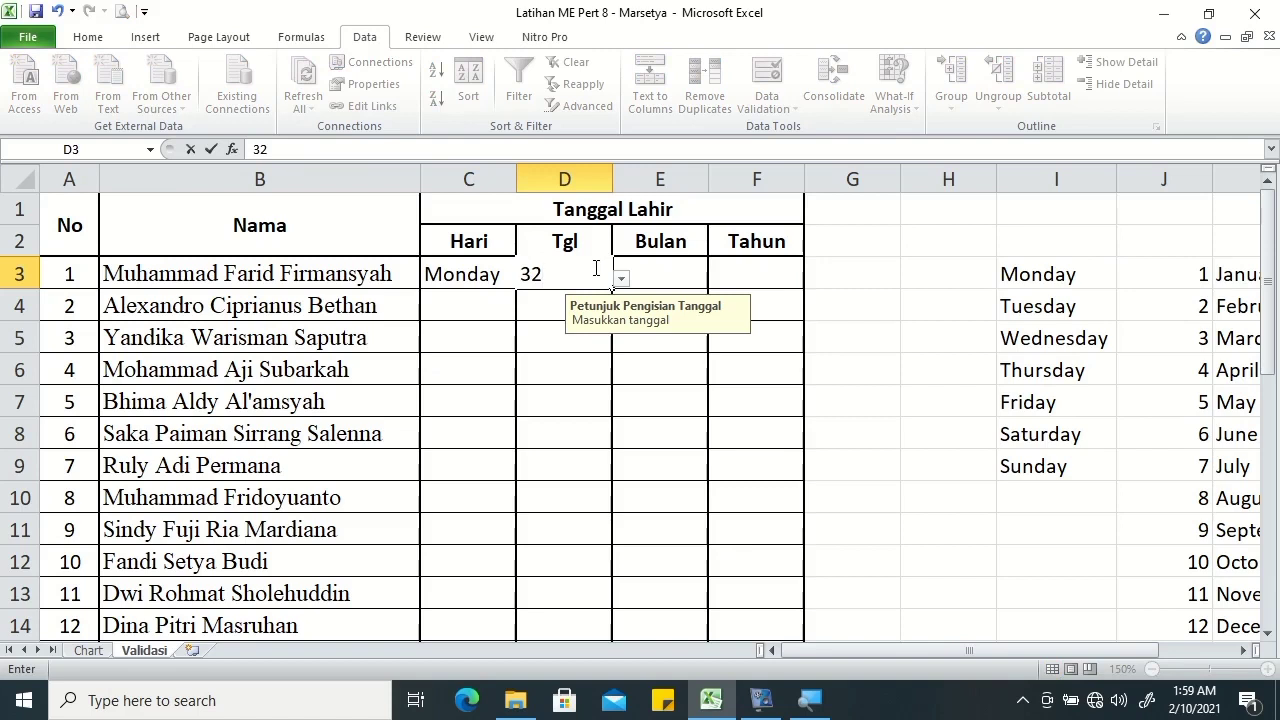
pyautogui.press('Return')
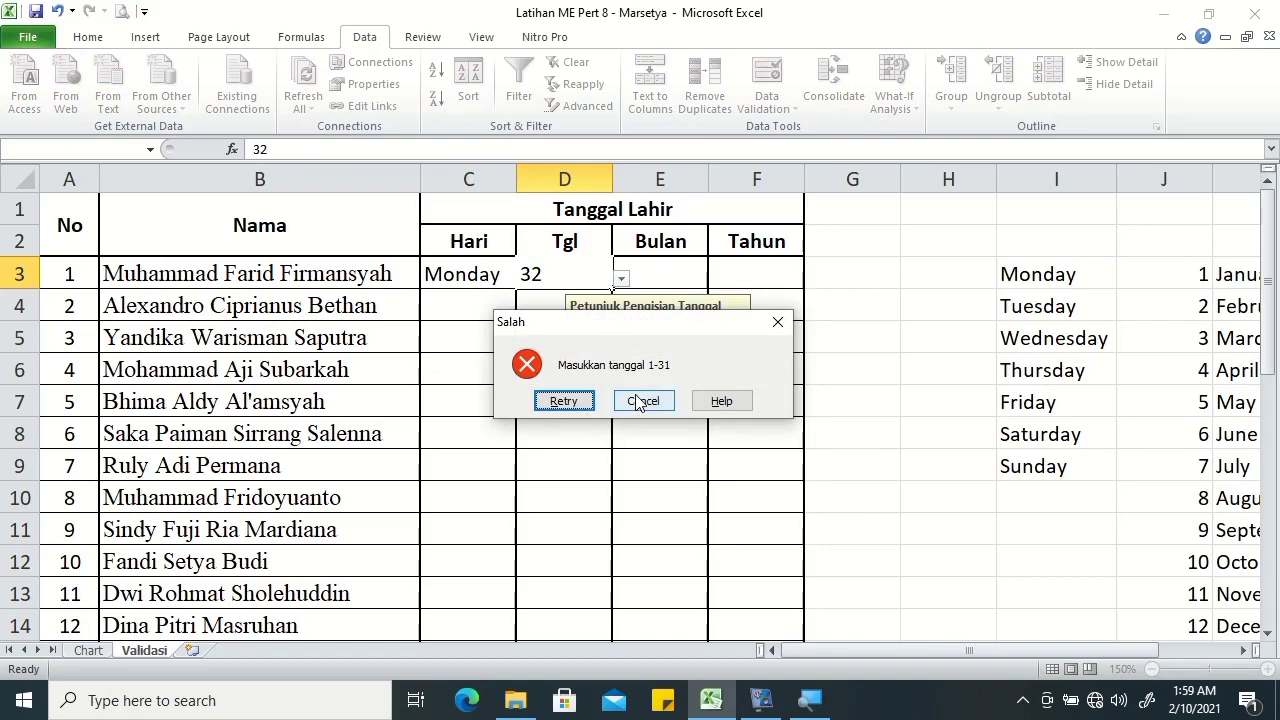
pyautogui.click(639, 402)
pyautogui.click(621, 279)
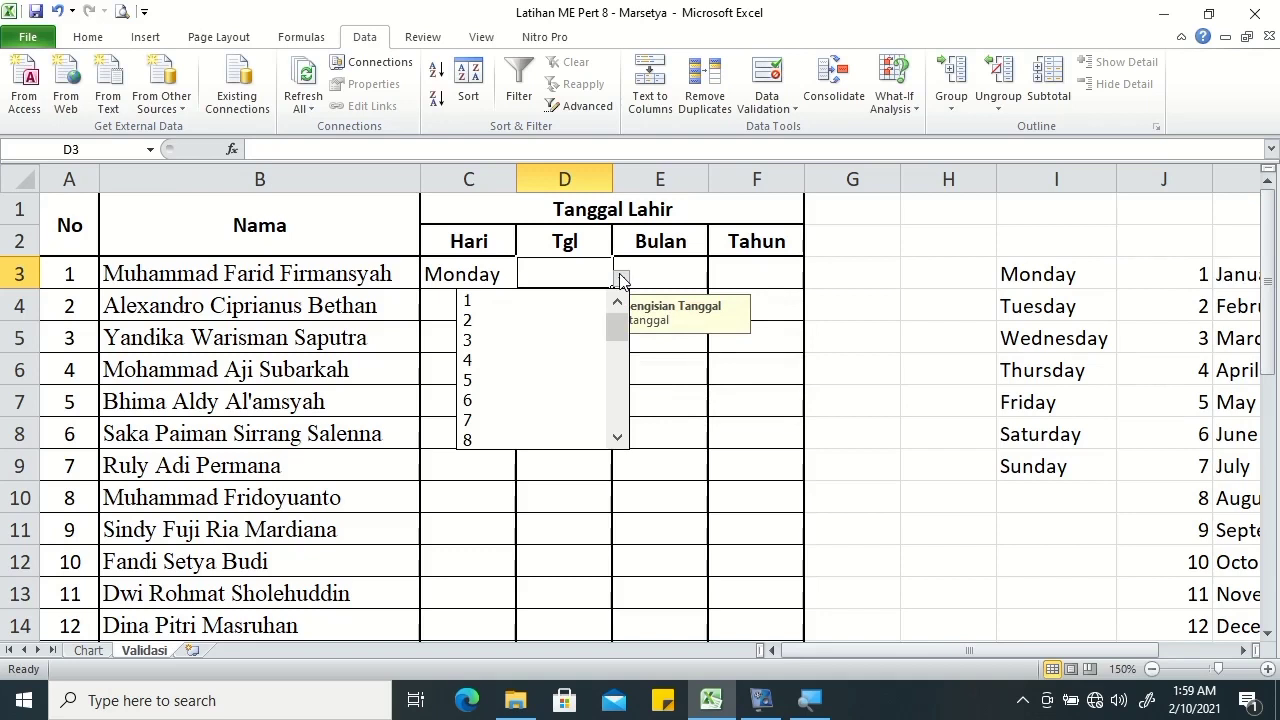
pyautogui.click(588, 362)
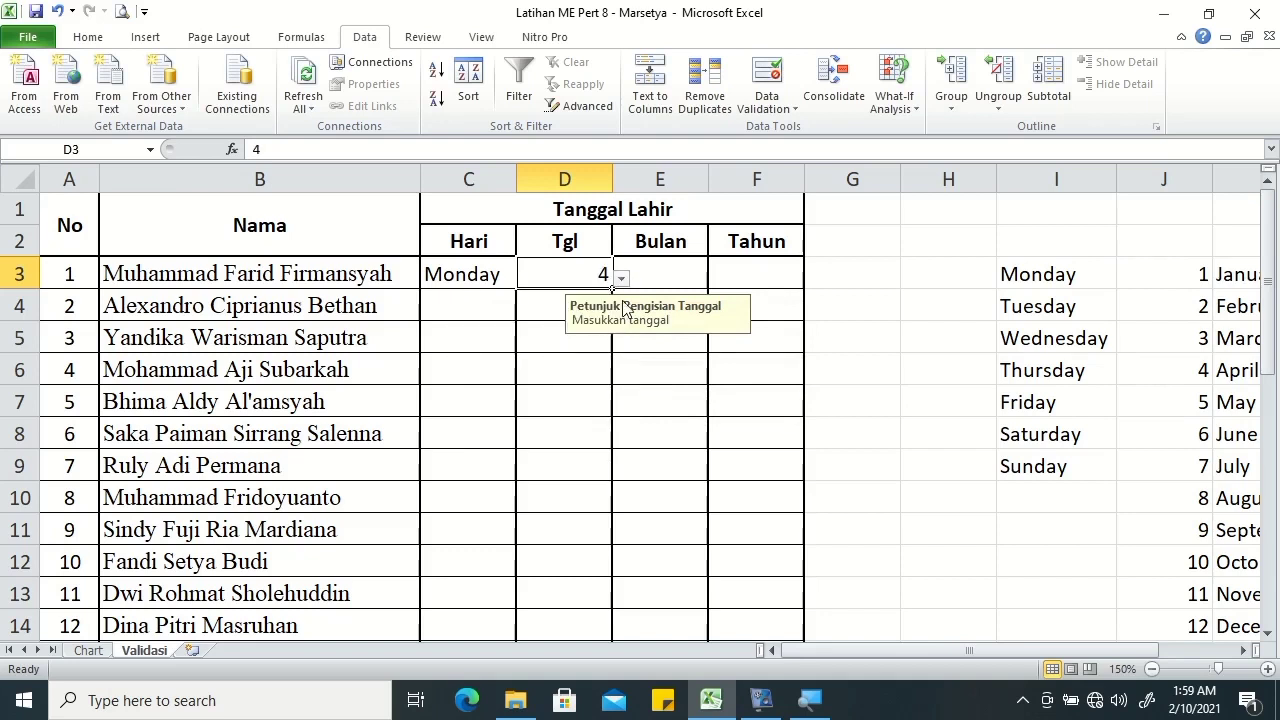
# After 'Januarii' is rejected, set E3 to June and F3 to 1990.
pyautogui.click(663, 270)
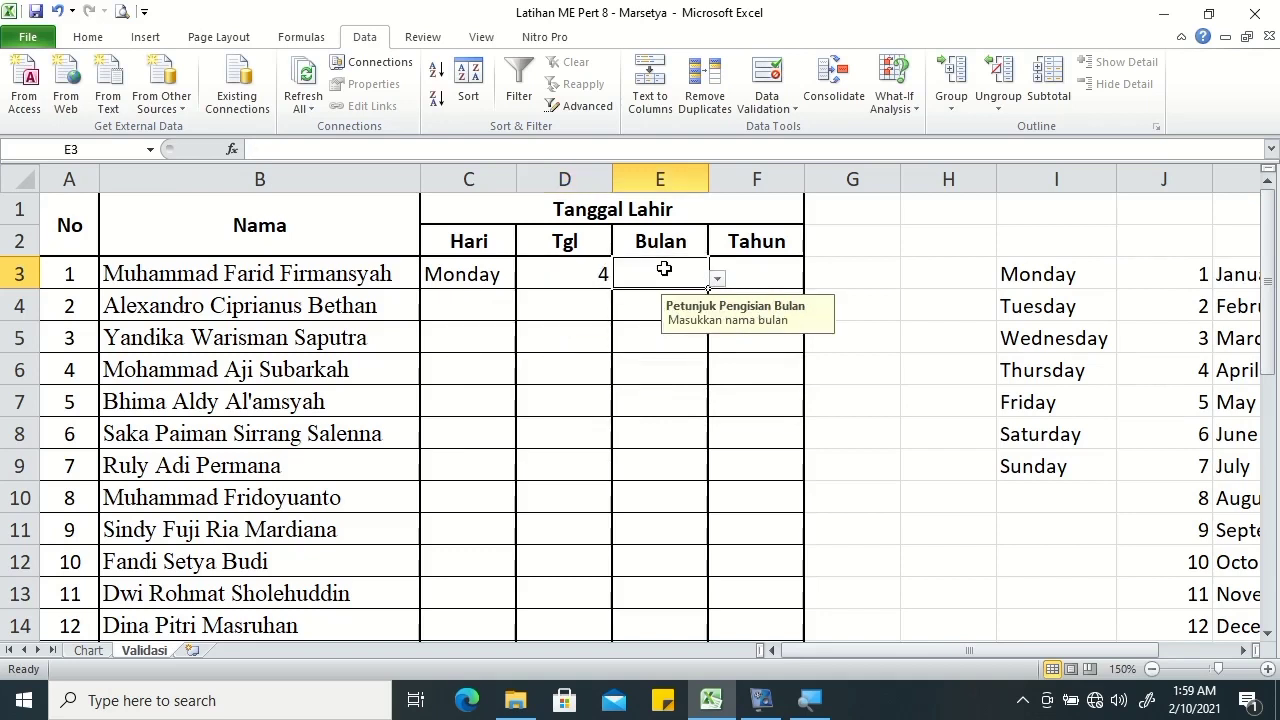
pyautogui.write('Janu')
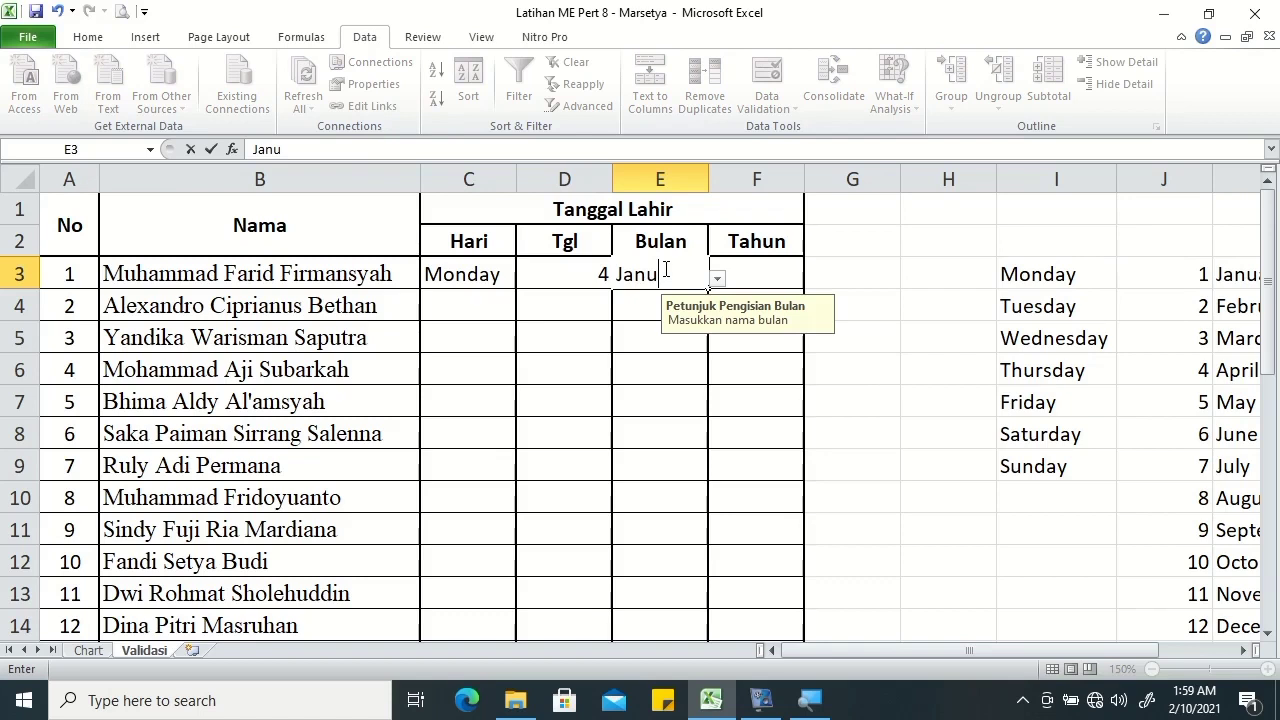
pyautogui.write('arii')
pyautogui.press('Return')
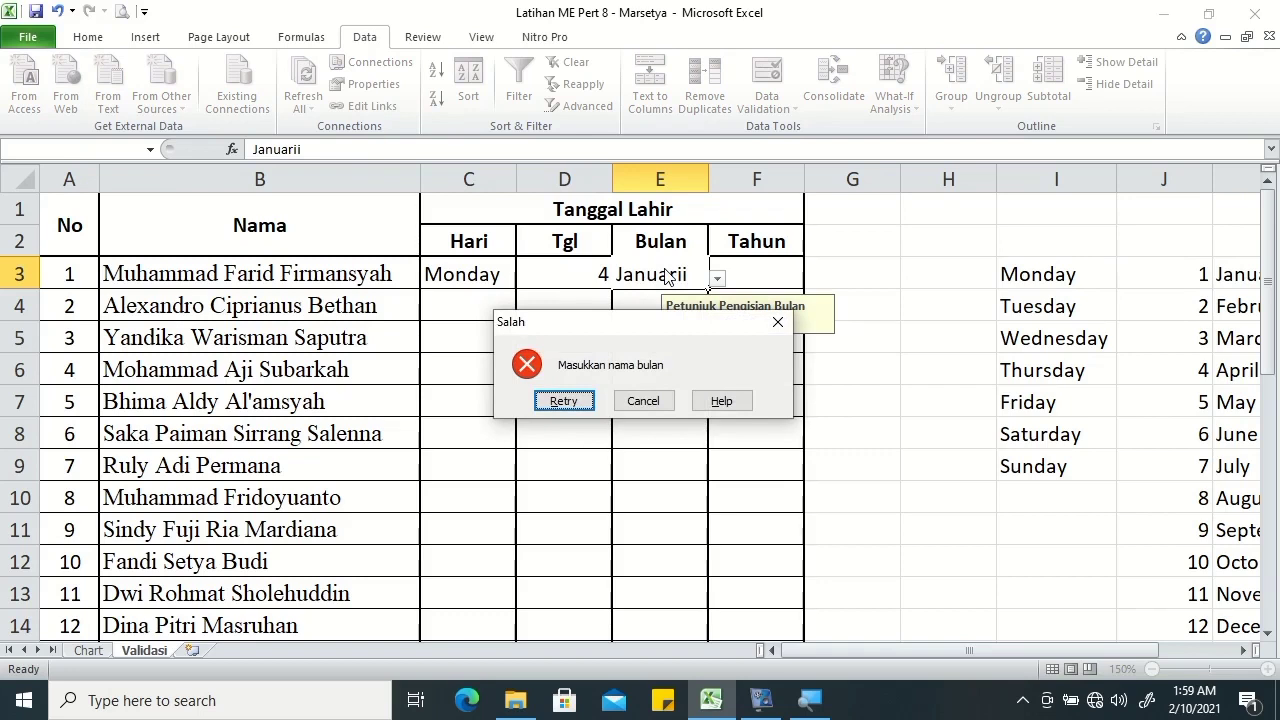
pyautogui.click(640, 400)
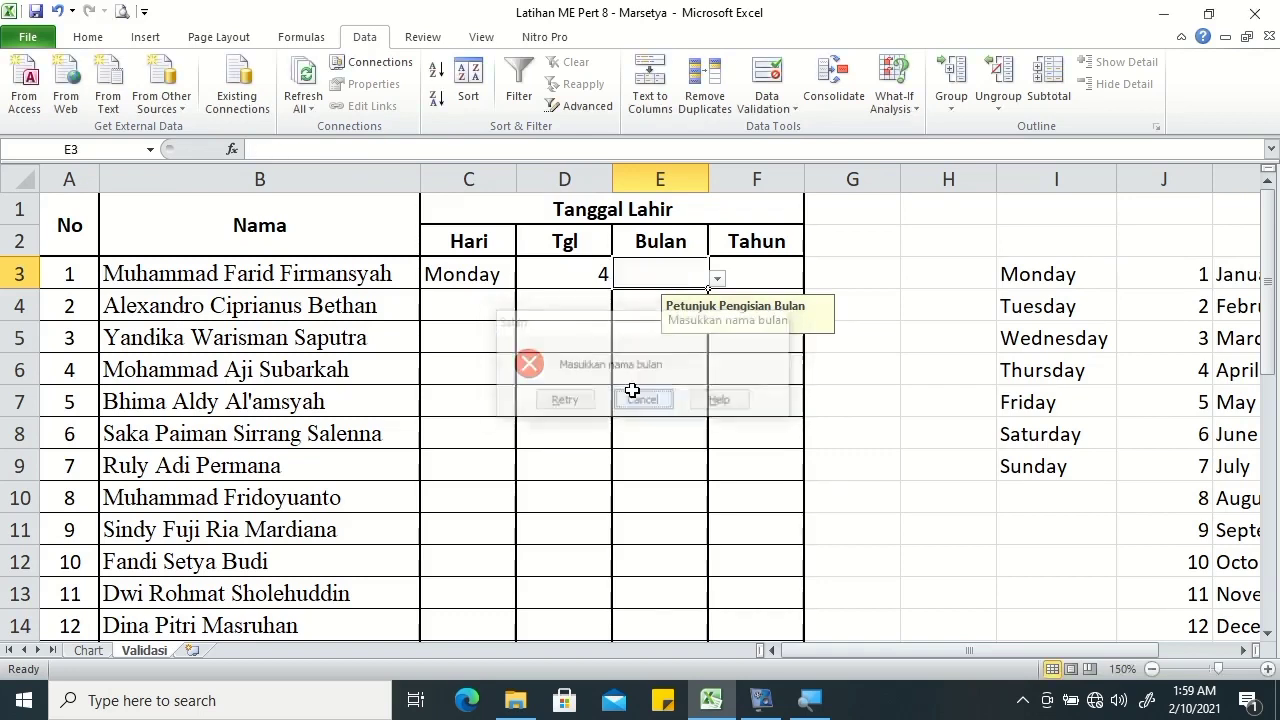
pyautogui.click(717, 280)
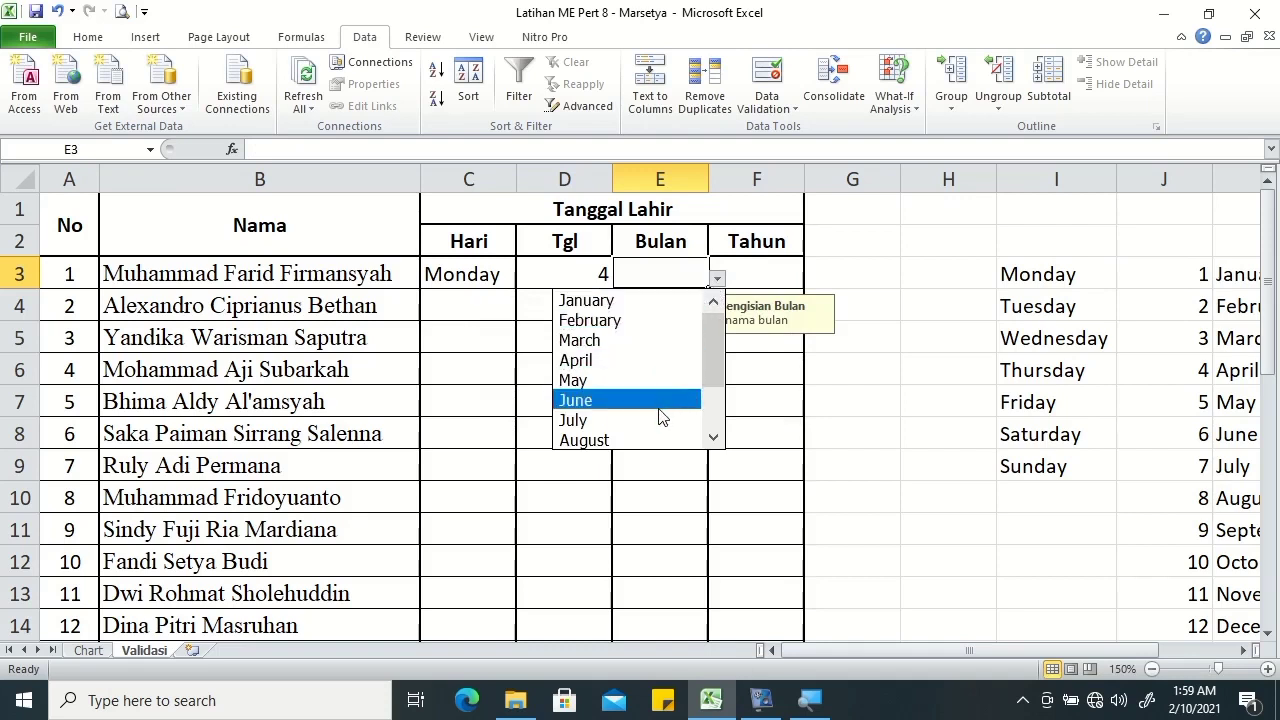
pyautogui.click(660, 400)
pyautogui.click(778, 268)
pyautogui.click(811, 280)
pyautogui.click(674, 297)
# Set row 4's day to Wednesday and date to 16 from the dropdowns.
pyautogui.click(500, 313)
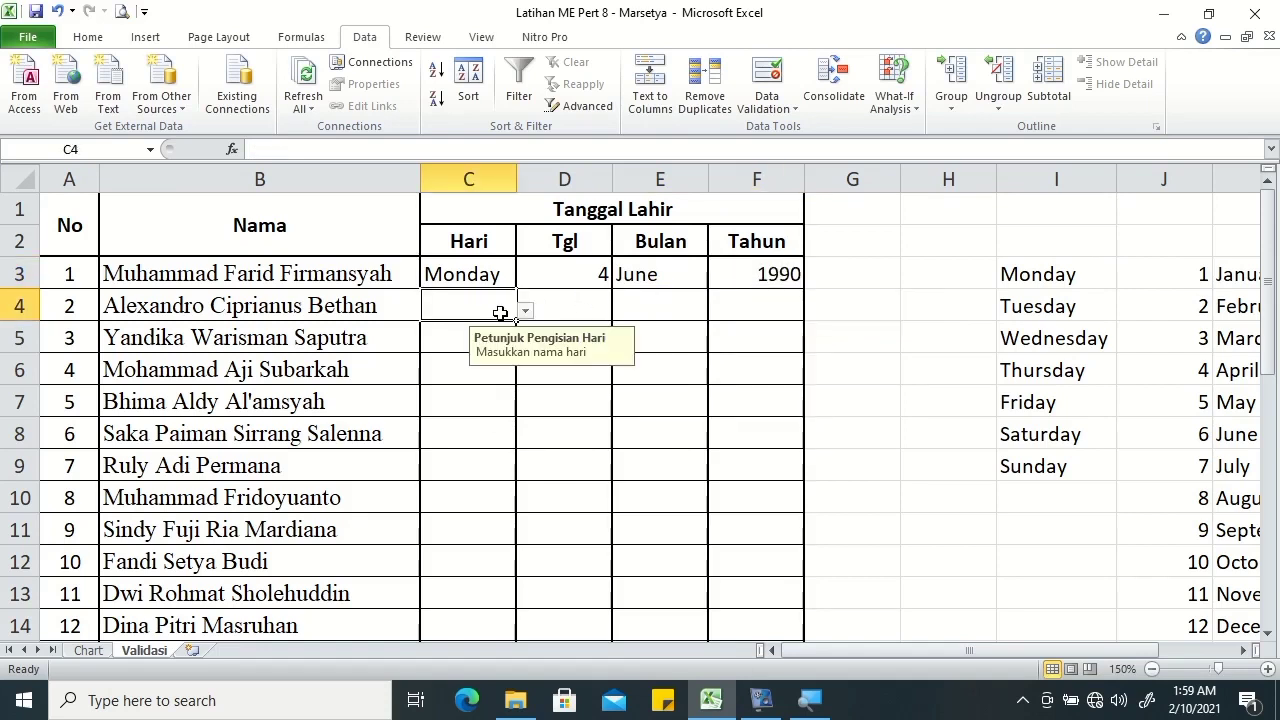
pyautogui.moveTo(1275, 288); pyautogui.dragTo(1277, 290)
pyautogui.click(524, 313)
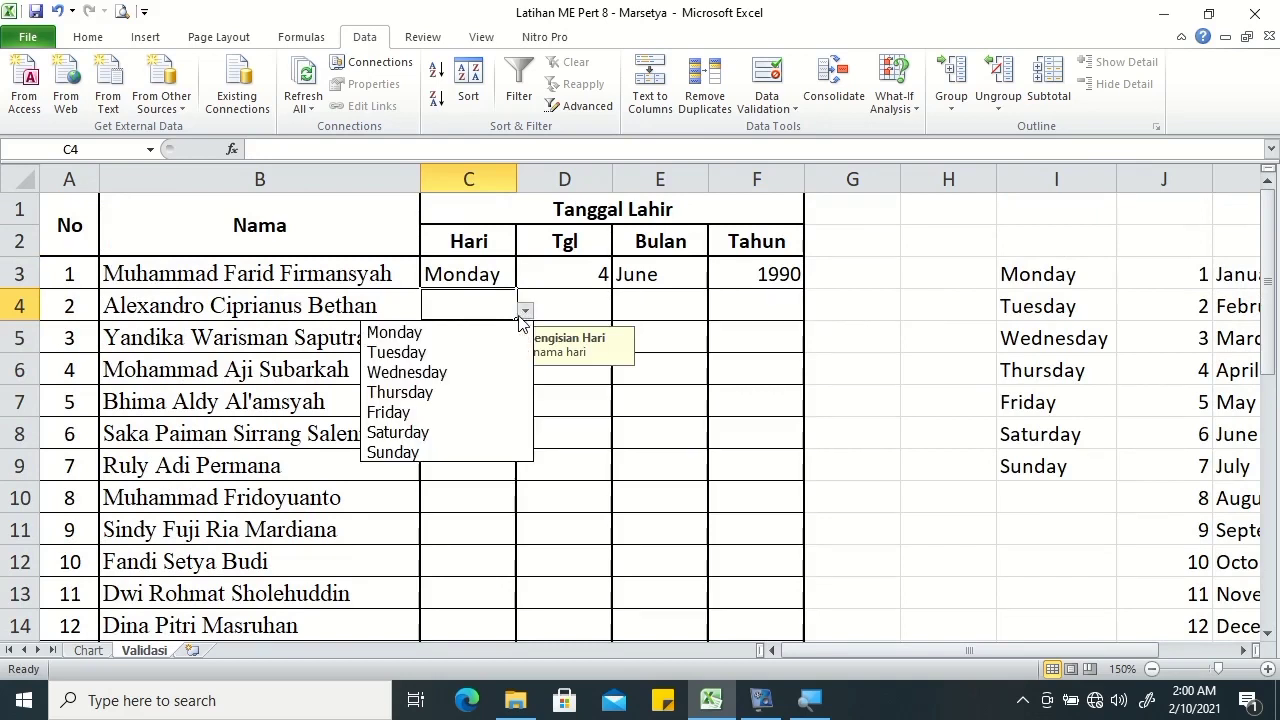
pyautogui.click(476, 373)
pyautogui.click(585, 305)
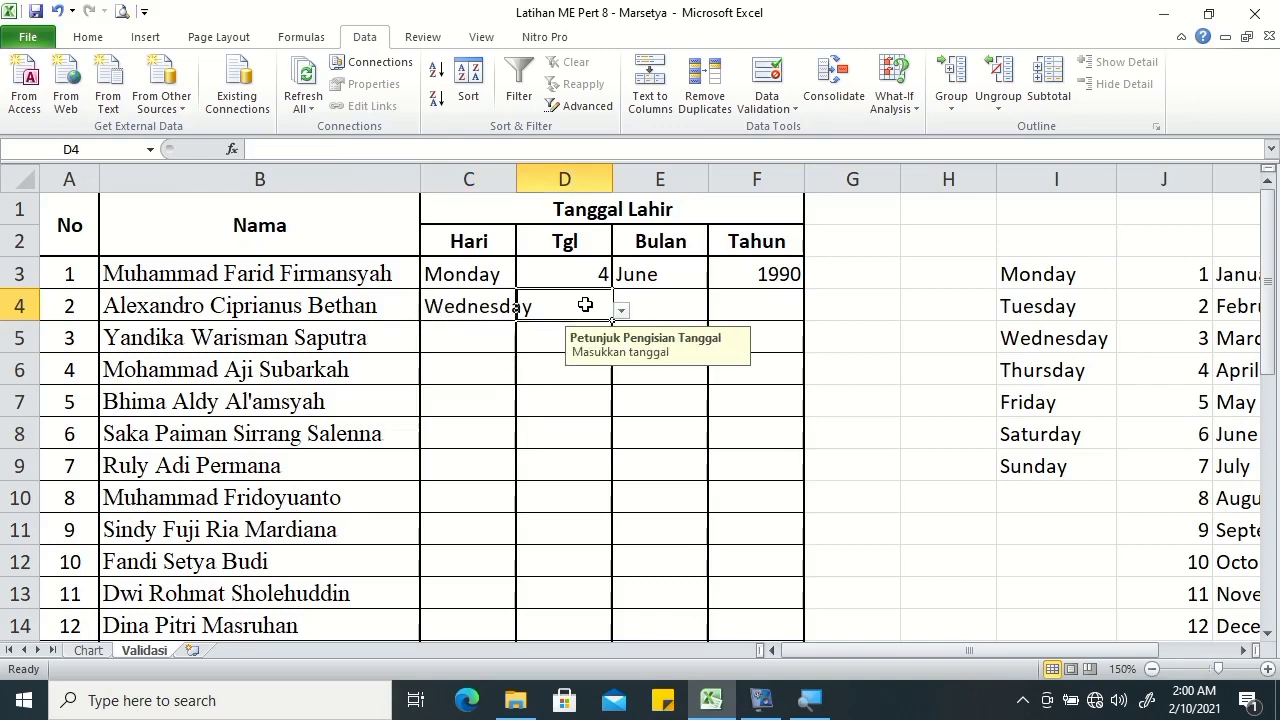
pyautogui.click(620, 312)
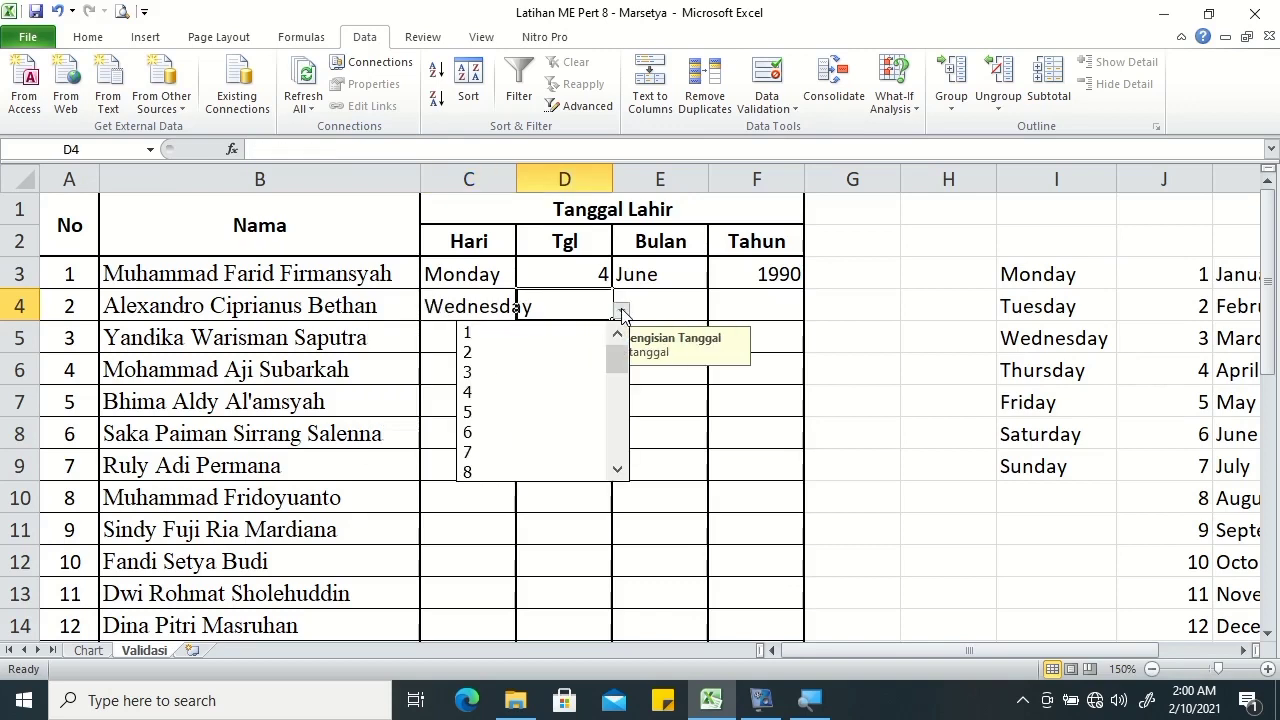
pyautogui.moveTo(620, 348); pyautogui.dragTo(620, 398)
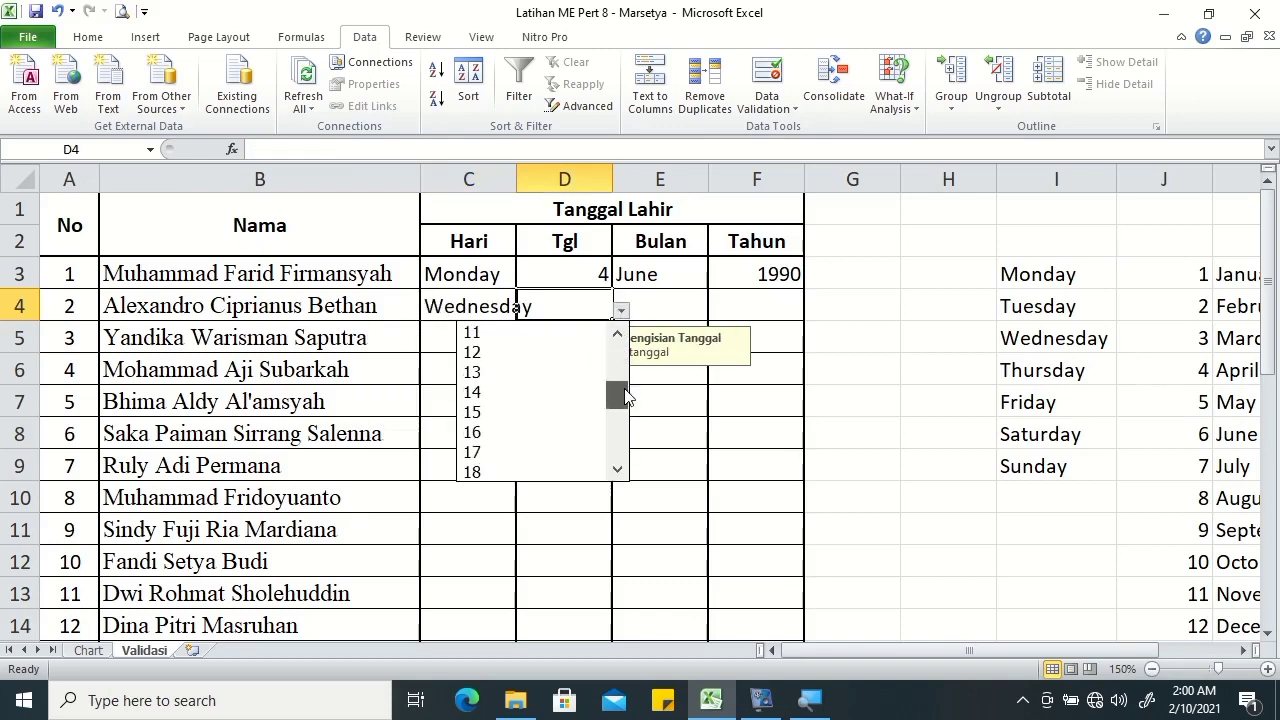
pyautogui.click(585, 432)
# Set row 4's month to March and year to 1994.
pyautogui.click(692, 300)
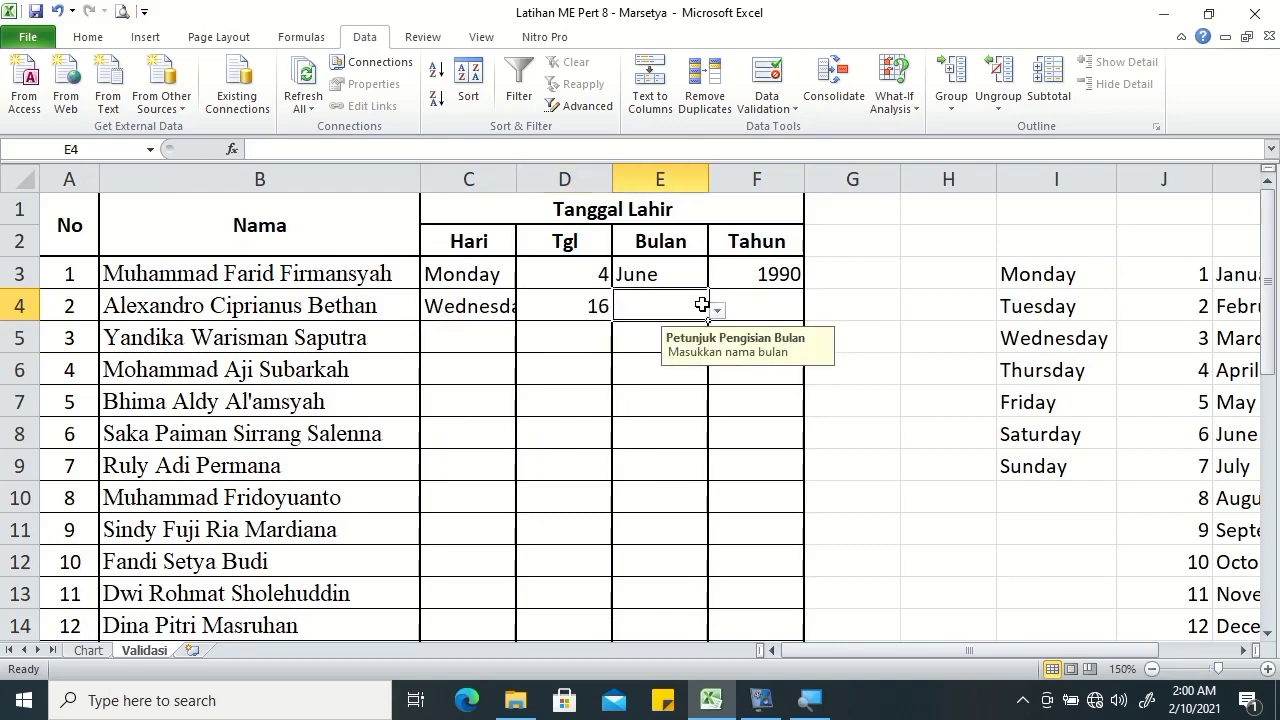
pyautogui.click(717, 311)
pyautogui.click(690, 392)
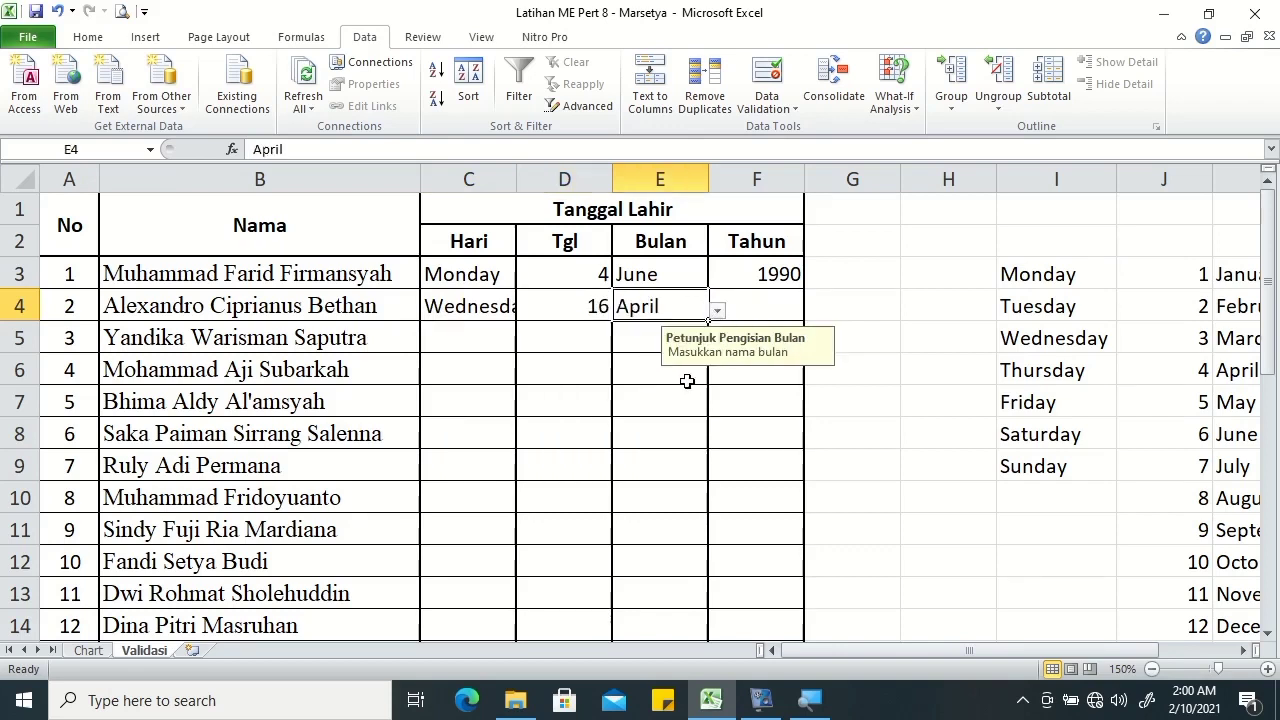
pyautogui.click(717, 311)
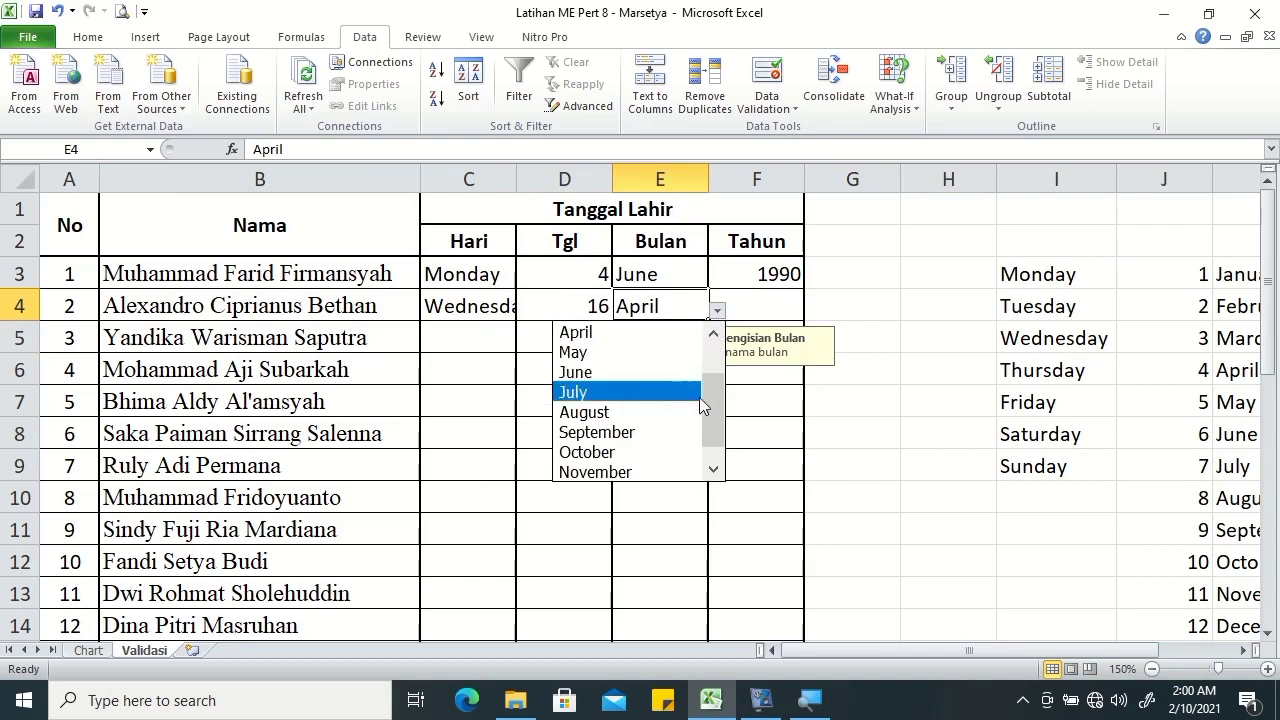
pyautogui.moveTo(709, 403); pyautogui.dragTo(712, 371)
pyautogui.click(703, 352)
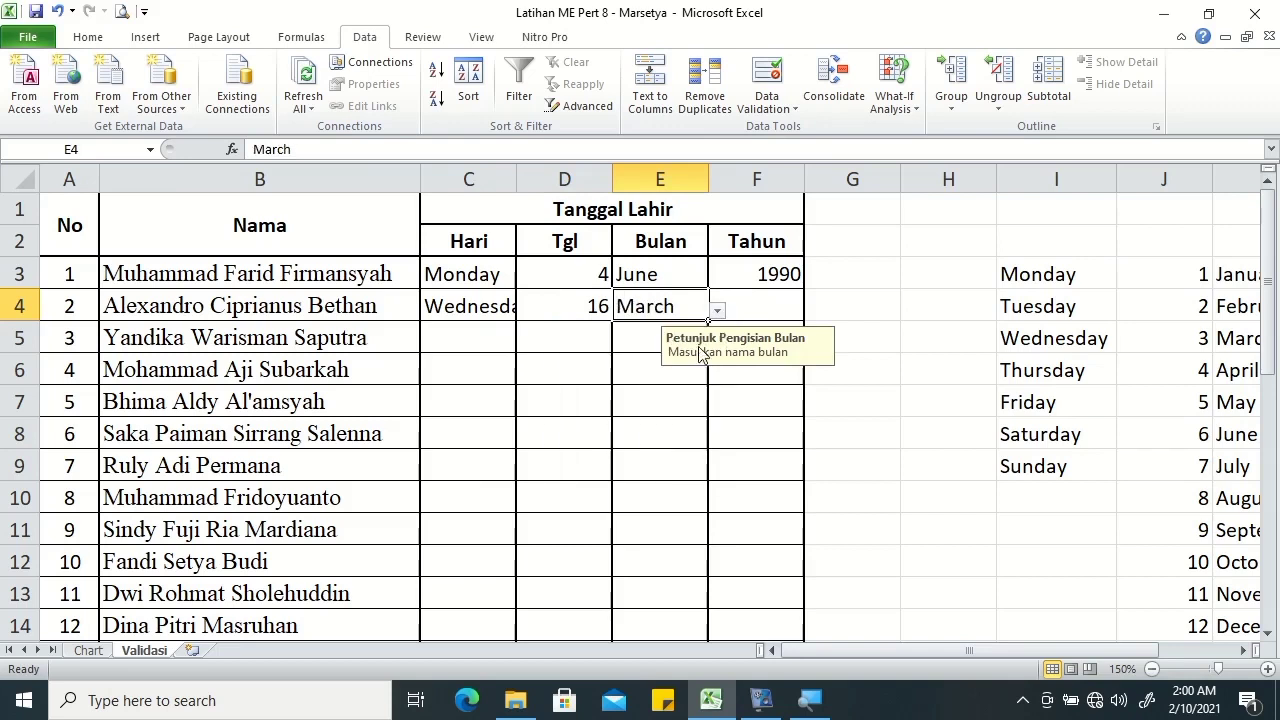
pyautogui.click(778, 296)
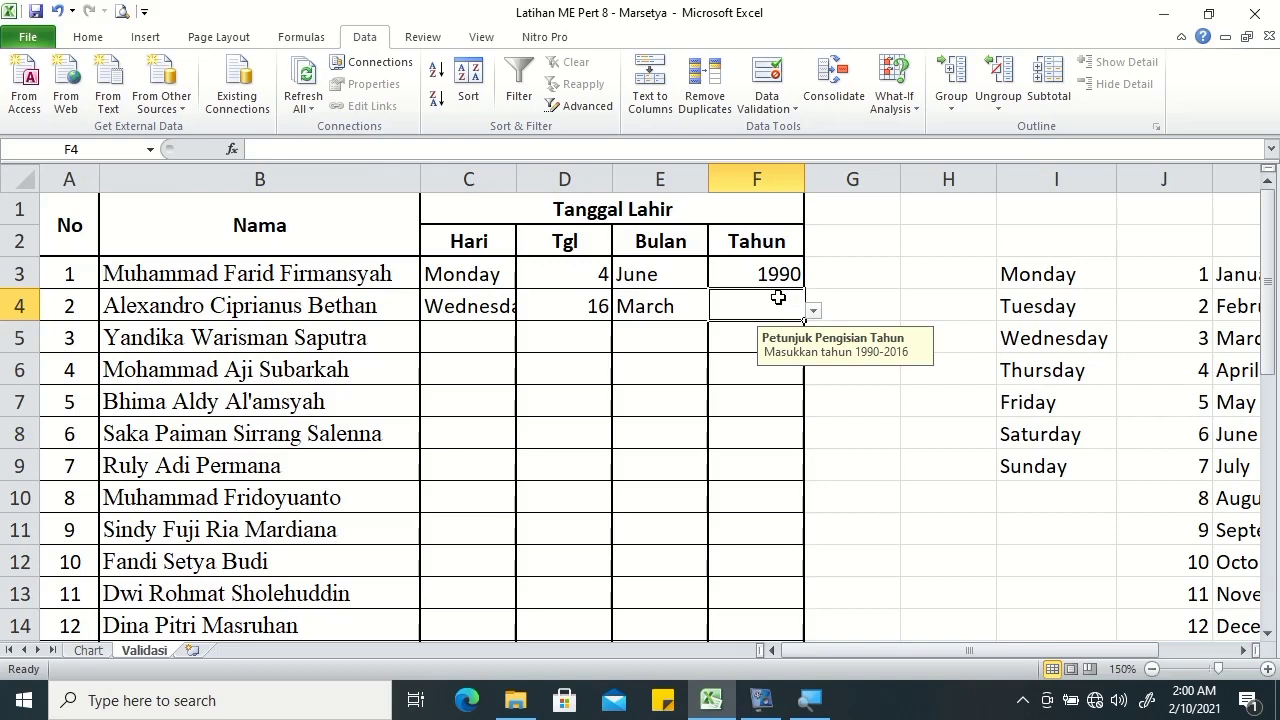
pyautogui.click(813, 311)
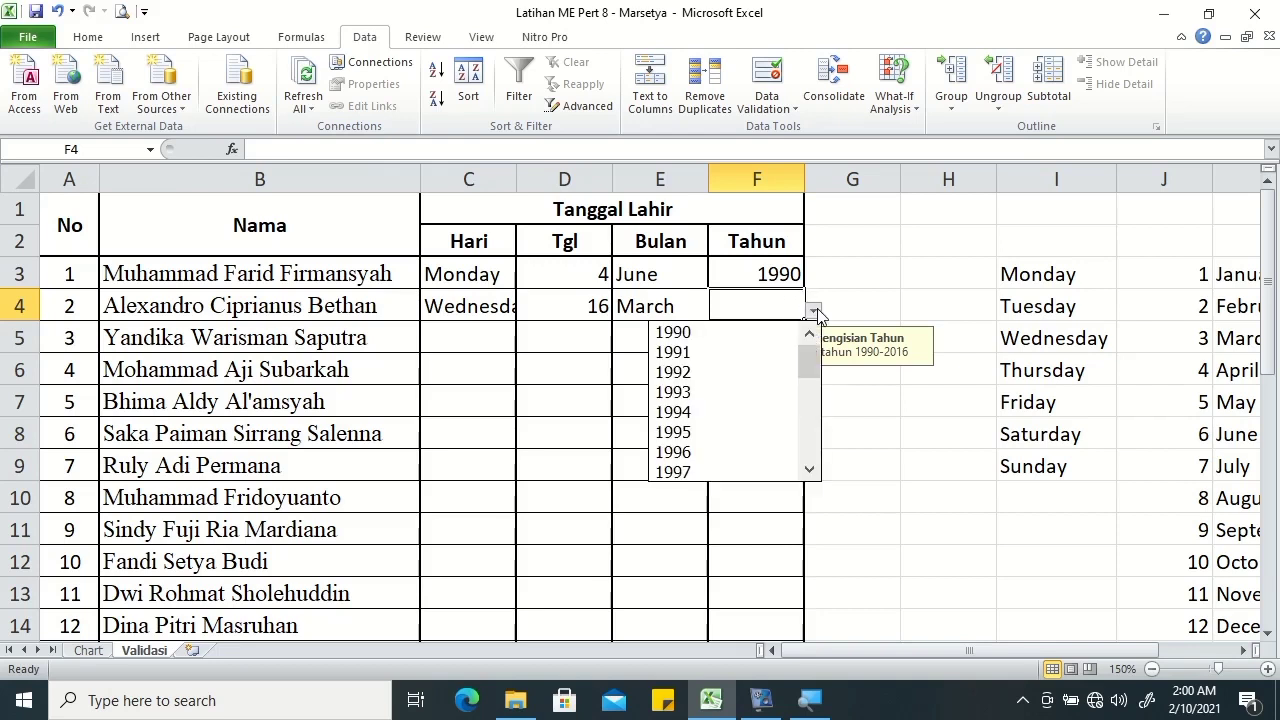
pyautogui.click(786, 410)
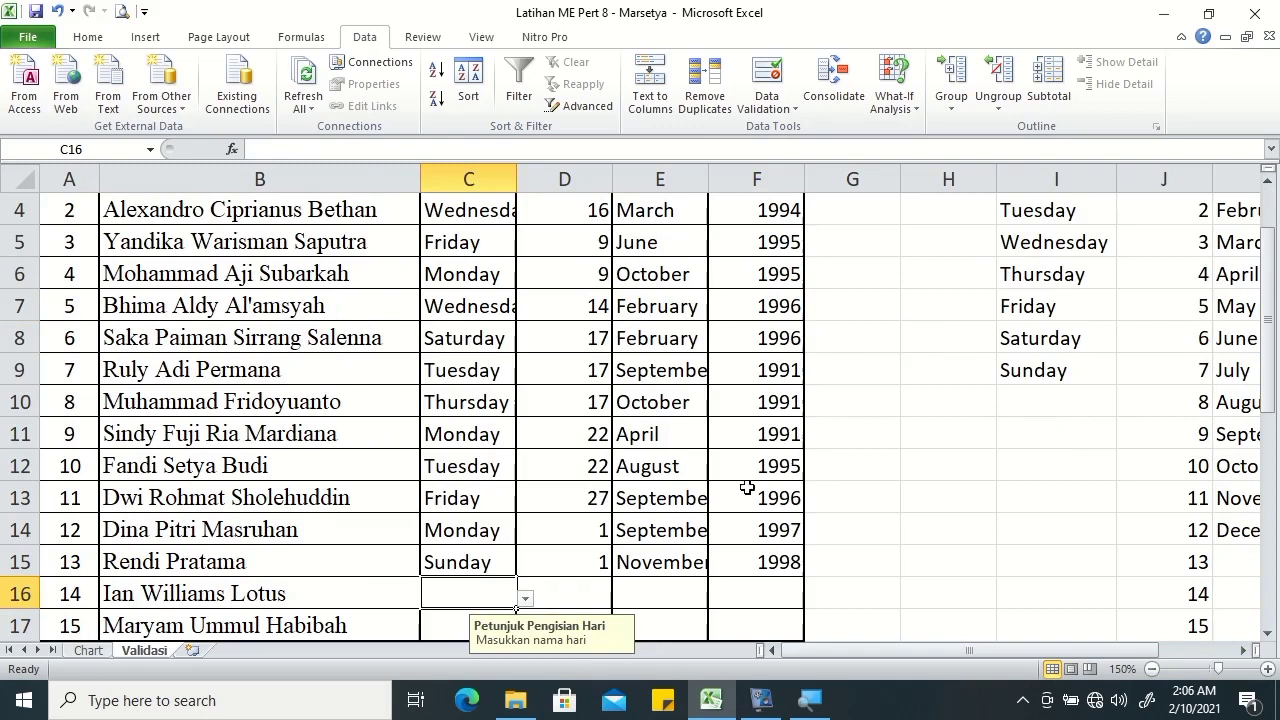
# Fill row 16 with Saturday, 3, January and 1998 from the dropdowns.
pyautogui.click(524, 600)
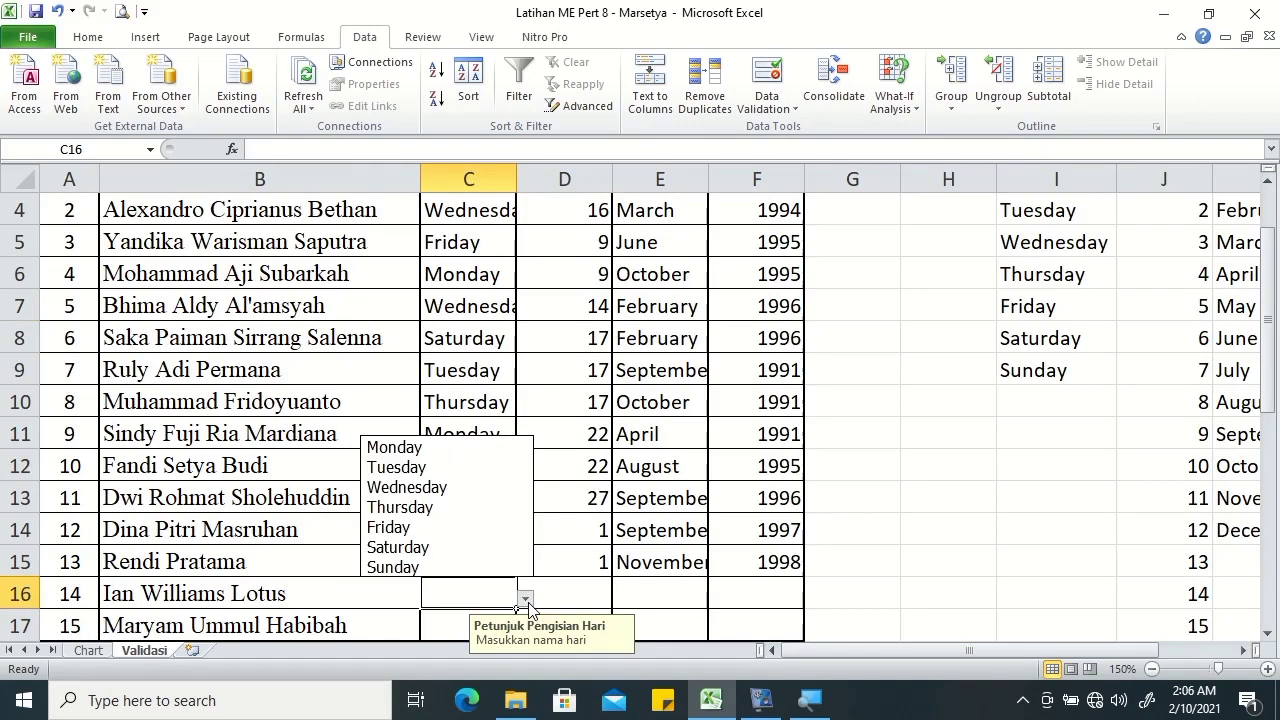
pyautogui.click(480, 547)
pyautogui.click(578, 590)
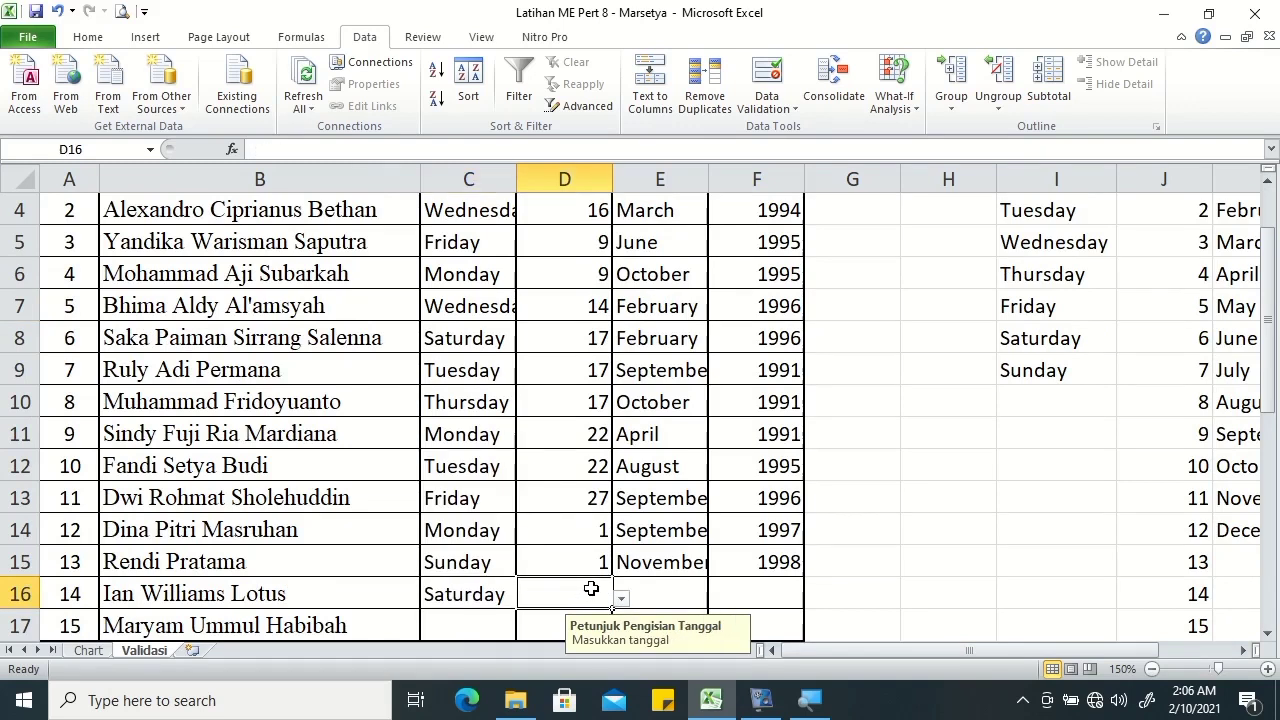
pyautogui.click(620, 598)
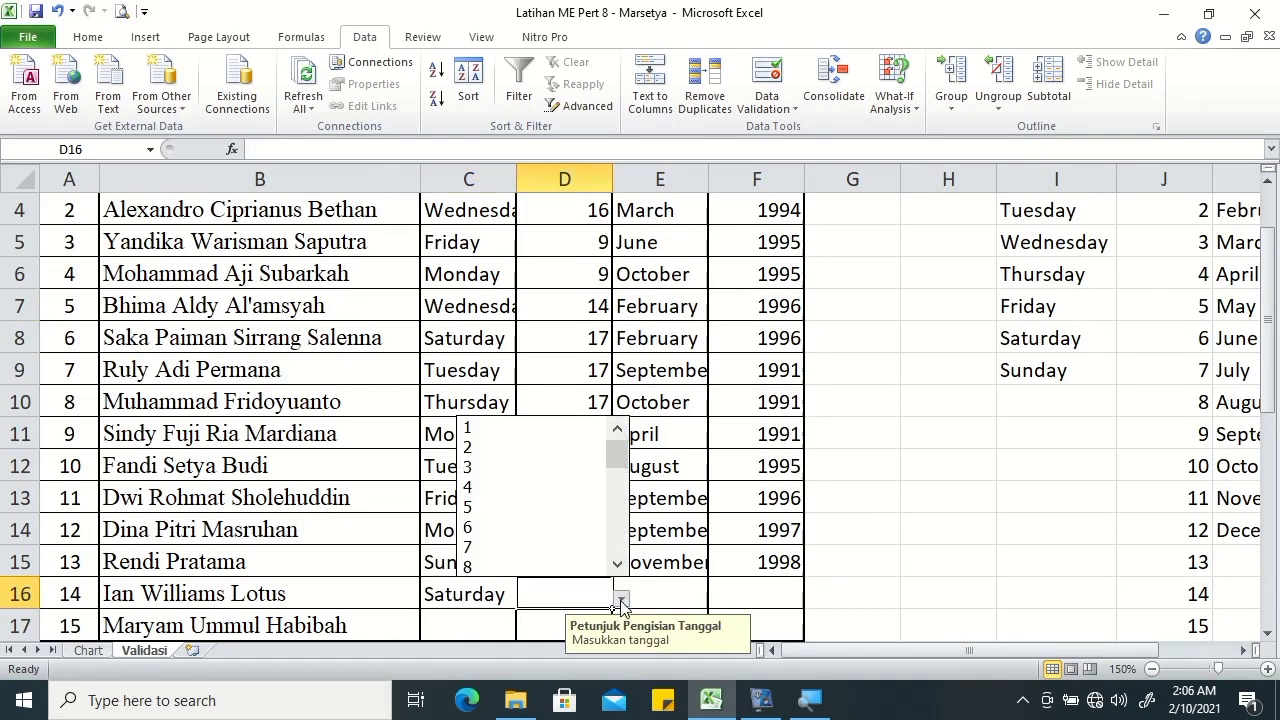
pyautogui.click(580, 468)
pyautogui.click(672, 594)
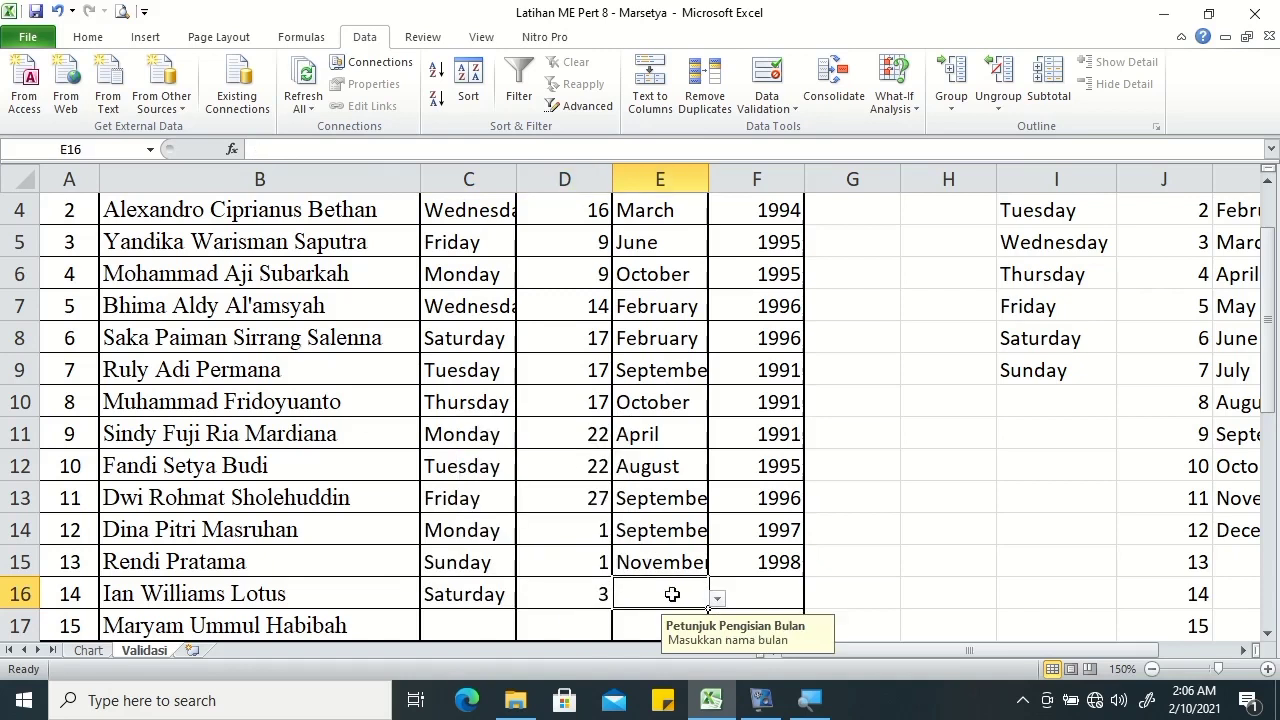
pyautogui.click(719, 601)
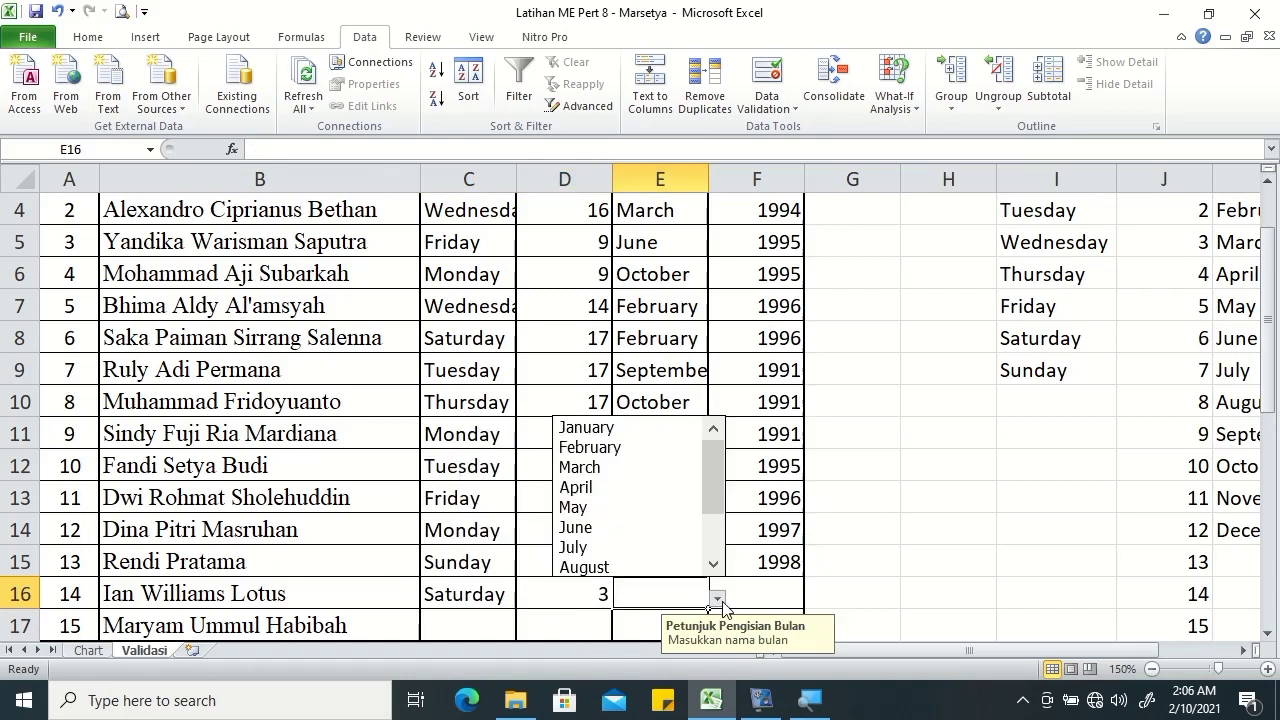
pyautogui.click(590, 427)
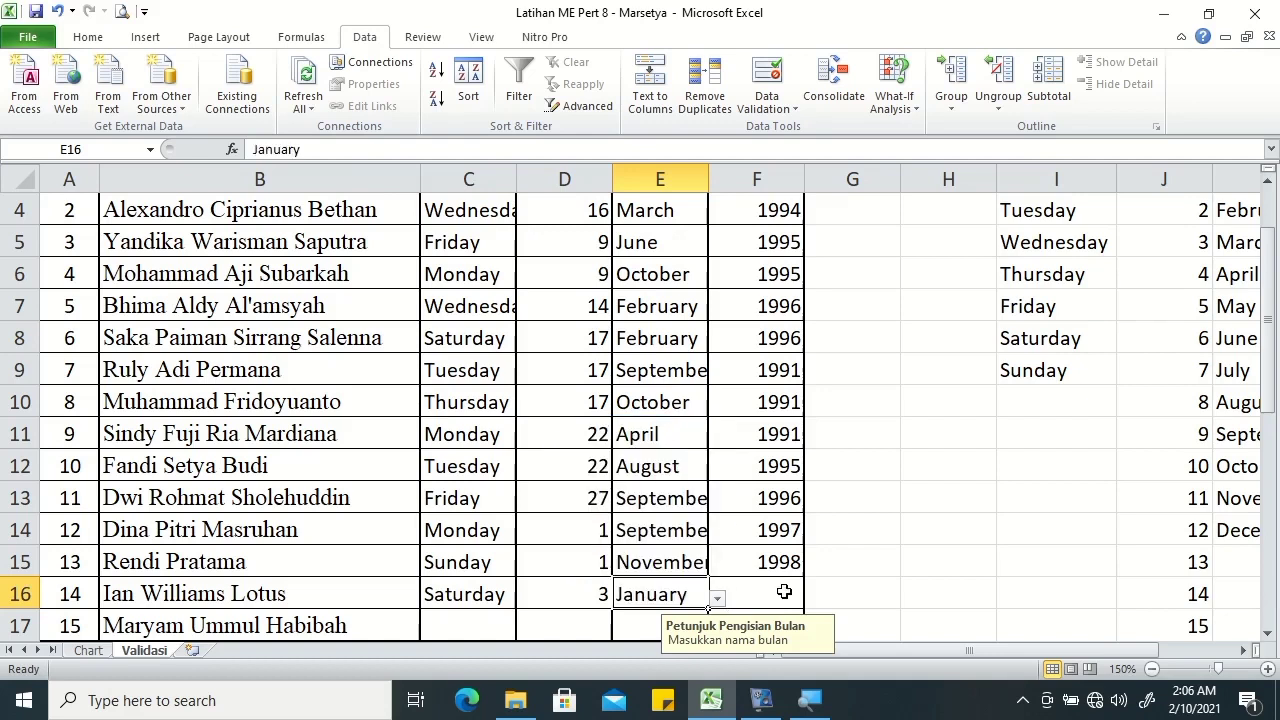
pyautogui.click(810, 600)
pyautogui.click(813, 600)
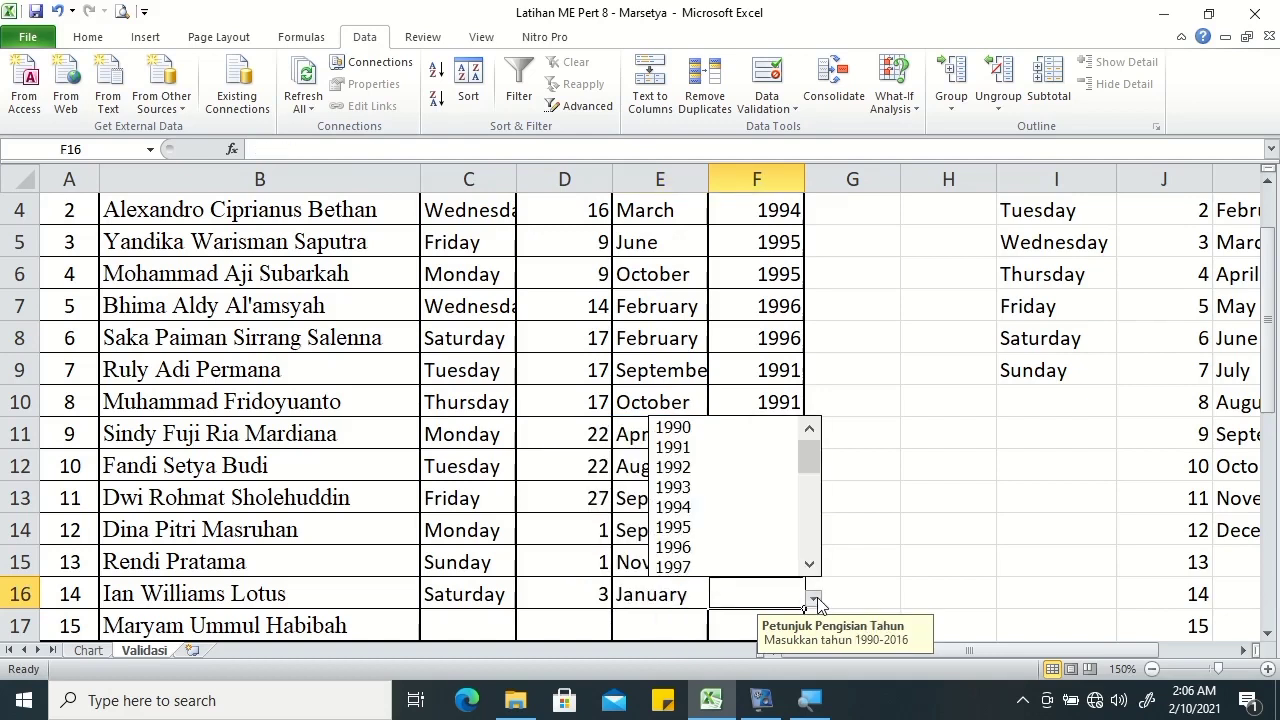
pyautogui.click(807, 566)
pyautogui.click(801, 565)
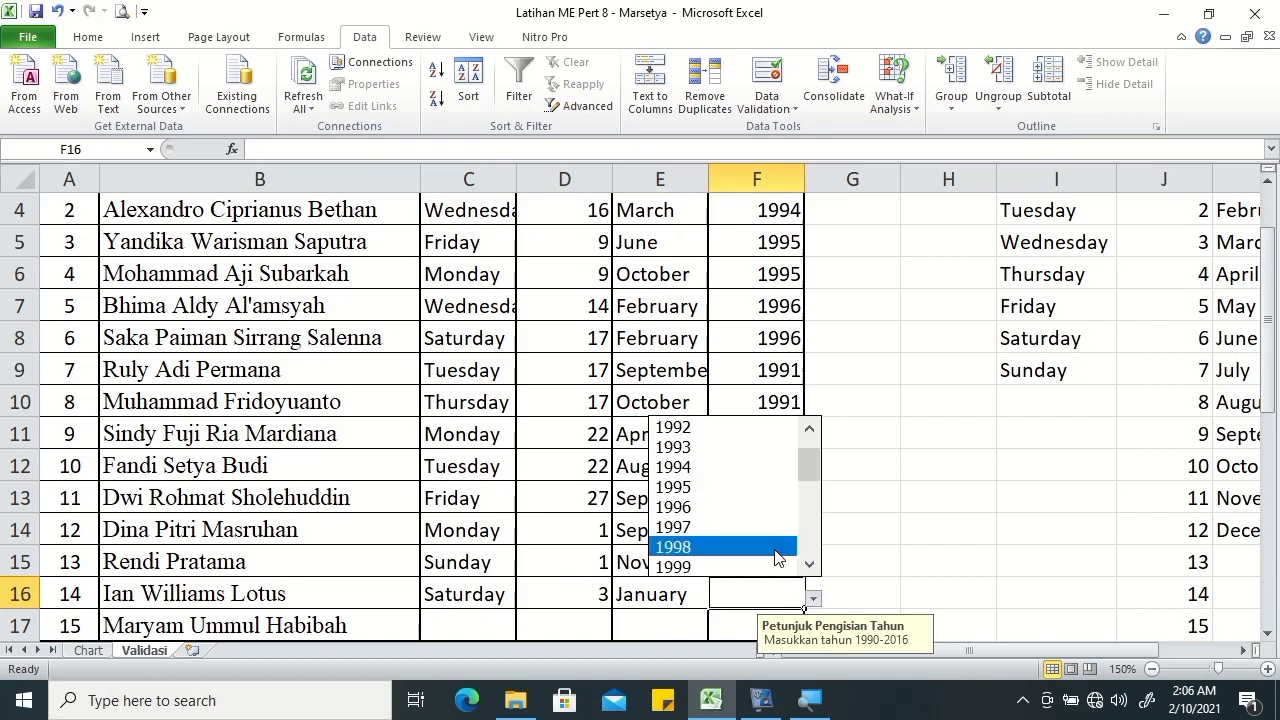
pyautogui.click(780, 547)
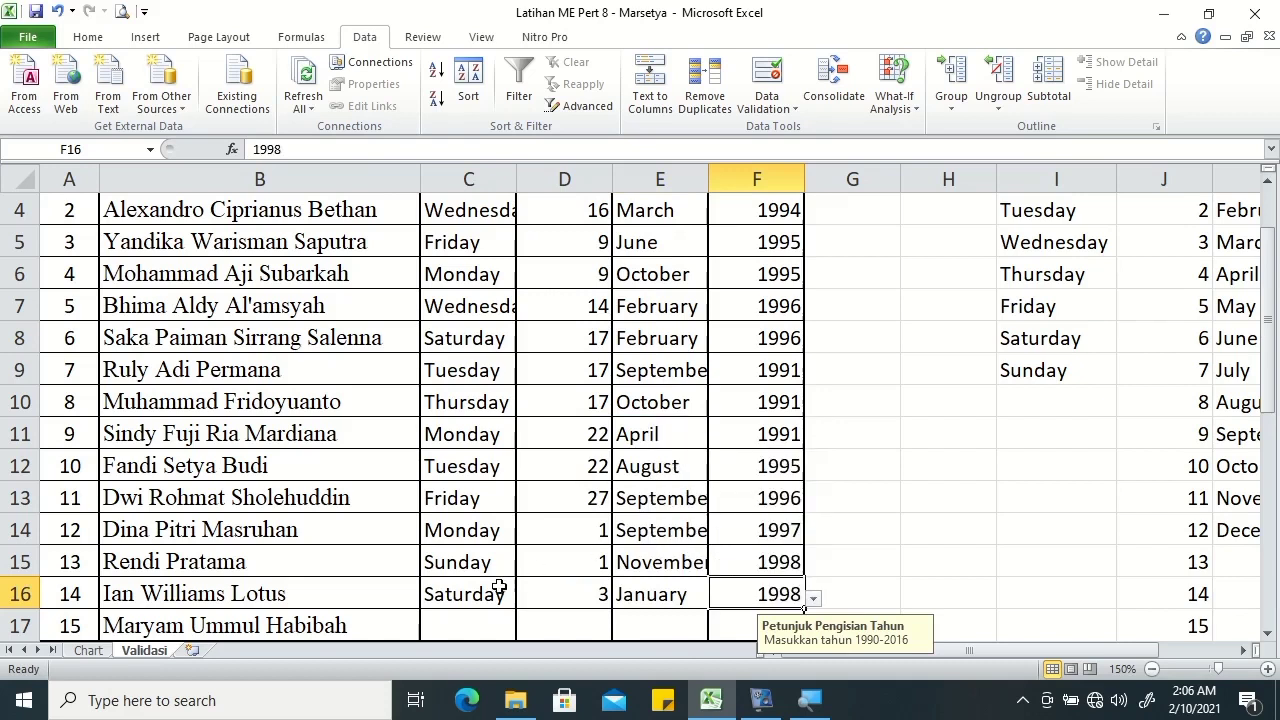
# Set row 17's day to Wednesday and date to 3.
pyautogui.click(452, 620)
pyautogui.click(524, 632)
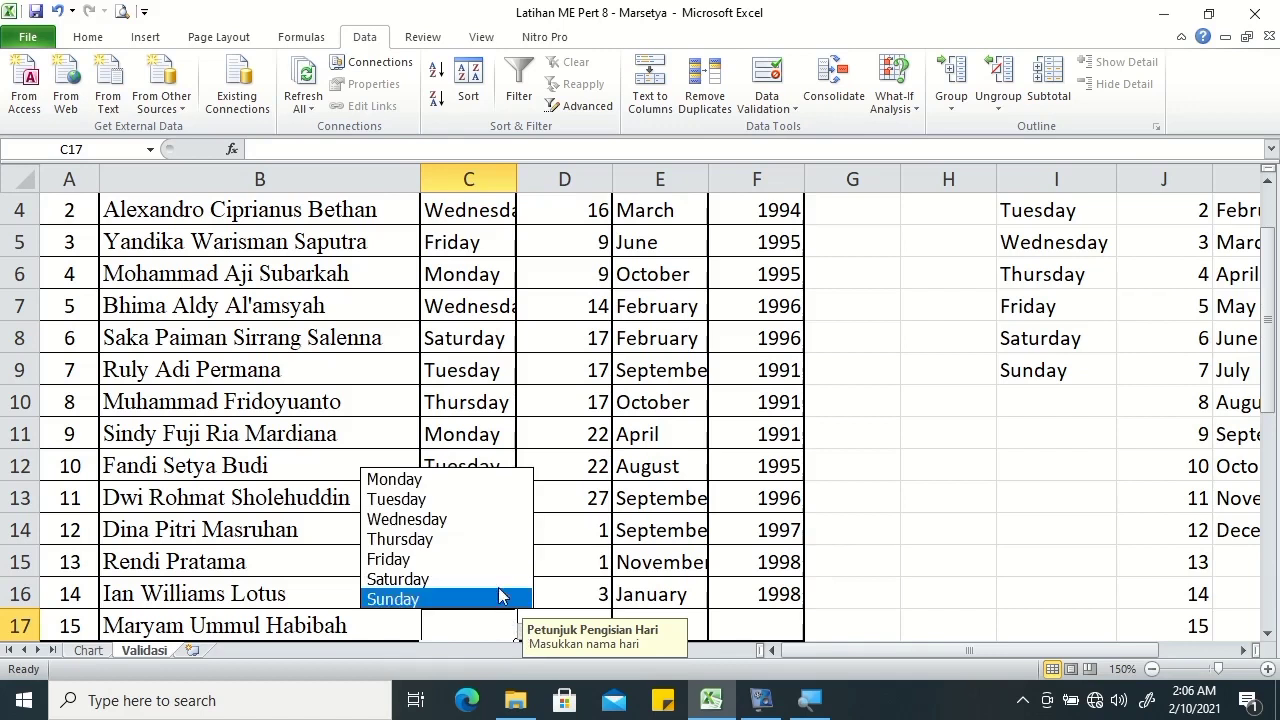
pyautogui.click(486, 520)
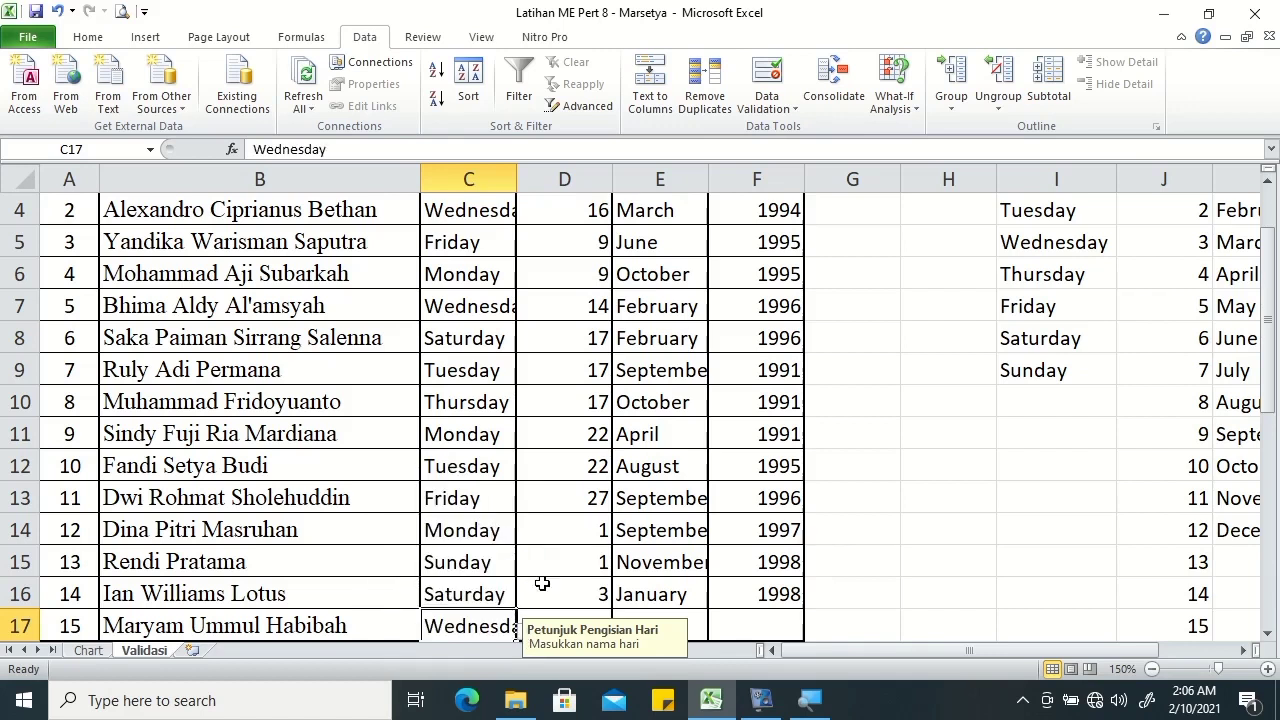
pyautogui.click(592, 616)
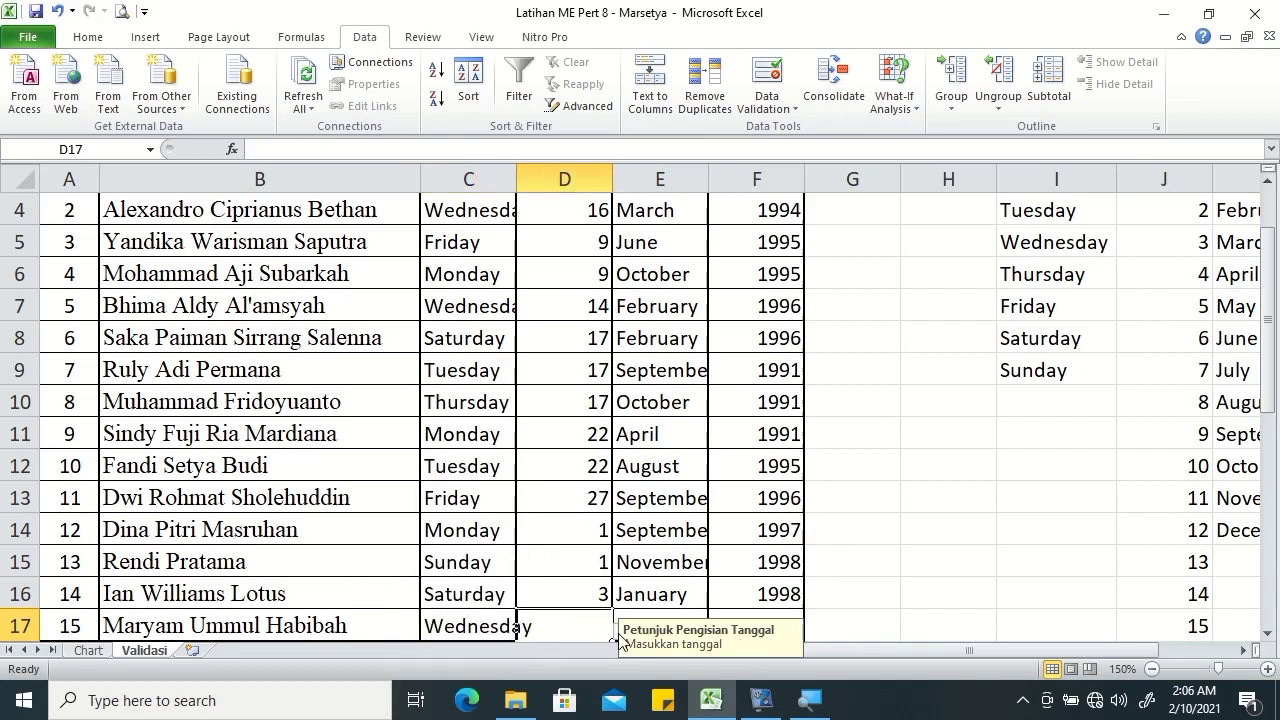
pyautogui.click(620, 630)
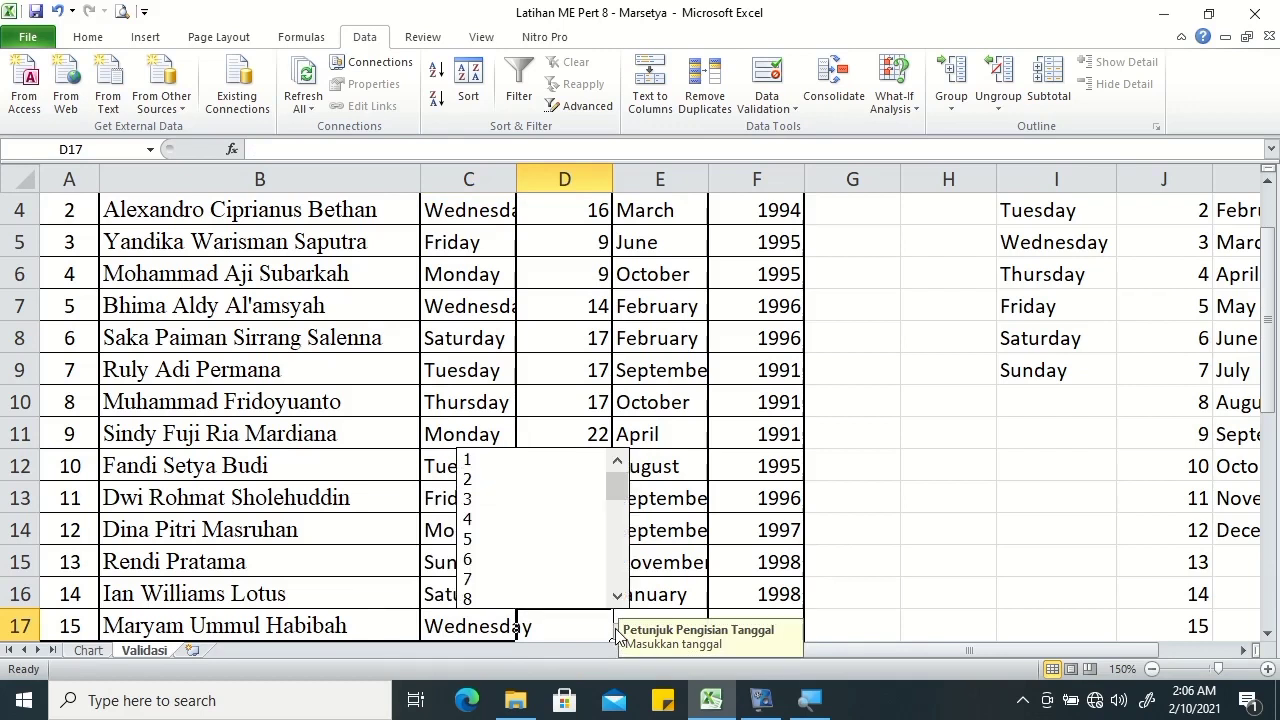
pyautogui.click(575, 515)
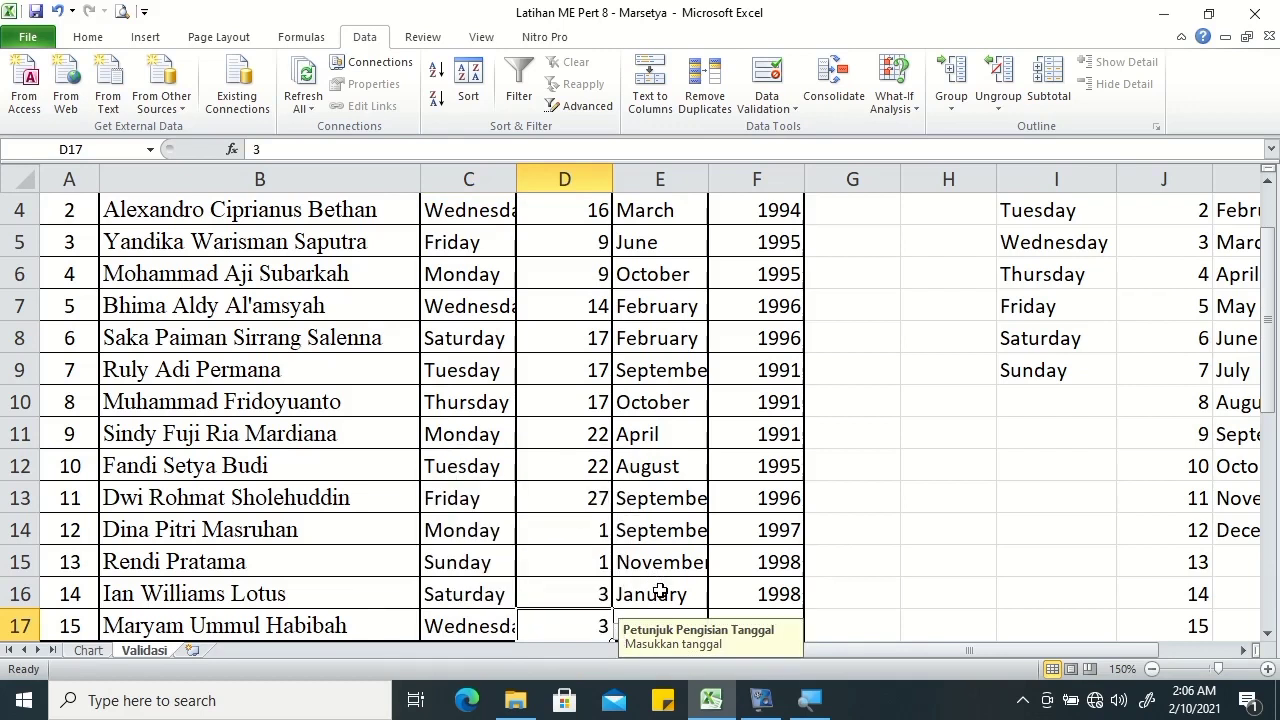
# Set row 17's month to February and year to 1999.
pyautogui.click(694, 618)
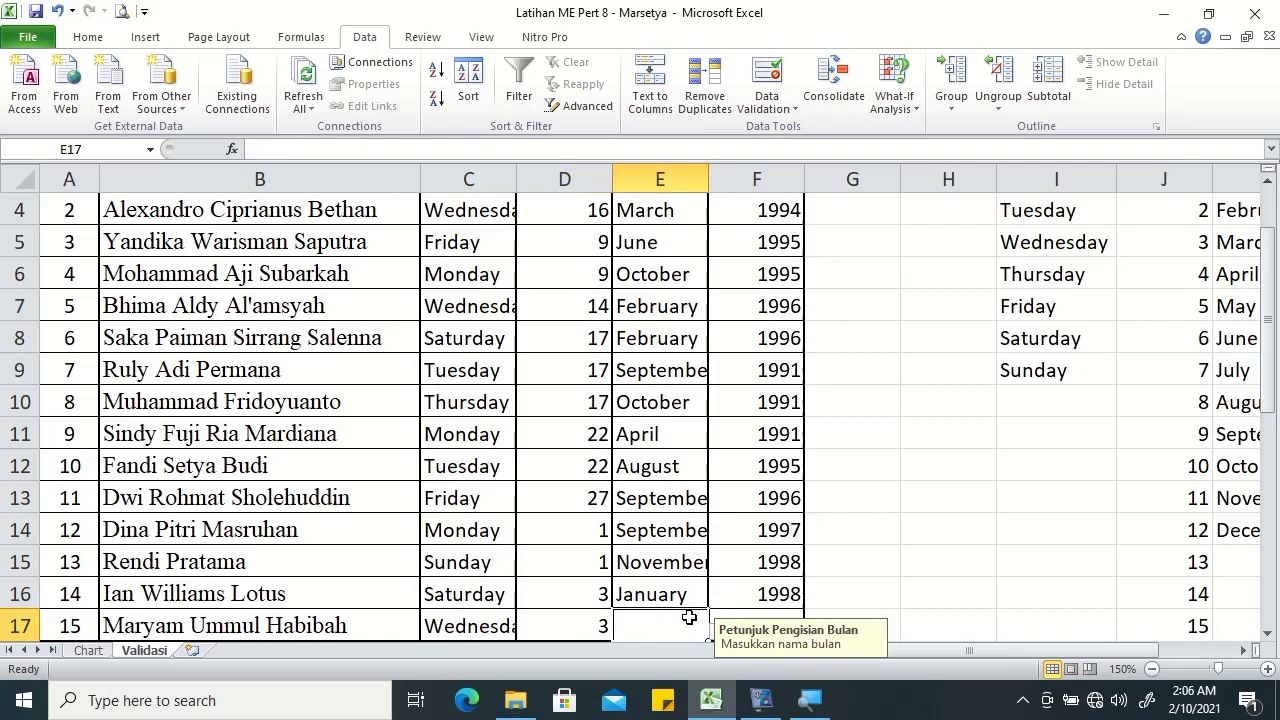
pyautogui.click(716, 626)
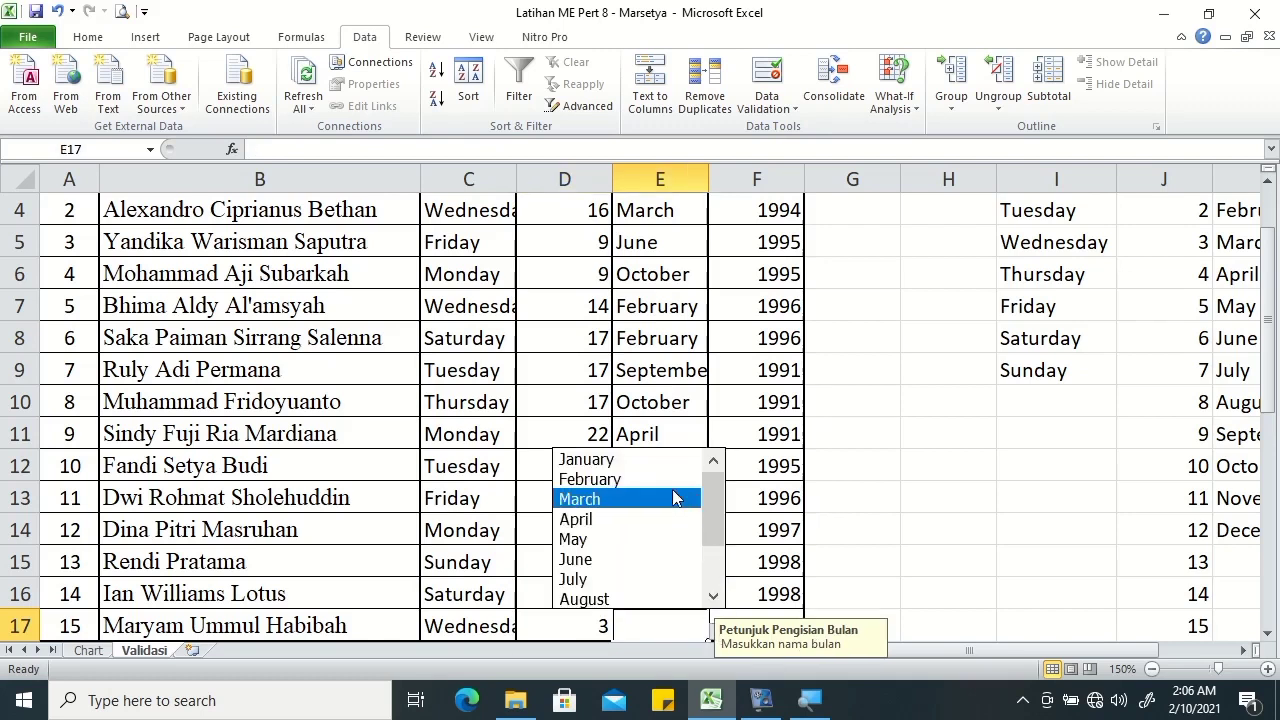
pyautogui.click(680, 500)
pyautogui.click(714, 630)
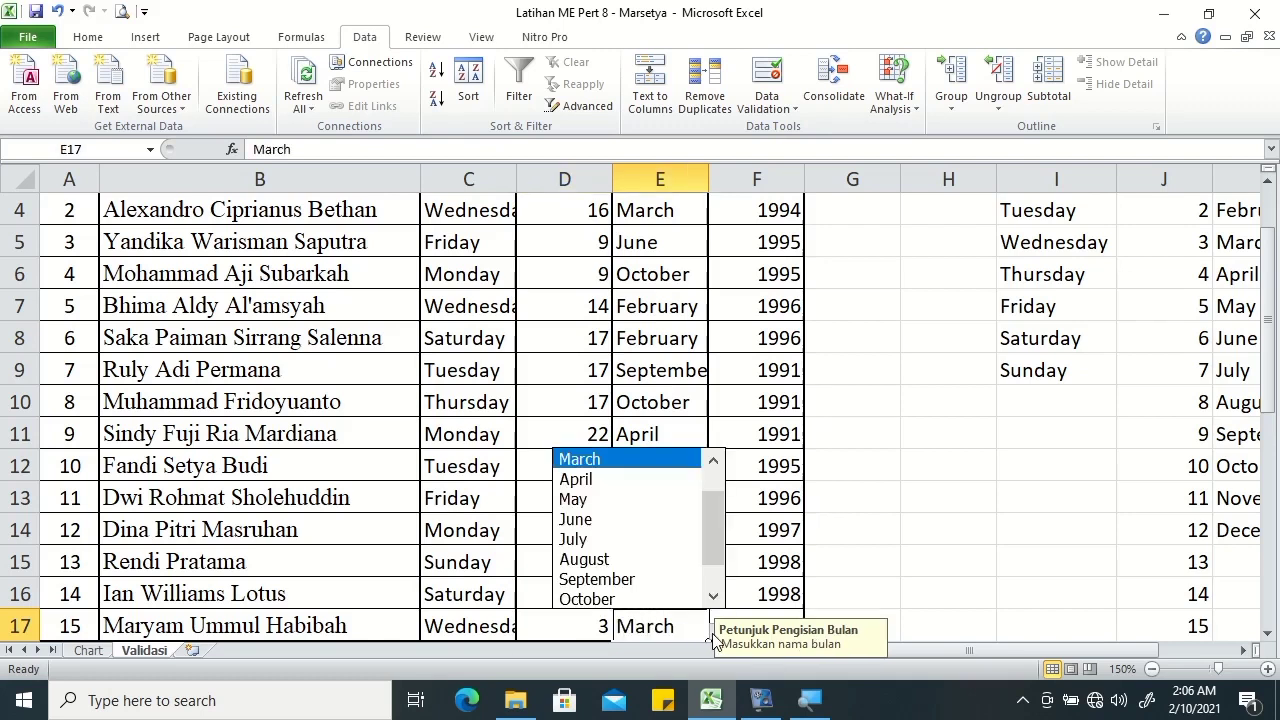
pyautogui.click(714, 465)
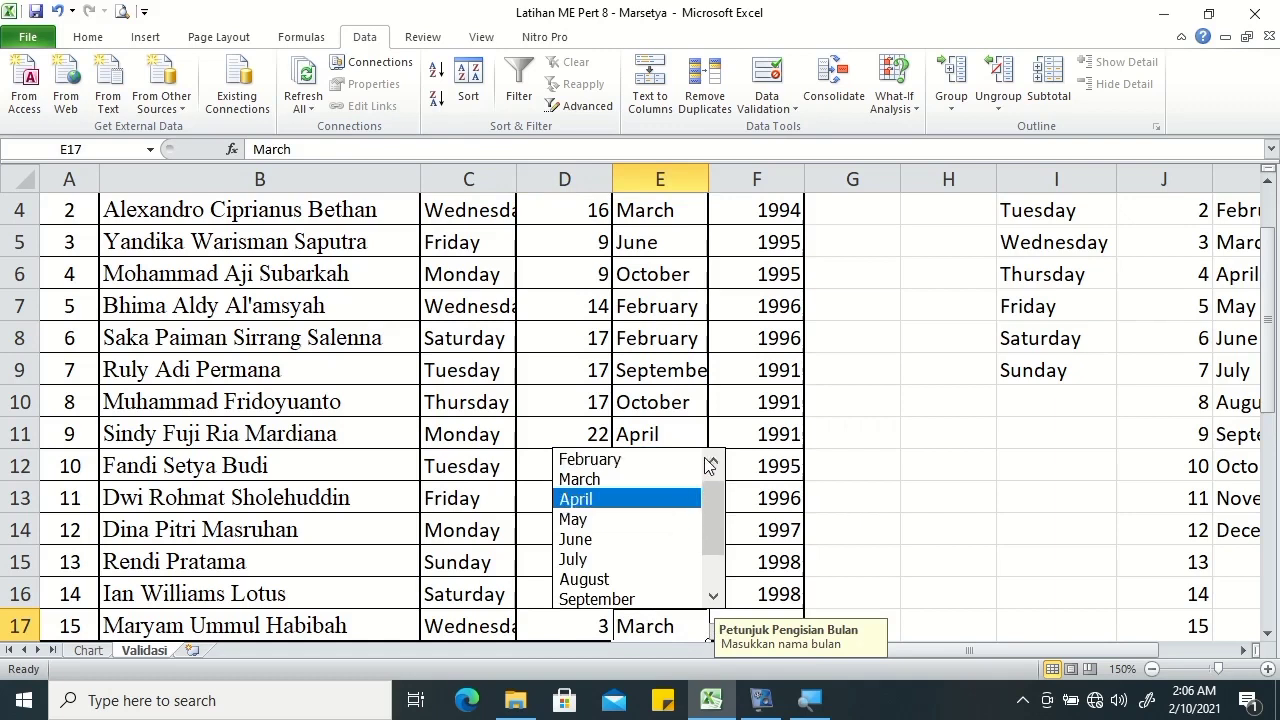
pyautogui.click(695, 459)
pyautogui.click(774, 617)
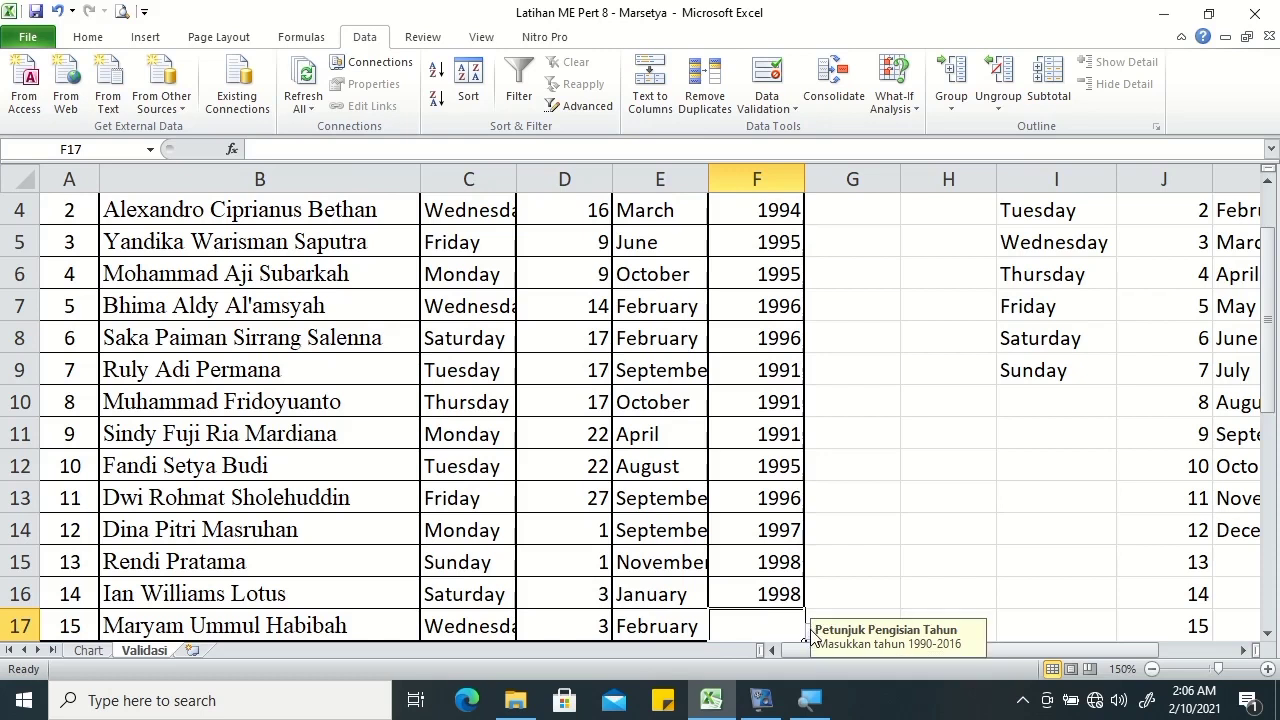
pyautogui.click(811, 630)
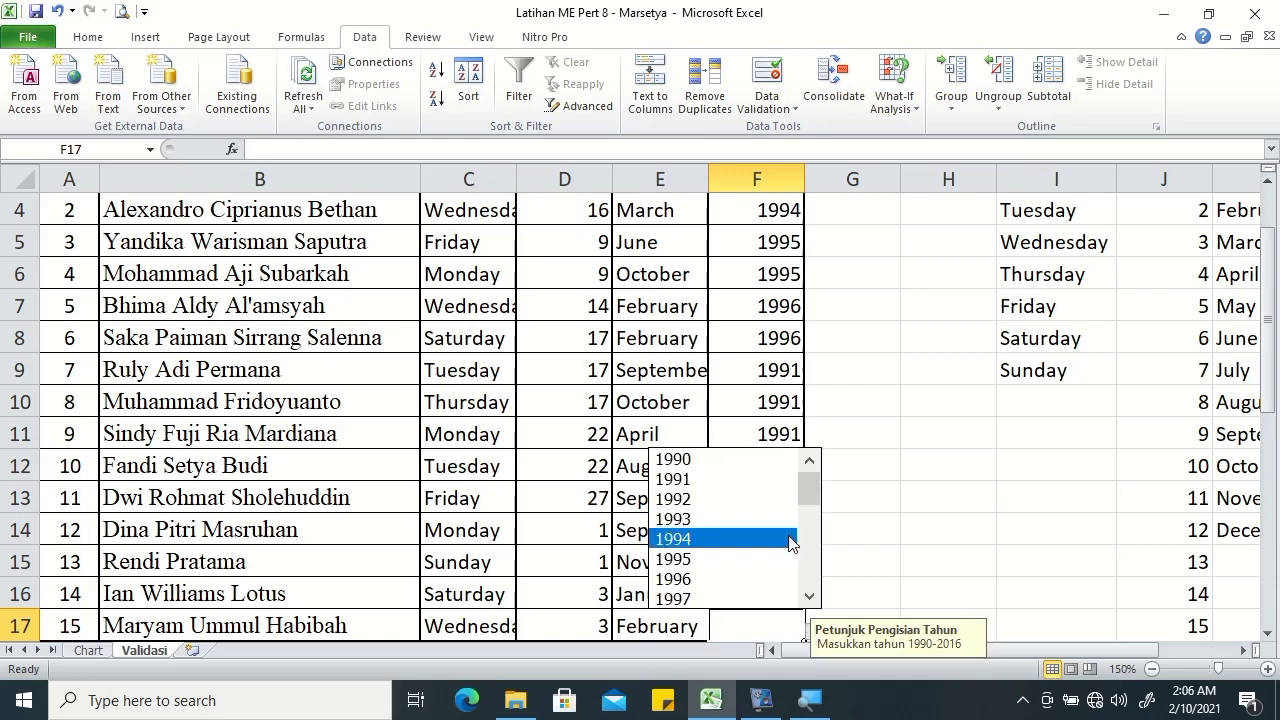
pyautogui.scroll(-3, 792, 590)
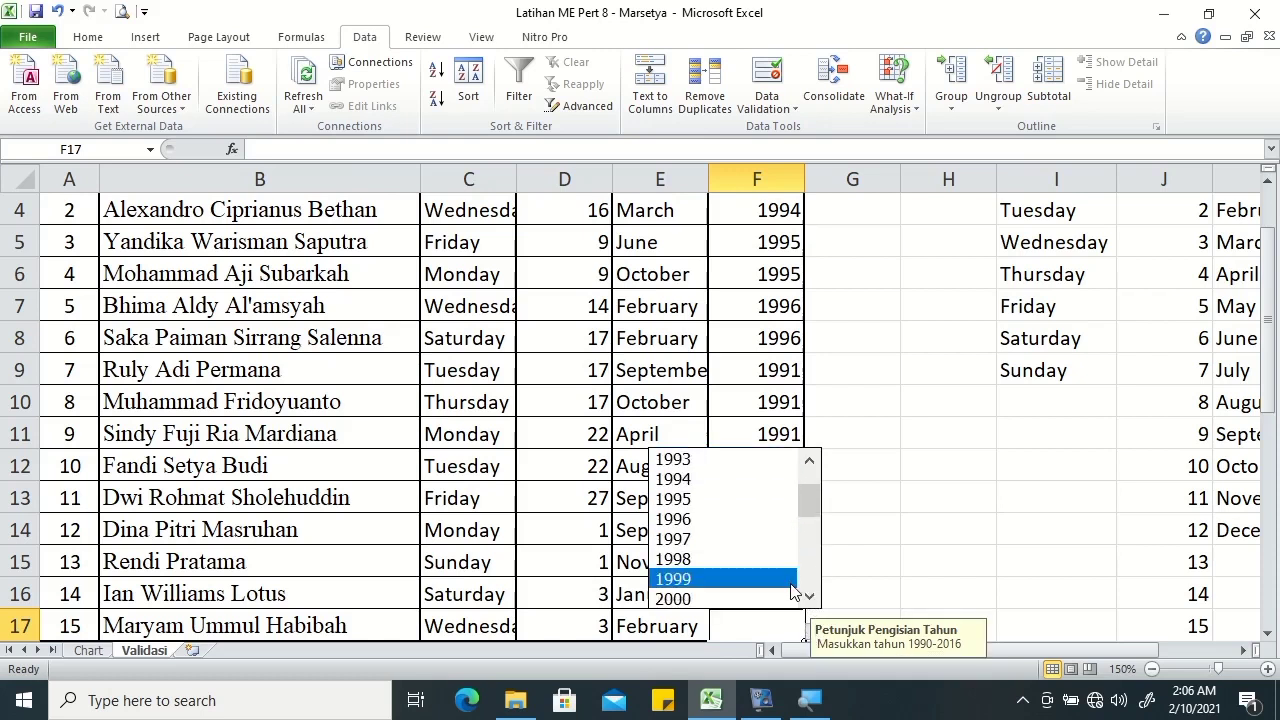
pyautogui.click(792, 580)
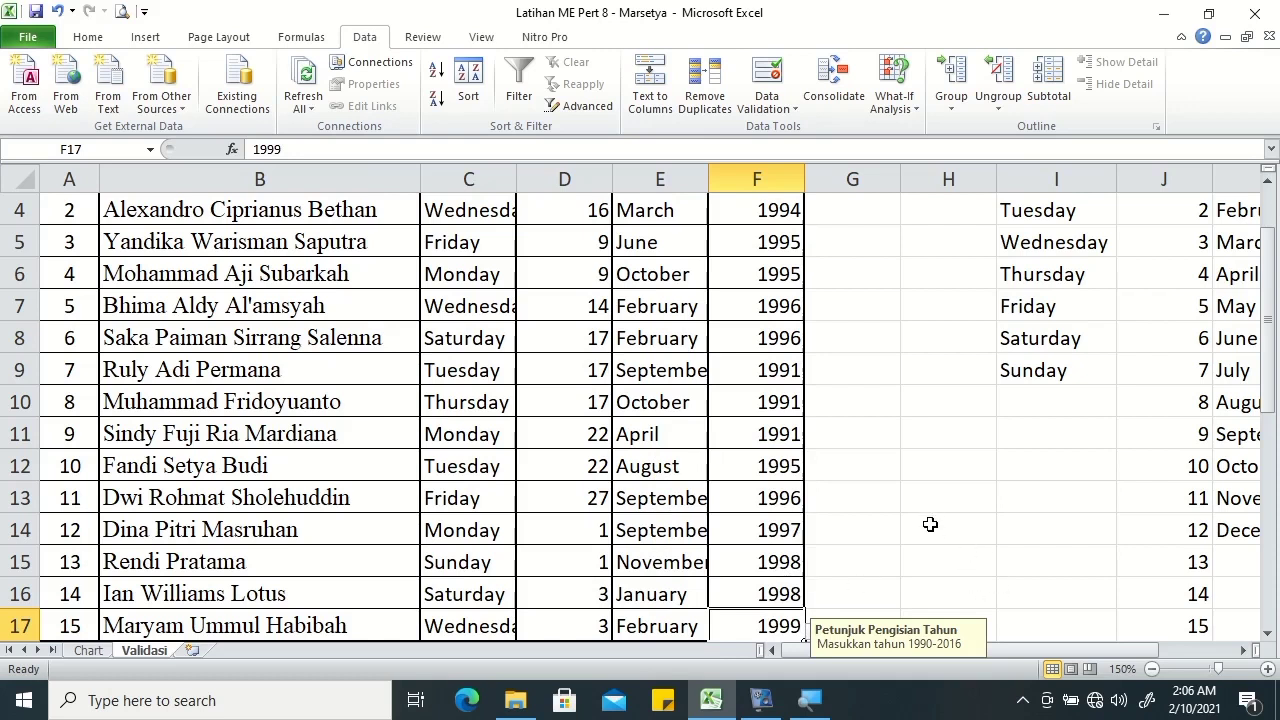
pyautogui.moveTo(1268, 385); pyautogui.dragTo(1248, 340)
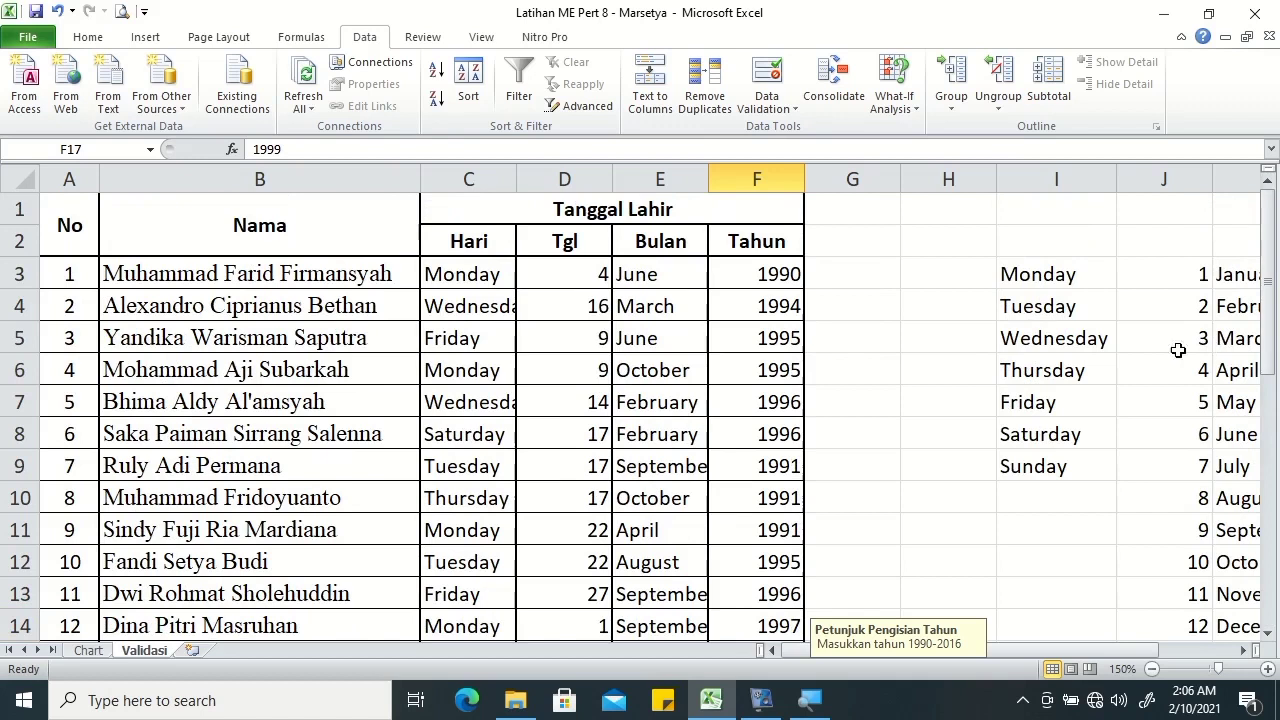
# AutoFit the width of Hari column C so 'Wednesday' shows in full.
pyautogui.click(482, 278)
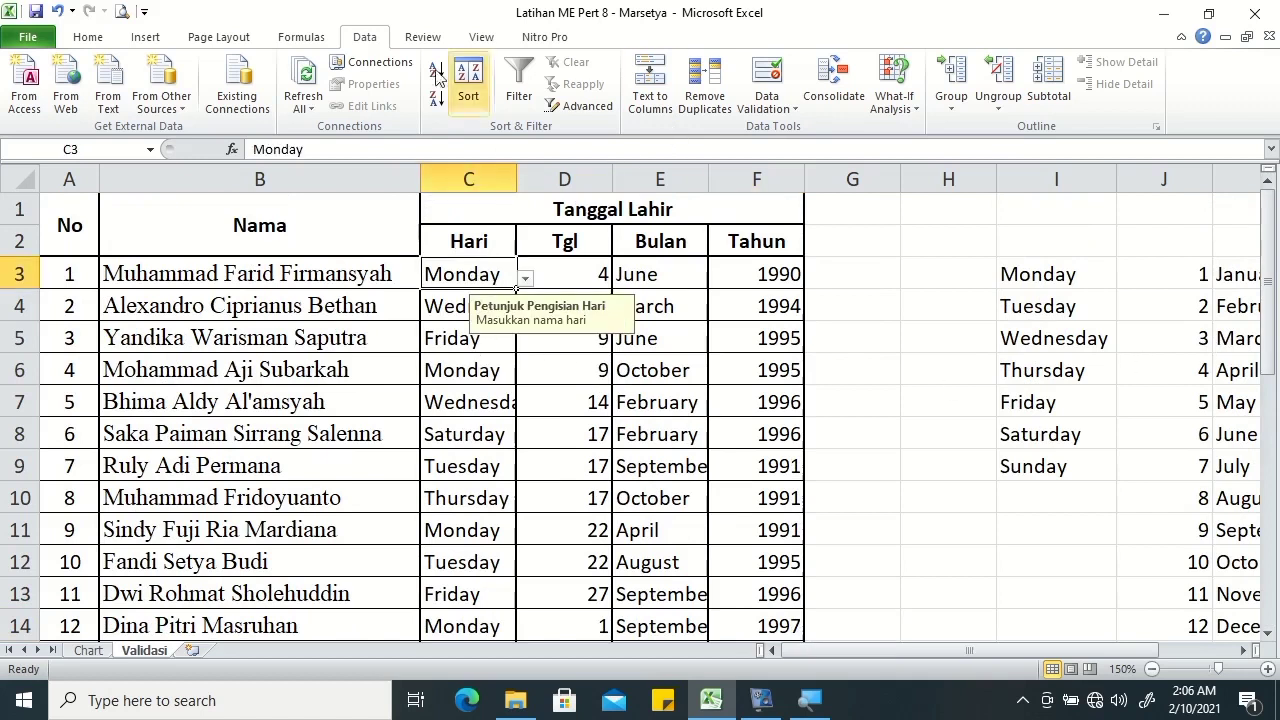
pyautogui.click(108, 38)
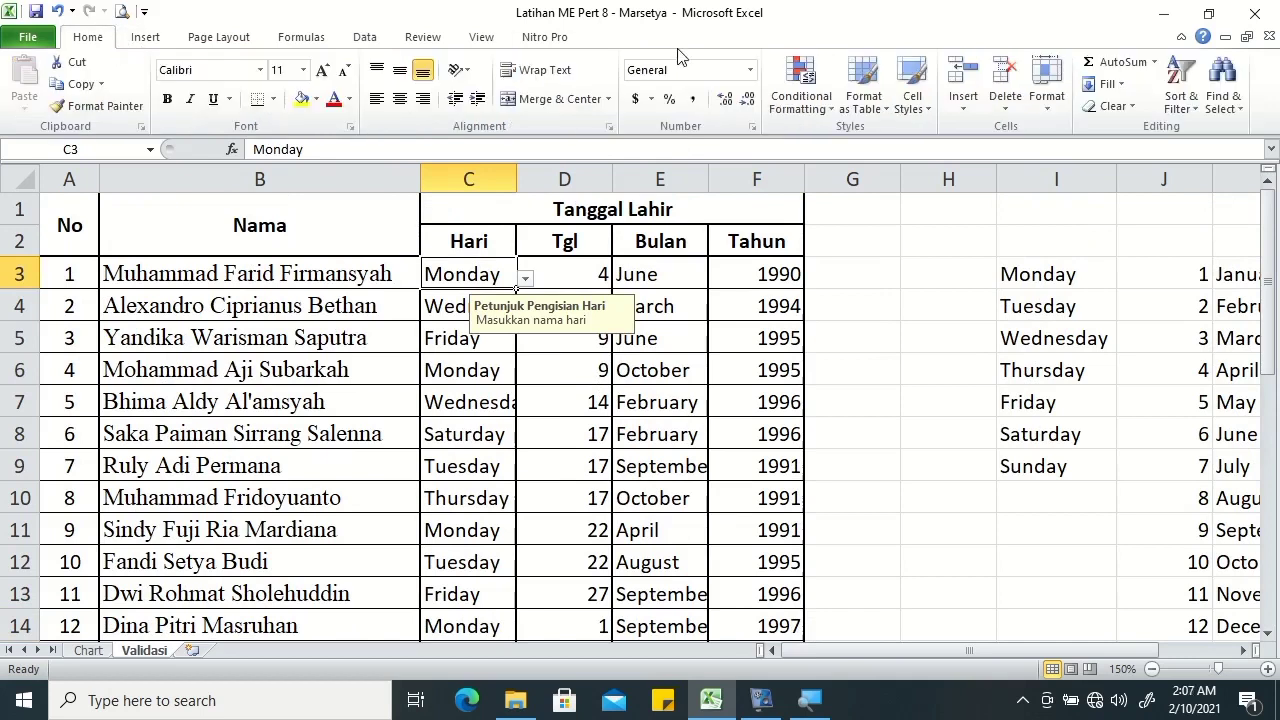
pyautogui.click(1047, 95)
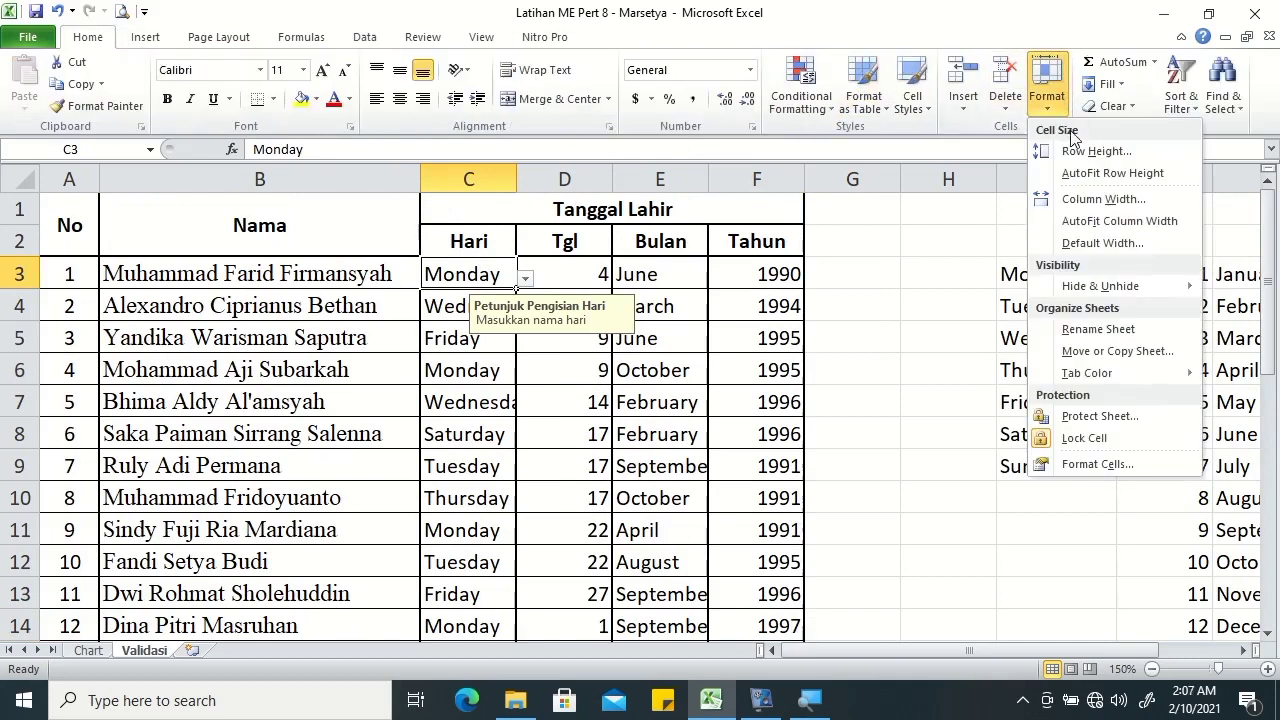
pyautogui.click(1088, 222)
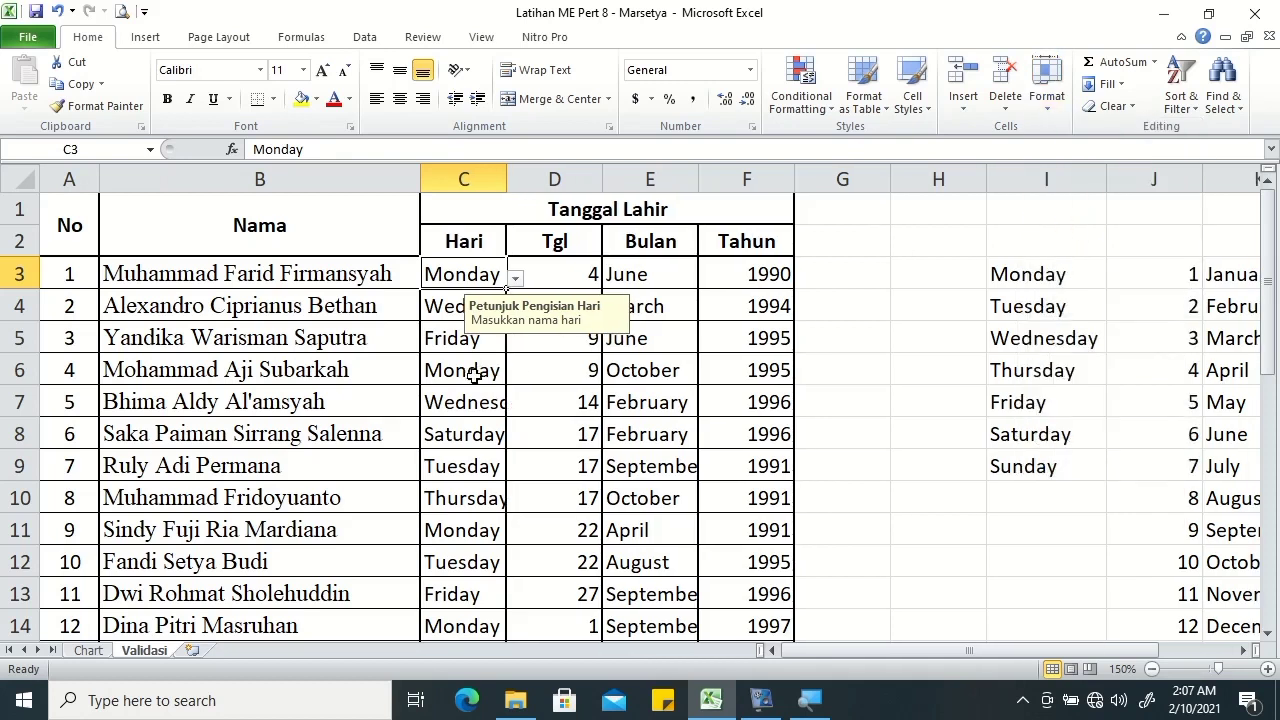
pyautogui.click(495, 400)
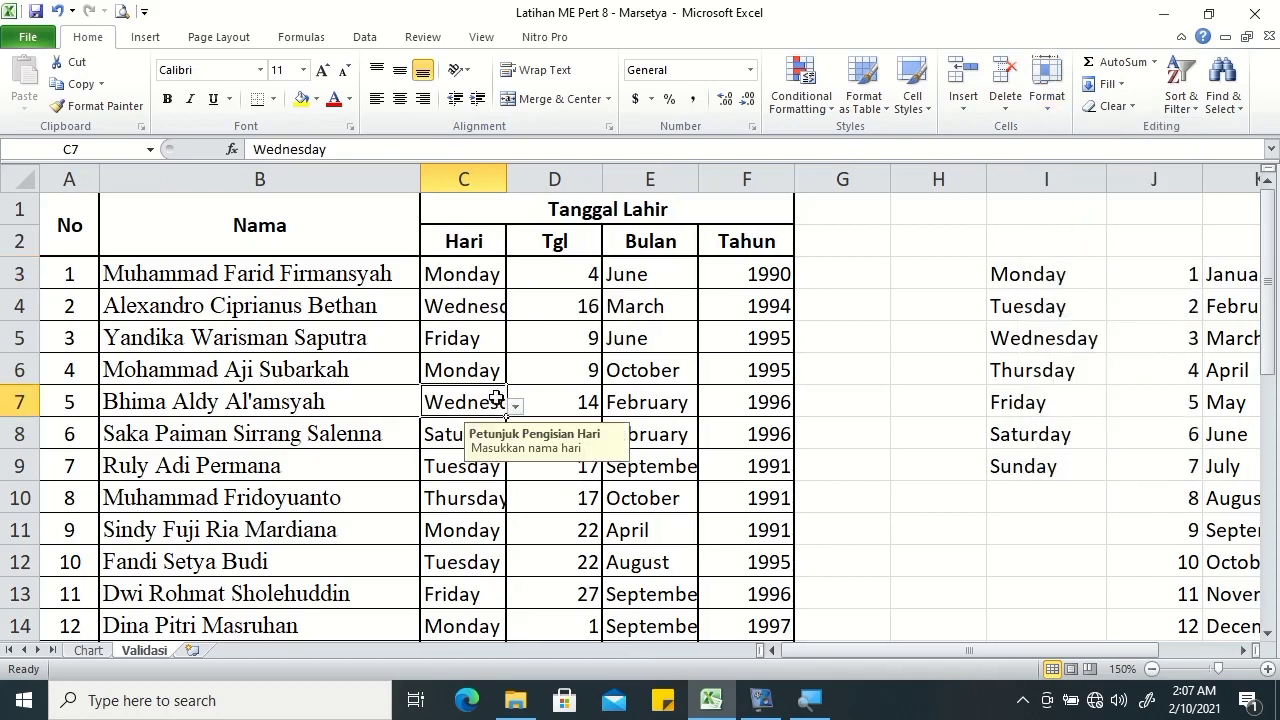
pyautogui.click(1045, 88)
pyautogui.click(1104, 225)
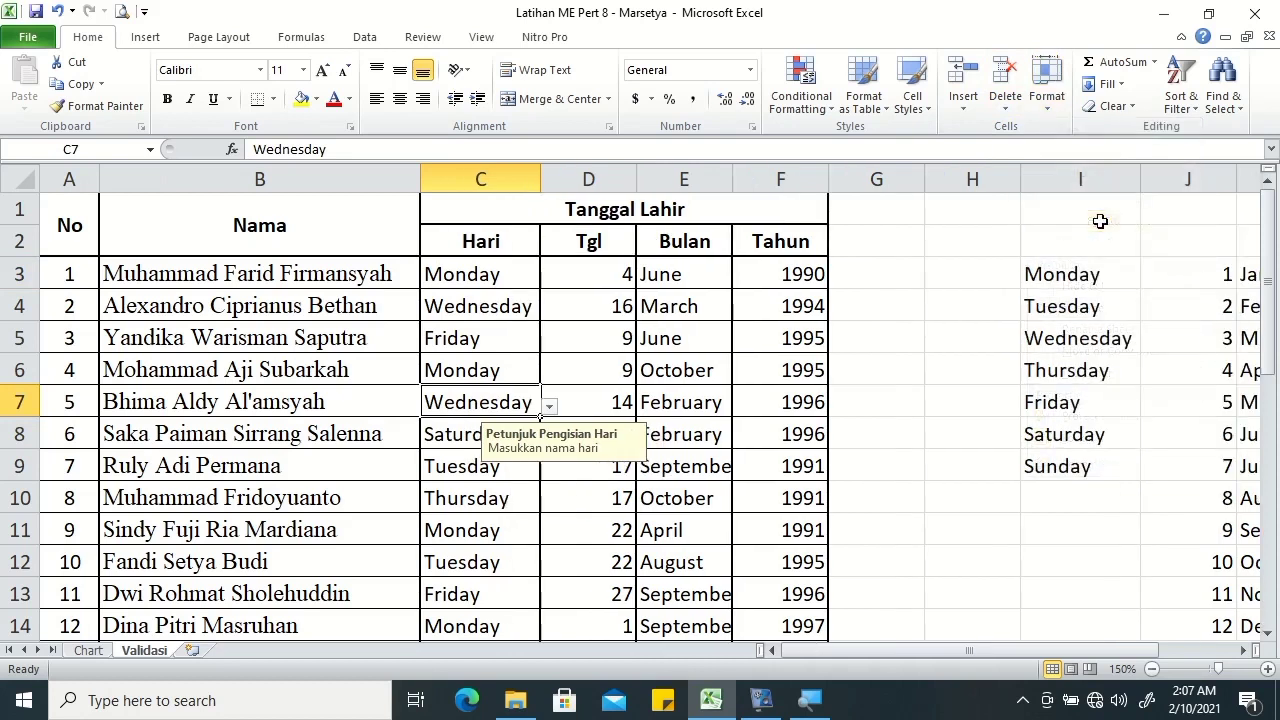
# AutoFit the width of Bulan column E so 'September' shows in full.
pyautogui.click(692, 467)
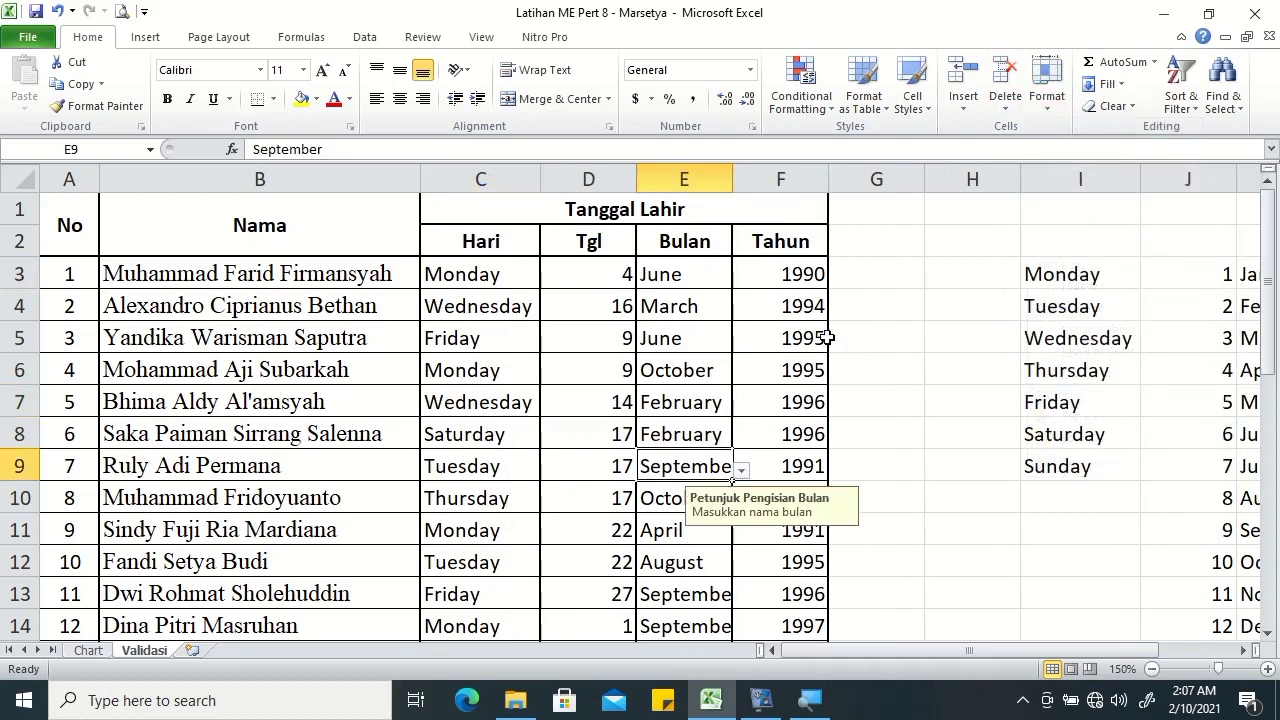
pyautogui.click(1059, 119)
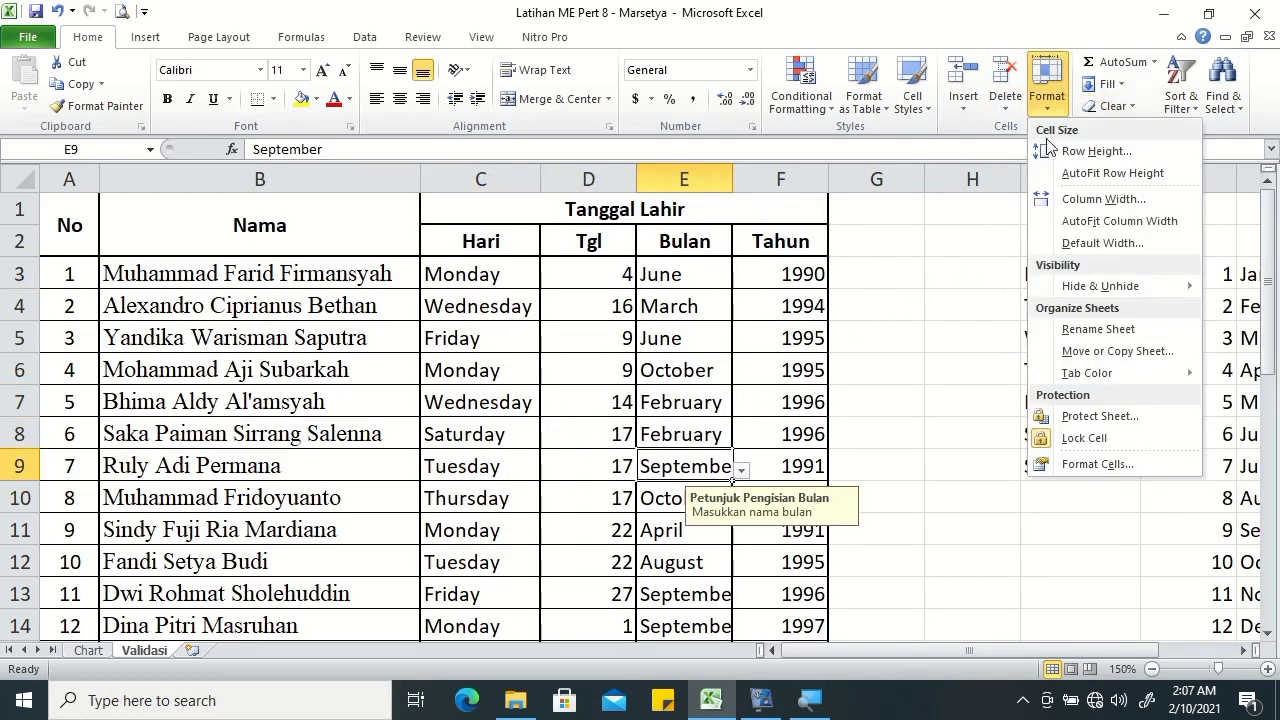
pyautogui.click(1091, 222)
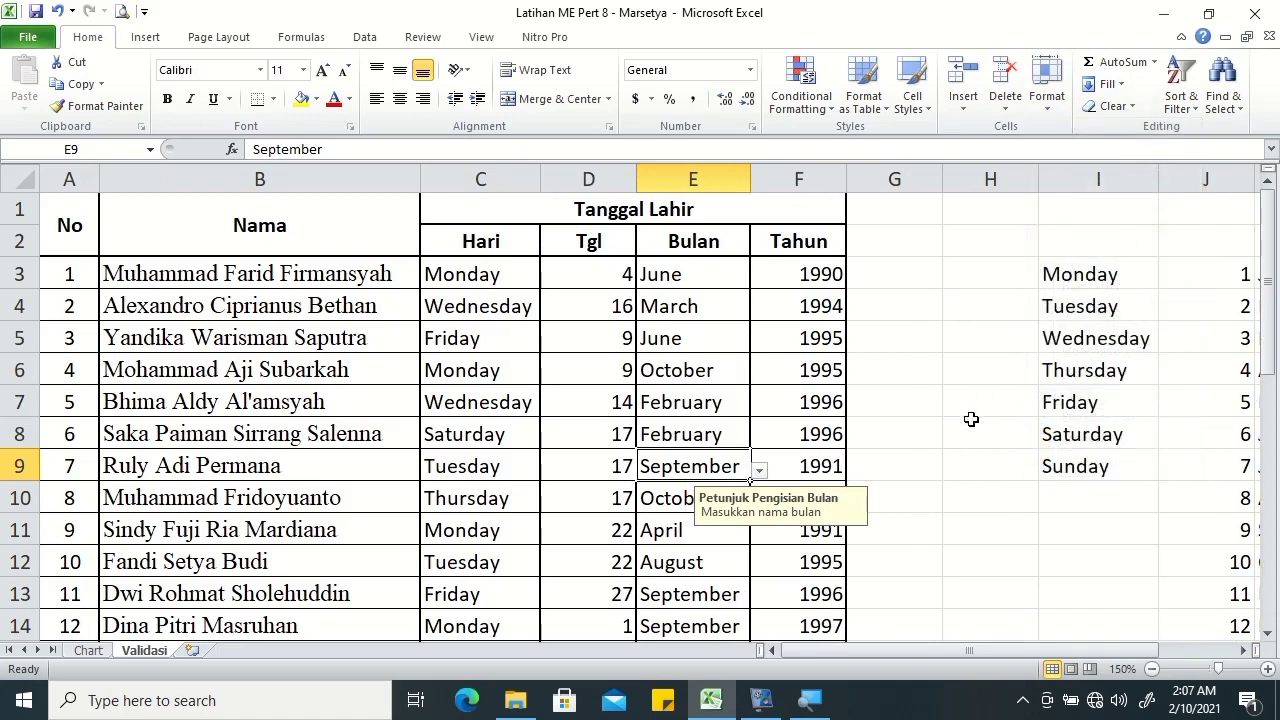
pyautogui.moveTo(1270, 206)
pyautogui.mouseDown()
pyautogui.moveTo(1270, 266)
pyautogui.moveTo(1268, 182)
pyautogui.mouseUp()
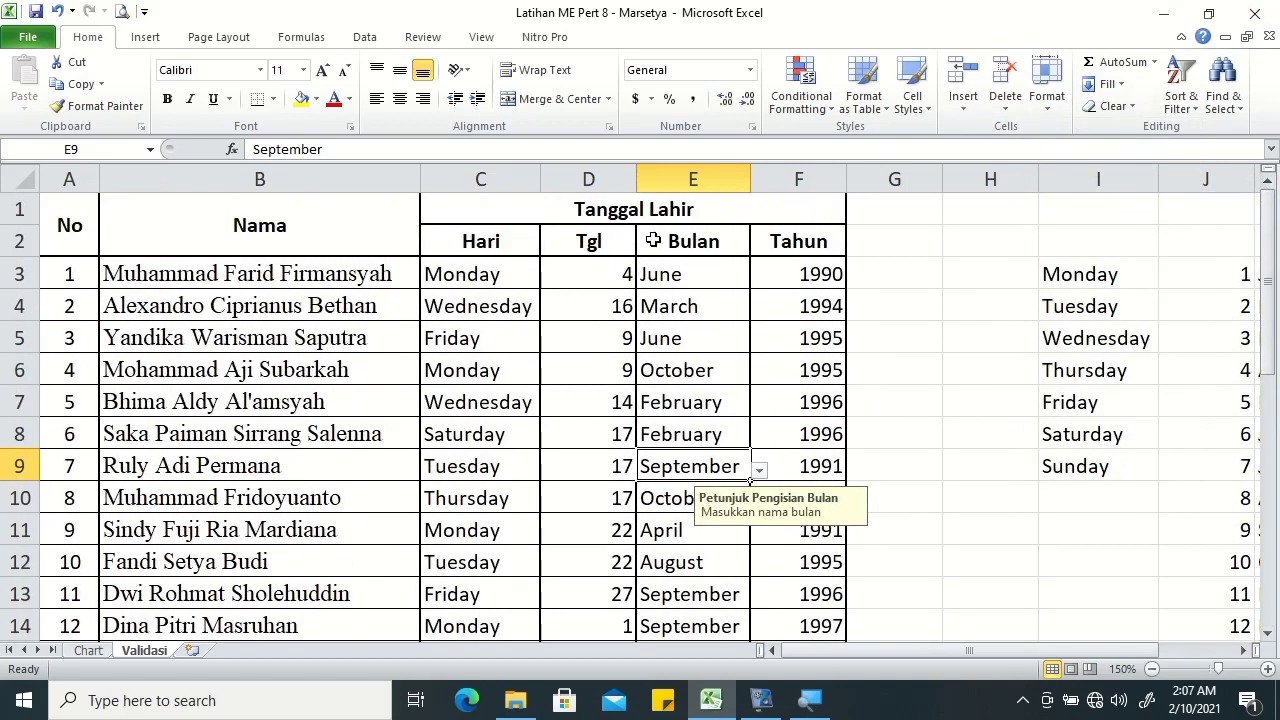